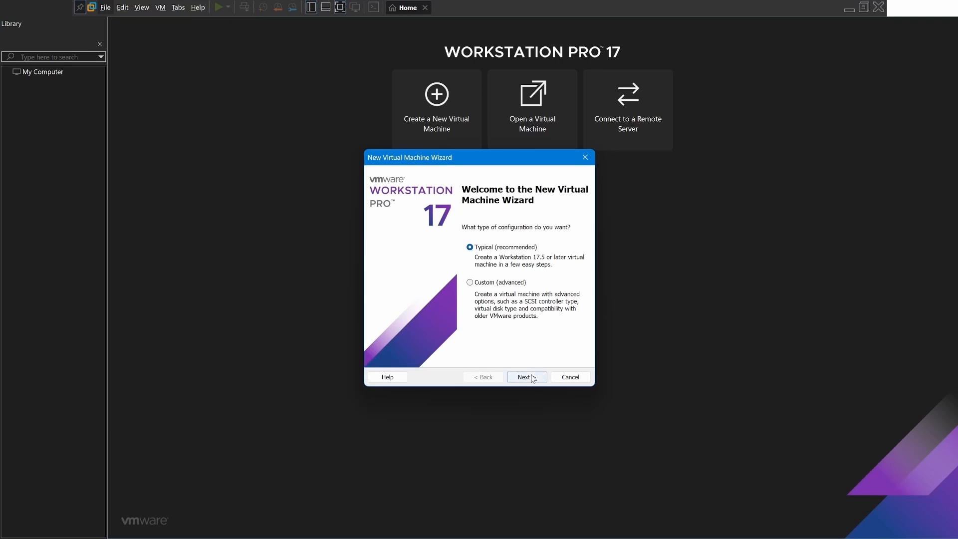
Choose the typical configuration and install from the Windows Server 2016 ISO image.
{"action": "left_click", "coordinate": [529, 377]}
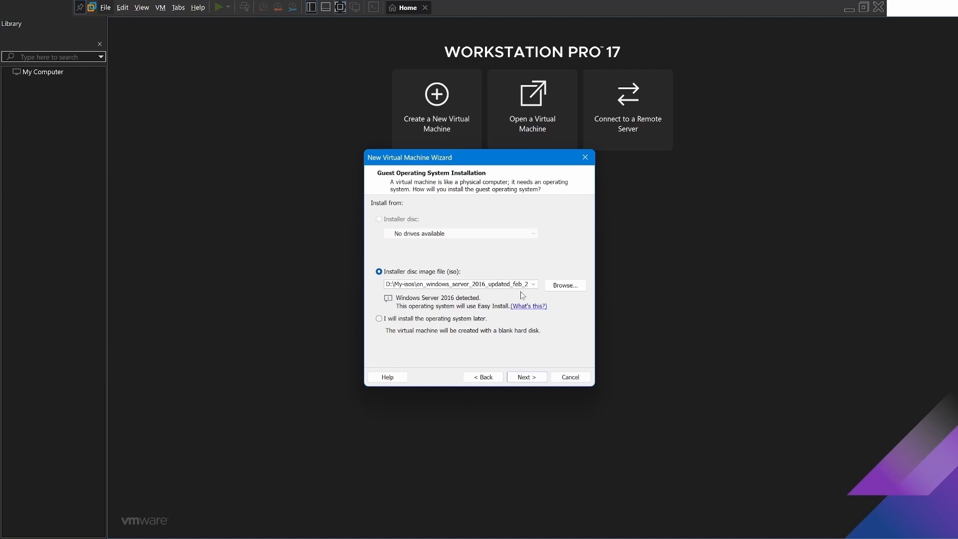
{"action": "left_click", "coordinate": [525, 378]}
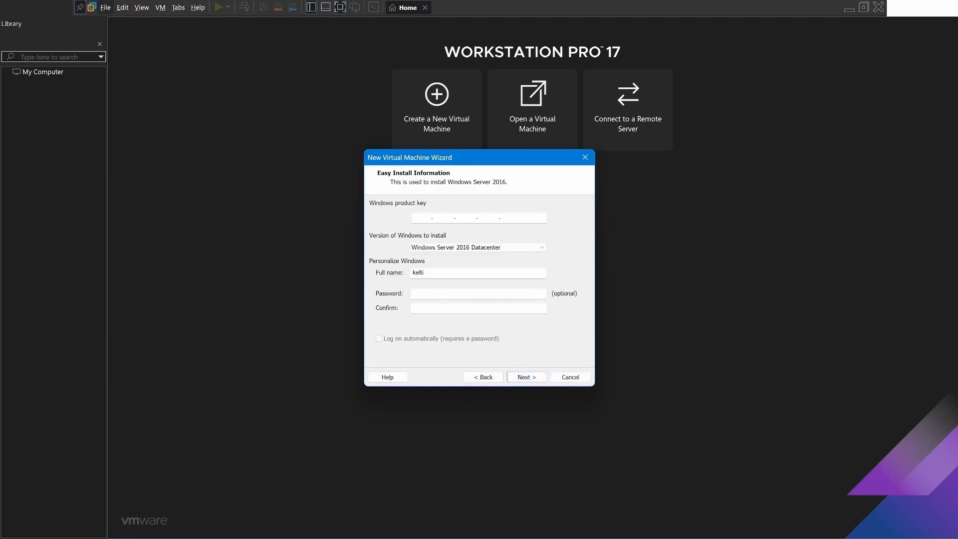
Enter the full name for the Windows account, then set and confirm its password.
{"action": "left_click_drag", "start_coordinate": [425, 273], "coordinate": [402, 275]}
{"action": "type", "text": "K"}
{"action": "key", "text": "Caps_Lock"}
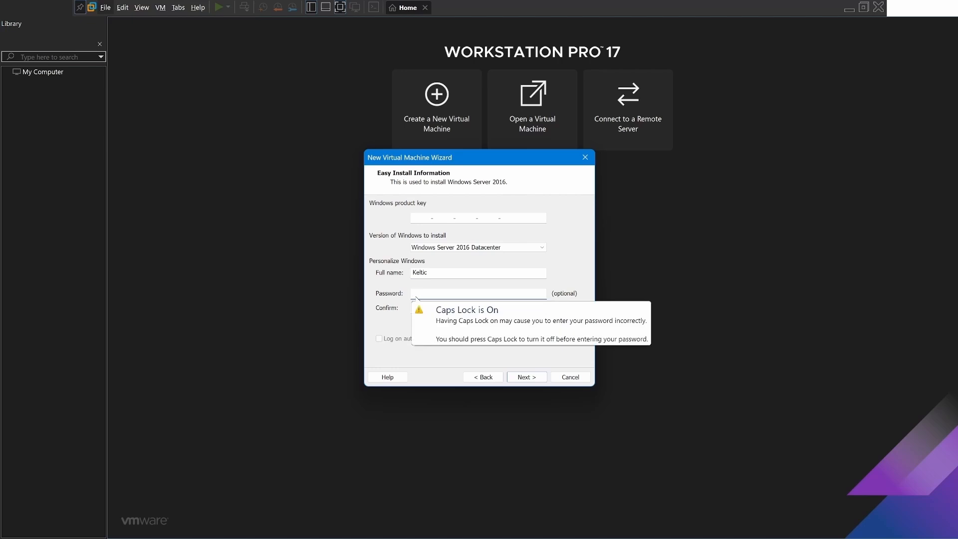
{"action": "type", "text": "•"}
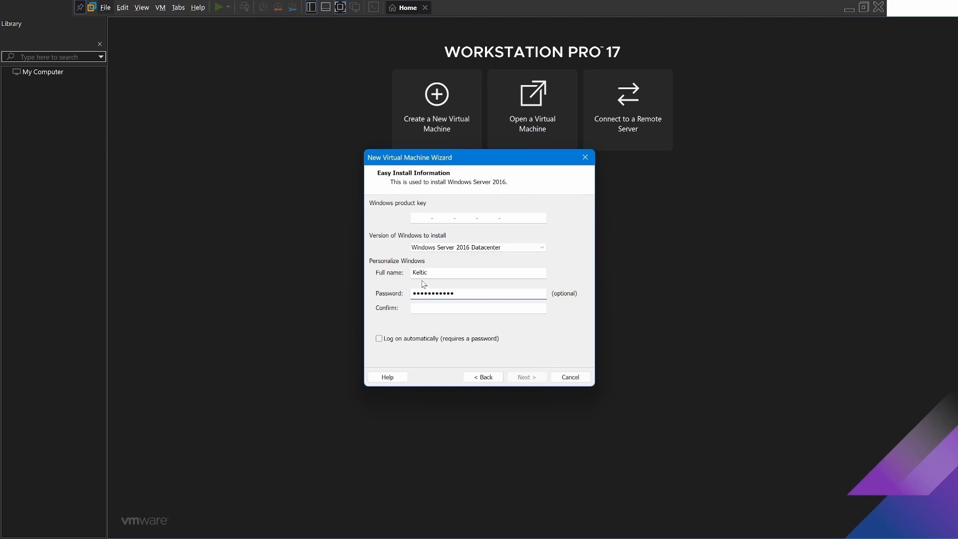
{"action": "left_click", "coordinate": [416, 309]}
{"action": "key", "text": "Caps_Lock"}
{"action": "type", "text": "•"}
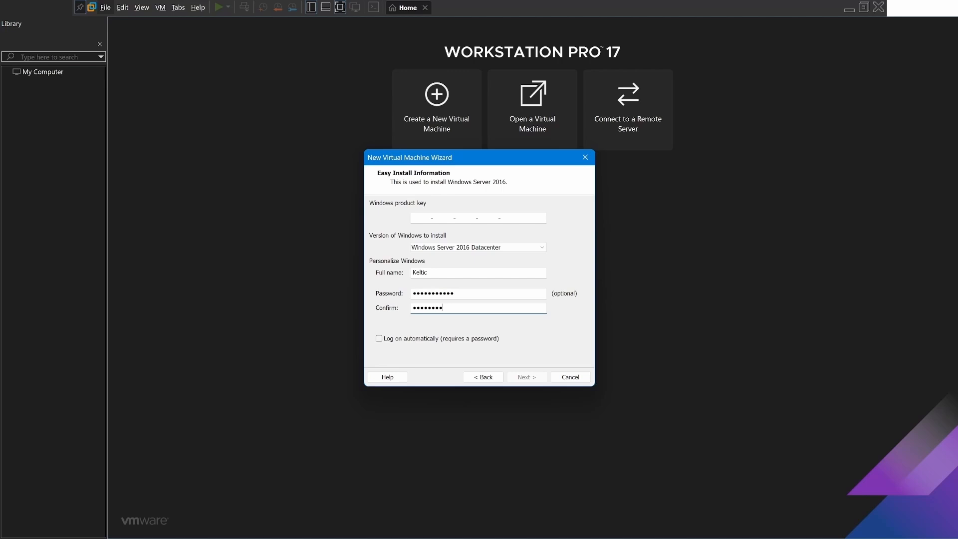
{"action": "type", "text": "•"}
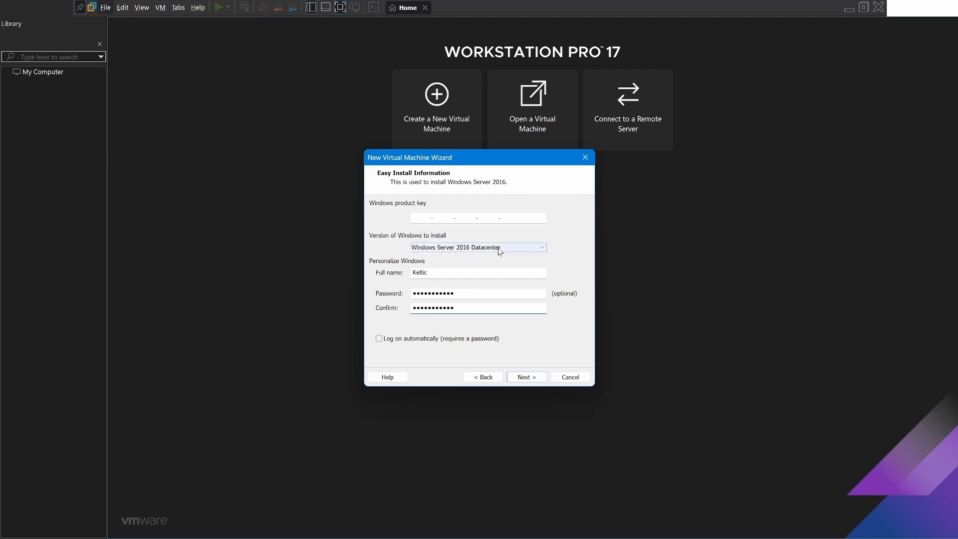
Select Windows Server 2016 Standard as the version to install and continue to naming the virtual machine.
{"action": "left_click", "coordinate": [546, 250]}
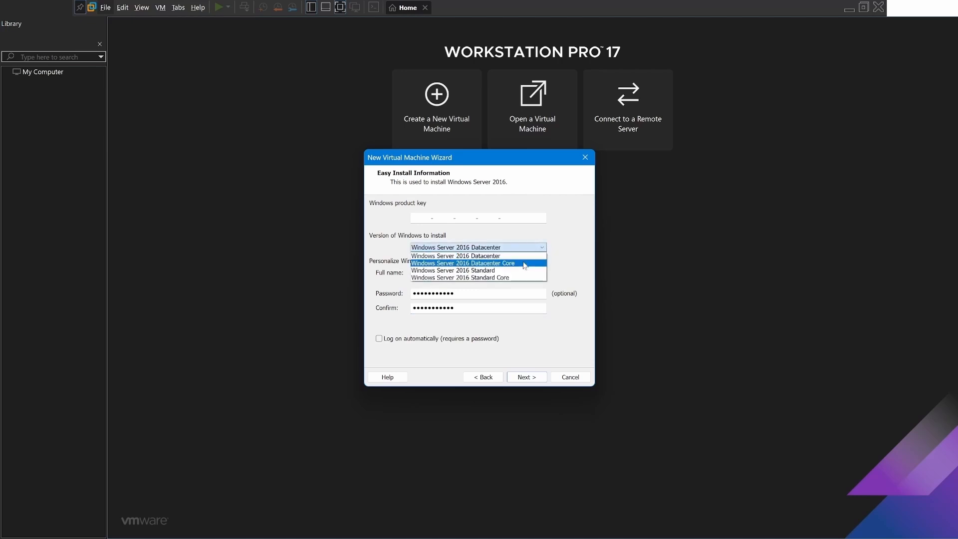
{"action": "left_click", "coordinate": [478, 270]}
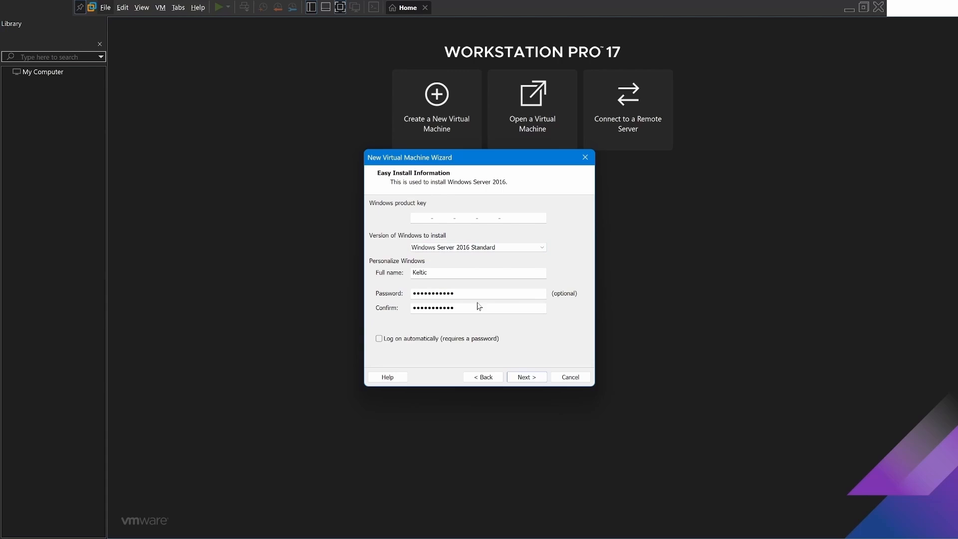
{"action": "left_click", "coordinate": [521, 377]}
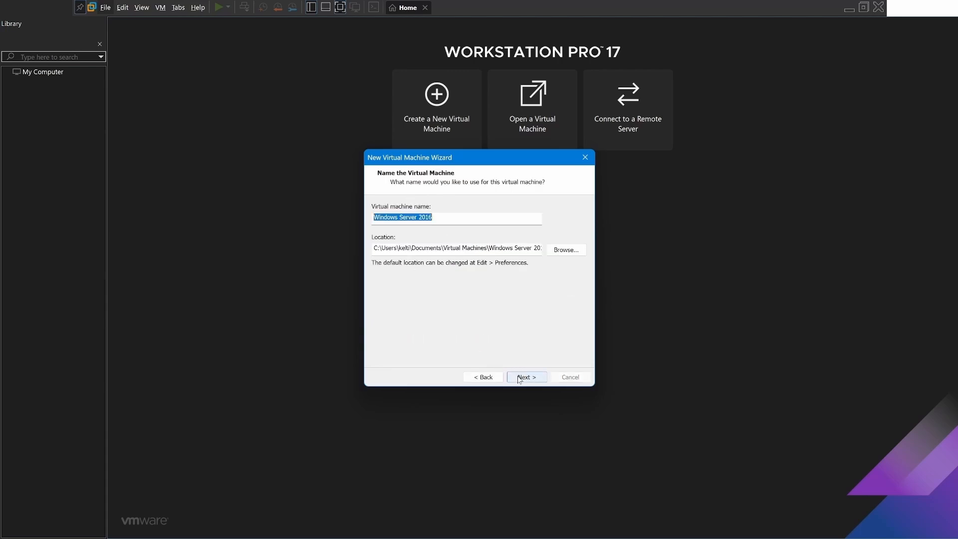
Set the virtual machine's location to the D:\MyServers\WinServer2016 folder, accepting the name Windows Server 2016.
{"action": "left_click", "coordinate": [554, 250]}
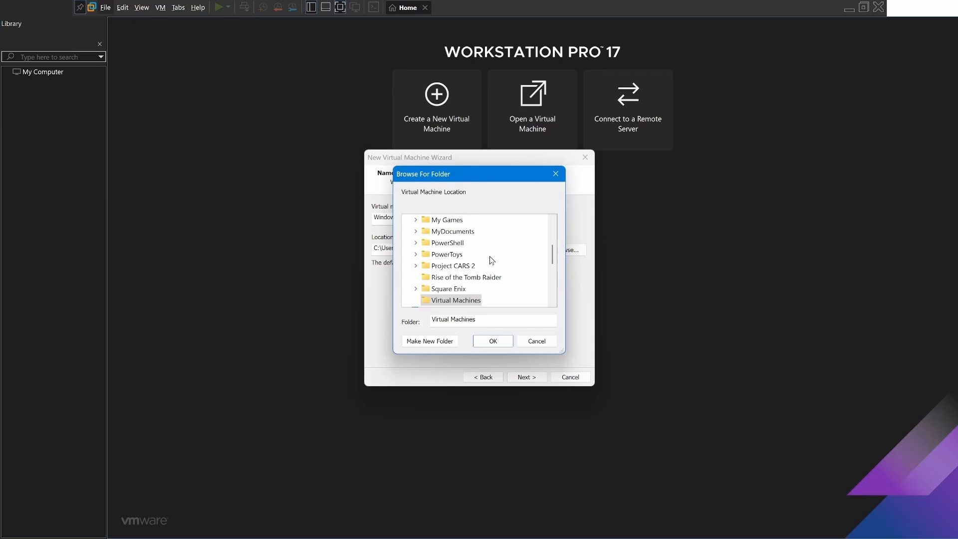
{"action": "scroll", "coordinate": [464, 265], "scroll_direction": "up", "scroll_amount": 6}
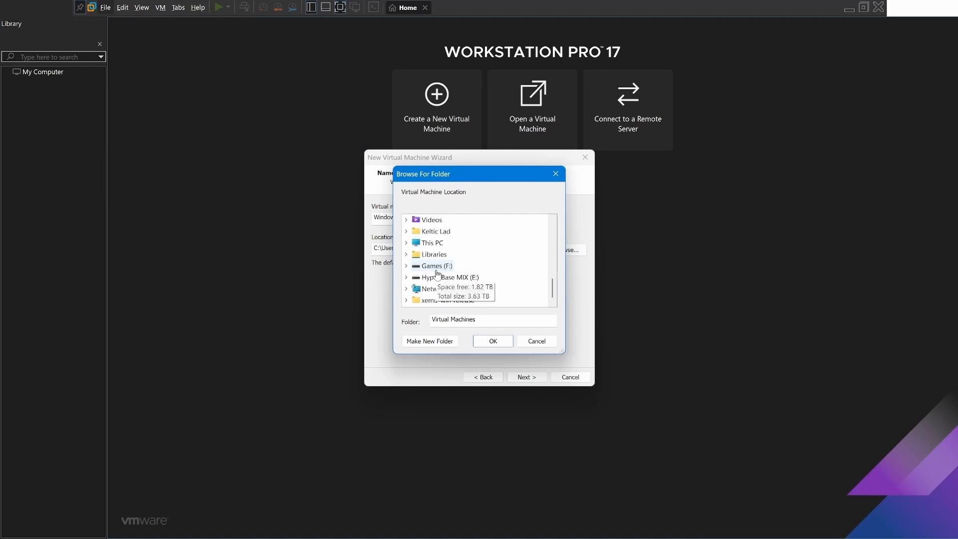
{"action": "scroll", "coordinate": [429, 264], "scroll_direction": "down", "scroll_amount": 1}
{"action": "left_click", "coordinate": [406, 243]}
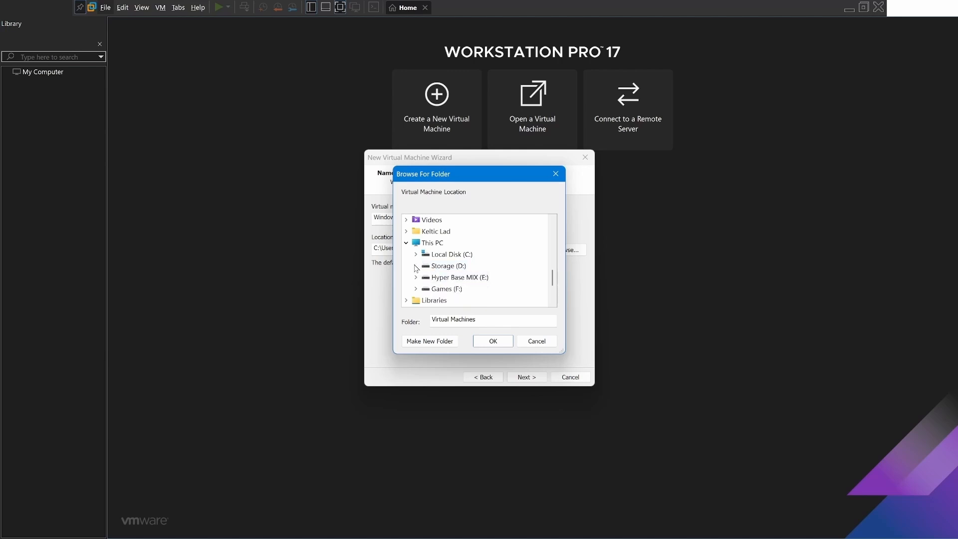
{"action": "left_click", "coordinate": [415, 265]}
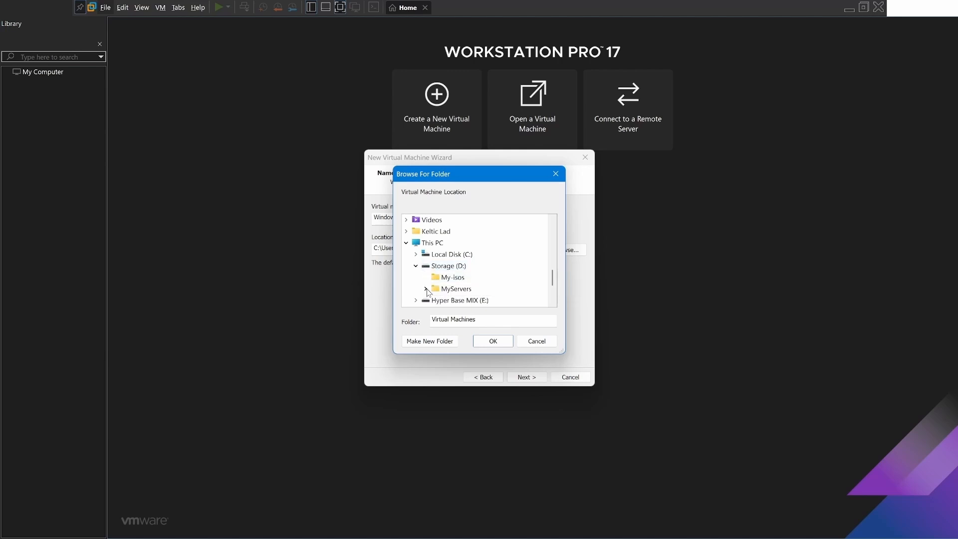
{"action": "left_click", "coordinate": [427, 288]}
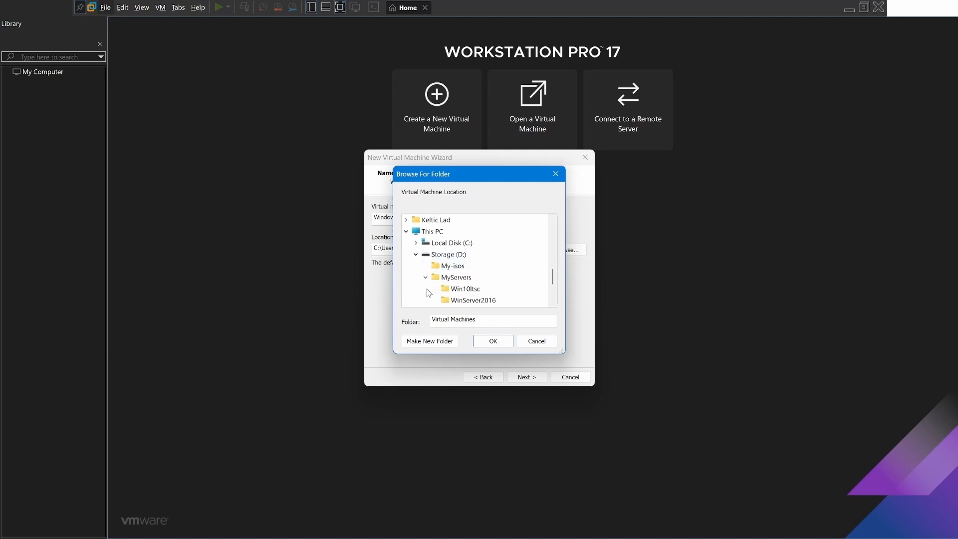
{"action": "left_click", "coordinate": [462, 301]}
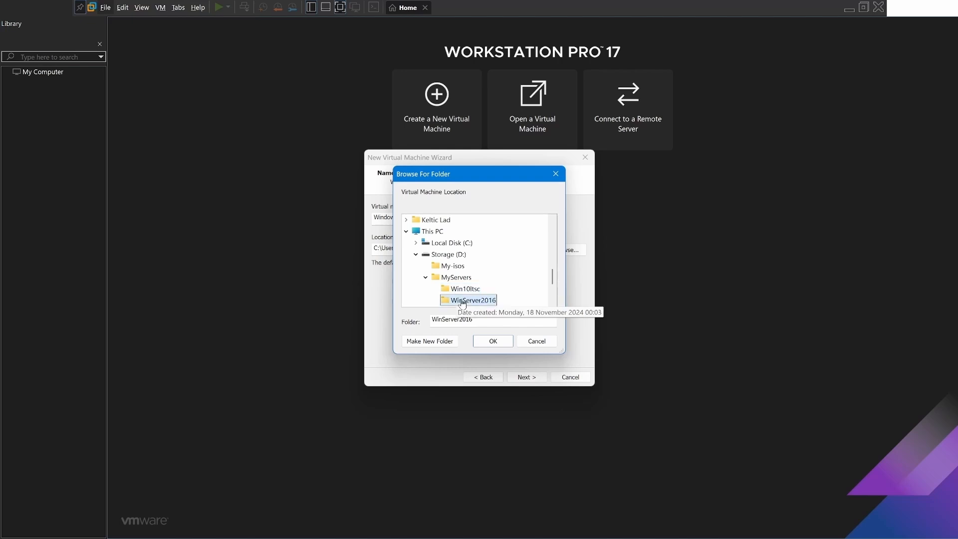
{"action": "left_click", "coordinate": [490, 340]}
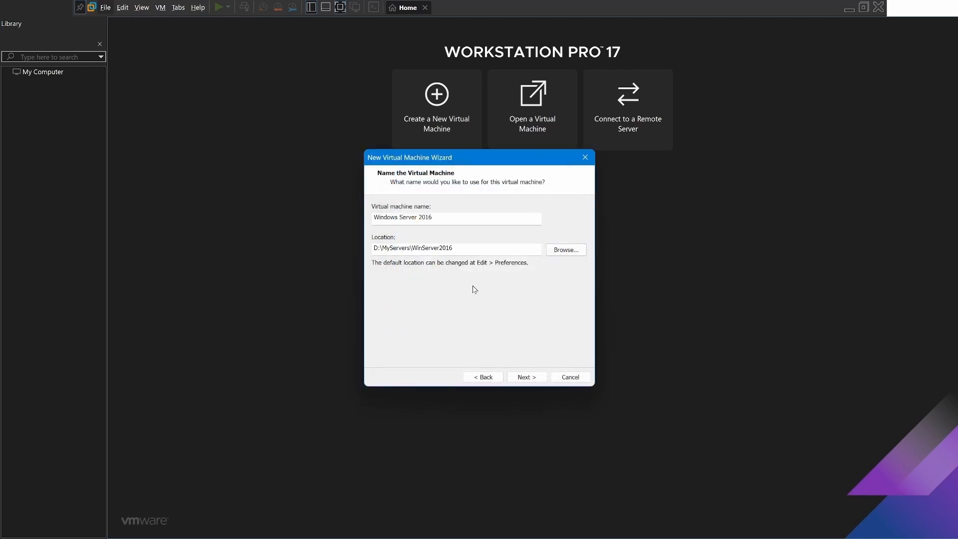
{"action": "left_click", "coordinate": [525, 378]}
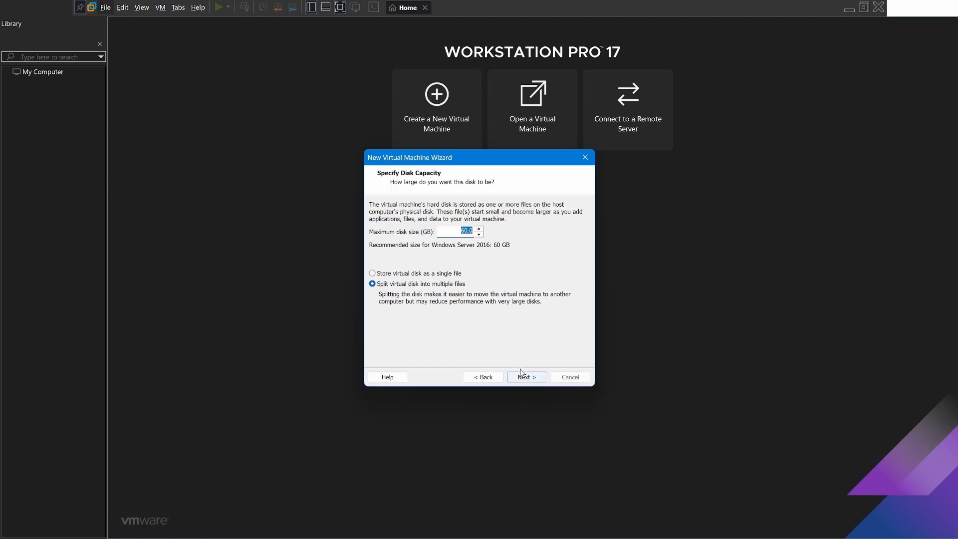
Store the 60 GB virtual disk as a single file.
{"action": "left_click", "coordinate": [373, 275]}
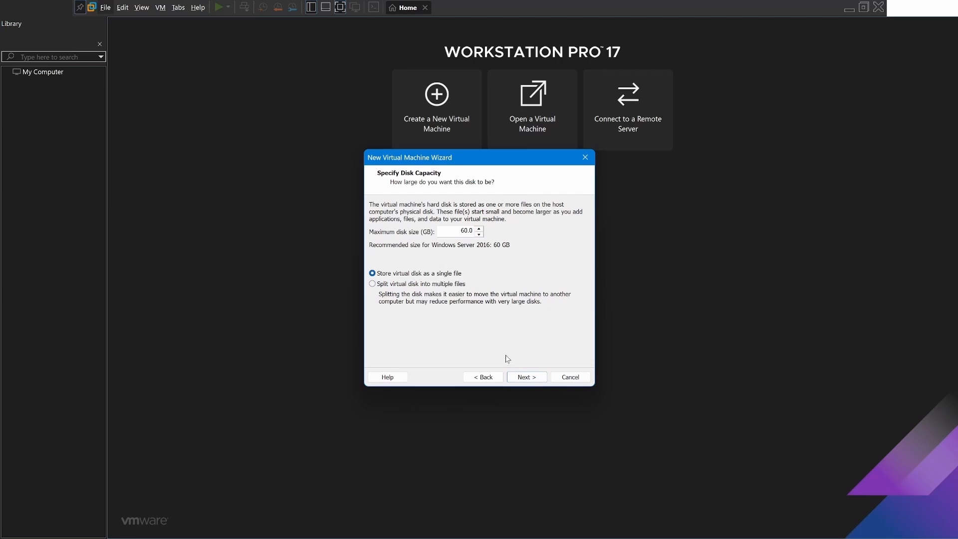
{"action": "left_click", "coordinate": [521, 377]}
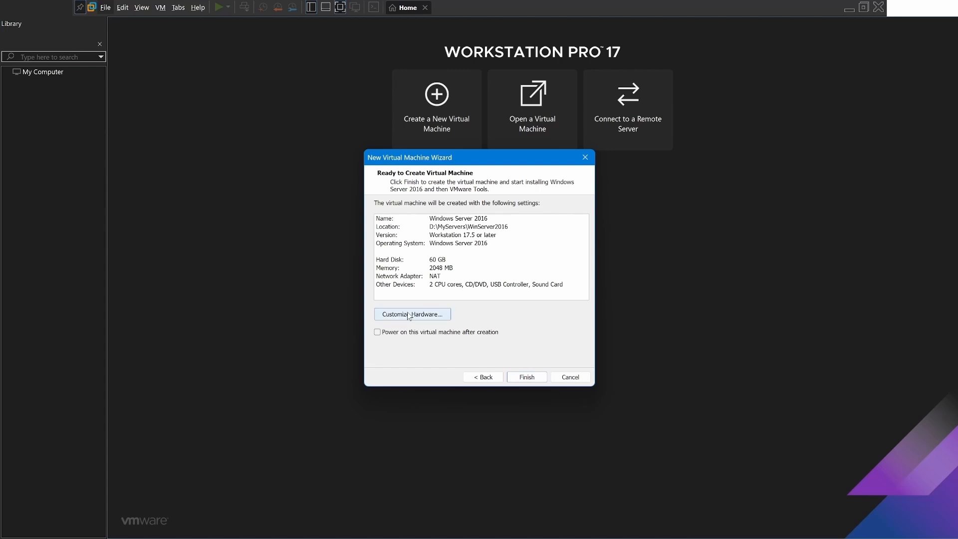
Customize the hardware with 8 GB of memory and a bridged network adapter.
{"action": "left_click", "coordinate": [408, 315]}
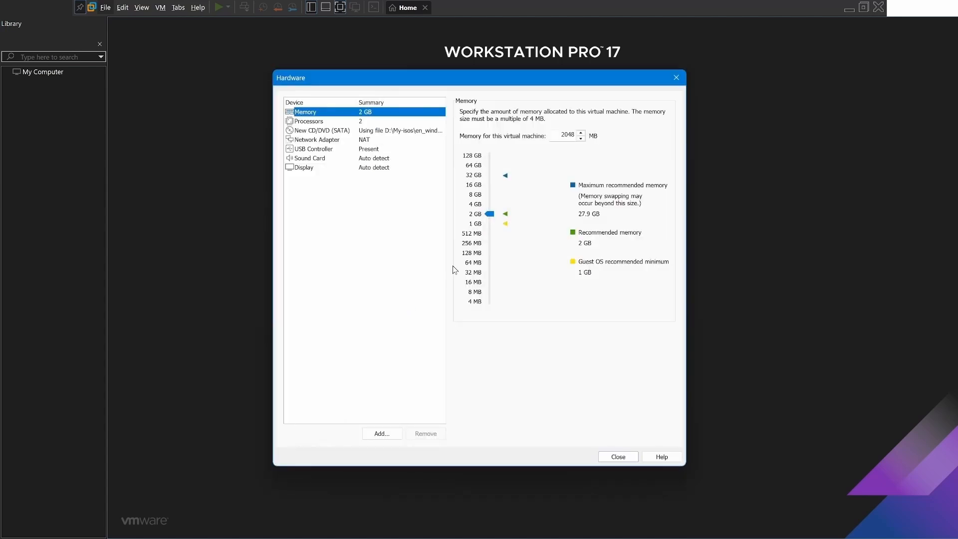
{"action": "left_click", "coordinate": [490, 214]}
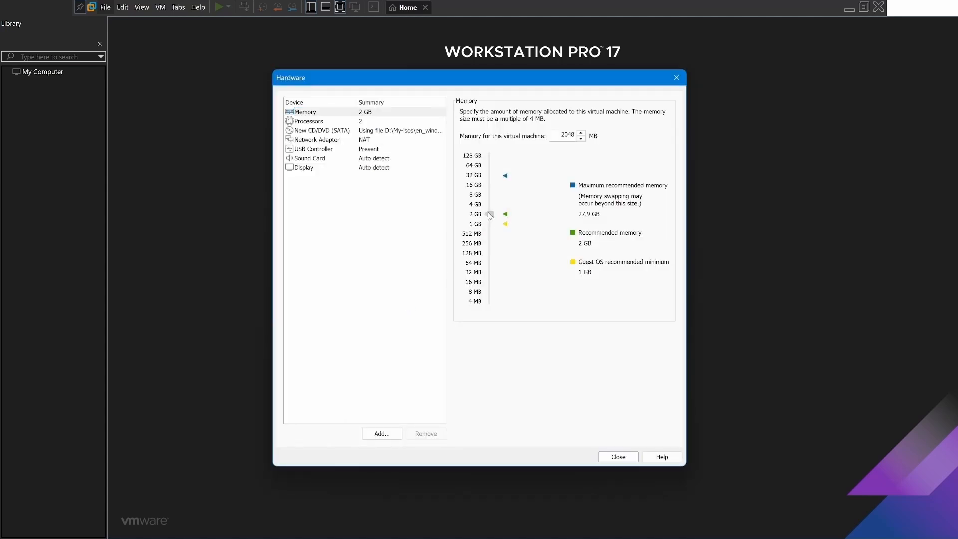
{"action": "left_click_drag", "start_coordinate": [489, 215], "coordinate": [487, 192]}
{"action": "left_click", "coordinate": [312, 141]}
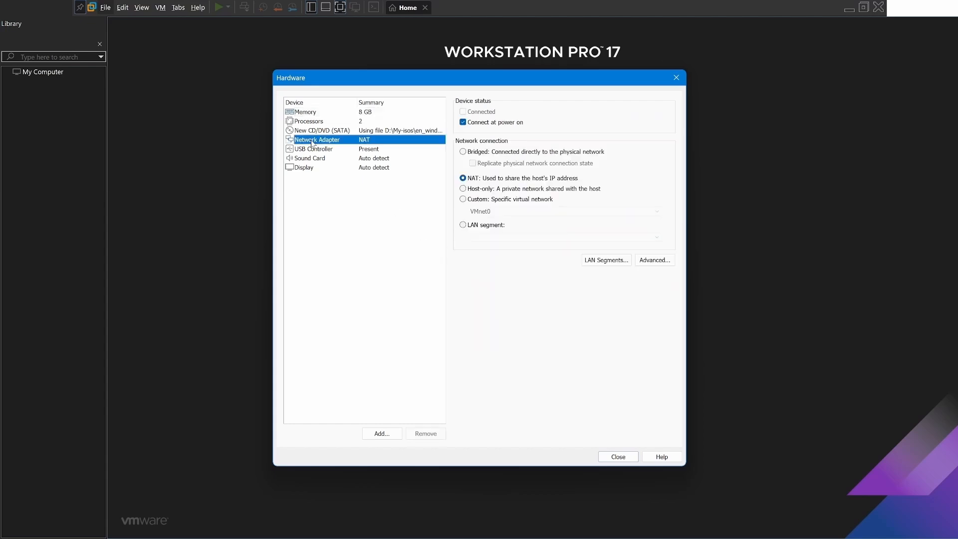
{"action": "left_click", "coordinate": [462, 153]}
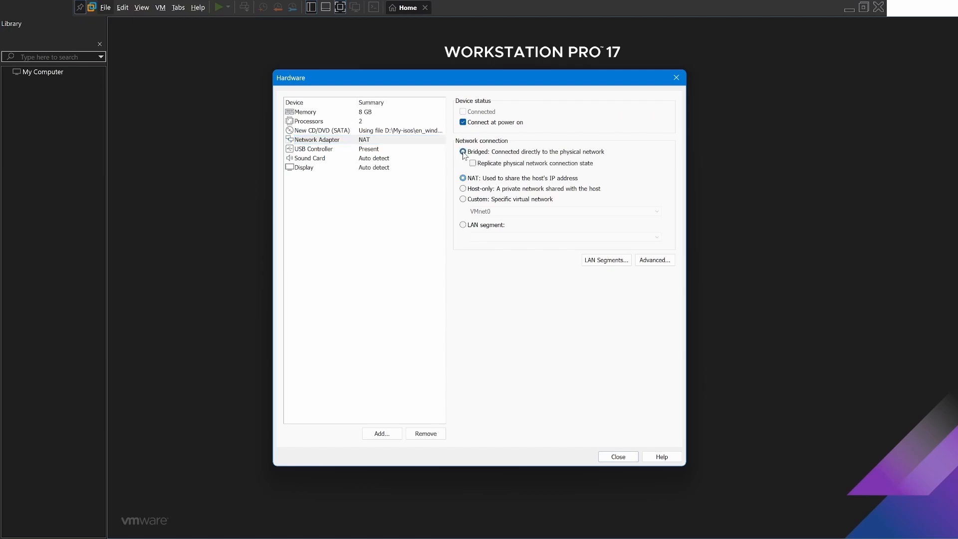
{"action": "left_click", "coordinate": [617, 457]}
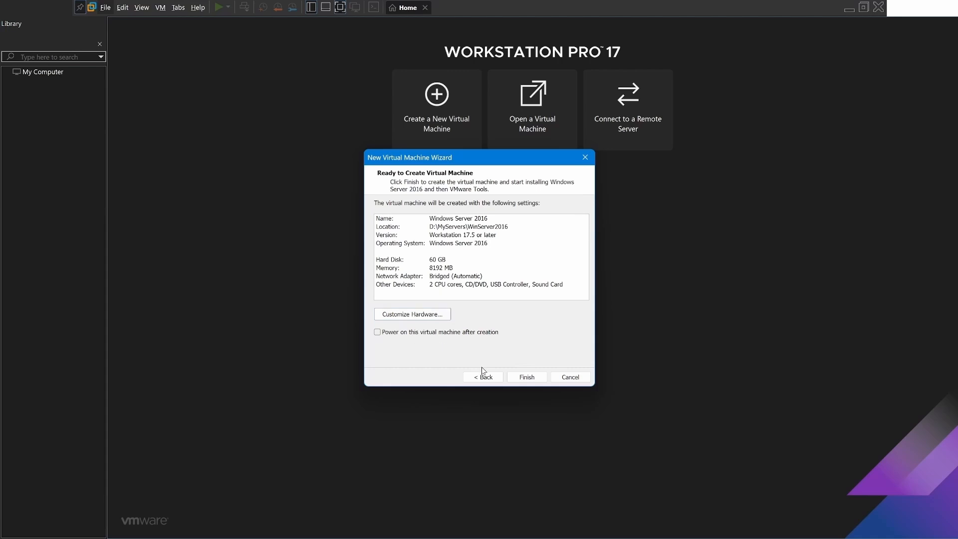
Finish creating the virtual machine and power it on to start the Windows Server setup.
{"action": "left_click", "coordinate": [524, 378]}
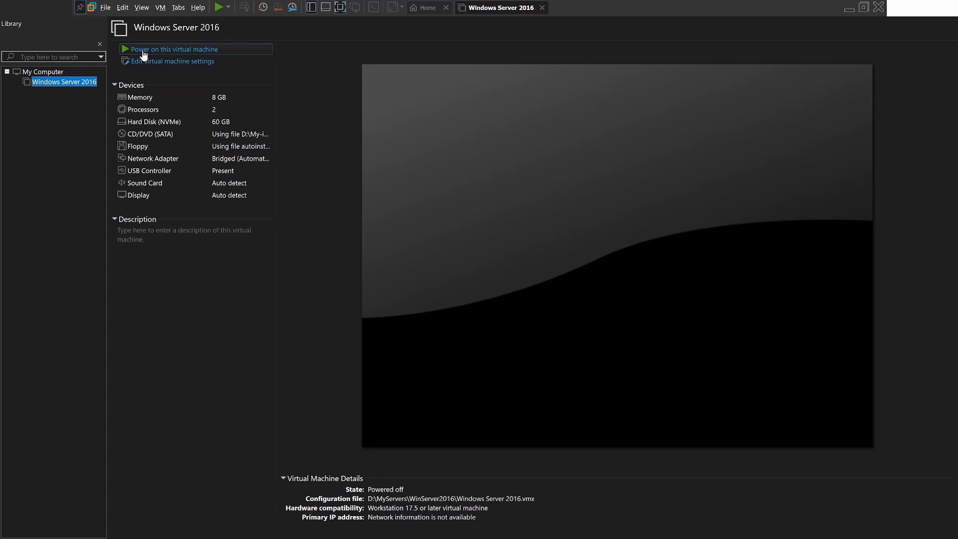
{"action": "left_click", "coordinate": [174, 49]}
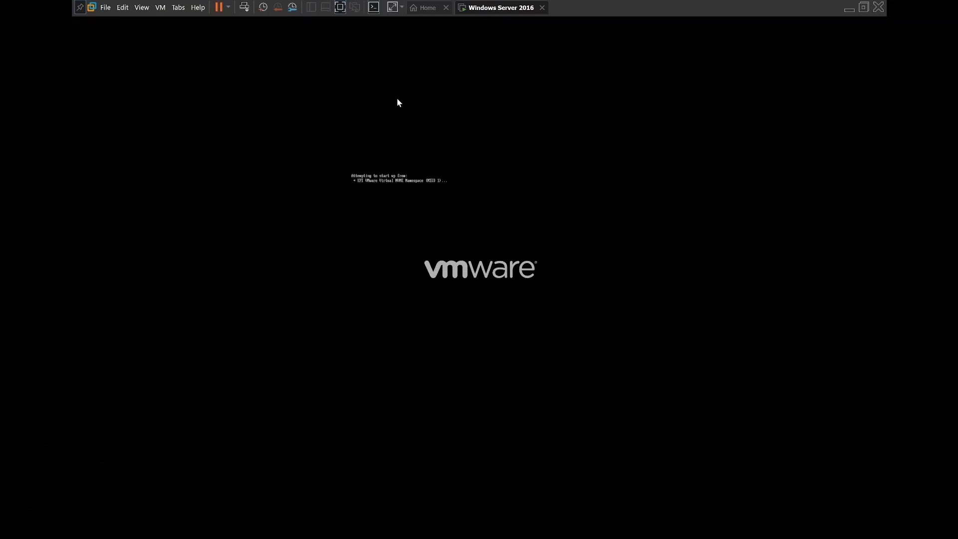
{"action": "key", "text": "Return"}
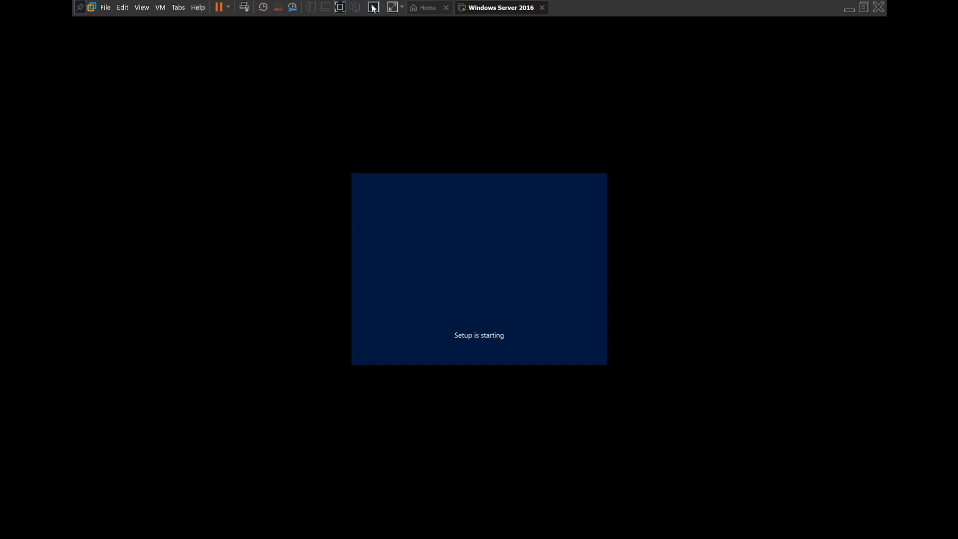
Leave the console view to show the virtual machine's device summary beside the guest screen.
{"action": "left_click", "coordinate": [374, 8]}
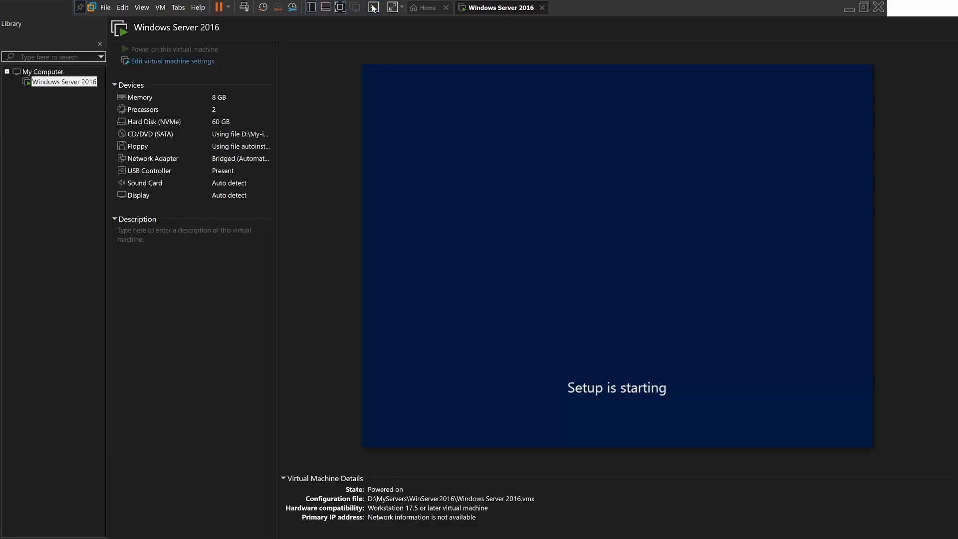
{"action": "left_click", "coordinate": [373, 7]}
{"action": "left_click", "coordinate": [373, 8]}
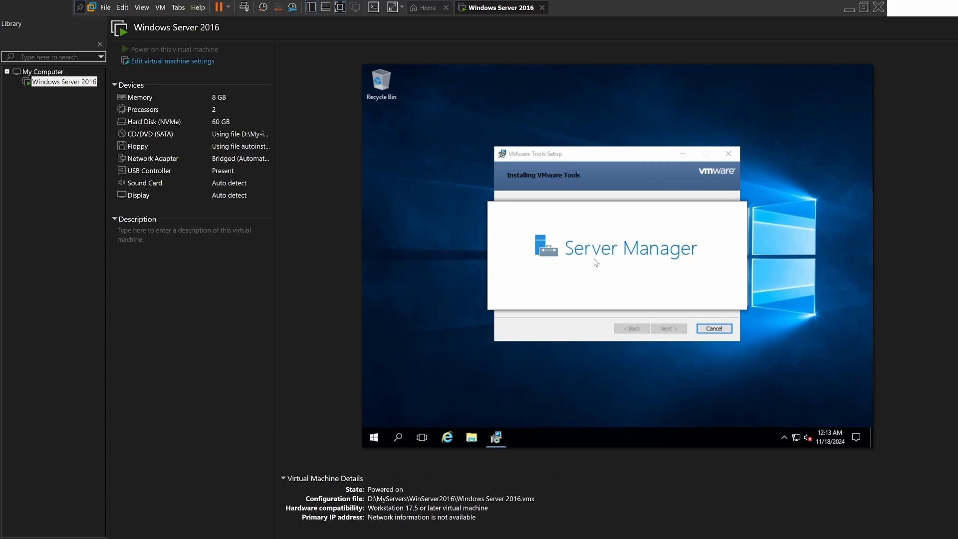
Toggle full screen mode off and on again so the server desktop fills the whole display.
{"action": "key", "text": "ctrl+alt+Return"}
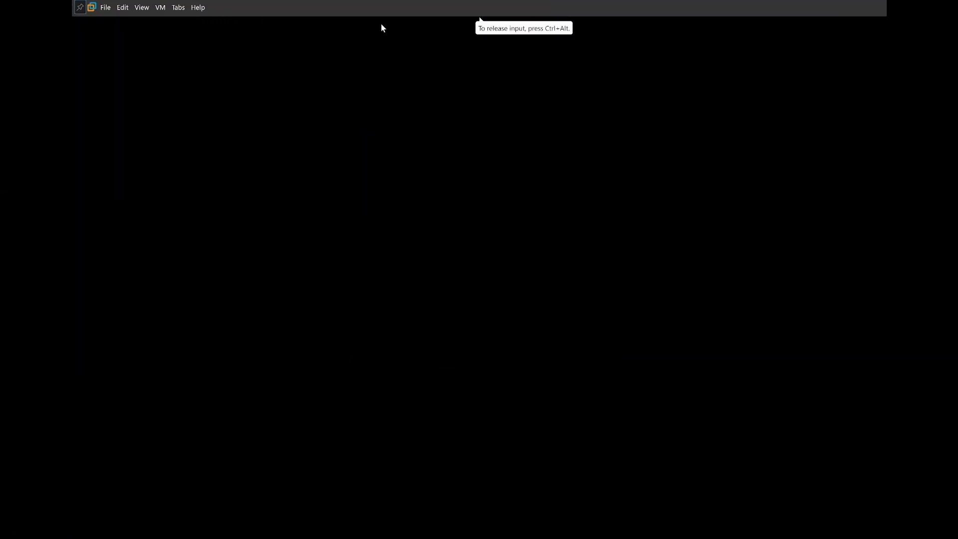
{"action": "left_click", "coordinate": [340, 8]}
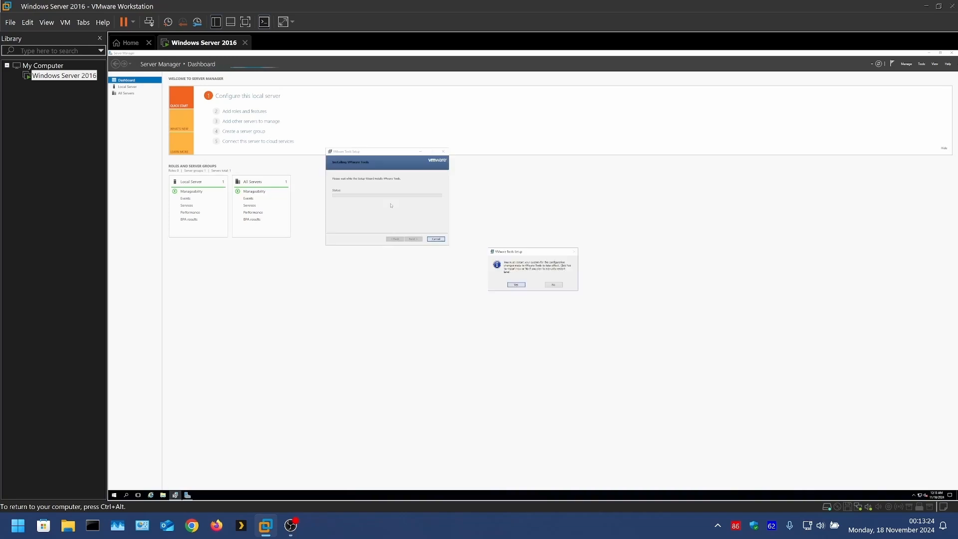
{"action": "key", "text": "ctrl+alt"}
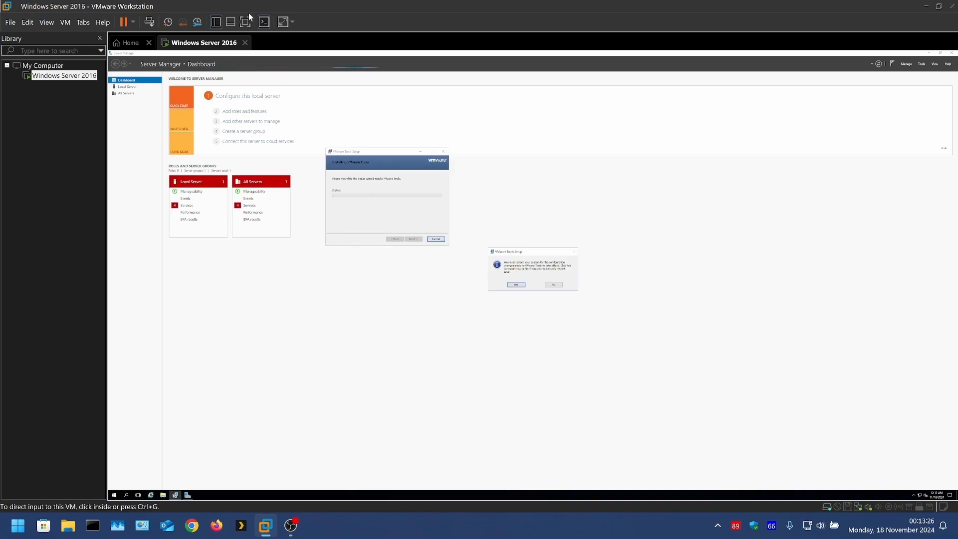
{"action": "left_click", "coordinate": [246, 21]}
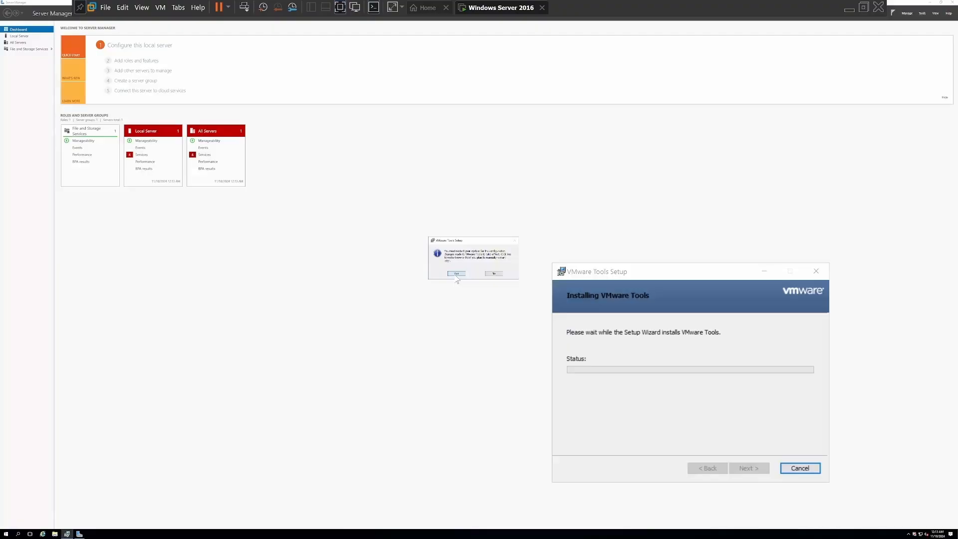
Restart the server to complete the VMware Tools setup and unlock it to the account sign-in screen.
{"action": "left_click", "coordinate": [494, 320]}
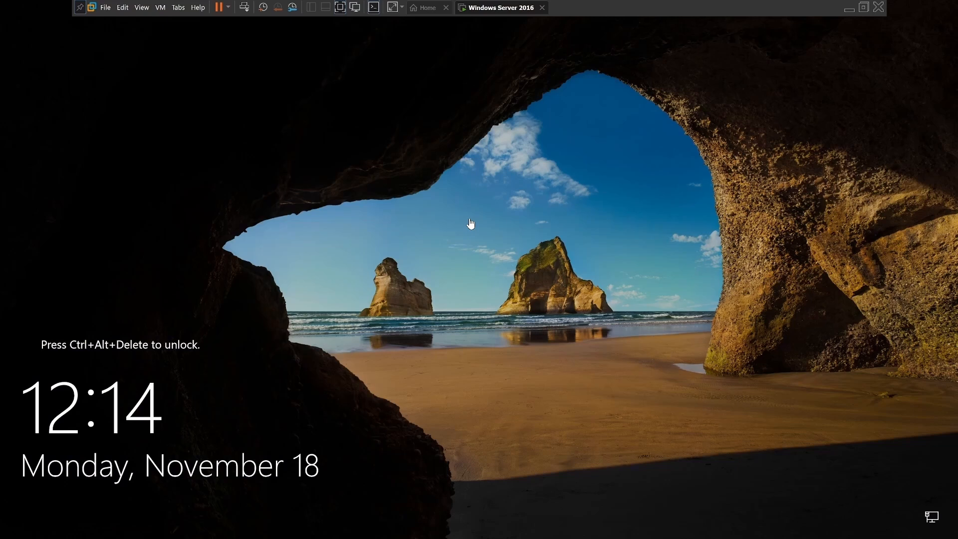
{"action": "left_click", "coordinate": [244, 8]}
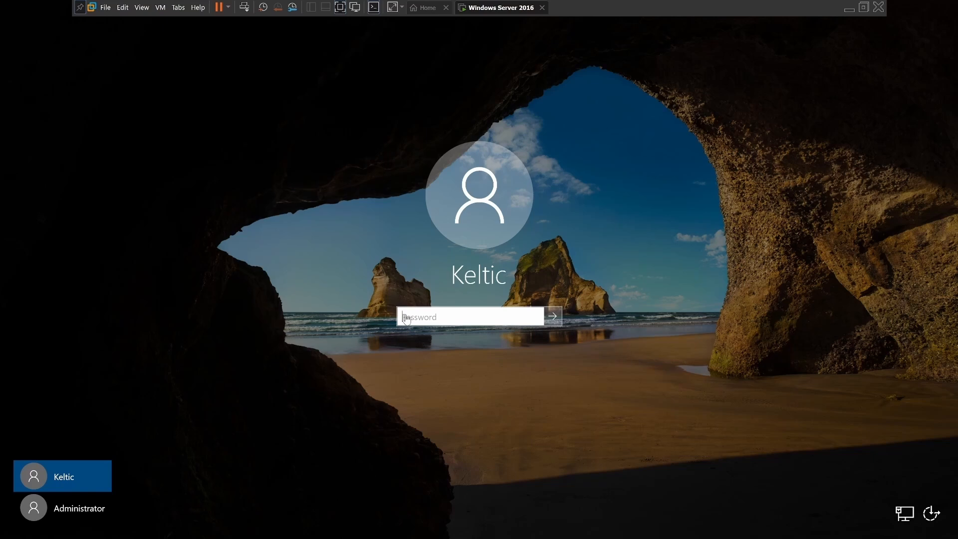
{"action": "left_click", "coordinate": [414, 322]}
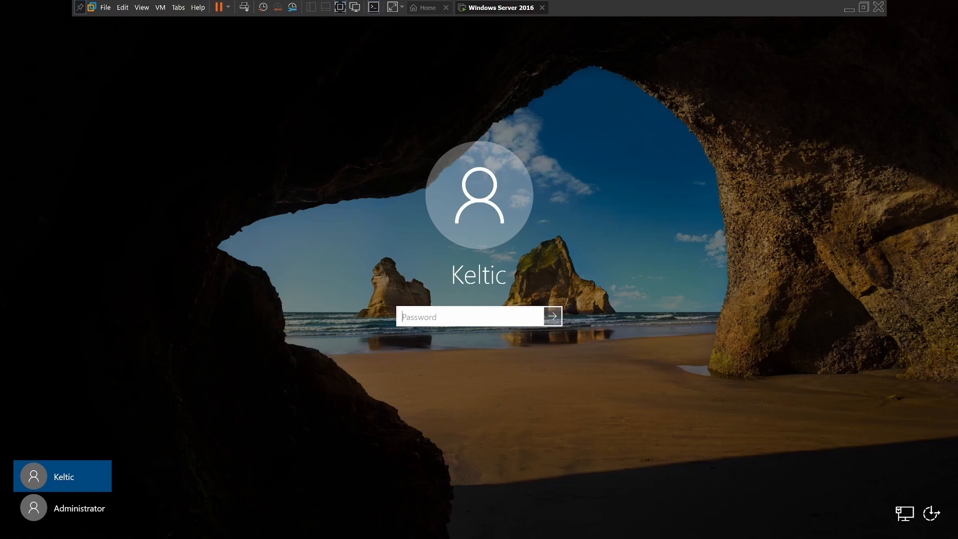
Select the Administrator account, accept its required password change and enter the new account password.
{"action": "left_click", "coordinate": [85, 510]}
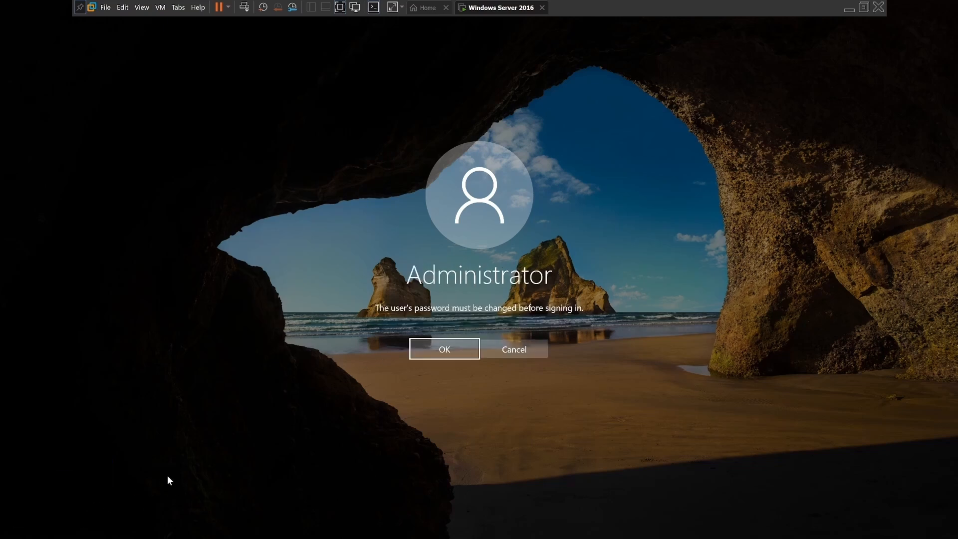
{"action": "left_click", "coordinate": [428, 348]}
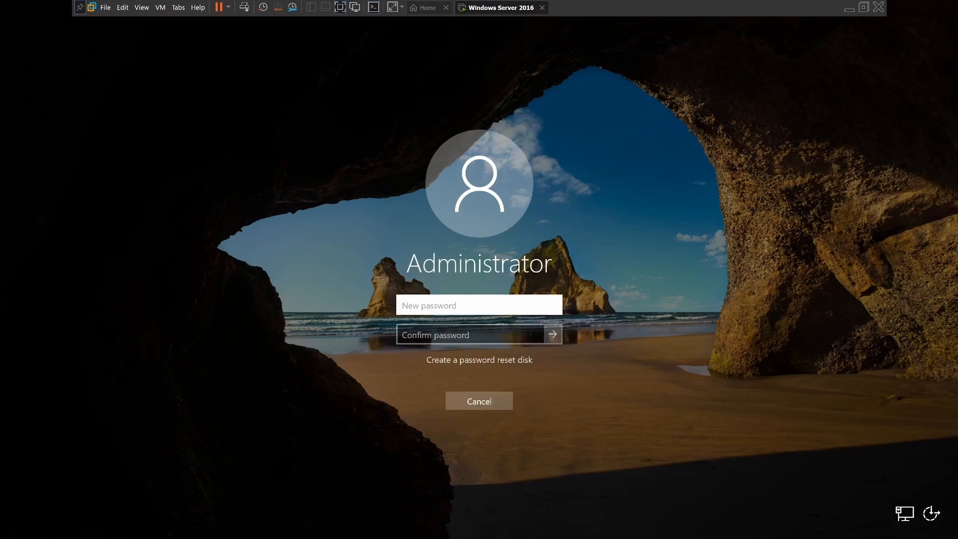
{"action": "key", "text": "Caps_Lock"}
{"action": "type", "text": "P"}
{"action": "key", "text": "Caps_Lock"}
{"action": "type", "text": "••••0rd123"}
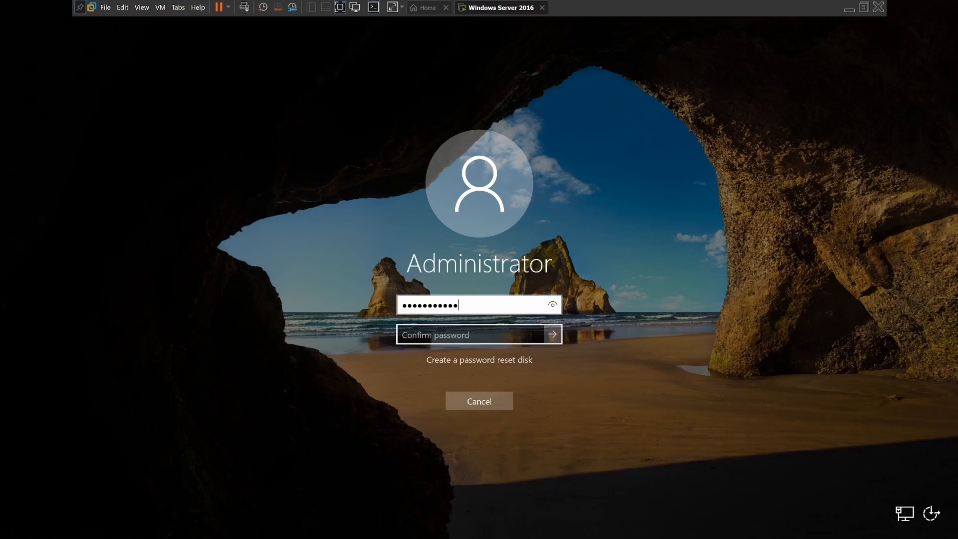
Repeat the new Administrator password in the confirmation field and submit the password change.
{"action": "key", "text": "Tab"}
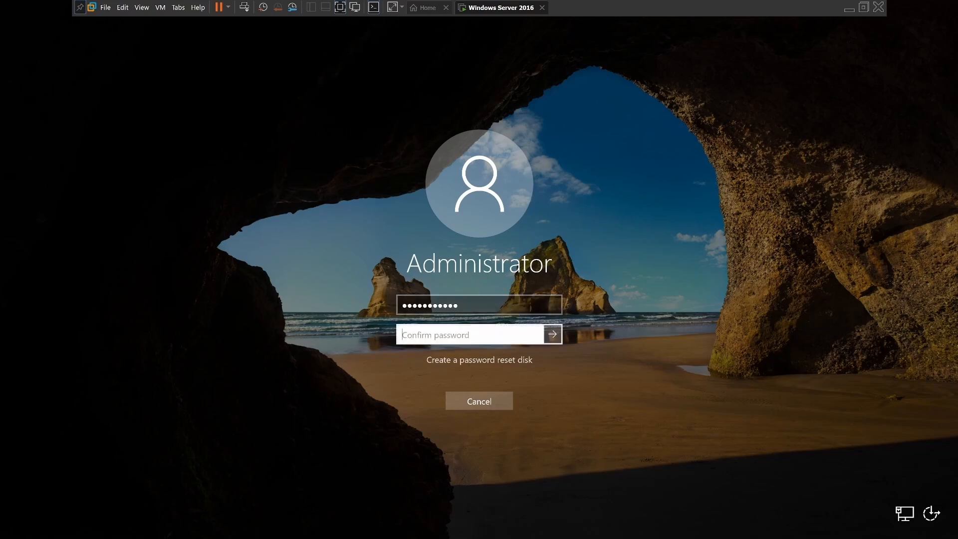
{"action": "key", "text": "Caps_Lock"}
{"action": "type", "text": "P"}
{"action": "key", "text": "Caps_Lock"}
{"action": "type", "text": "@ssw0rd123"}
{"action": "key", "text": "Return"}
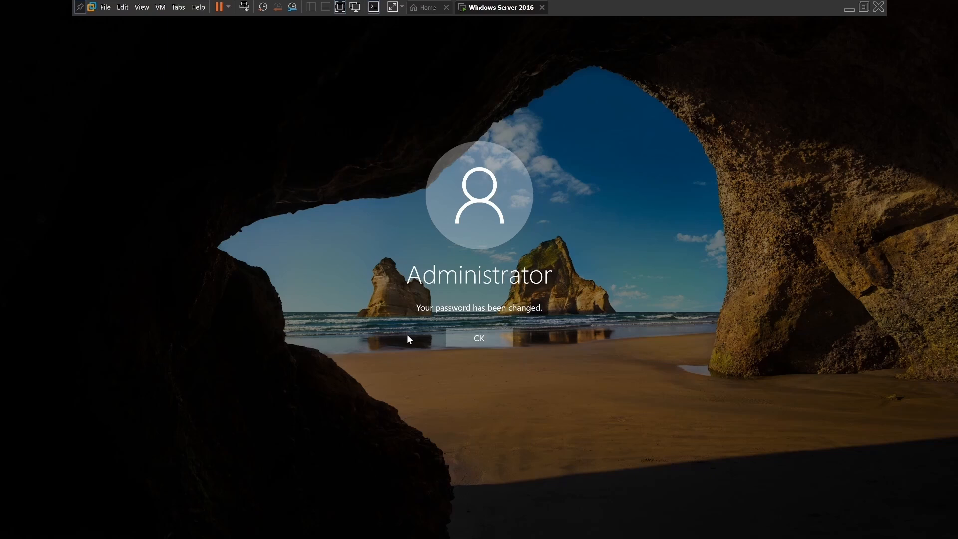
Acknowledge the password change and sign in to the server as Administrator.
{"action": "left_click", "coordinate": [475, 339]}
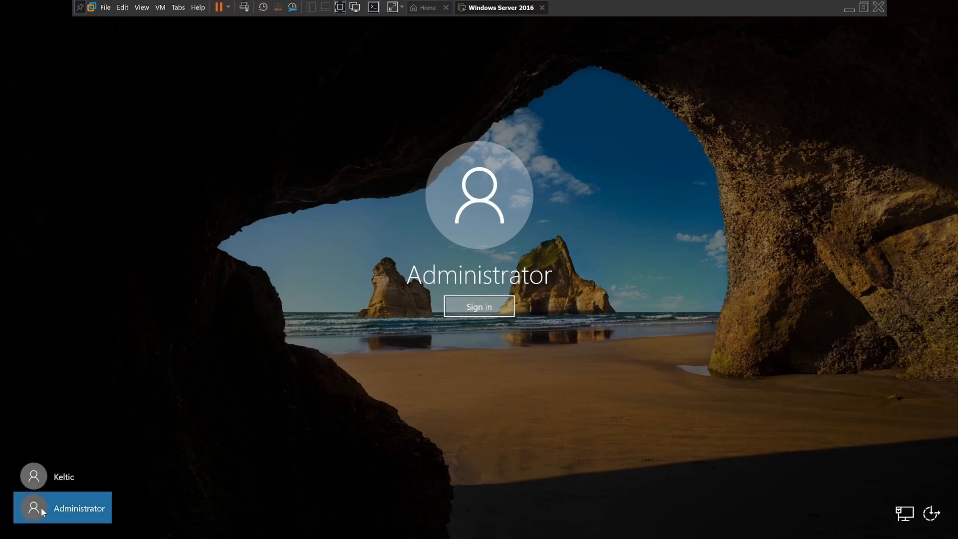
{"action": "left_click", "coordinate": [55, 507]}
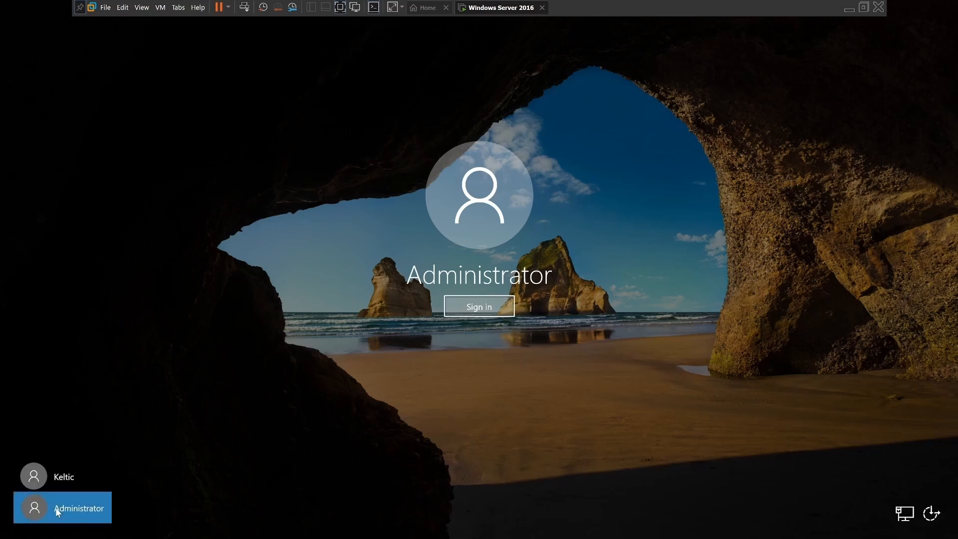
{"action": "left_click", "coordinate": [472, 305]}
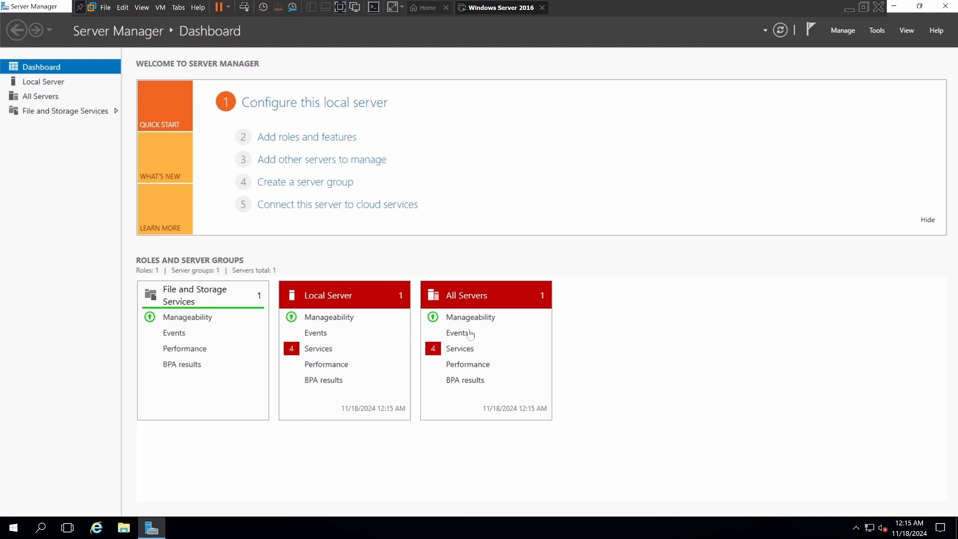
Start the stopped Sync Host and Downloaded Maps Manager services from the local server's services detail view.
{"action": "left_click", "coordinate": [315, 349]}
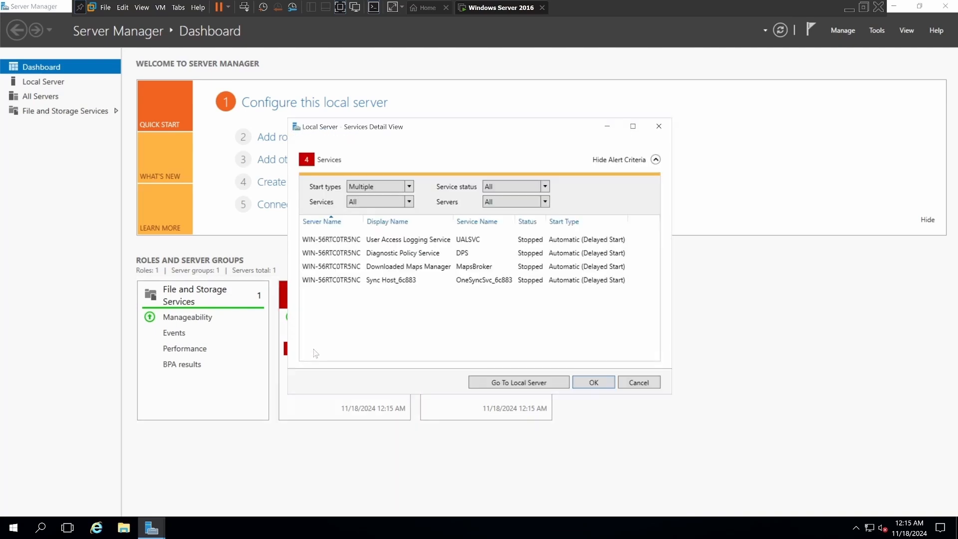
{"action": "left_click", "coordinate": [374, 281]}
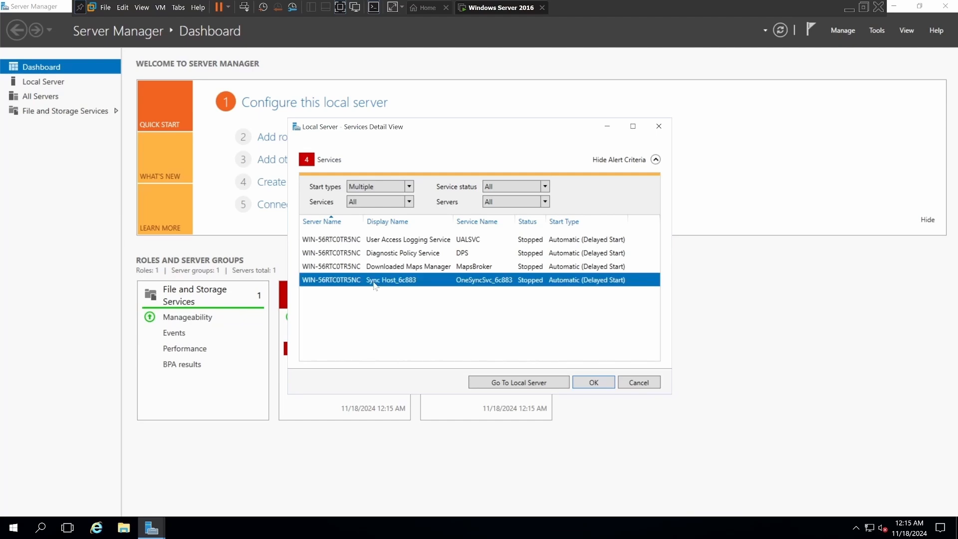
{"action": "right_click", "coordinate": [374, 282]}
{"action": "left_click", "coordinate": [399, 292]}
{"action": "left_click", "coordinate": [383, 267]}
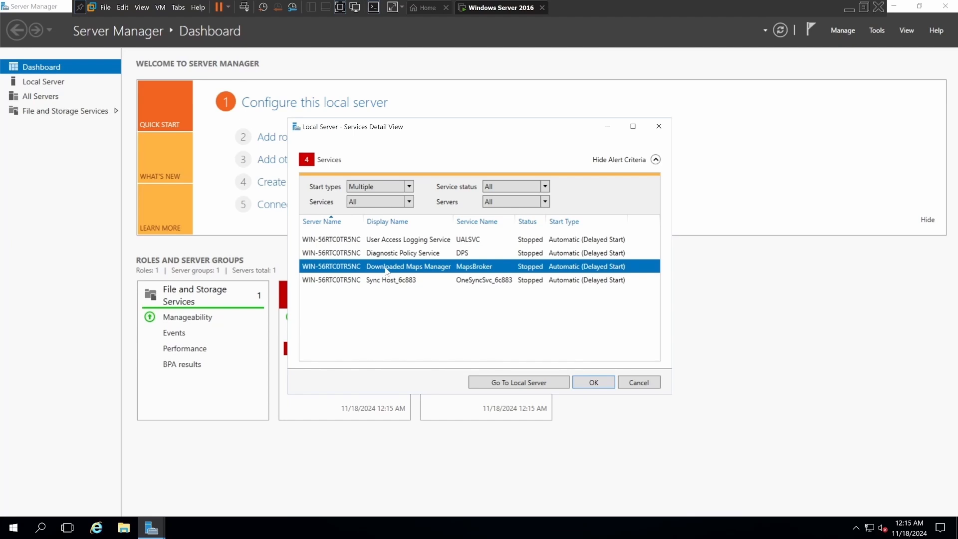
{"action": "right_click", "coordinate": [385, 268]}
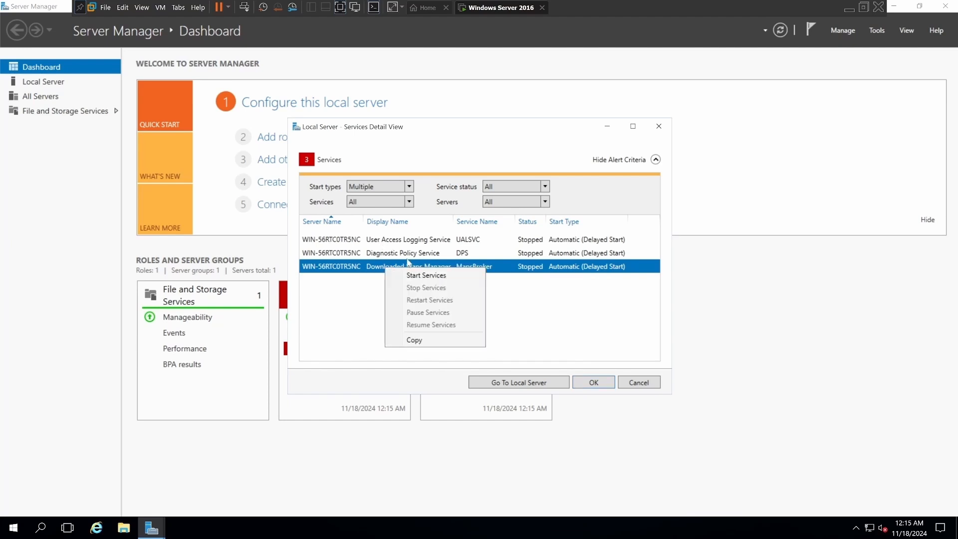
{"action": "left_click", "coordinate": [399, 274]}
Start the Diagnostic Policy Service and the User Access Logging Service, and close the services detail view.
{"action": "left_click", "coordinate": [384, 257]}
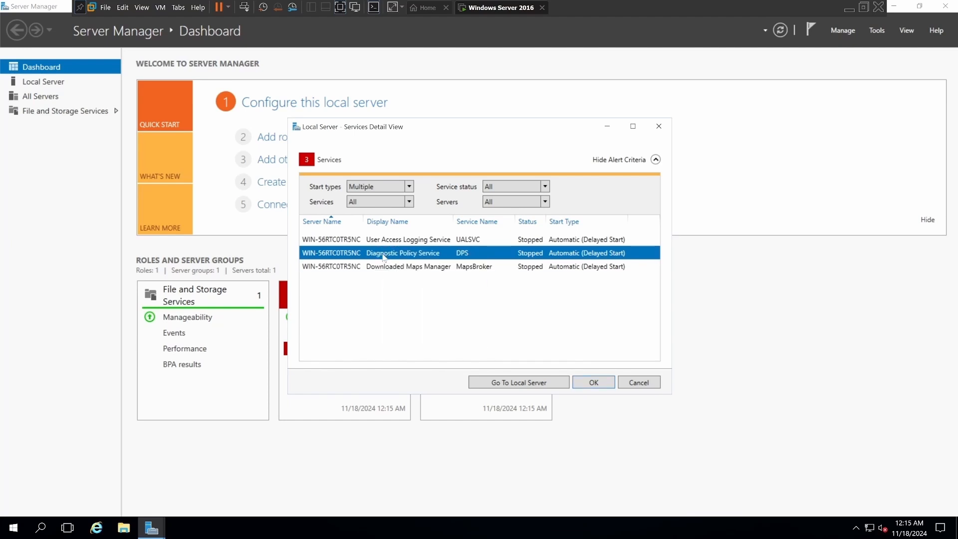
{"action": "right_click", "coordinate": [383, 255]}
{"action": "left_click", "coordinate": [399, 263]}
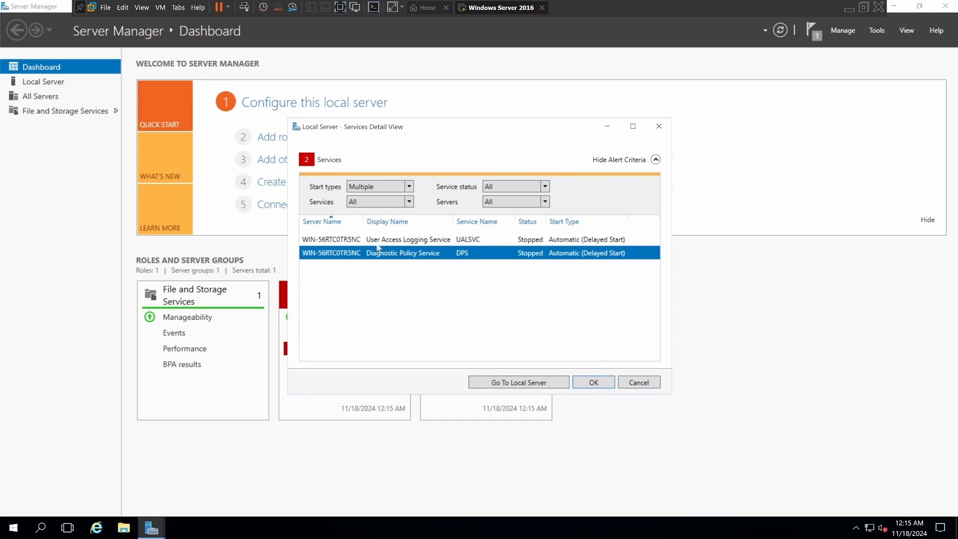
{"action": "left_click", "coordinate": [377, 241]}
{"action": "right_click", "coordinate": [375, 241]}
{"action": "left_click", "coordinate": [404, 250]}
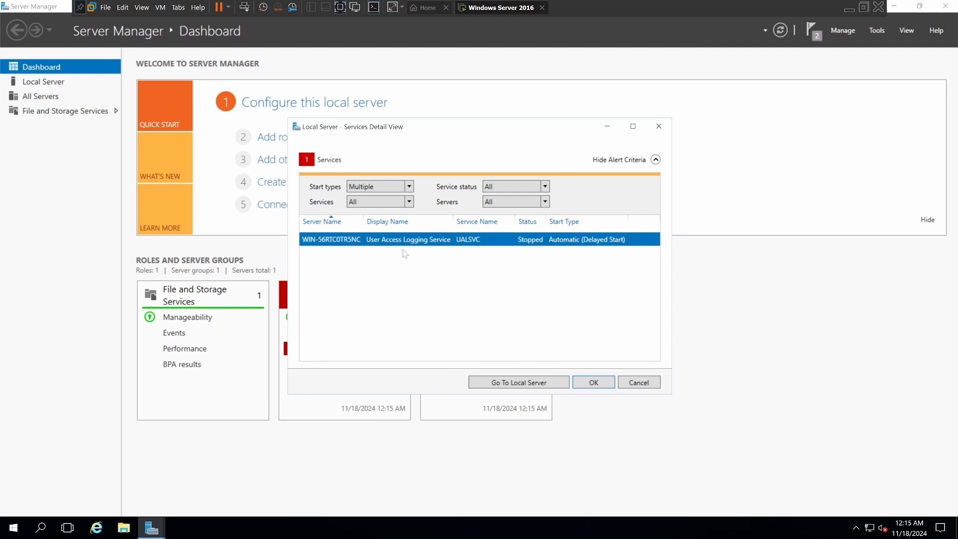
{"action": "left_click", "coordinate": [588, 383]}
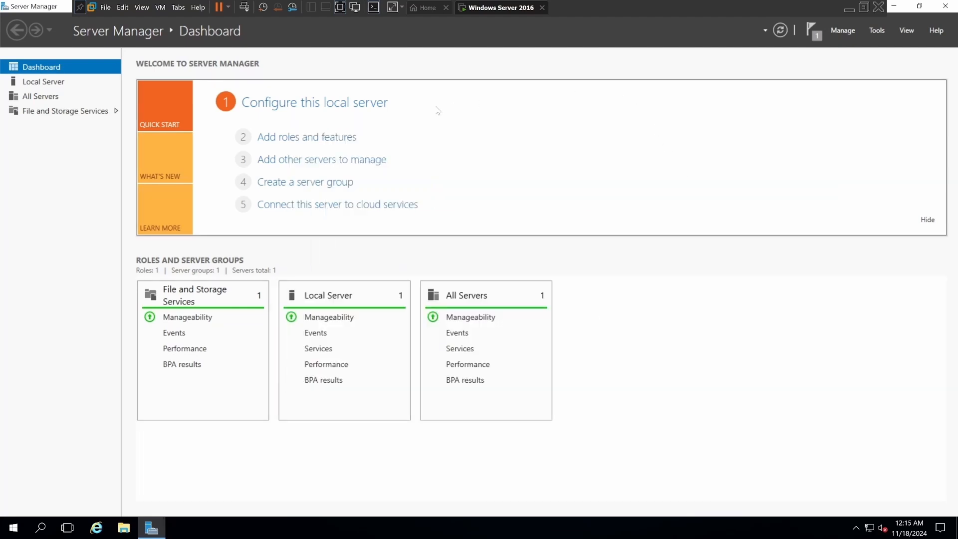
Turn off Windows Firewall for both private and public networks from the local server's properties.
{"action": "left_click", "coordinate": [300, 109]}
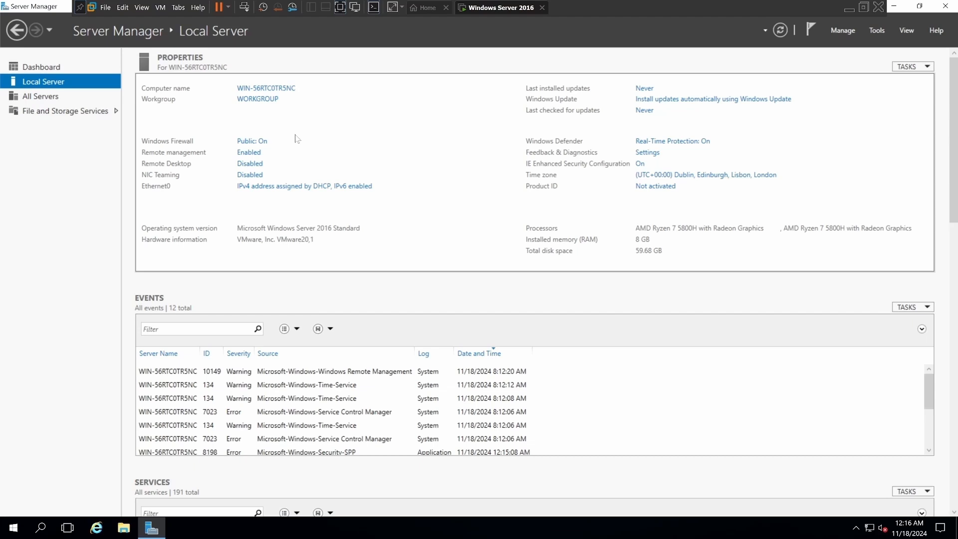
{"action": "left_click", "coordinate": [252, 143]}
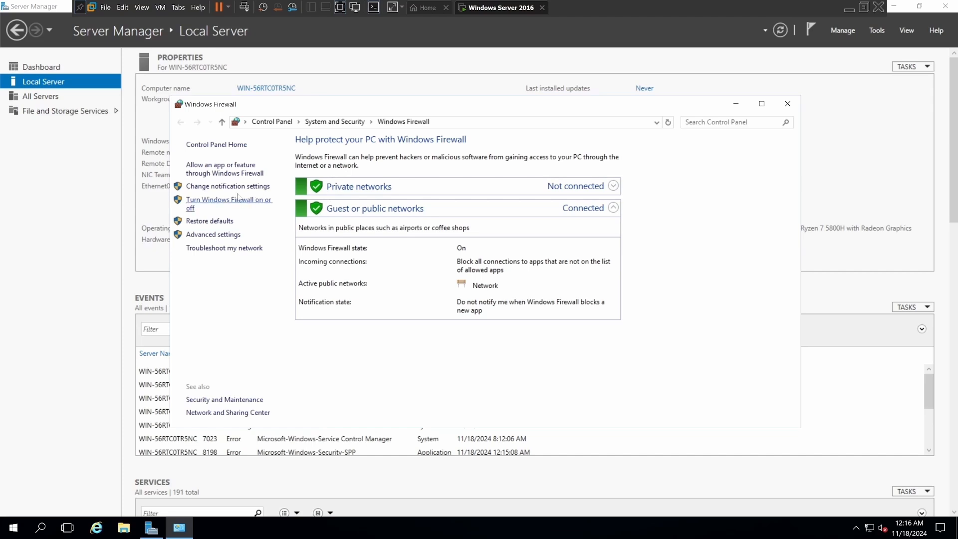
{"action": "left_click", "coordinate": [221, 203]}
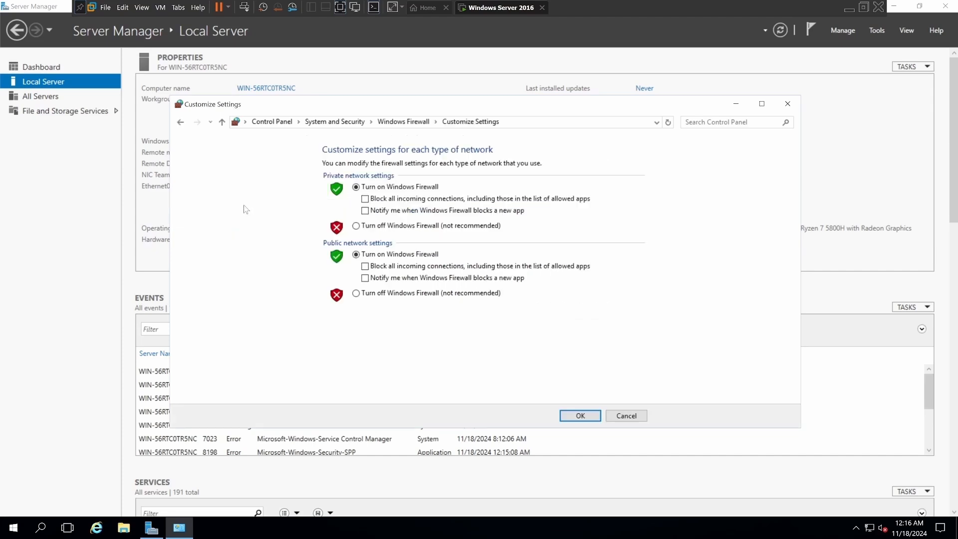
{"action": "left_click", "coordinate": [355, 225]}
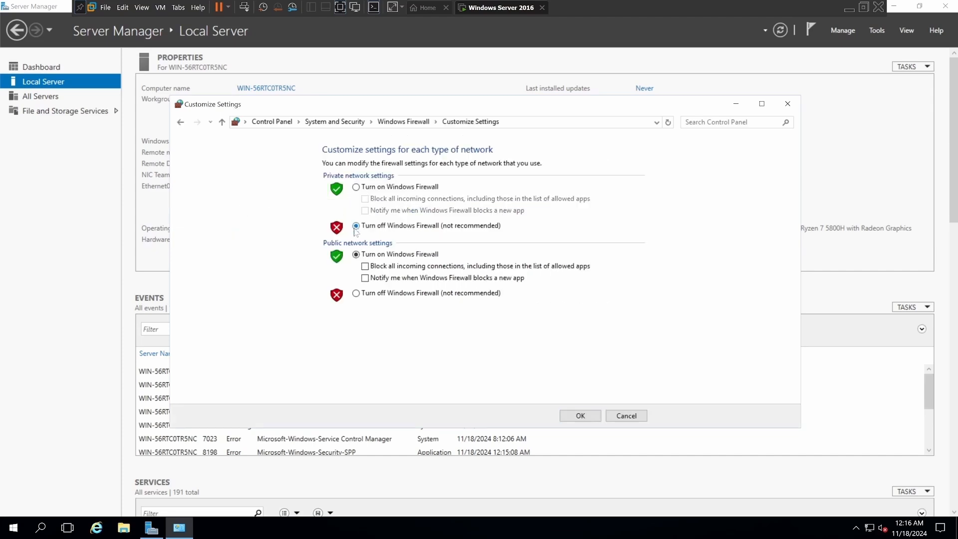
{"action": "left_click", "coordinate": [356, 294]}
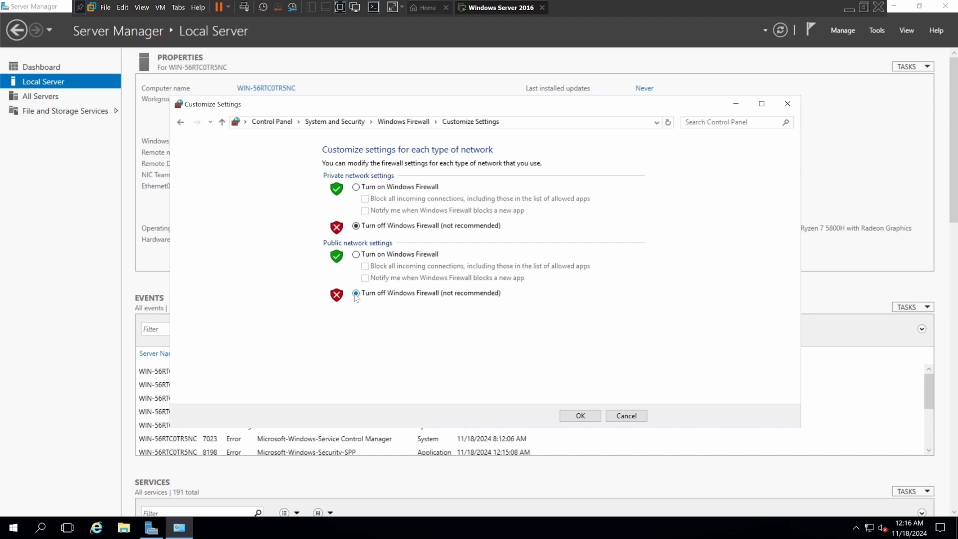
{"action": "left_click", "coordinate": [580, 417]}
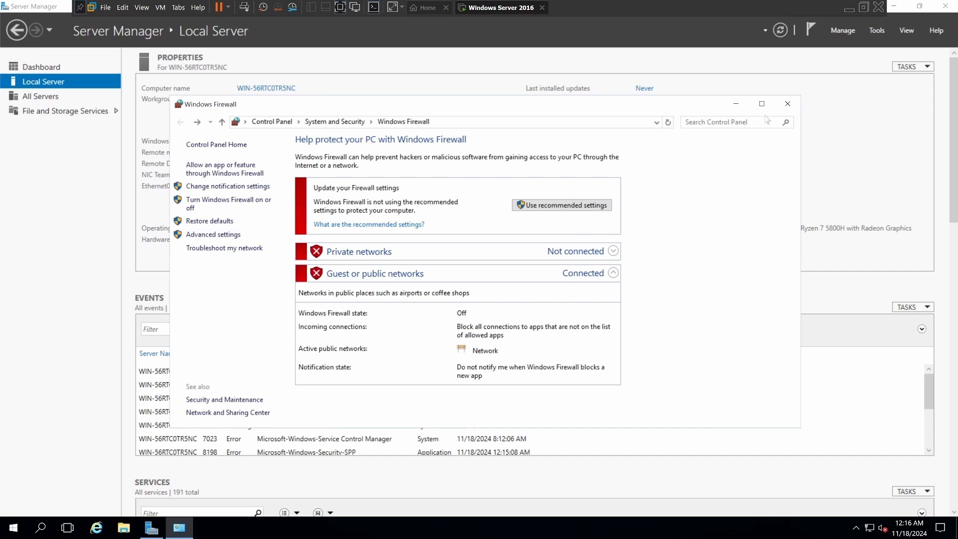
{"action": "left_click", "coordinate": [787, 103]}
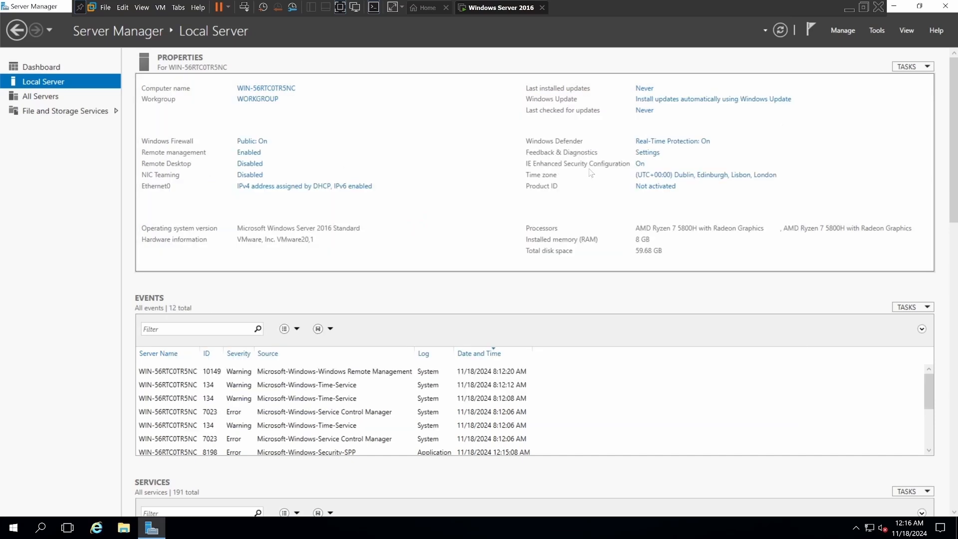
Turn off Internet Explorer Enhanced Security Configuration for both Administrators and Users.
{"action": "left_click", "coordinate": [639, 164]}
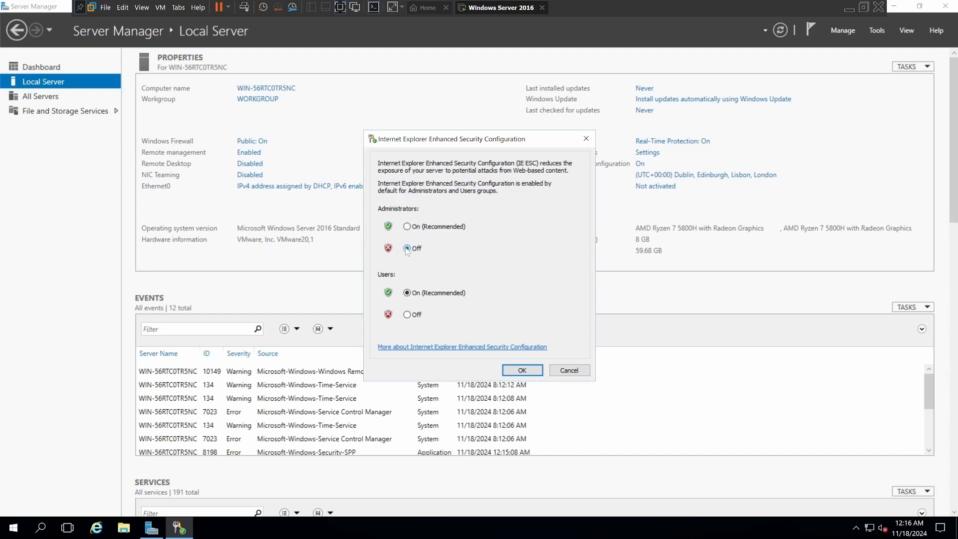
{"action": "left_click", "coordinate": [406, 315]}
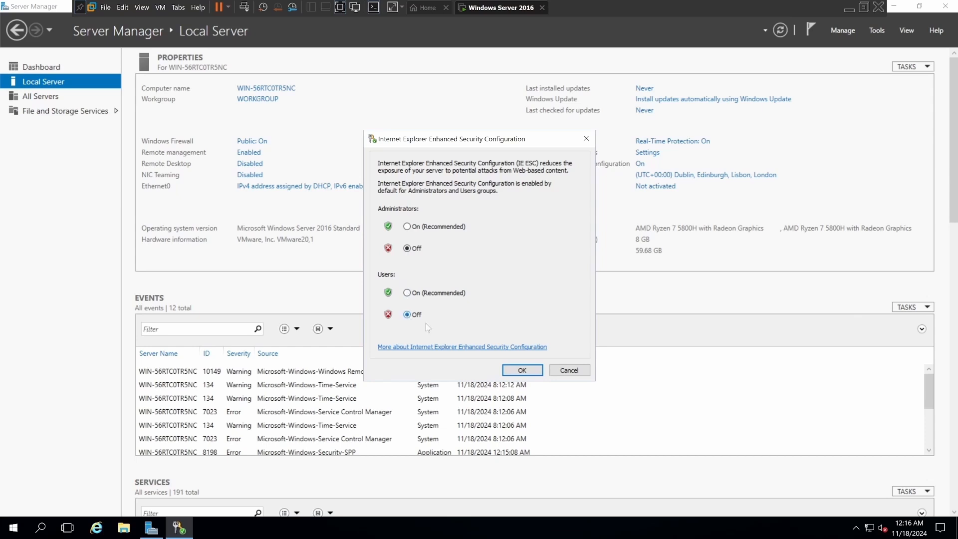
{"action": "left_click", "coordinate": [520, 370]}
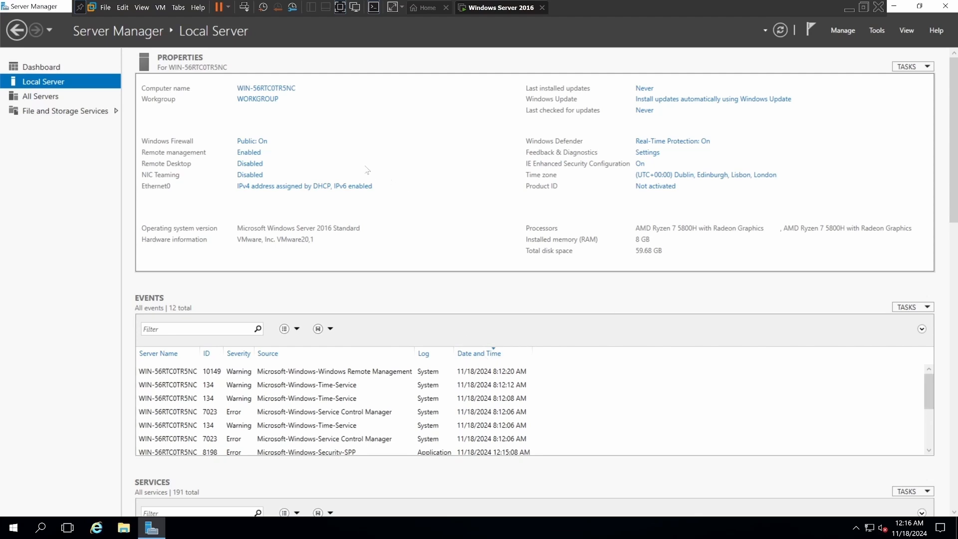
Open the properties of the Ethernet0 adapter and disable Internet Protocol Version 6 on it.
{"action": "left_click", "coordinate": [281, 187]}
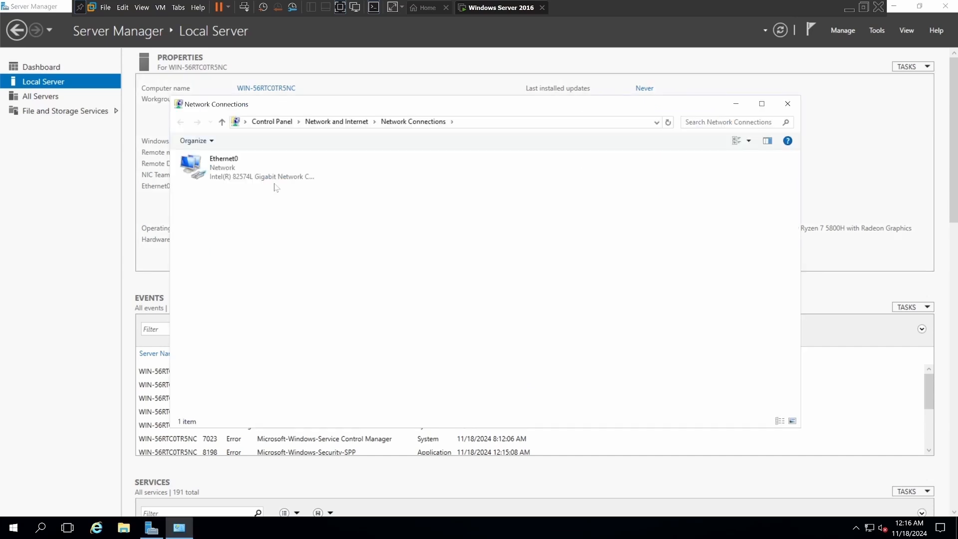
{"action": "right_click", "coordinate": [251, 174]}
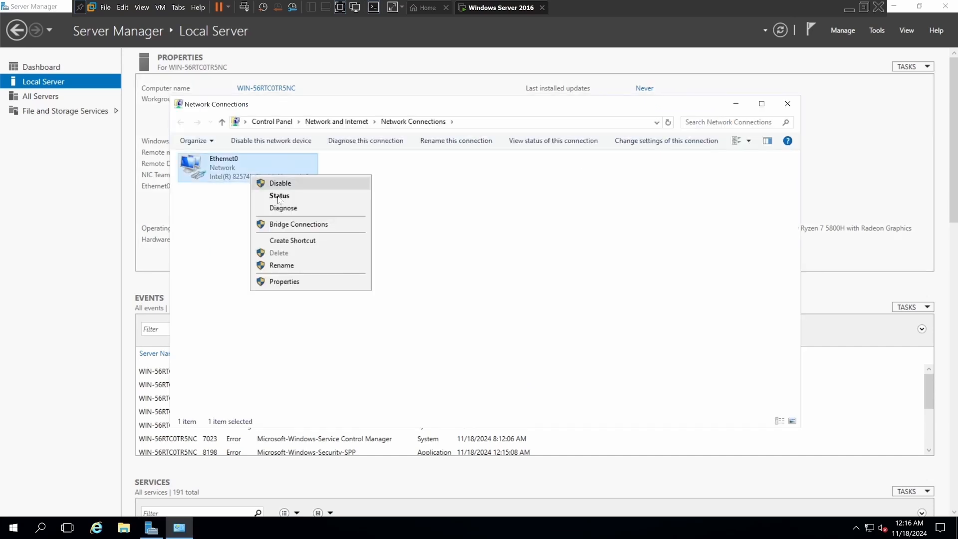
{"action": "left_click", "coordinate": [283, 281]}
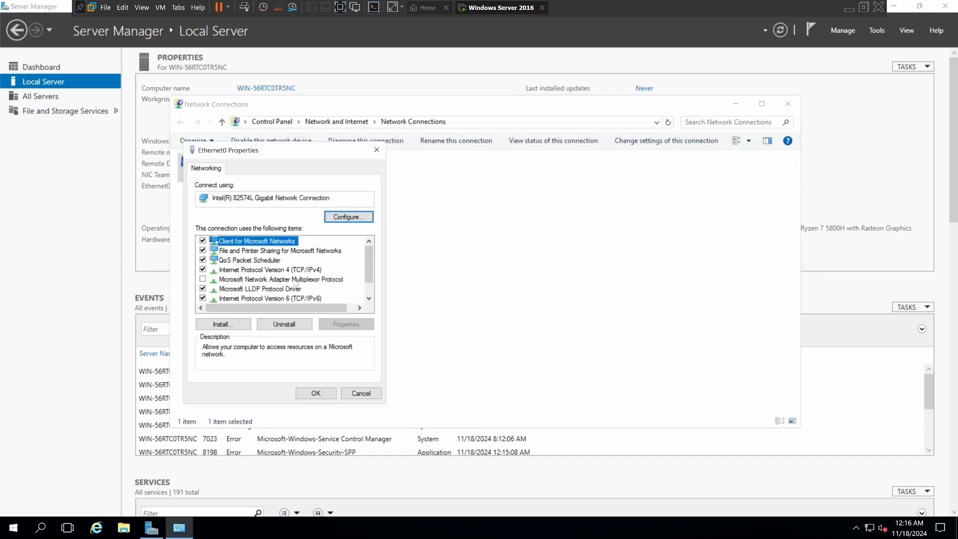
{"action": "left_click", "coordinate": [202, 297]}
Give Ethernet0 the static IPv4 address 192.168.1.240, mask 255.255.255.0, gateway 192.168.1.254 and preferred DNS 192.168.1.240, and apply the adapter properties.
{"action": "double_click", "coordinate": [237, 269]}
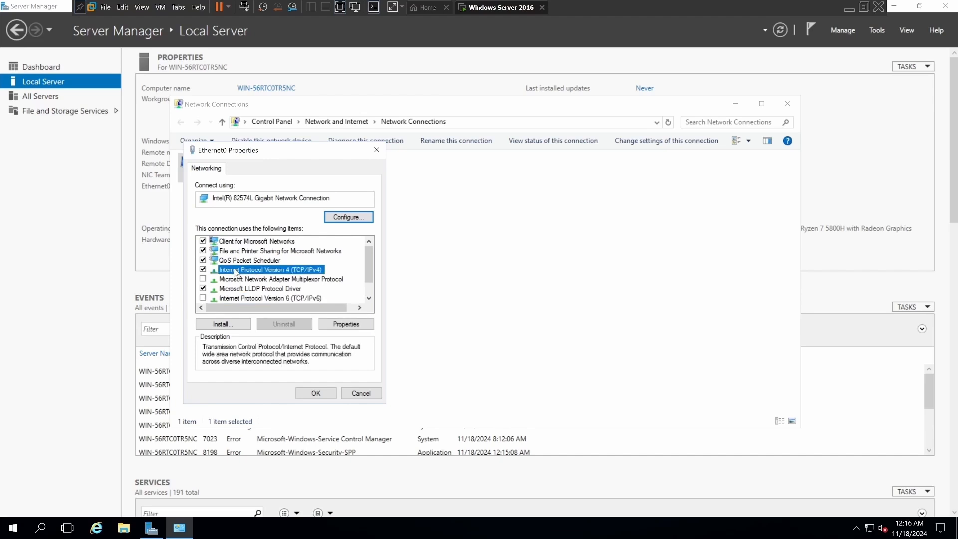
{"action": "left_click", "coordinate": [223, 274]}
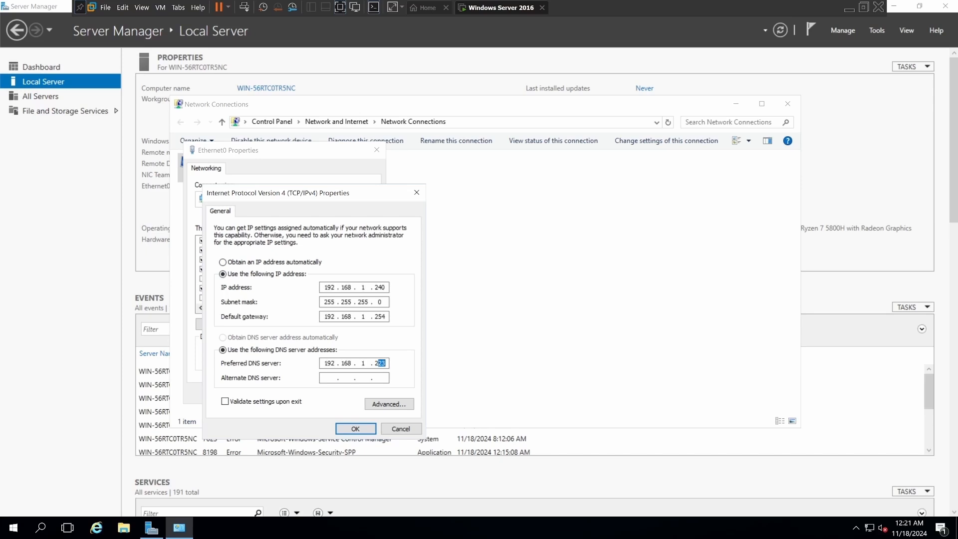
{"action": "type", "text": "40"}
{"action": "left_click", "coordinate": [355, 427]}
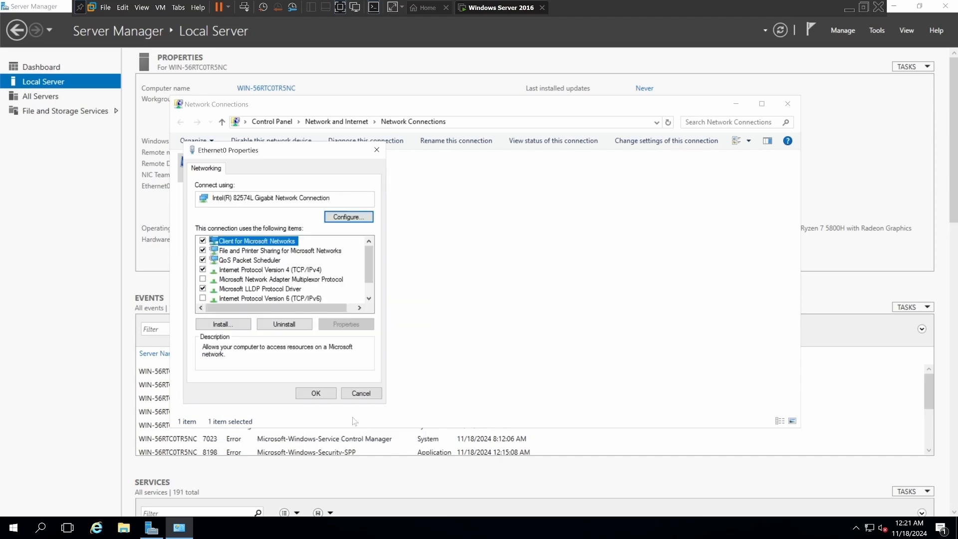
{"action": "left_click", "coordinate": [315, 393]}
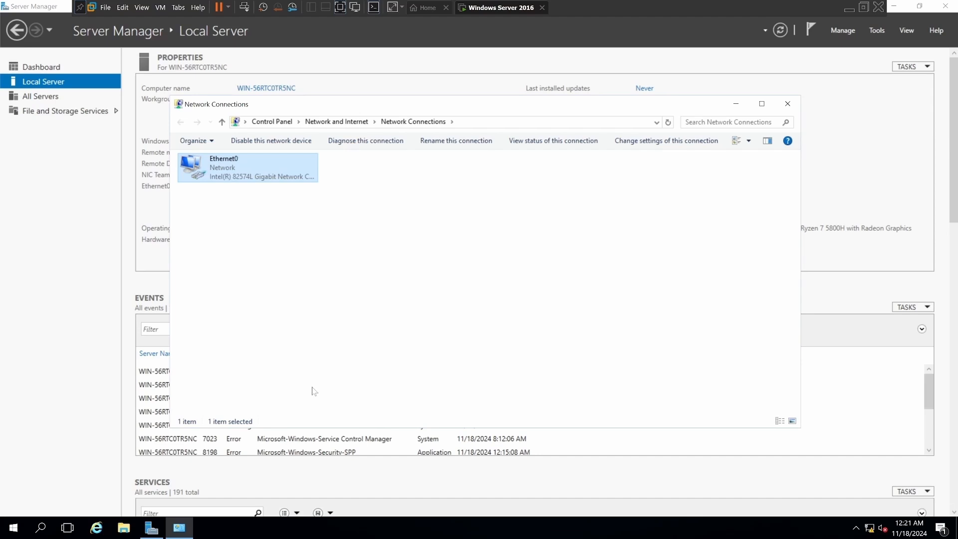
Close the network connections, rename the server WinServer2016 in its system properties, and restart it to apply the change.
{"action": "left_click", "coordinate": [787, 104]}
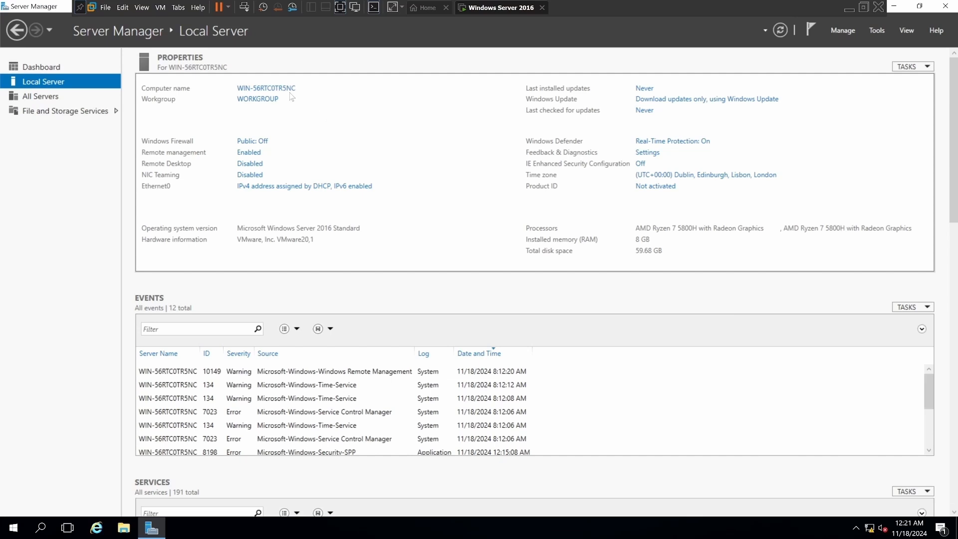
{"action": "left_click", "coordinate": [269, 90]}
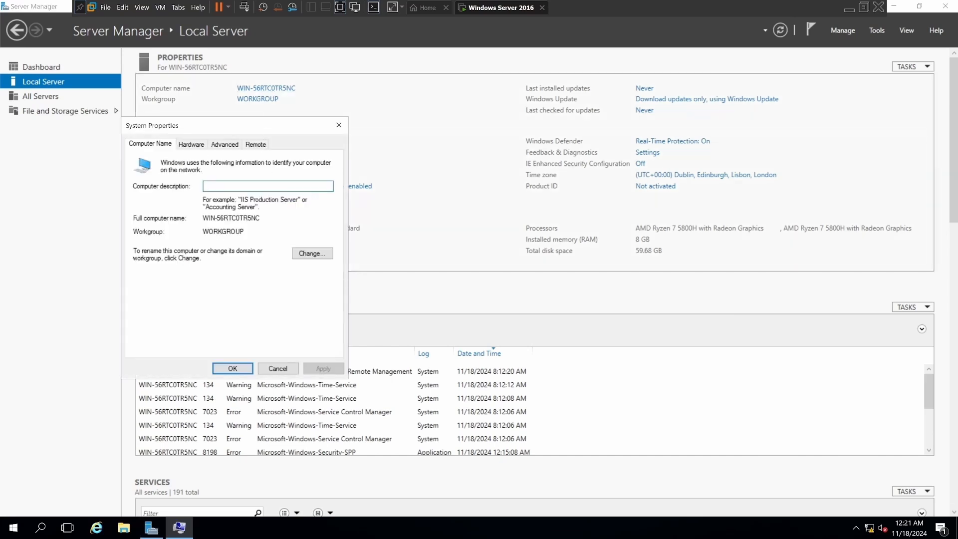
{"action": "left_click", "coordinate": [312, 253]}
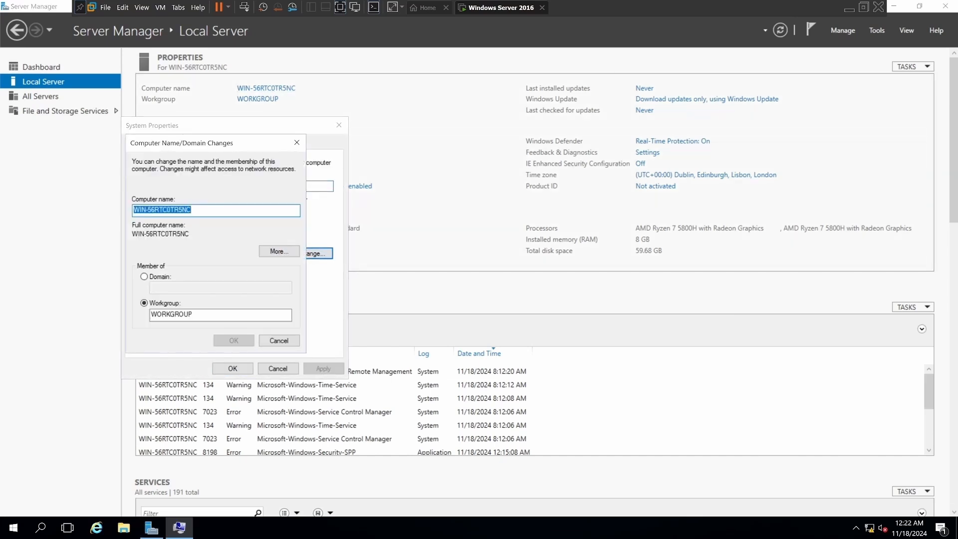
{"action": "left_click_drag", "start_coordinate": [193, 210], "coordinate": [129, 209]}
{"action": "type", "text": "W"}
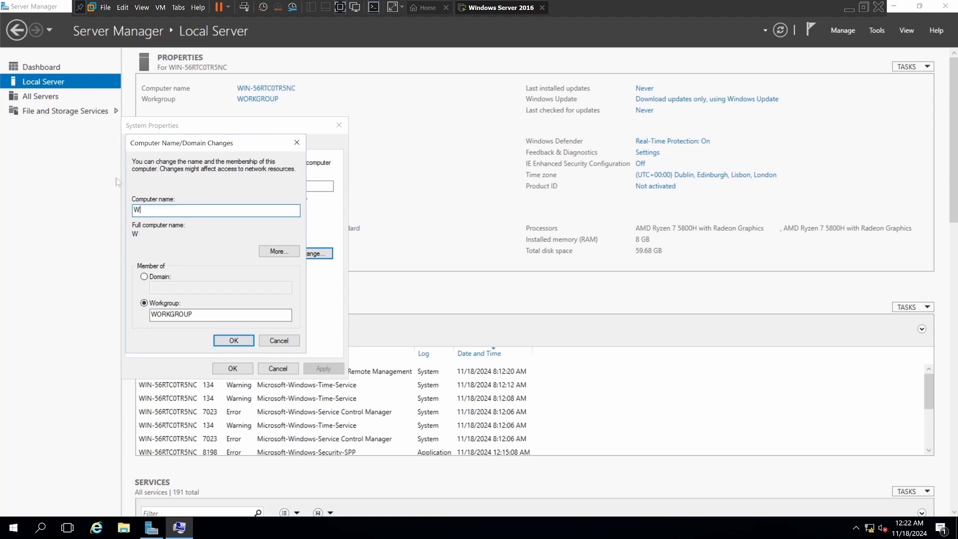
{"action": "type", "text": "inServer2016"}
{"action": "left_click", "coordinate": [230, 338]}
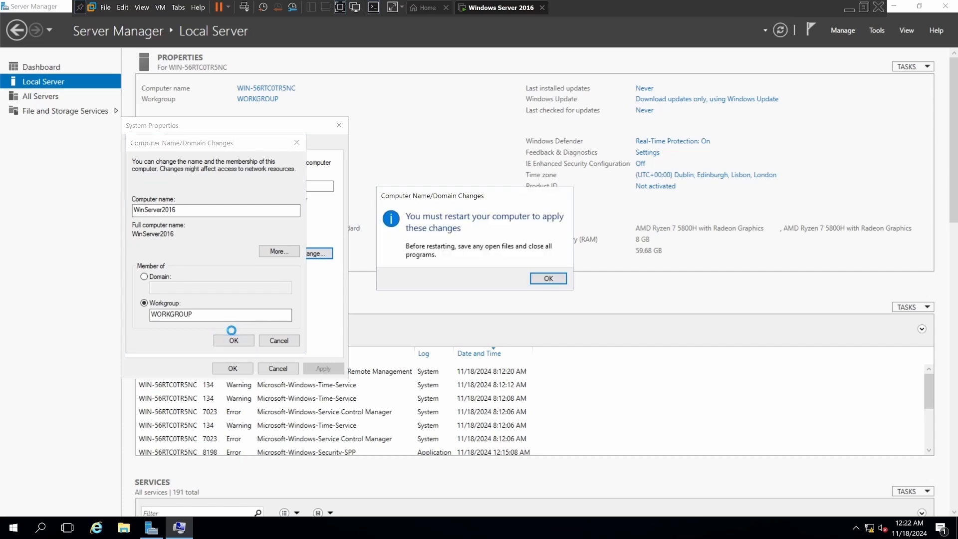
{"action": "left_click", "coordinate": [546, 280]}
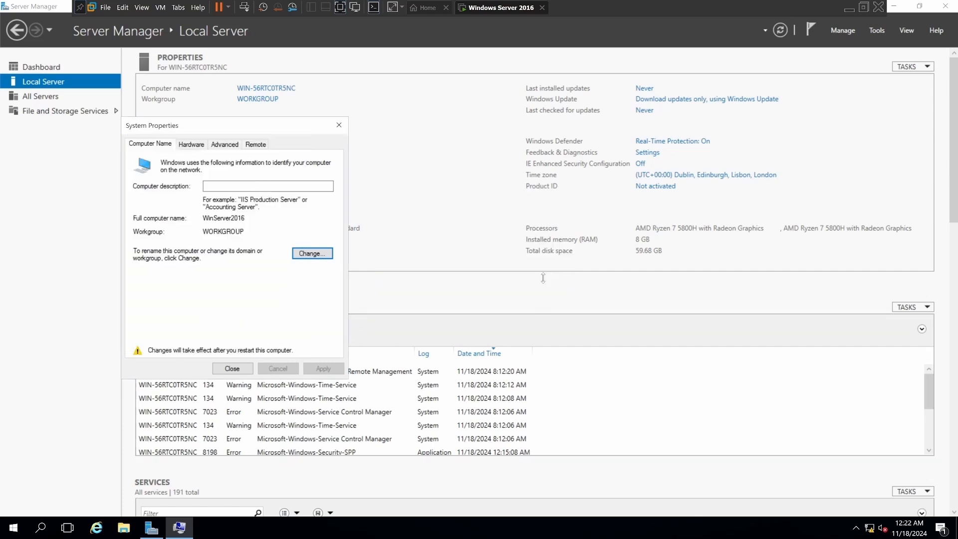
{"action": "left_click", "coordinate": [234, 369]}
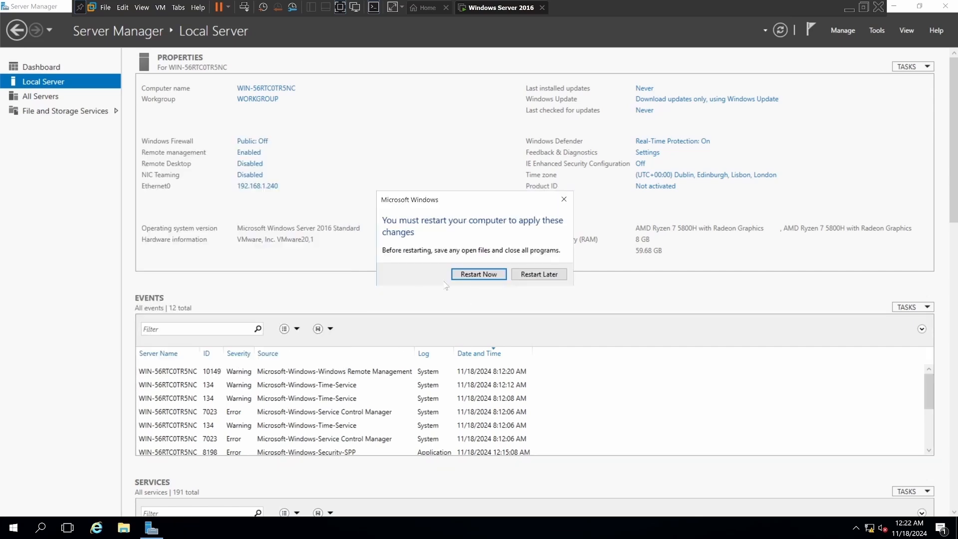
{"action": "left_click", "coordinate": [472, 276]}
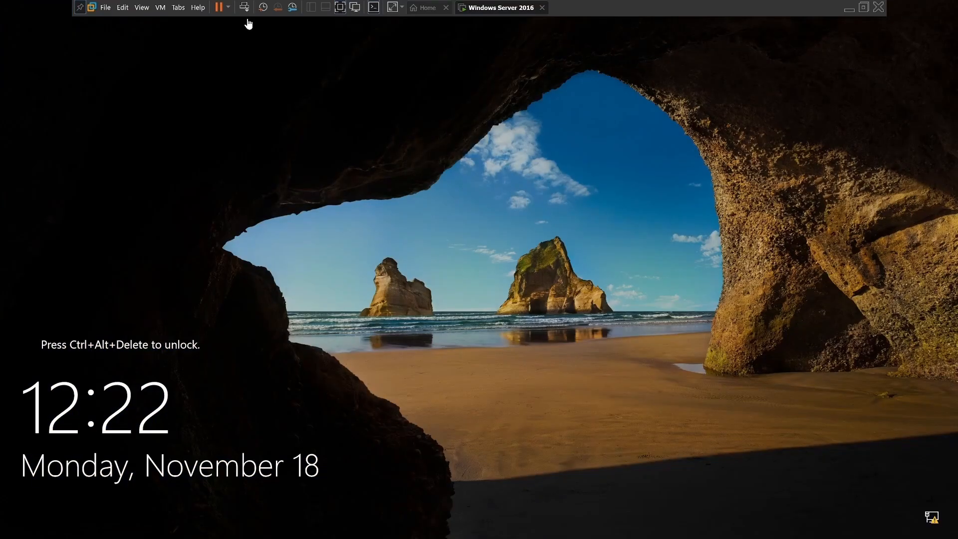
Unlock the restarted server and sign in to the Administrator account with the account password.
{"action": "left_click", "coordinate": [244, 12]}
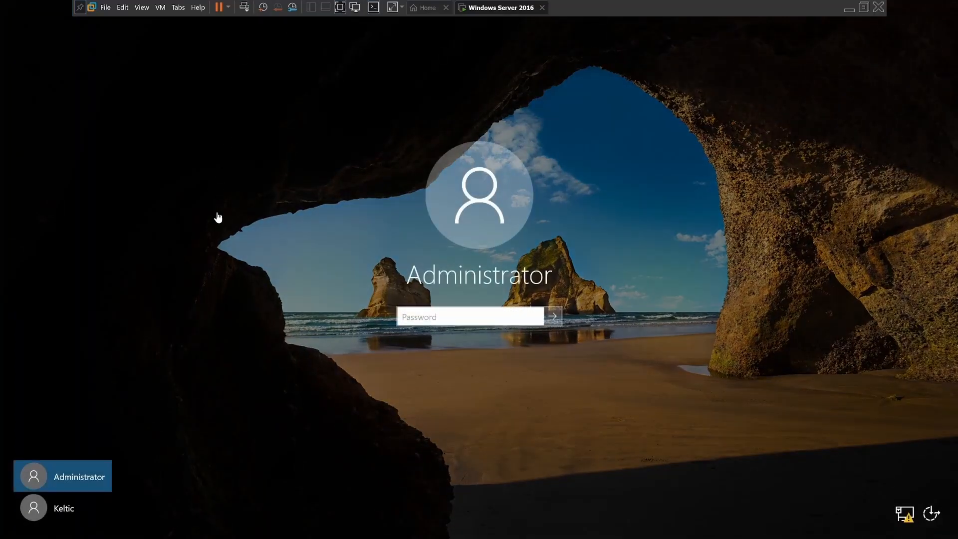
{"action": "left_click", "coordinate": [409, 315]}
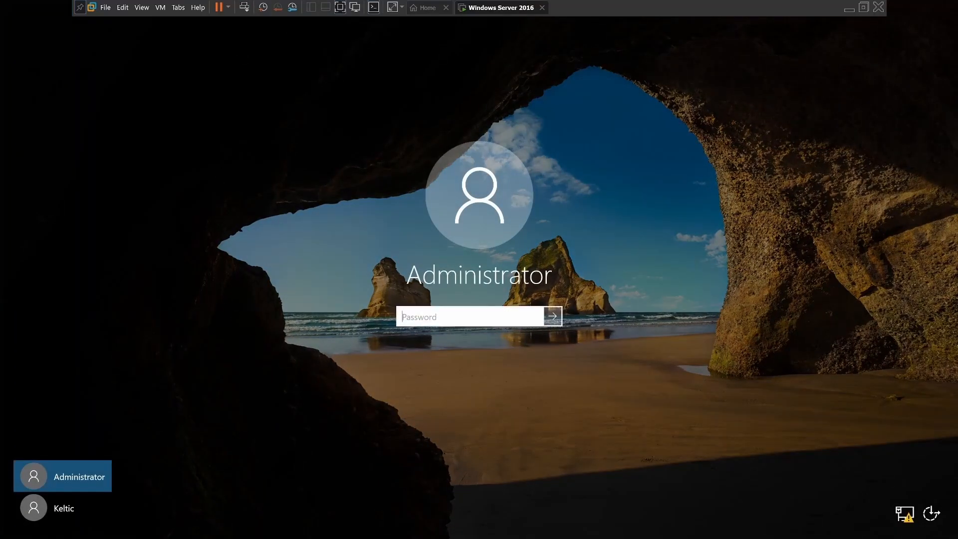
{"action": "key", "text": "Caps_Lock"}
{"action": "type", "text": "•"}
{"action": "key", "text": "Caps_Lock"}
{"action": "type", "text": "••••••••••"}
{"action": "key", "text": "Return"}
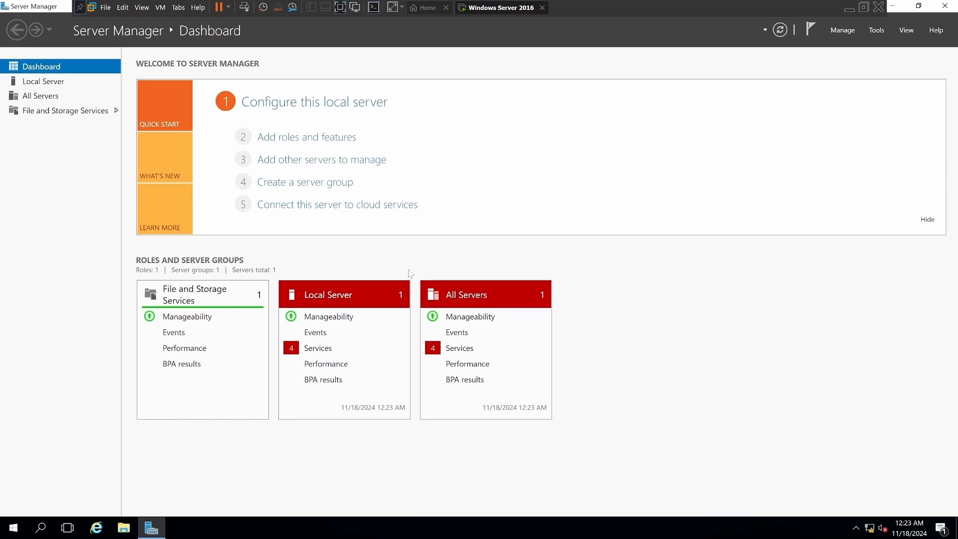
From the Local Server's service alerts, start Sync Host_2b2d0, User Access Logging Service and Diagnostic Policy Service together.
{"action": "left_click", "coordinate": [315, 352]}
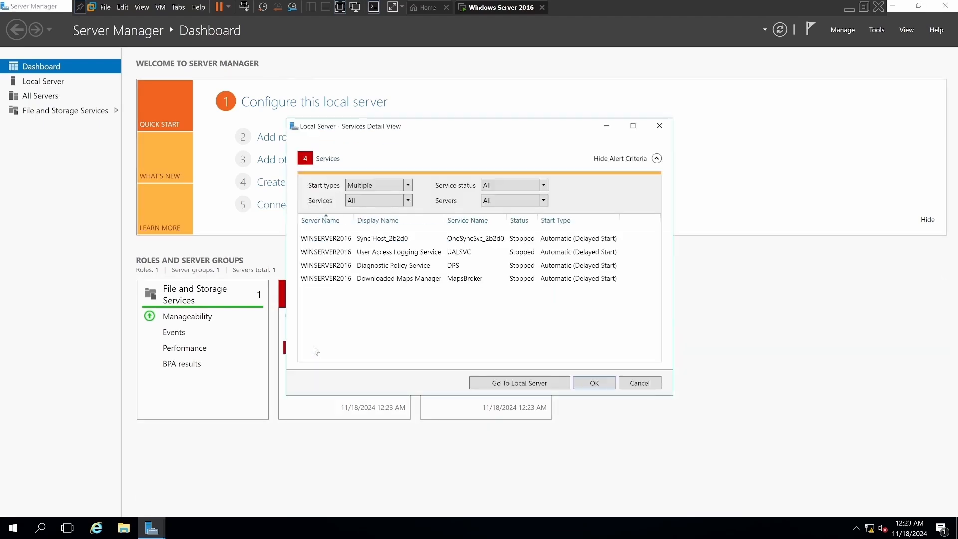
{"action": "right_click", "coordinate": [372, 240]}
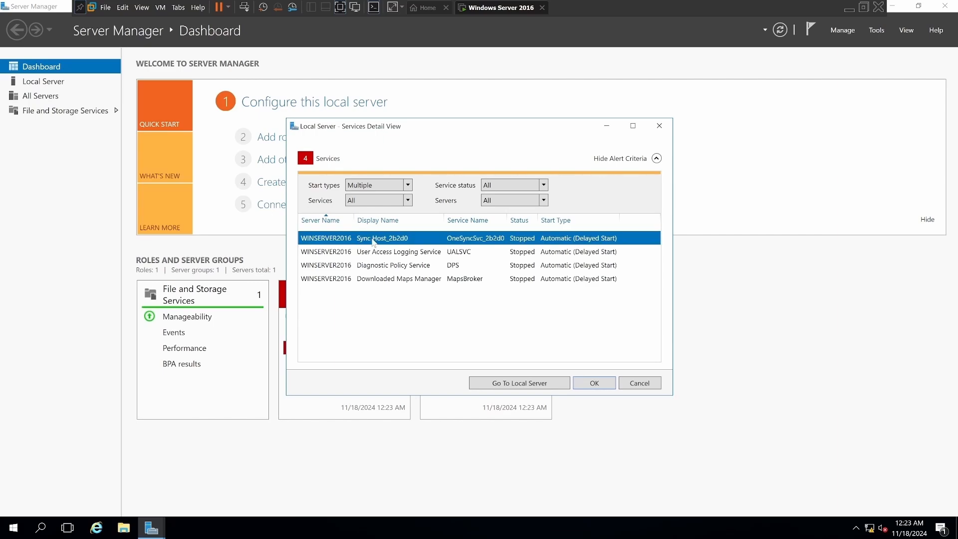
{"action": "left_click", "coordinate": [405, 244]}
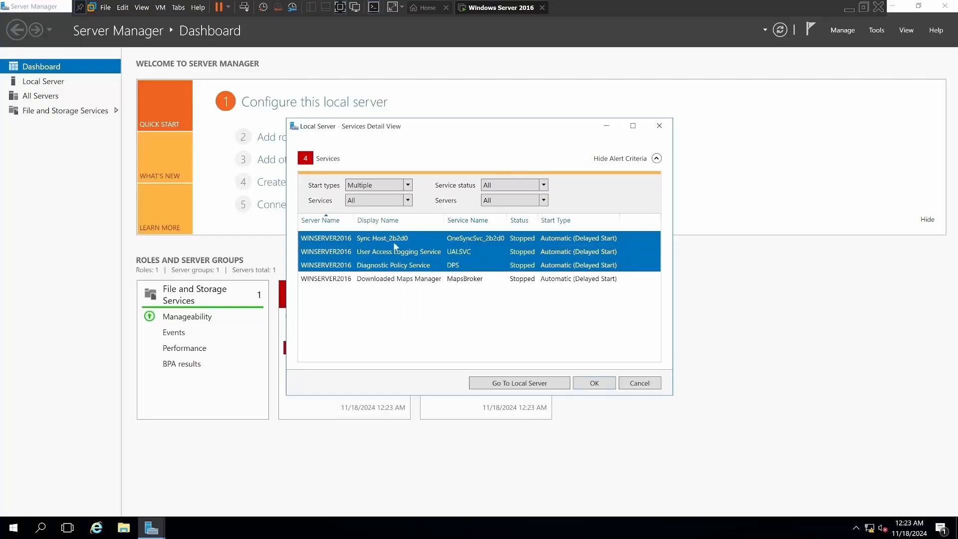
{"action": "right_click", "coordinate": [374, 238]}
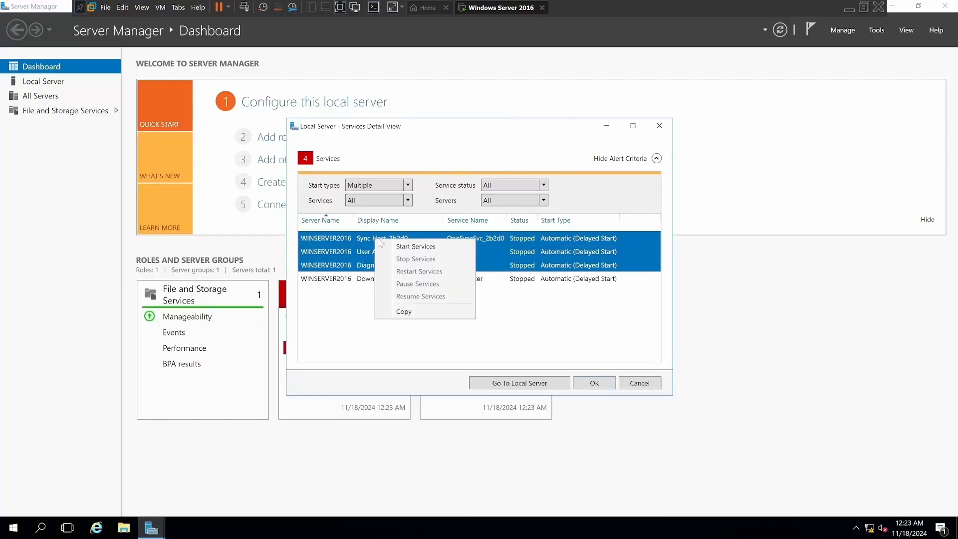
{"action": "left_click", "coordinate": [390, 245]}
Start the User Access Logging Service and the Diagnostic Policy Service individually.
{"action": "left_click", "coordinate": [379, 252]}
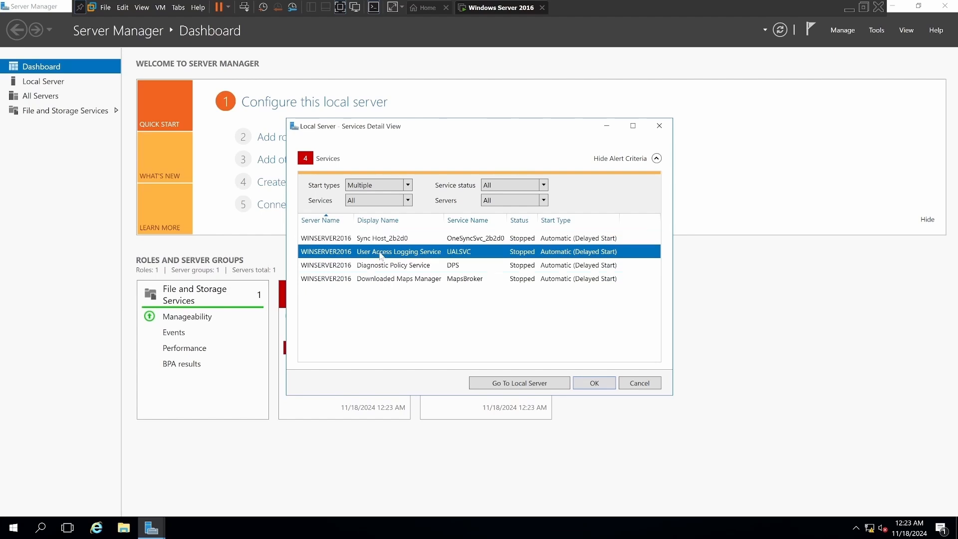
{"action": "right_click", "coordinate": [406, 253]}
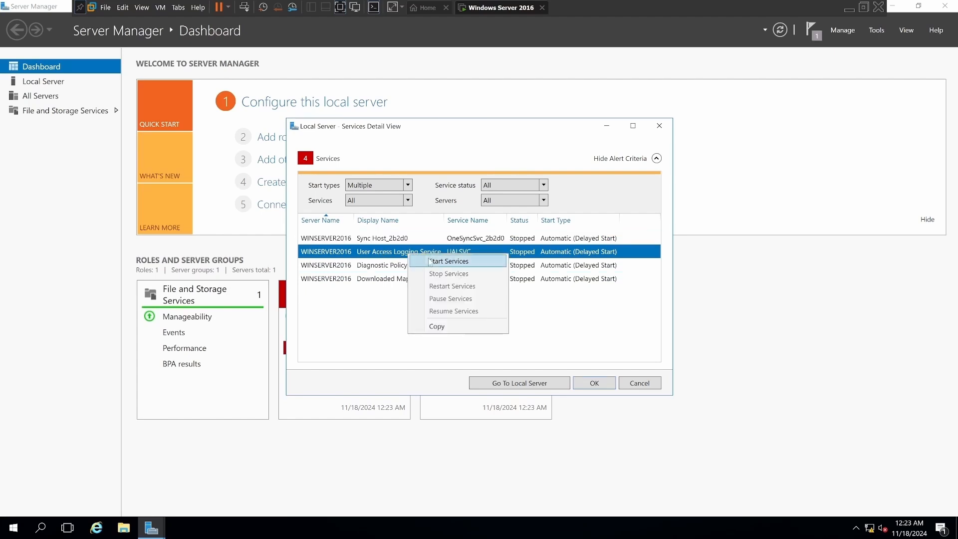
{"action": "left_click", "coordinate": [431, 262]}
{"action": "left_click", "coordinate": [379, 265]}
{"action": "right_click", "coordinate": [377, 265]}
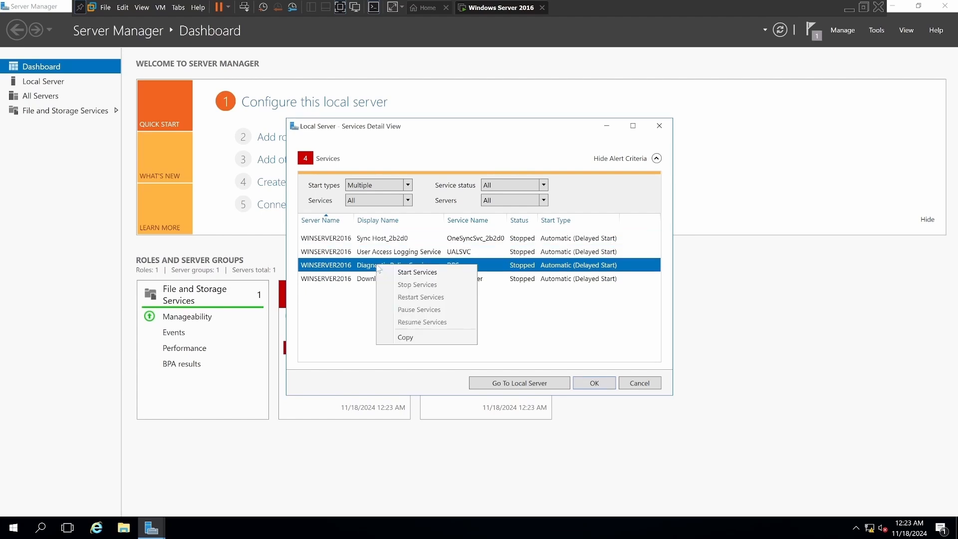
{"action": "left_click", "coordinate": [411, 272]}
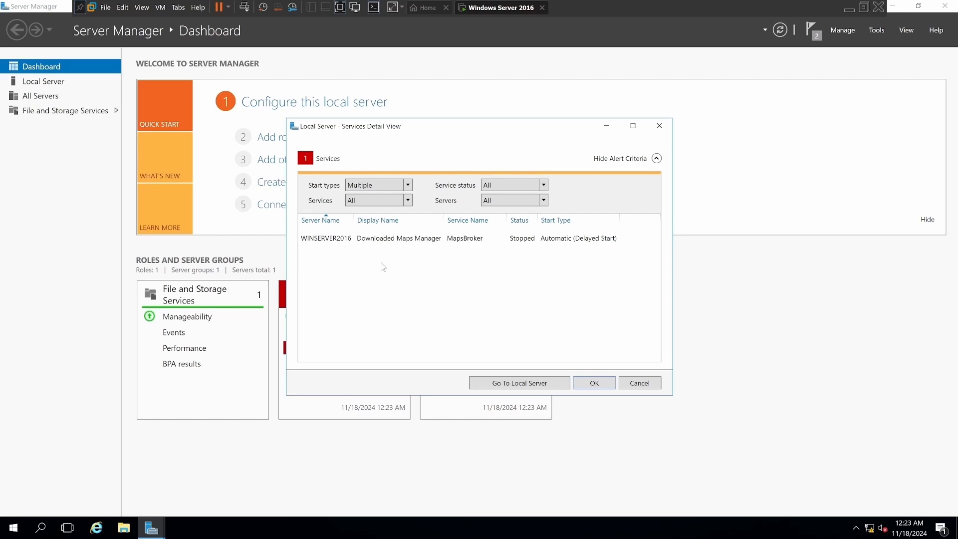
Start the Downloaded Maps Manager service and close the services detail view.
{"action": "left_click", "coordinate": [377, 236]}
{"action": "right_click", "coordinate": [376, 236]}
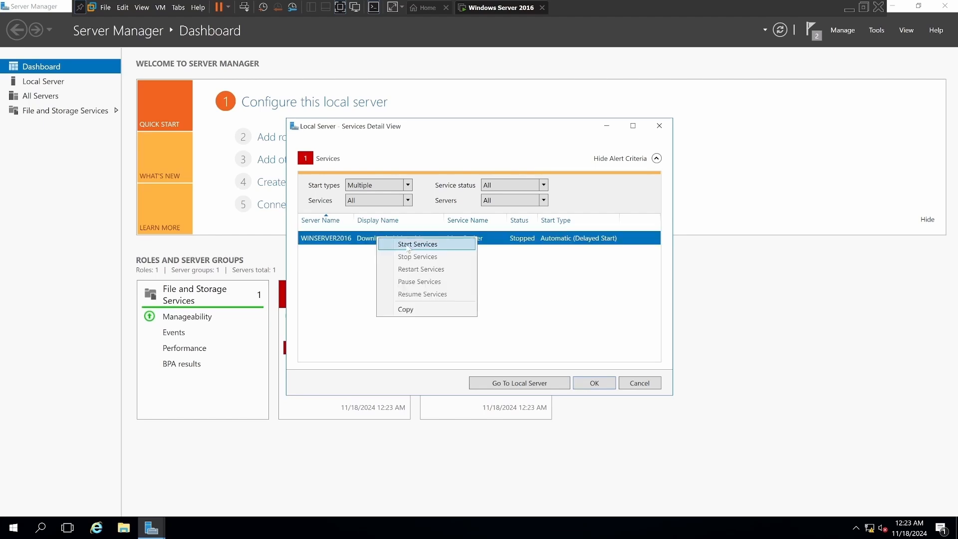
{"action": "left_click", "coordinate": [411, 248]}
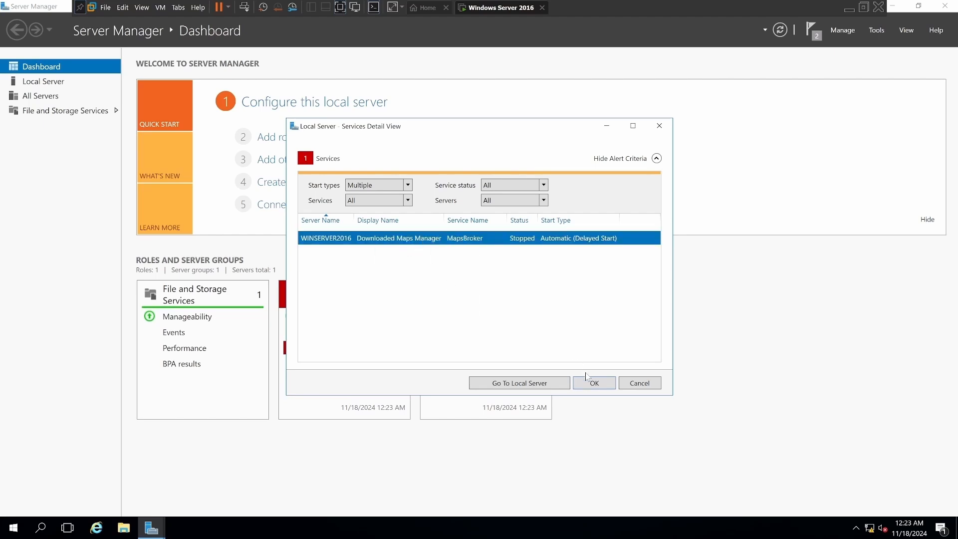
{"action": "left_click", "coordinate": [593, 383]}
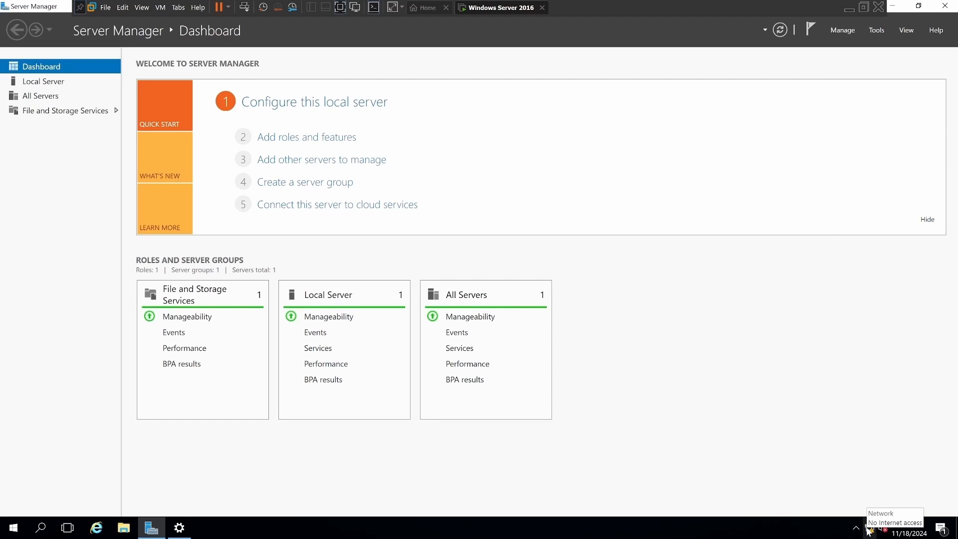
Begin adding roles and features with a role-based or feature-based installation on the WinServer2016 server from the server pool.
{"action": "left_click", "coordinate": [280, 138]}
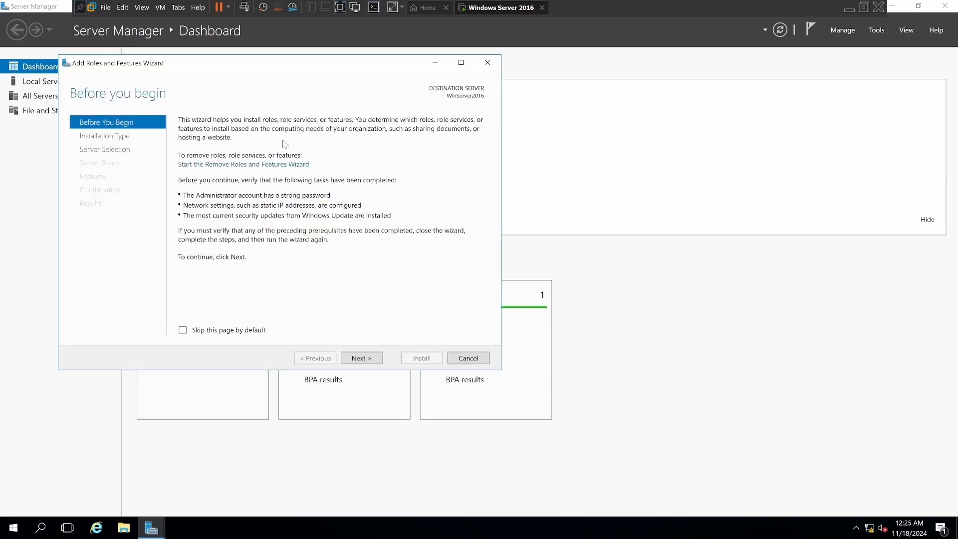
{"action": "left_click", "coordinate": [368, 359]}
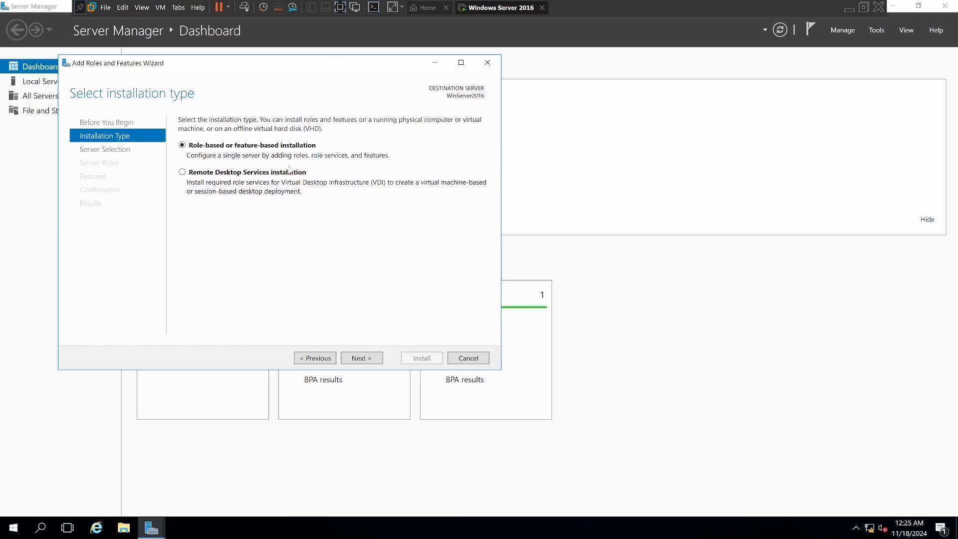
{"action": "left_click", "coordinate": [359, 358]}
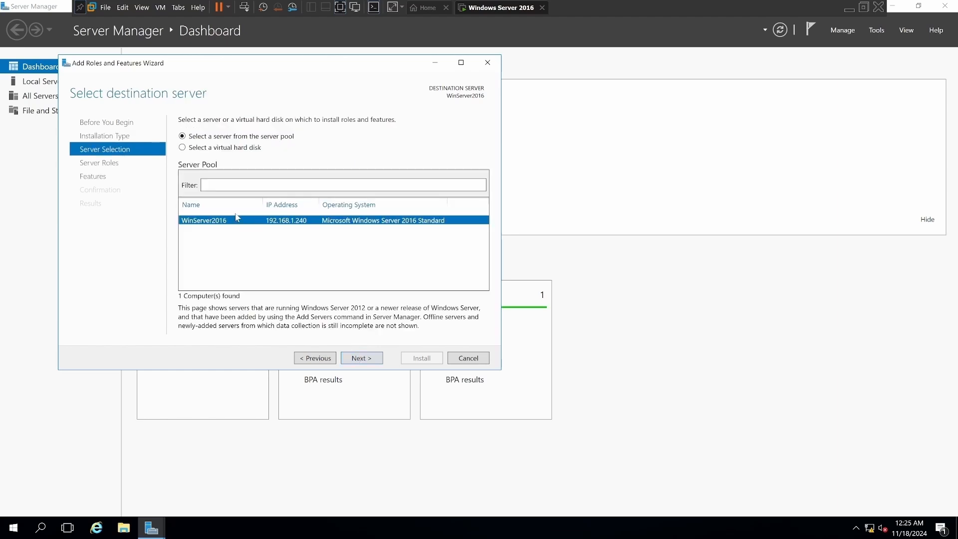
{"action": "left_click", "coordinate": [358, 358]}
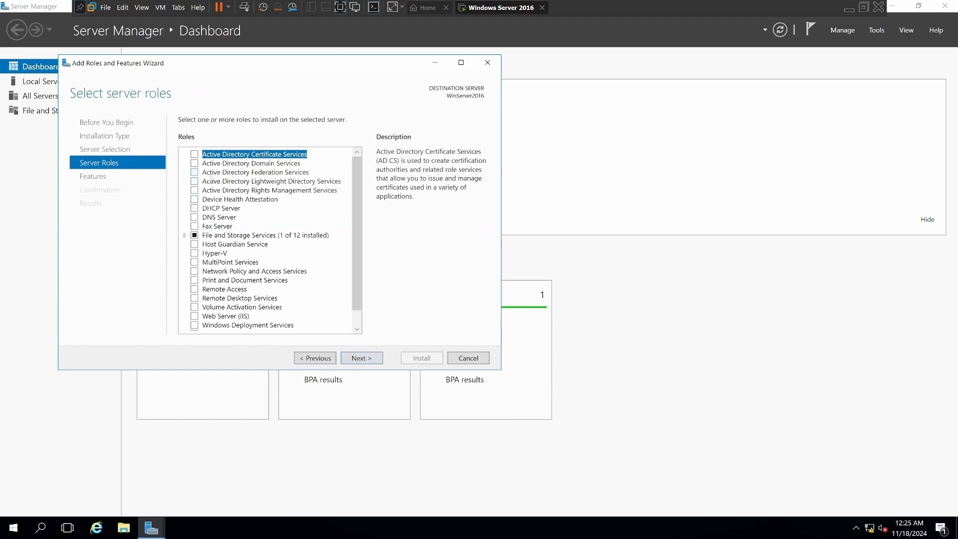
Select the Active Directory Domain Services and DNS Server roles with their required features, and continue to feature selection.
{"action": "left_click", "coordinate": [194, 163]}
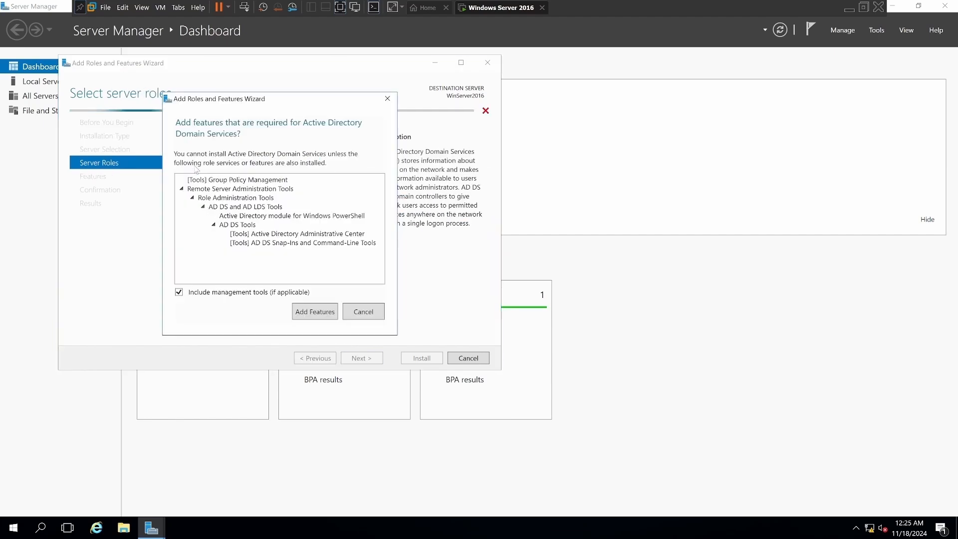
{"action": "left_click", "coordinate": [329, 309]}
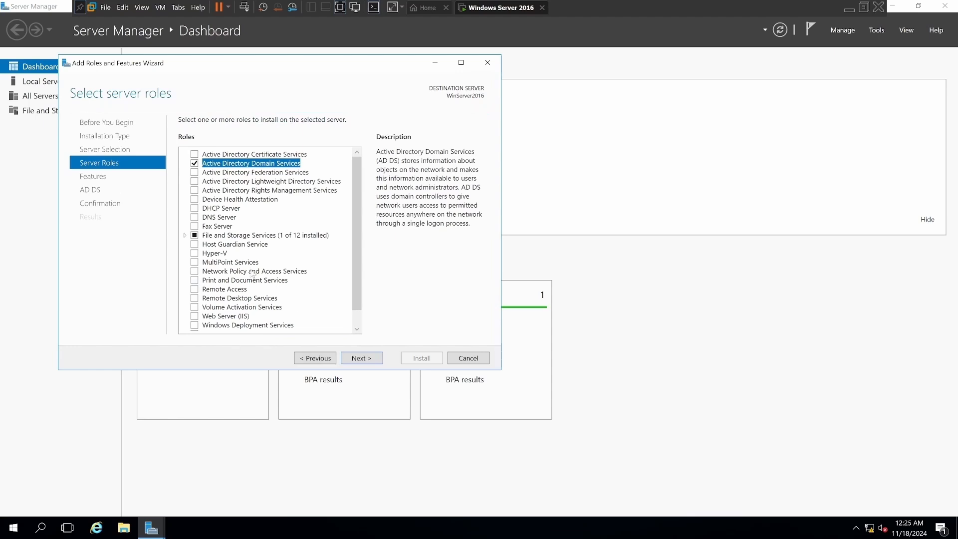
{"action": "left_click", "coordinate": [195, 217]}
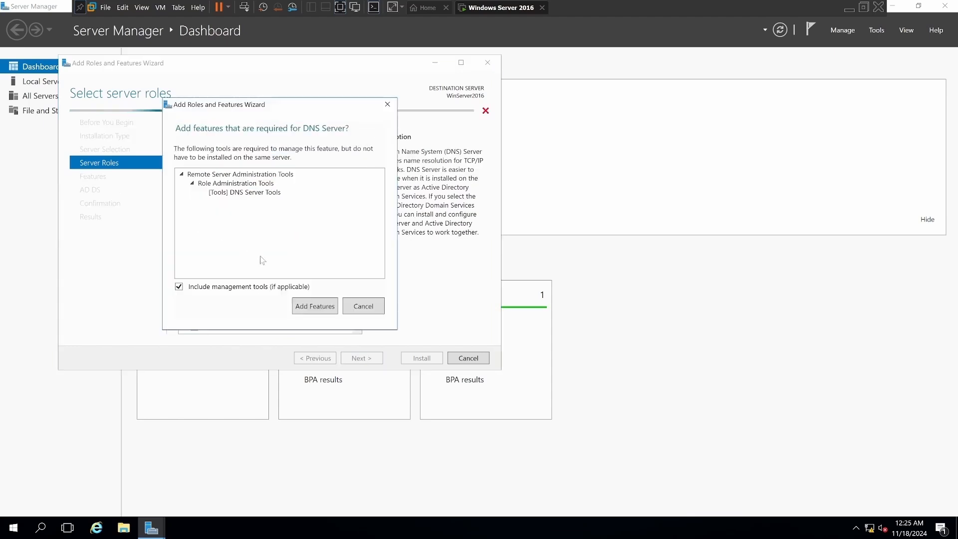
{"action": "left_click", "coordinate": [307, 306]}
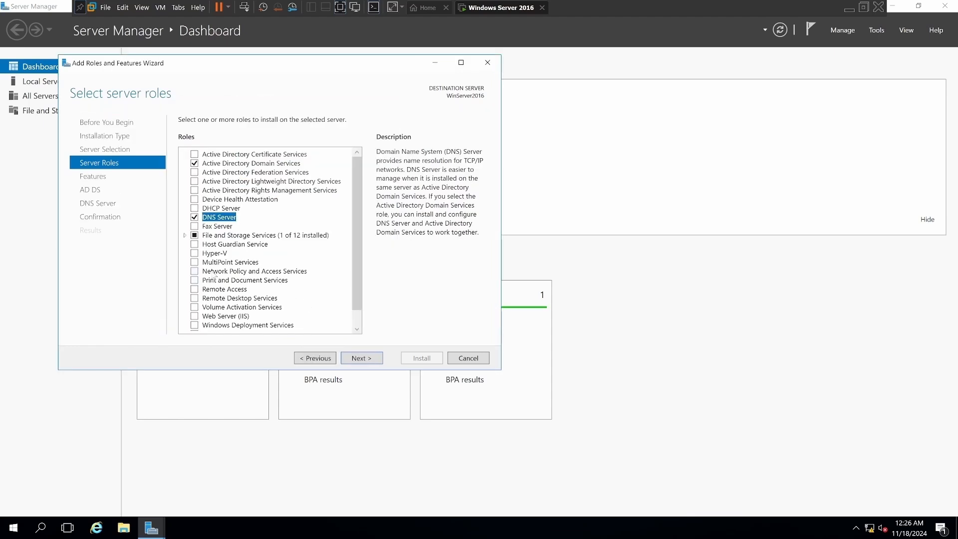
{"action": "scroll", "coordinate": [195, 271], "scroll_direction": "down", "scroll_amount": 1}
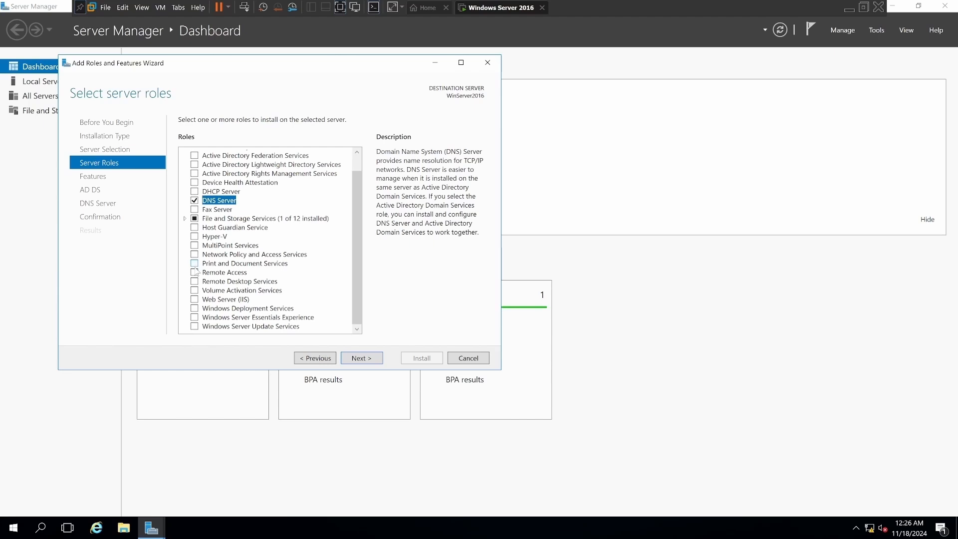
{"action": "left_click", "coordinate": [358, 358]}
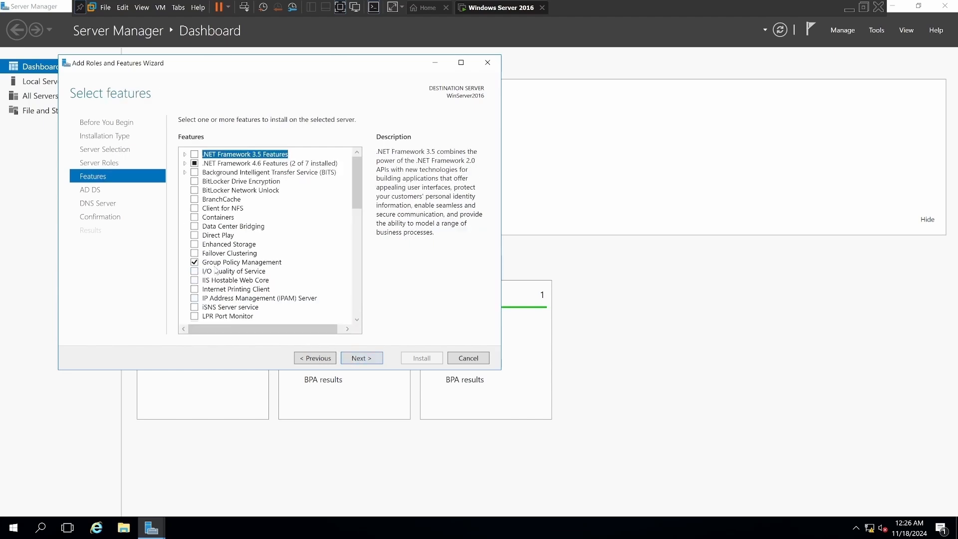
Examine the list of available features, including the .NET Framework 4.6 subfeatures and the WoW64 Support description.
{"action": "left_click", "coordinate": [185, 163]}
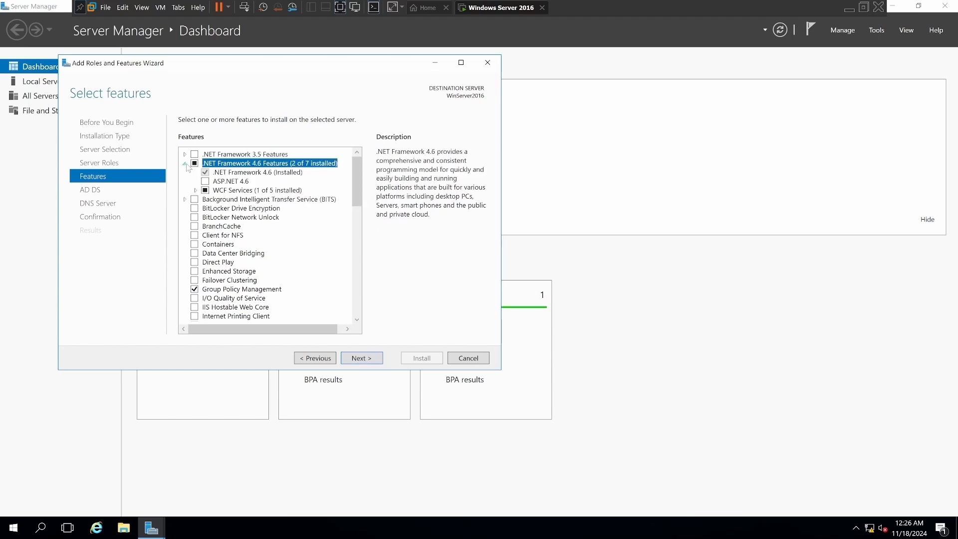
{"action": "left_click", "coordinate": [185, 163]}
{"action": "scroll", "coordinate": [200, 270], "scroll_direction": "down", "scroll_amount": 4}
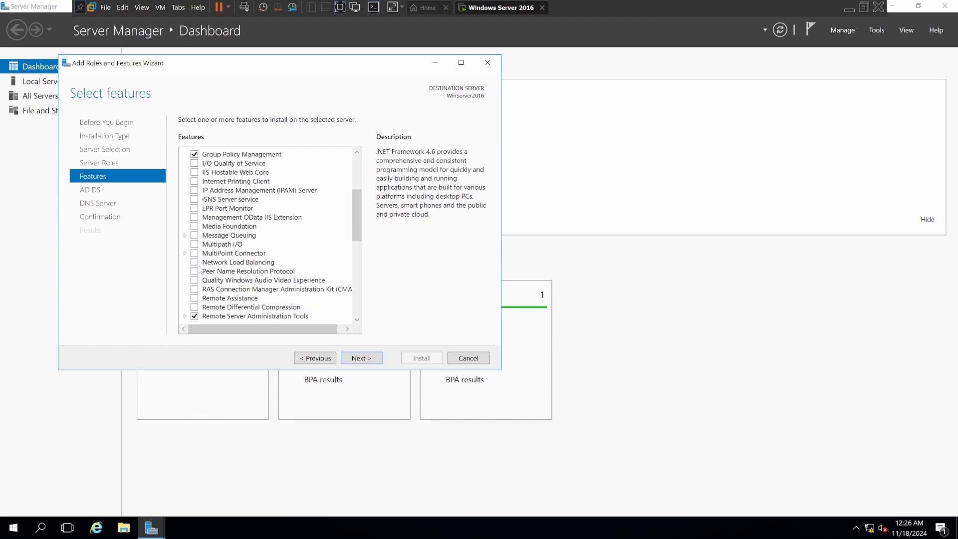
{"action": "scroll", "coordinate": [200, 270], "scroll_direction": "down", "scroll_amount": 3}
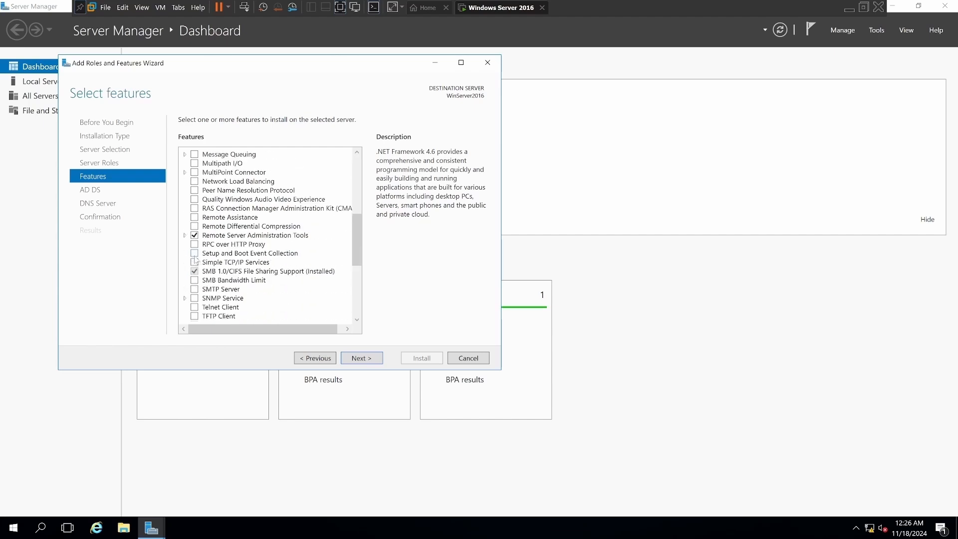
{"action": "scroll", "coordinate": [195, 259], "scroll_direction": "down", "scroll_amount": 1}
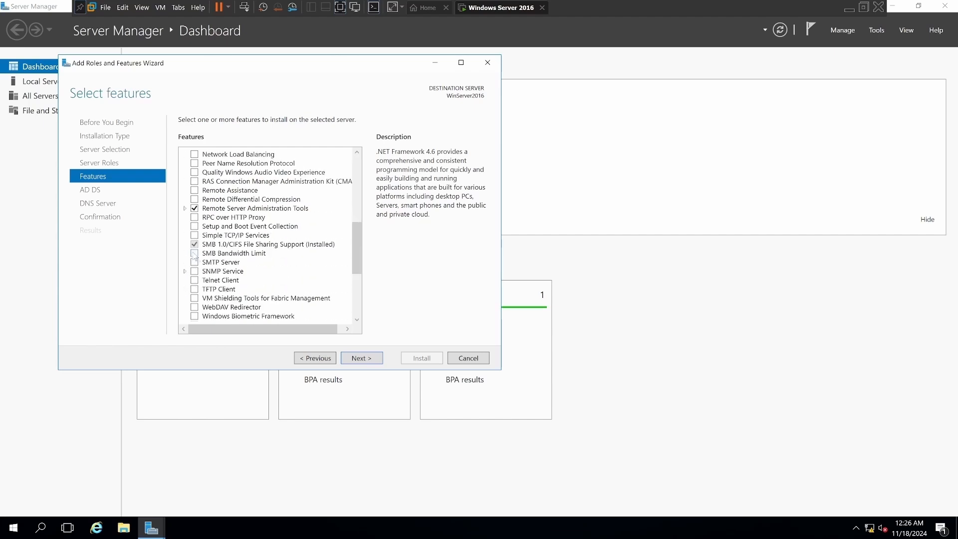
{"action": "scroll", "coordinate": [195, 255], "scroll_direction": "down", "scroll_amount": 2}
{"action": "scroll", "coordinate": [196, 254], "scroll_direction": "down", "scroll_amount": 1}
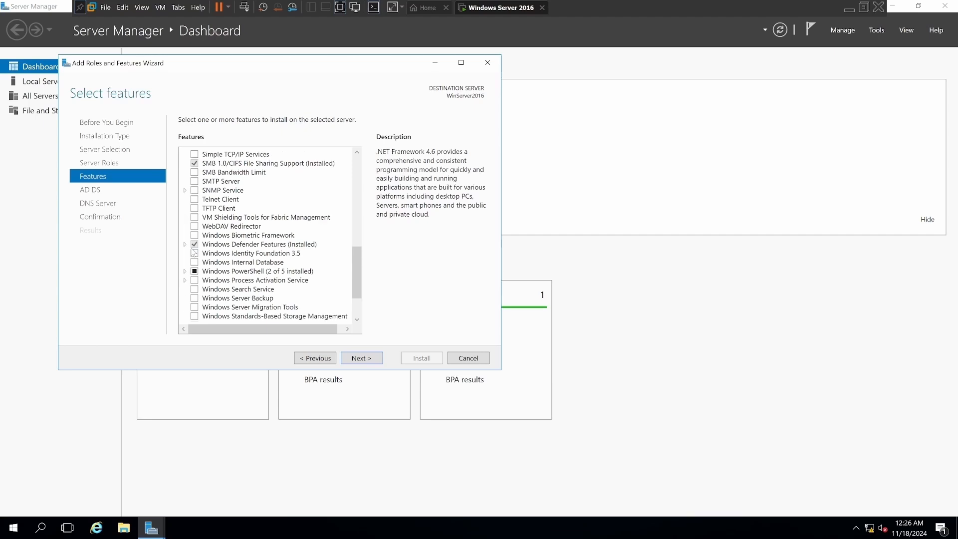
{"action": "scroll", "coordinate": [195, 253], "scroll_direction": "down", "scroll_amount": 2}
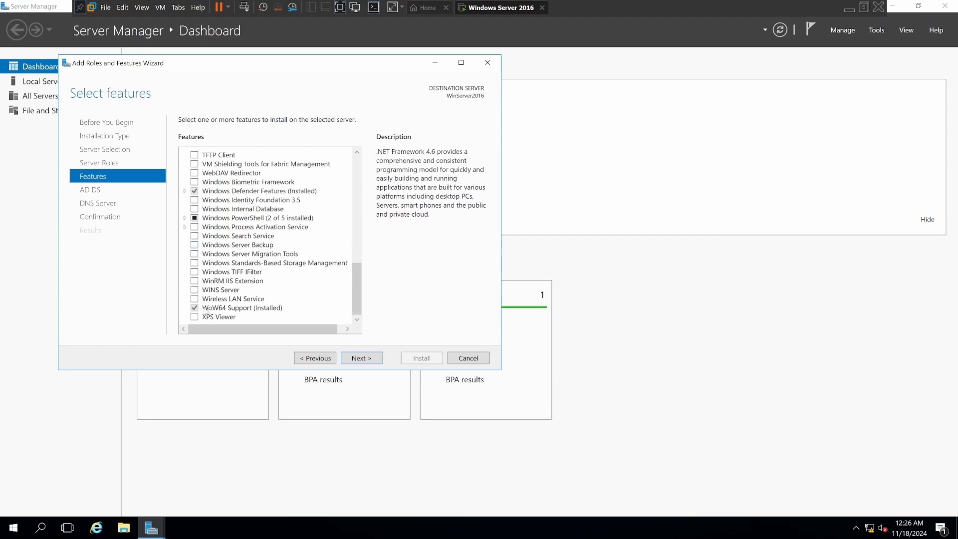
{"action": "left_click", "coordinate": [204, 309]}
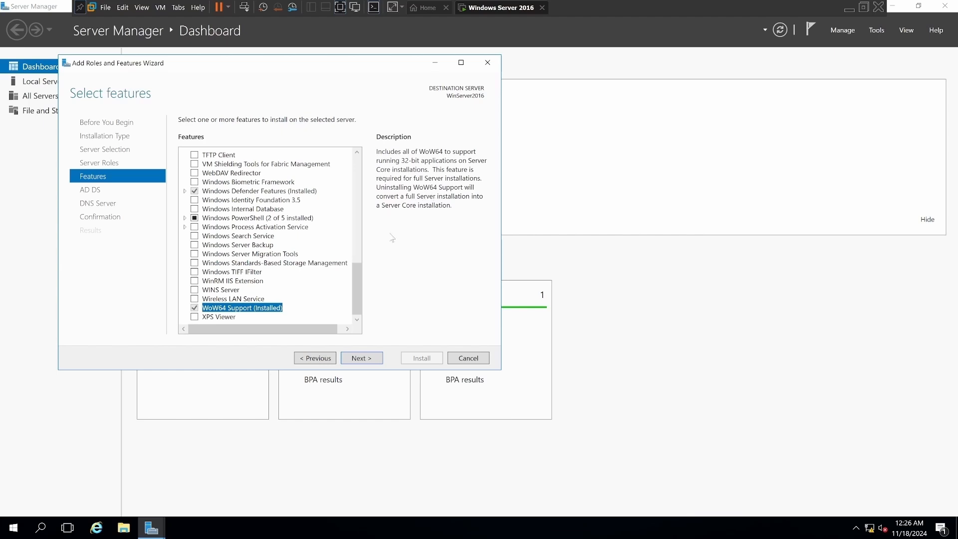
Accept the feature selection, install the Active Directory Domain Services and DNS Server roles, and close the wizard once installation finishes.
{"action": "left_click", "coordinate": [362, 358]}
{"action": "left_click", "coordinate": [362, 358]}
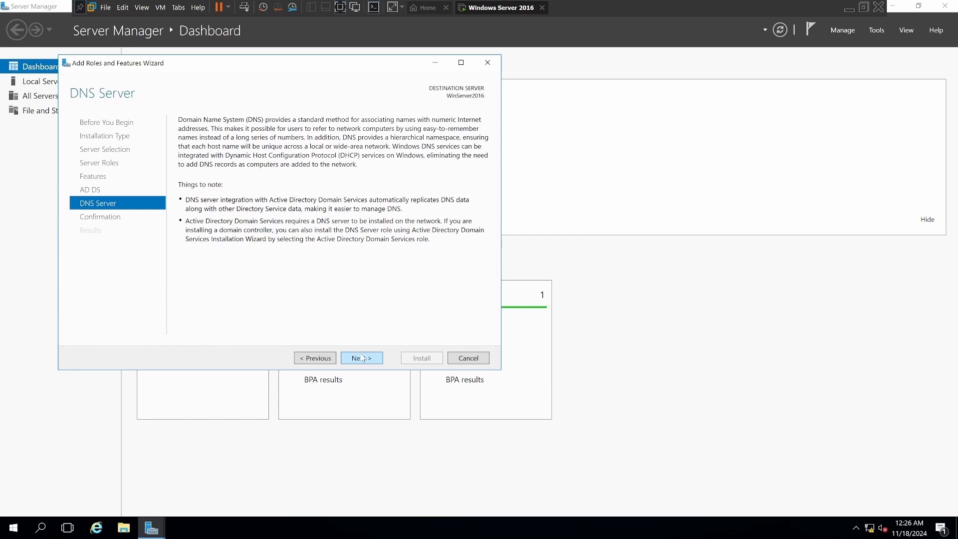
{"action": "left_click", "coordinate": [362, 357]}
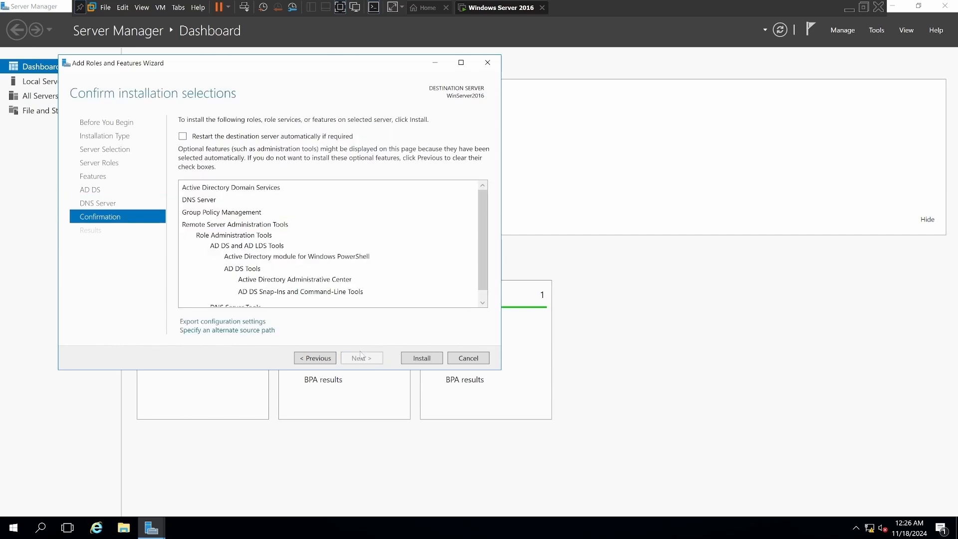
{"action": "left_click", "coordinate": [416, 359]}
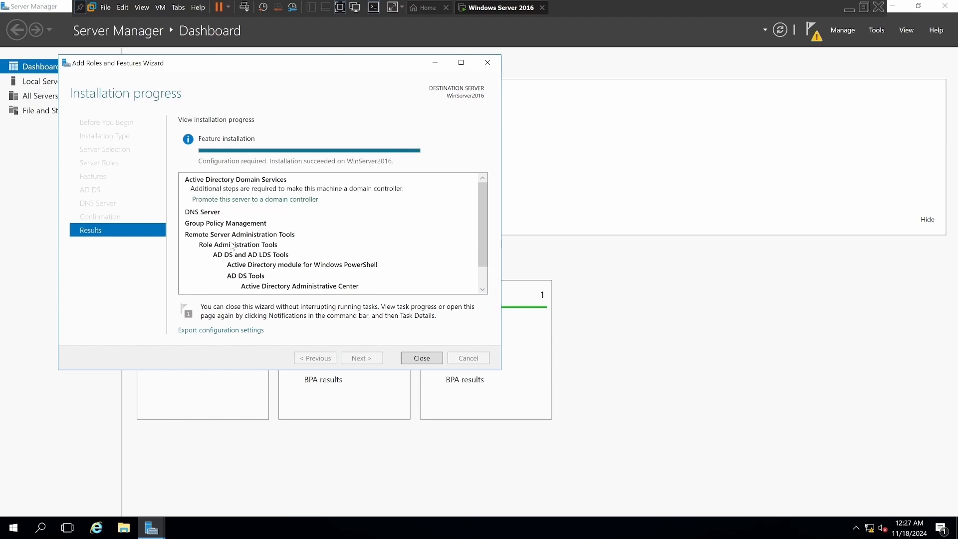
{"action": "left_click", "coordinate": [421, 358]}
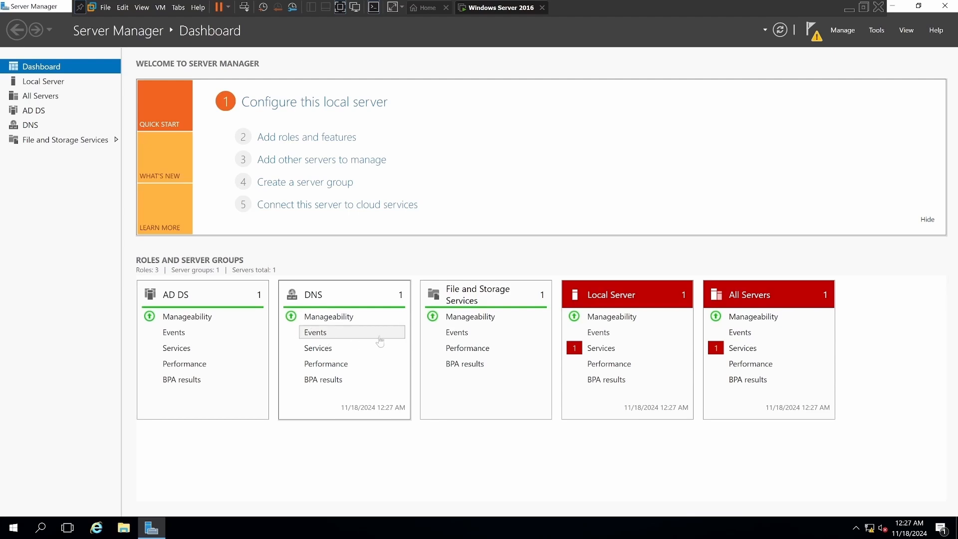
Start the stopped Downloaded Maps Manager service on the local server and close its services detail view.
{"action": "left_click", "coordinate": [605, 354]}
{"action": "left_click", "coordinate": [388, 239]}
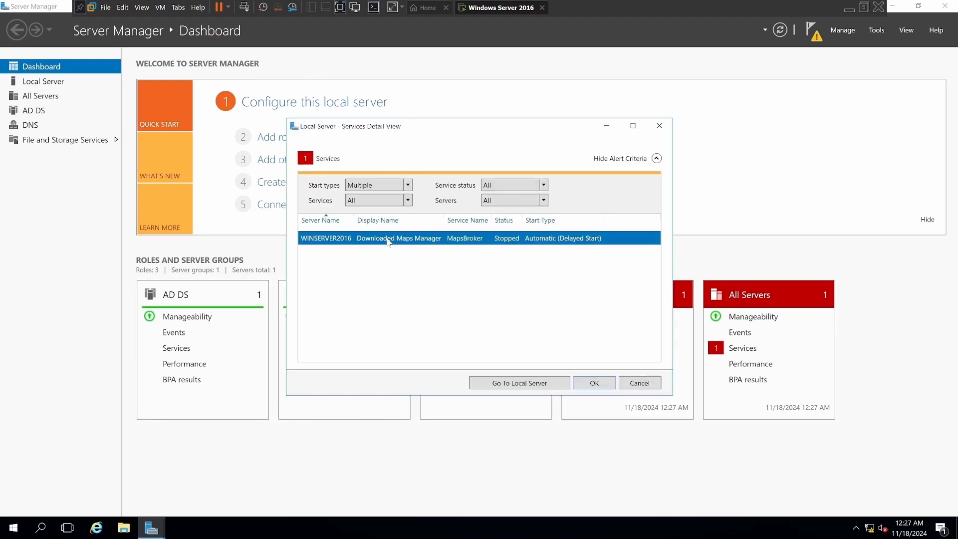
{"action": "right_click", "coordinate": [388, 241]}
{"action": "left_click", "coordinate": [414, 247]}
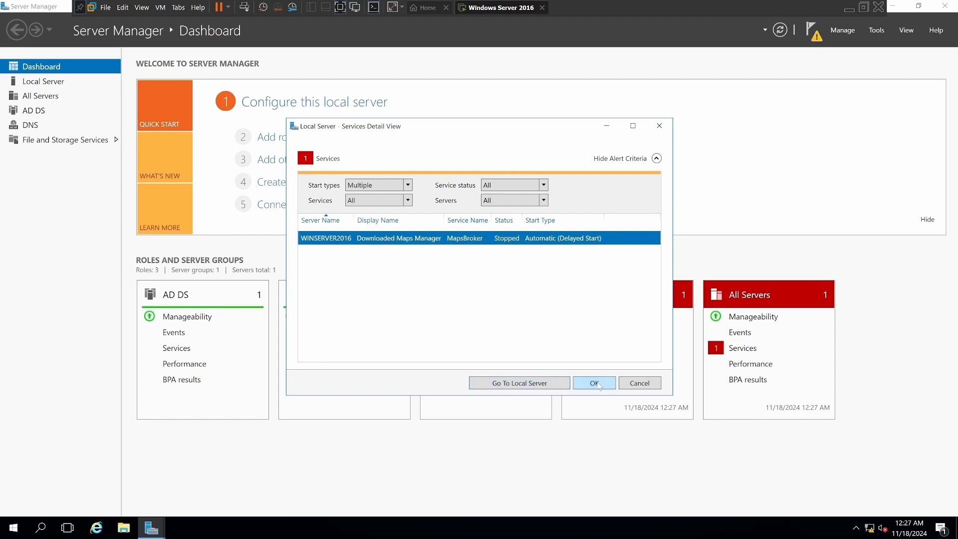
{"action": "left_click", "coordinate": [598, 385]}
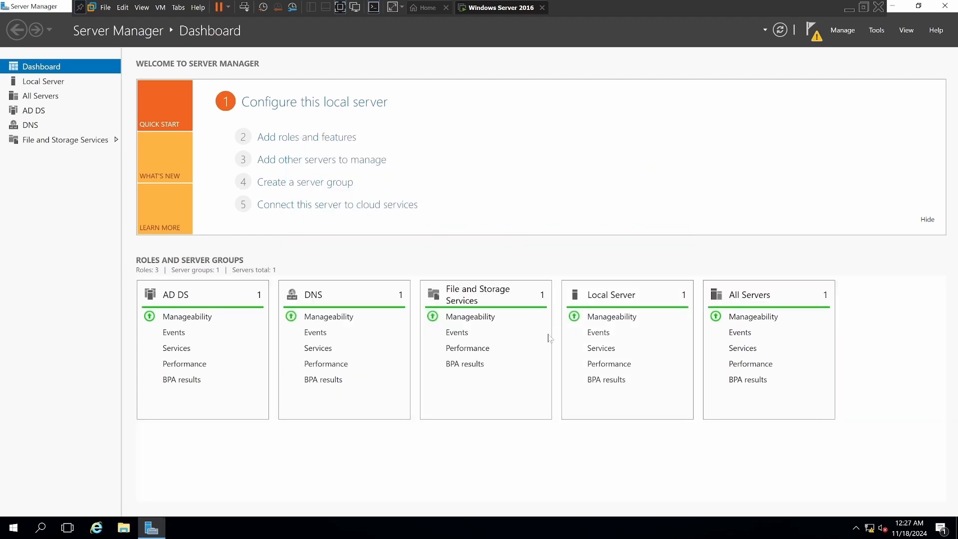
Dismiss the feature installation notification and begin promoting this server to a domain controller.
{"action": "left_click", "coordinate": [816, 42]}
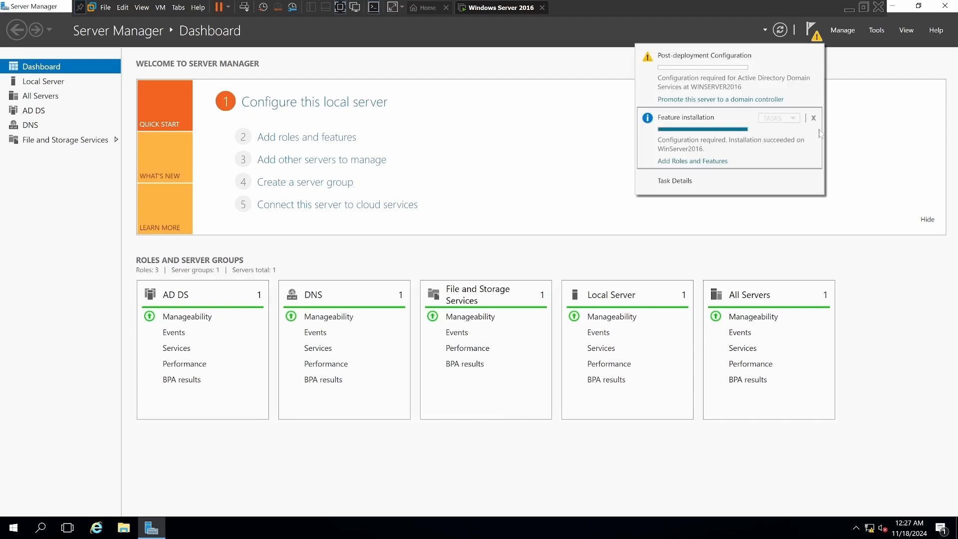
{"action": "left_click", "coordinate": [813, 118]}
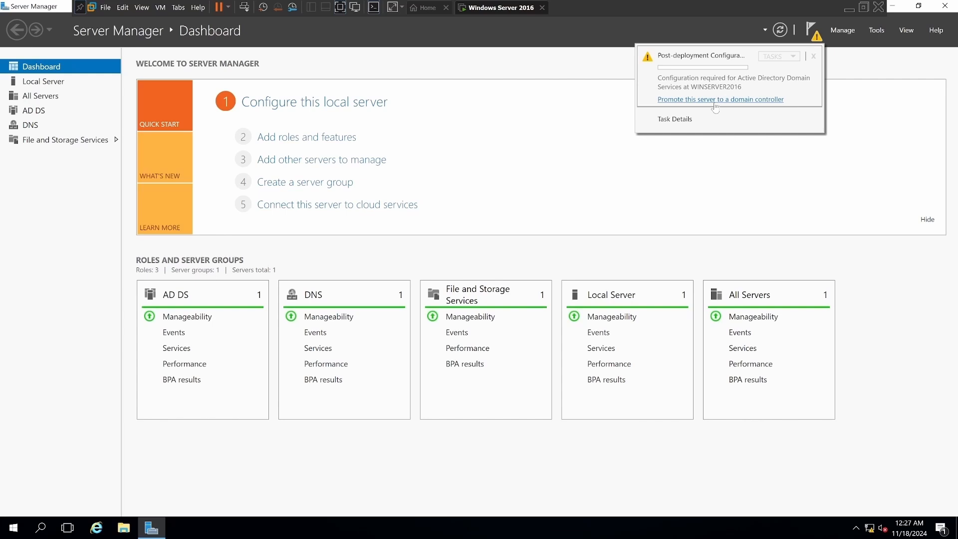
{"action": "left_click", "coordinate": [715, 101]}
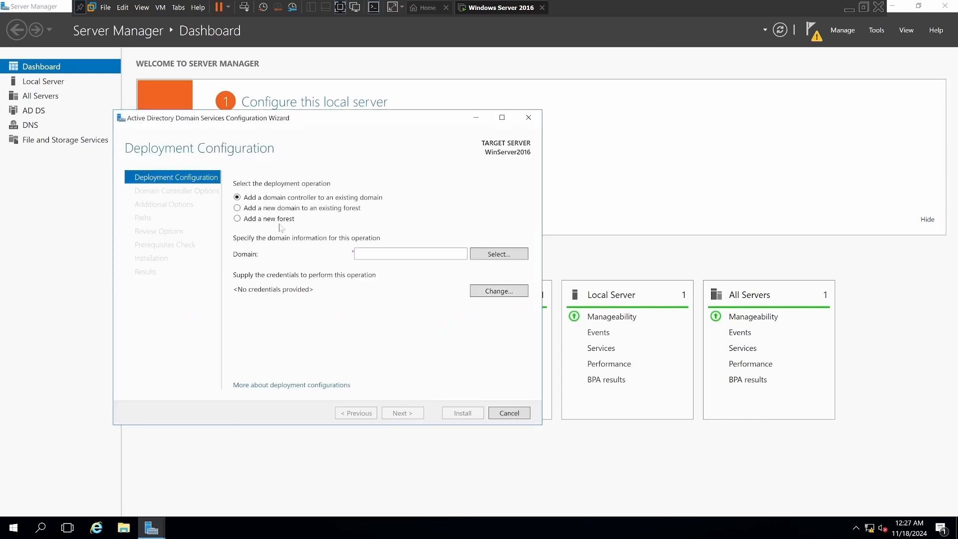
Choose to add a new forest with the root domain name WinServer2016.local and continue to the domain controller options.
{"action": "left_click", "coordinate": [238, 219]}
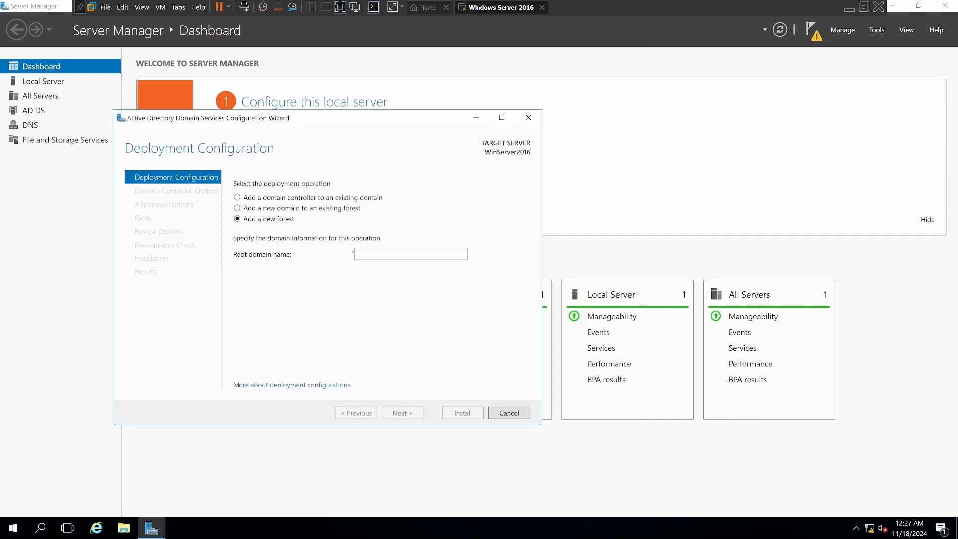
{"action": "left_click", "coordinate": [360, 253]}
{"action": "type", "text": "WinServer2016.local"}
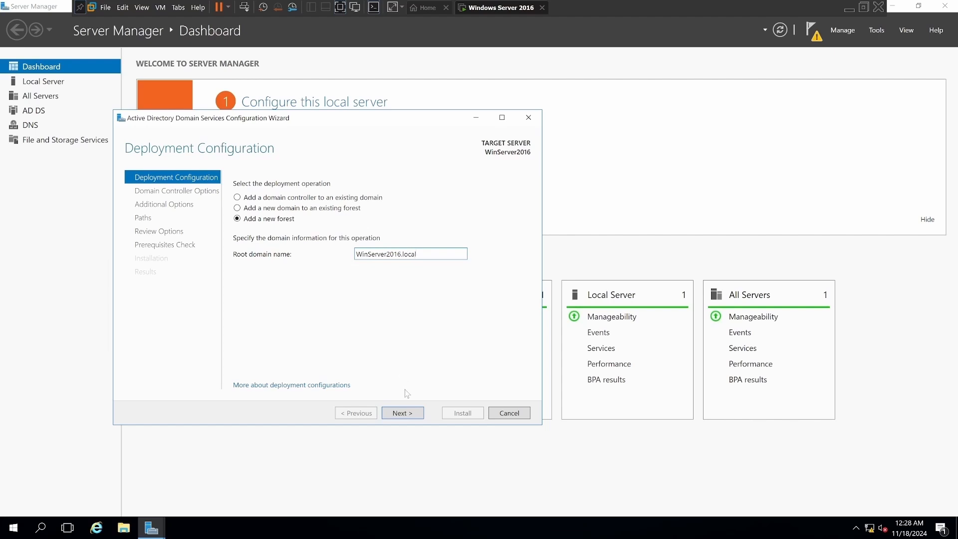
{"action": "left_click", "coordinate": [403, 414]}
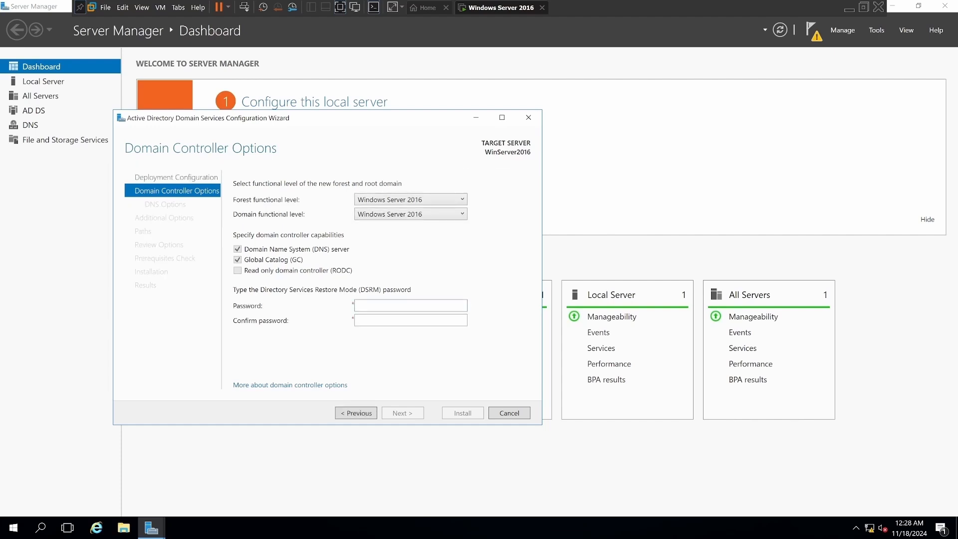
Enter and confirm the Directory Services Restore Mode password, keeping the Windows Server 2016 functional levels, and continue.
{"action": "type", "text": "P"}
{"action": "left_click", "coordinate": [370, 320]}
{"action": "type", "text": "3"}
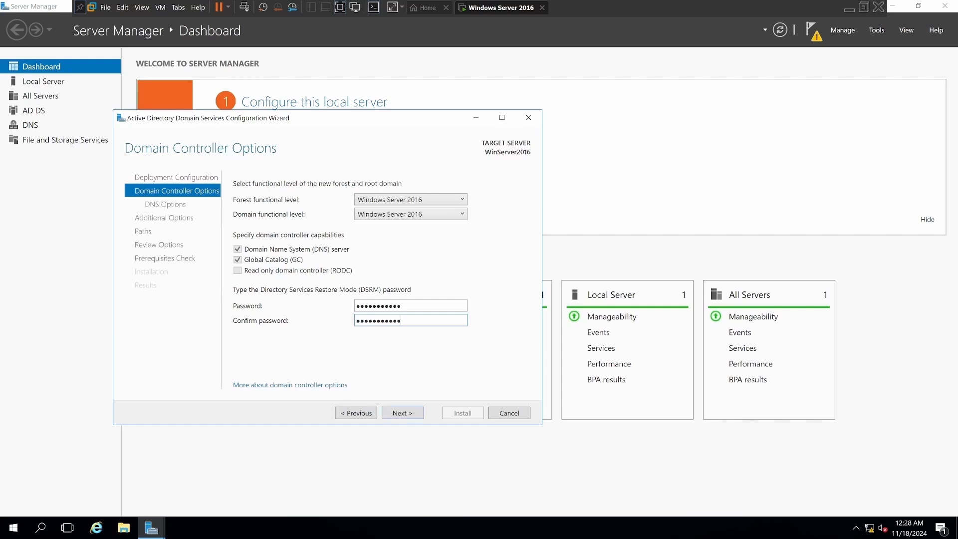
{"action": "left_click", "coordinate": [403, 414]}
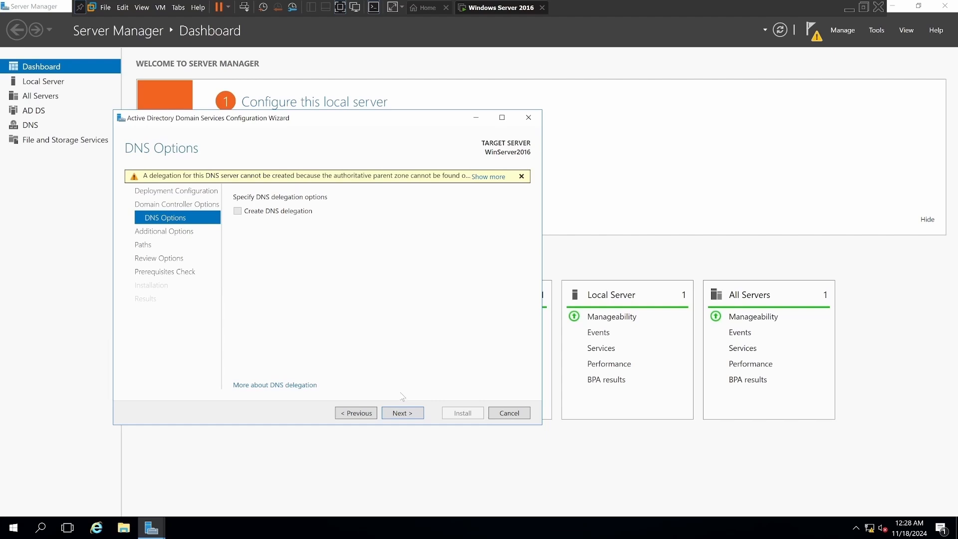
Continue without DNS delegation, accepting the NetBIOS domain name WINSERVER20160 and the default database, log and SYSVOL folders.
{"action": "left_click", "coordinate": [403, 413]}
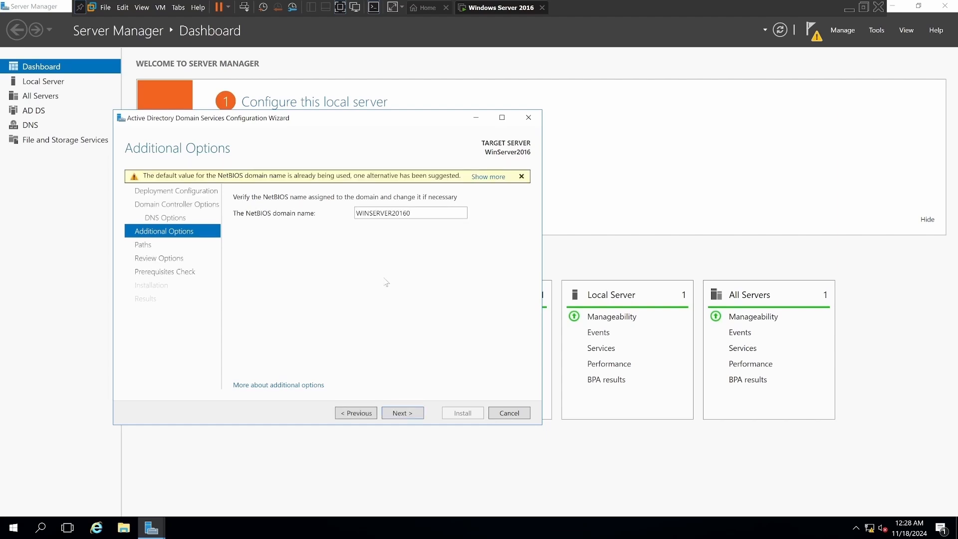
{"action": "left_click", "coordinate": [405, 414]}
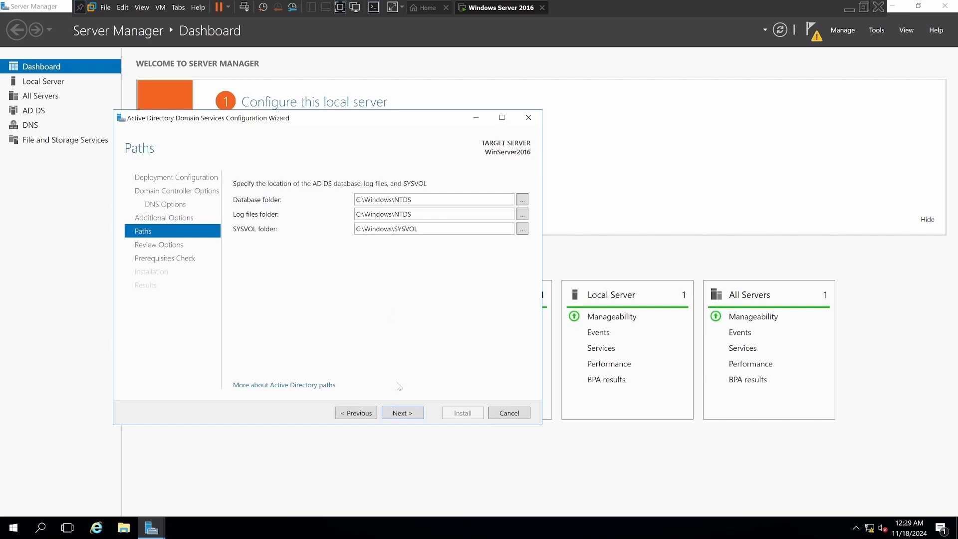
{"action": "left_click", "coordinate": [404, 416]}
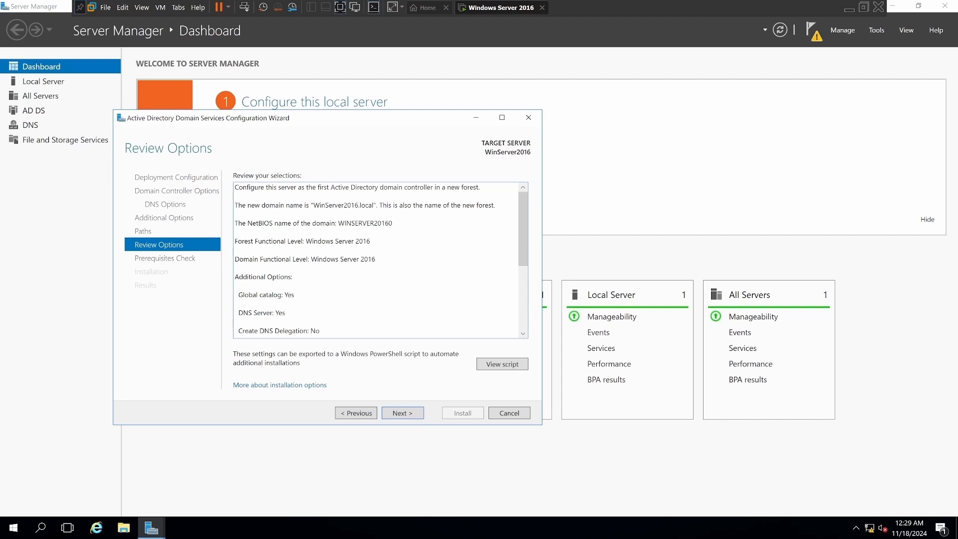
Review the deployment selections and prerequisites check results, and start the domain controller installation.
{"action": "scroll", "coordinate": [377, 259], "scroll_direction": "down", "scroll_amount": 1}
{"action": "scroll", "coordinate": [377, 259], "scroll_direction": "down", "scroll_amount": 1}
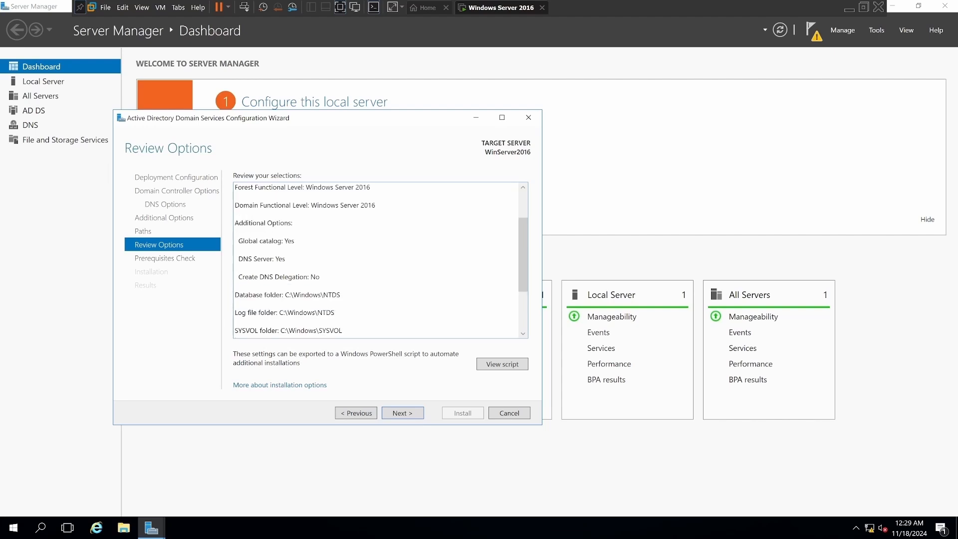
{"action": "scroll", "coordinate": [376, 259], "scroll_direction": "down", "scroll_amount": 1}
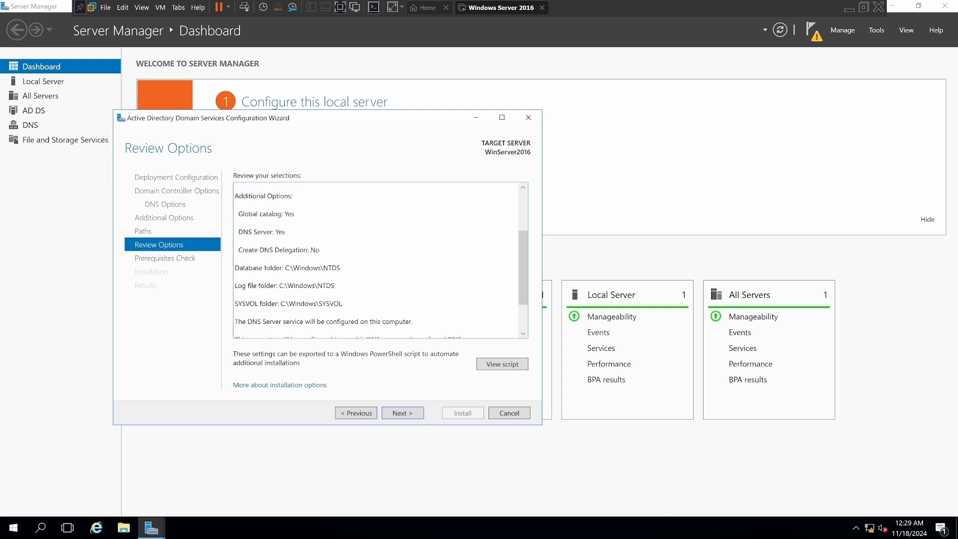
{"action": "scroll", "coordinate": [376, 259], "scroll_direction": "down", "scroll_amount": 1}
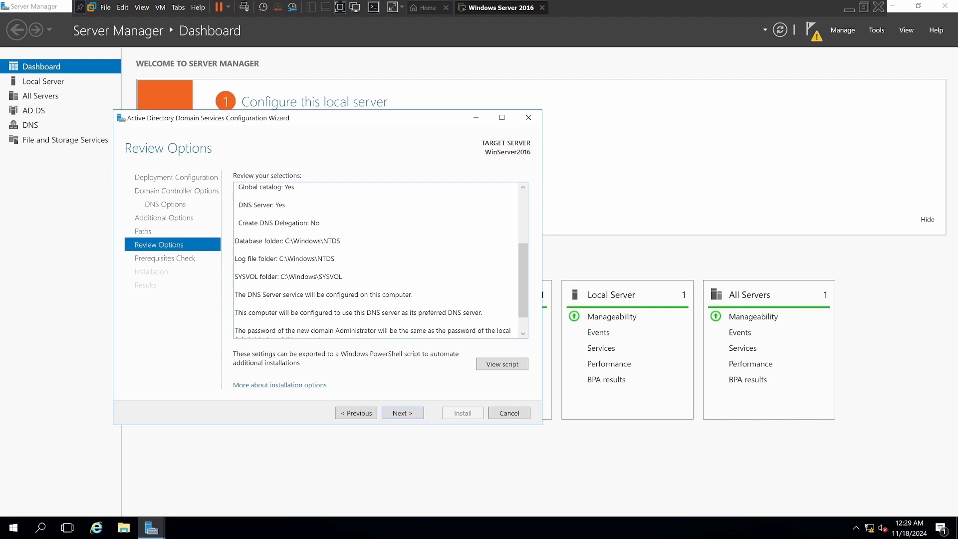
{"action": "scroll", "coordinate": [376, 259], "scroll_direction": "down", "scroll_amount": 1}
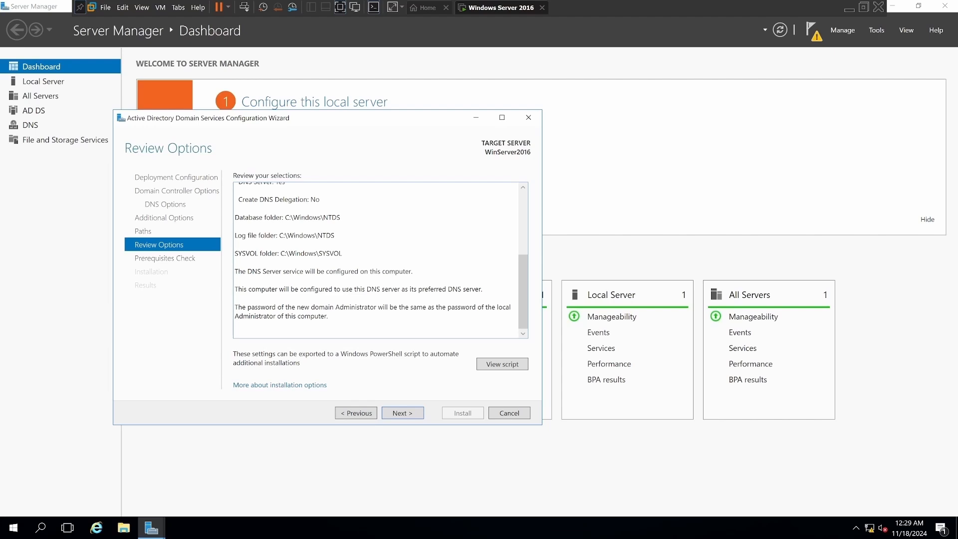
{"action": "left_click", "coordinate": [403, 413]}
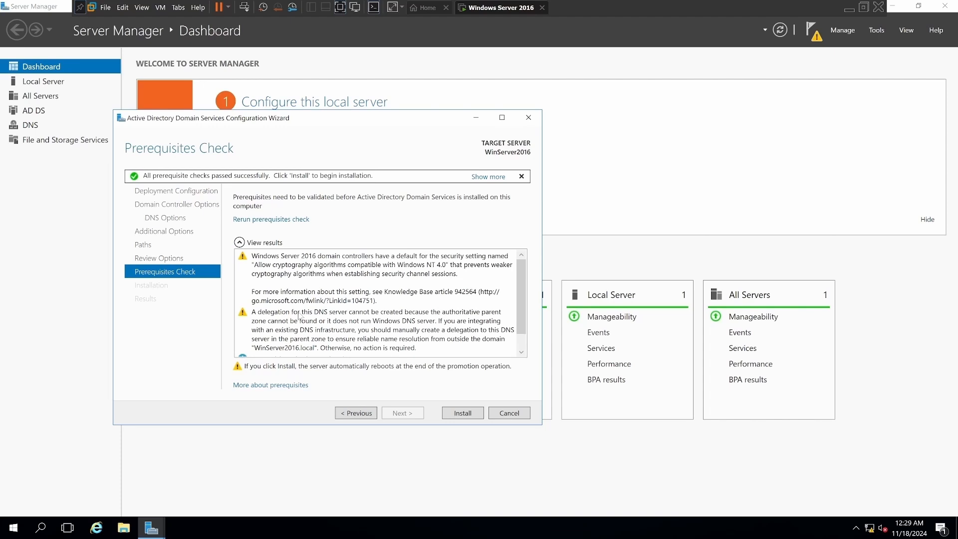
{"action": "scroll", "coordinate": [299, 315], "scroll_direction": "down", "scroll_amount": 1}
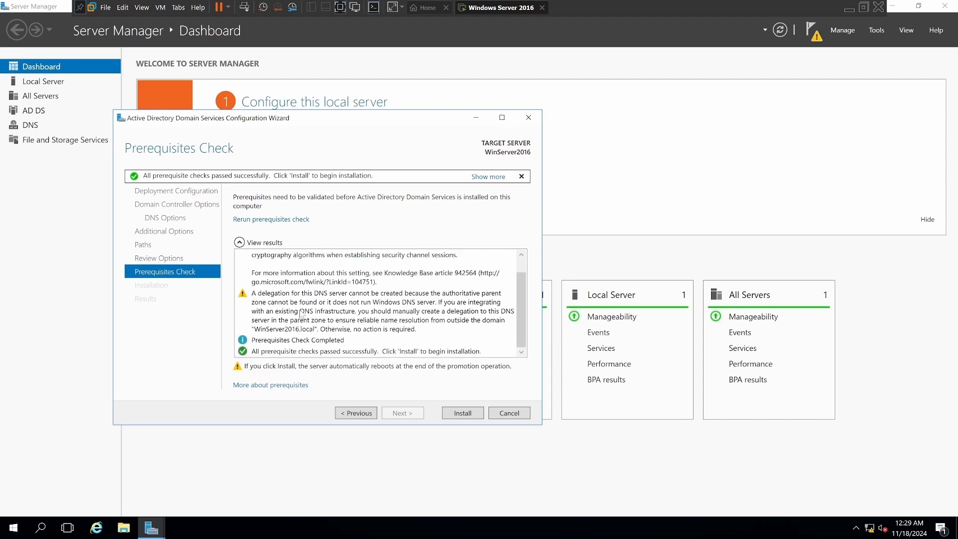
{"action": "left_click", "coordinate": [460, 416]}
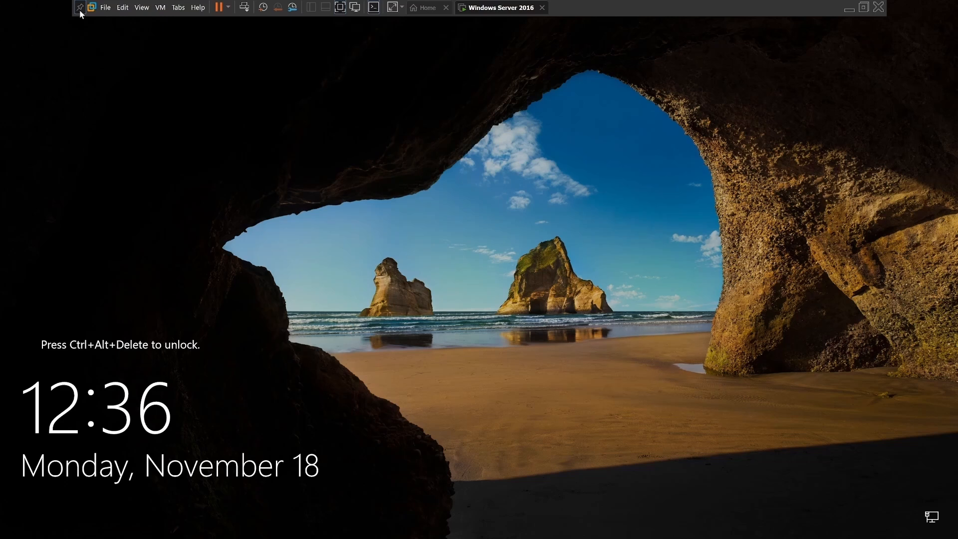
Unlock the restarted virtual machine and sign in to the WINSERVER20160 domain Administrator account with its password.
{"action": "left_click", "coordinate": [249, 11]}
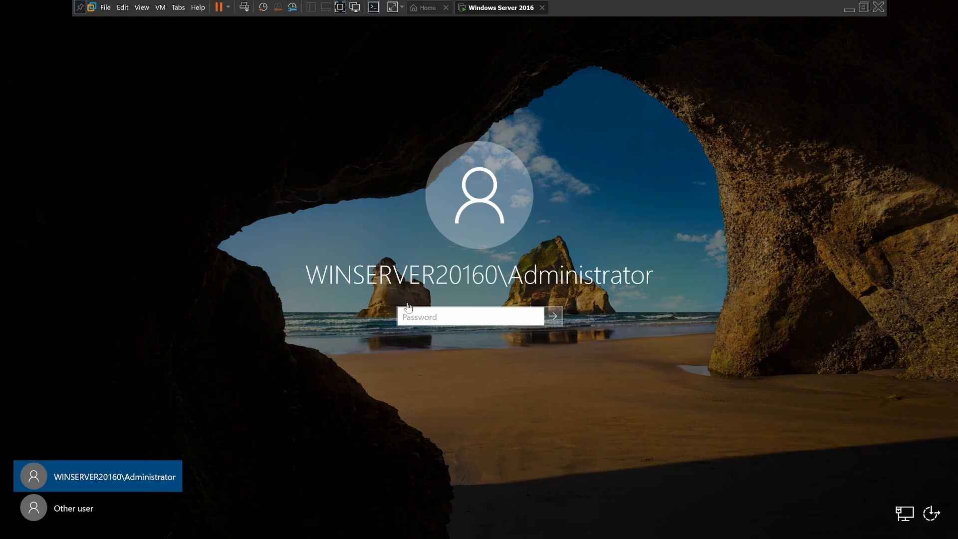
{"action": "left_click", "coordinate": [409, 320]}
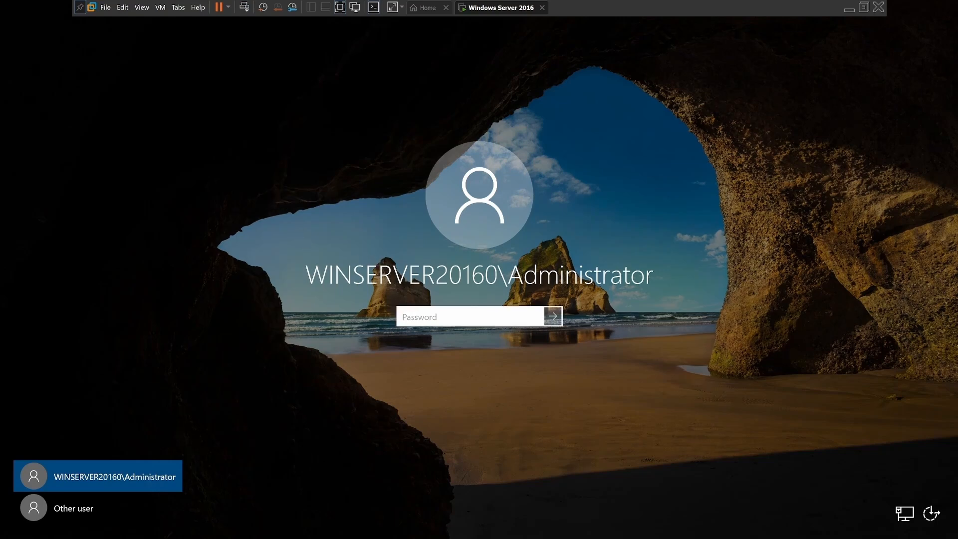
{"action": "key", "text": "Caps_Lock"}
{"action": "type", "text": "P"}
{"action": "key", "text": "Caps_Lock"}
{"action": "type", "text": "assword123"}
{"action": "key", "text": "Return"}
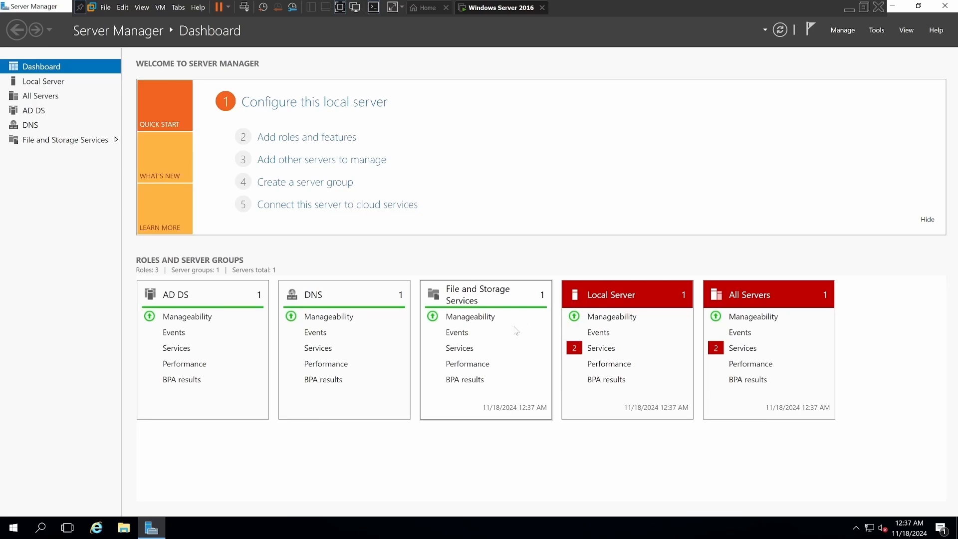
Start the stopped Sync Host and Downloaded Maps Manager services on the local server, and check the task notifications.
{"action": "left_click", "coordinate": [594, 351]}
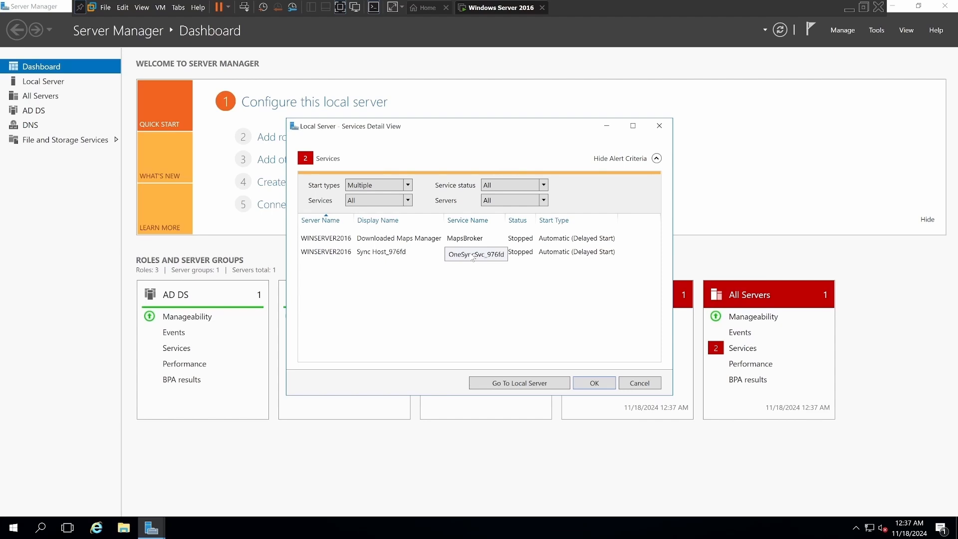
{"action": "left_click", "coordinate": [472, 254]}
{"action": "right_click", "coordinate": [472, 255]}
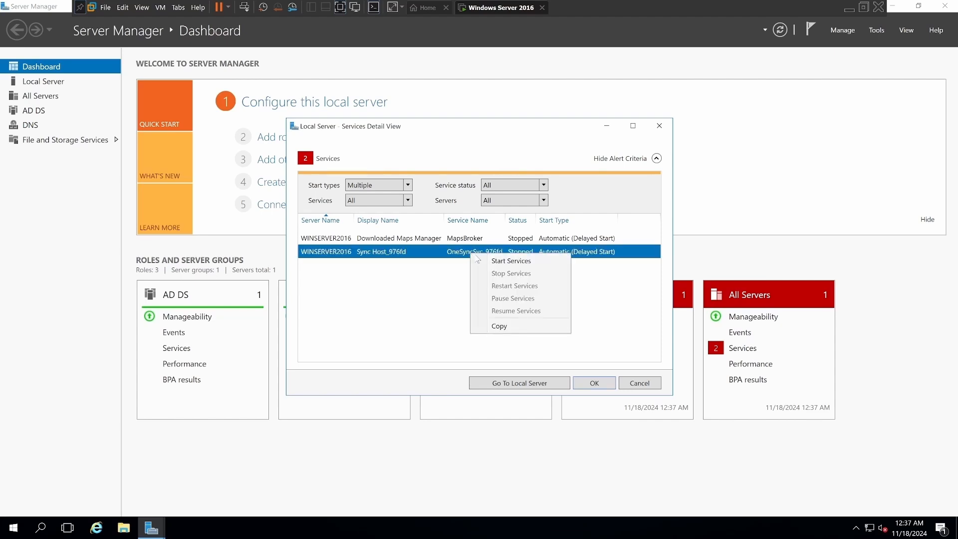
{"action": "left_click", "coordinate": [487, 262]}
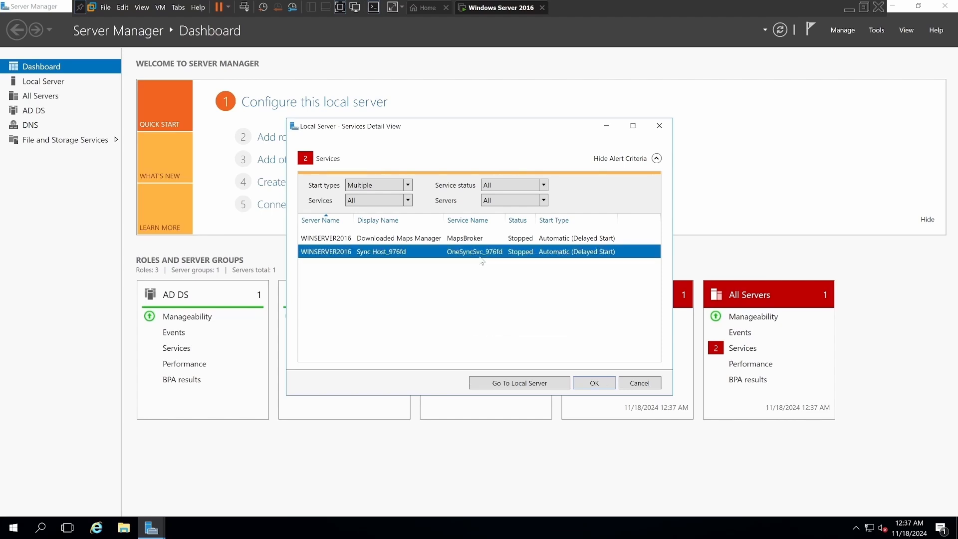
{"action": "left_click", "coordinate": [455, 243]}
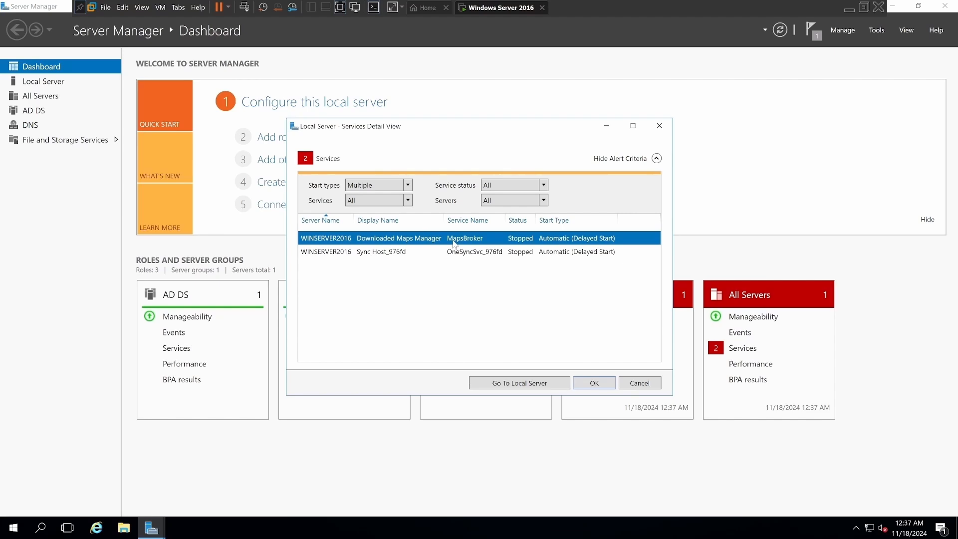
{"action": "right_click", "coordinate": [455, 242]}
{"action": "left_click", "coordinate": [475, 250]}
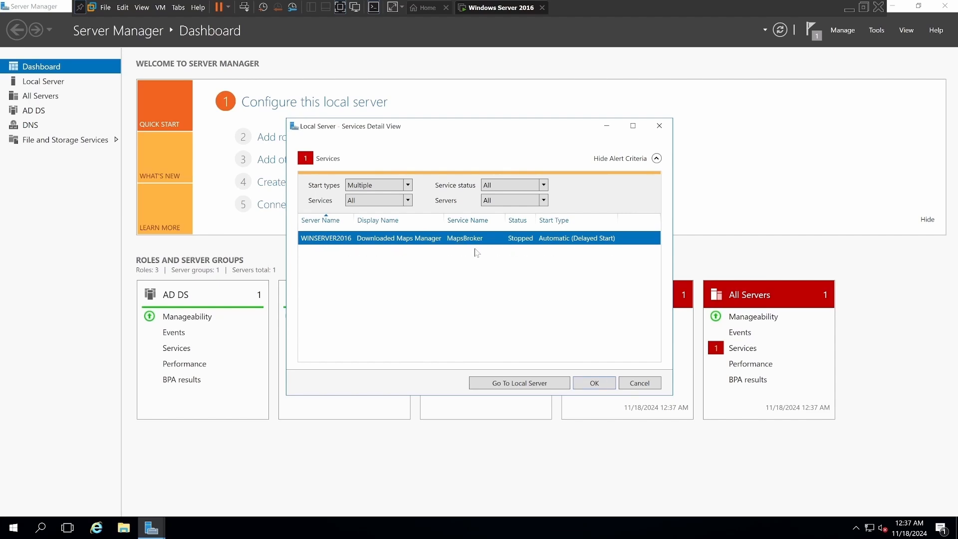
{"action": "left_click", "coordinate": [594, 383]}
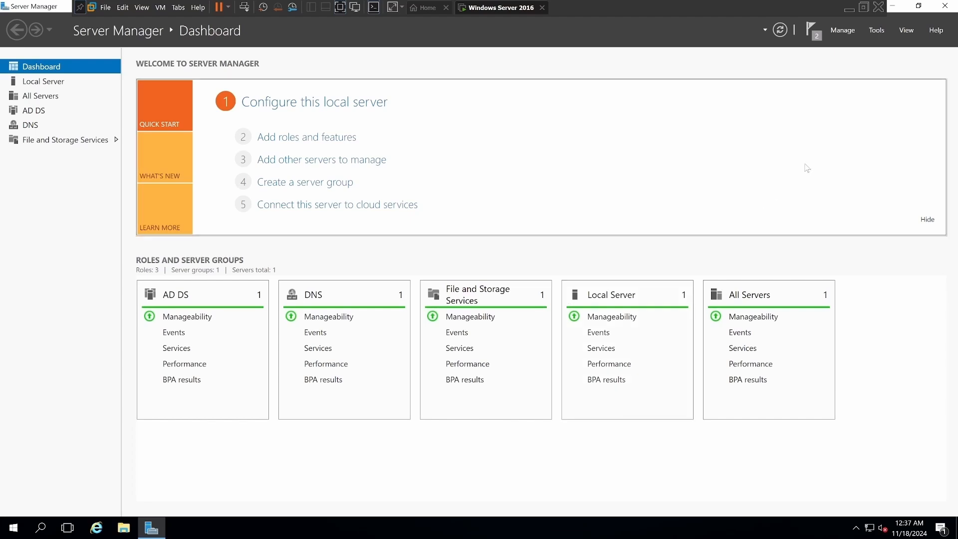
{"action": "left_click", "coordinate": [808, 35]}
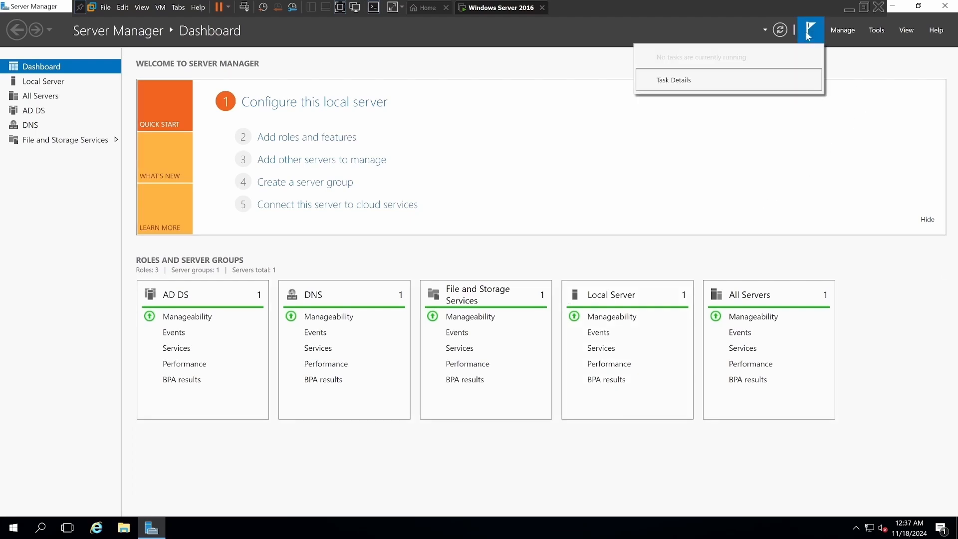
{"action": "left_click", "coordinate": [859, 75]}
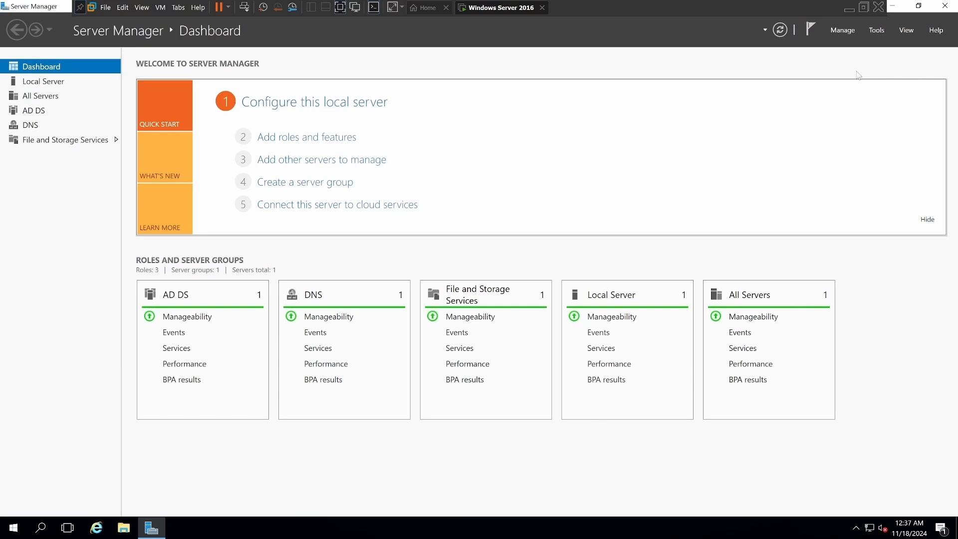
Open the local server's configuration and examine the Ethernet0 adapter's IPv4 address, gateway and DNS settings.
{"action": "left_click", "coordinate": [320, 112]}
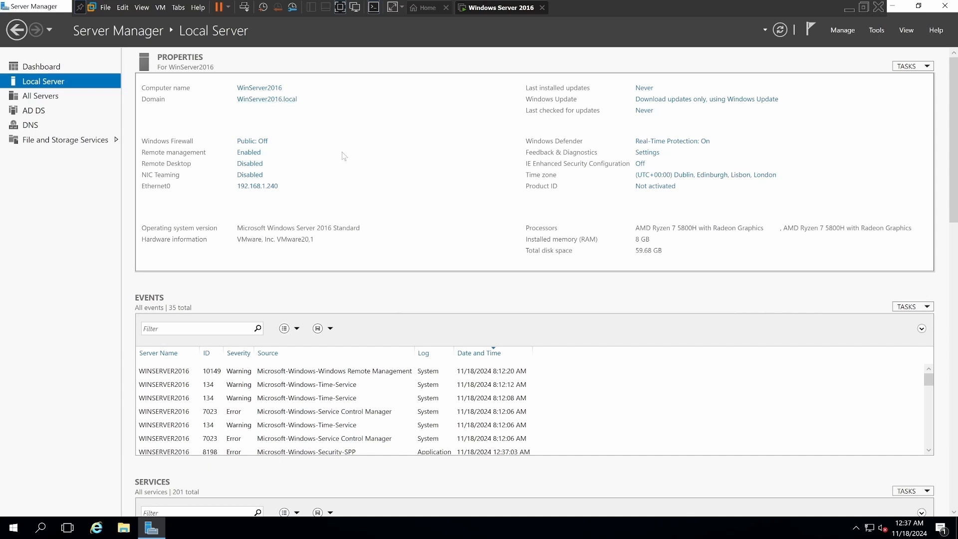
{"action": "right_click", "coordinate": [869, 527]}
{"action": "left_click", "coordinate": [855, 518]}
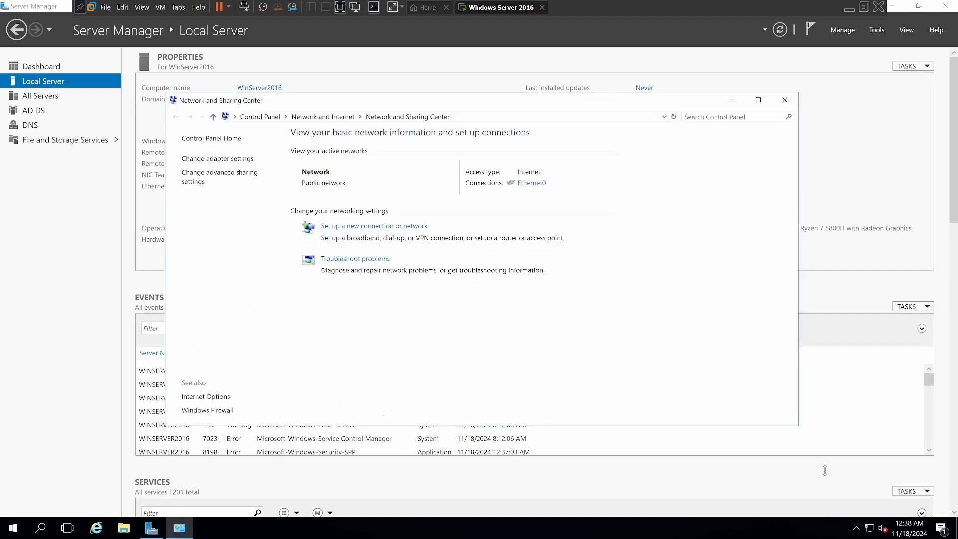
{"action": "left_click", "coordinate": [207, 160]}
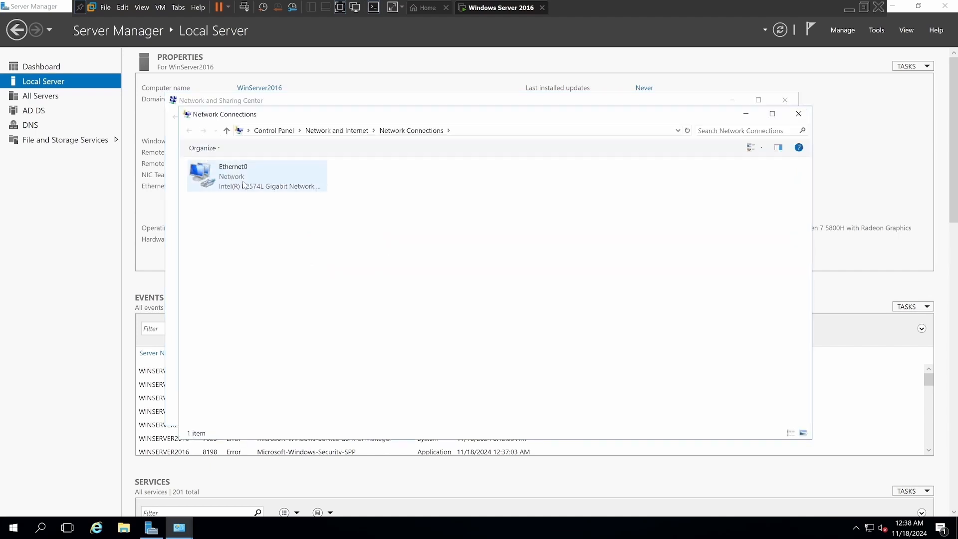
{"action": "right_click", "coordinate": [244, 185]}
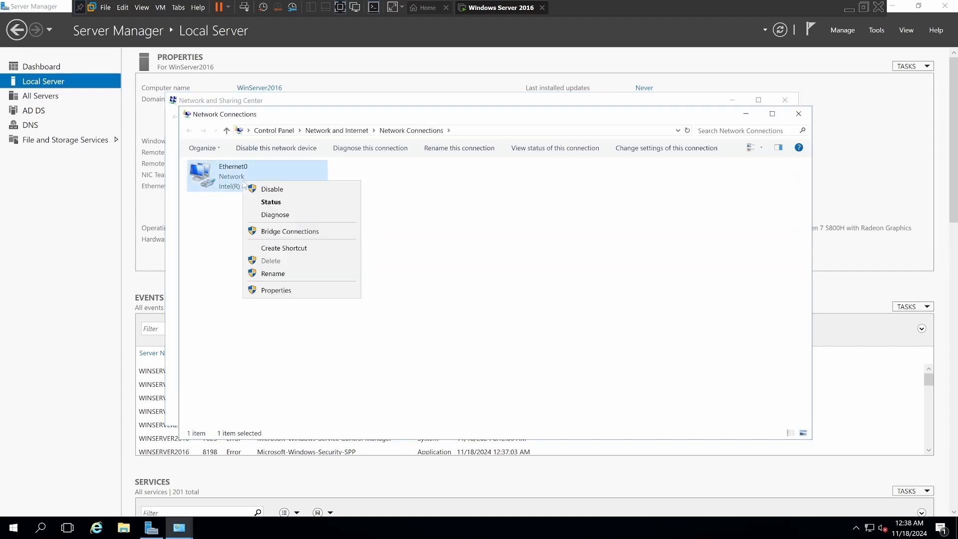
{"action": "left_click", "coordinate": [287, 291]}
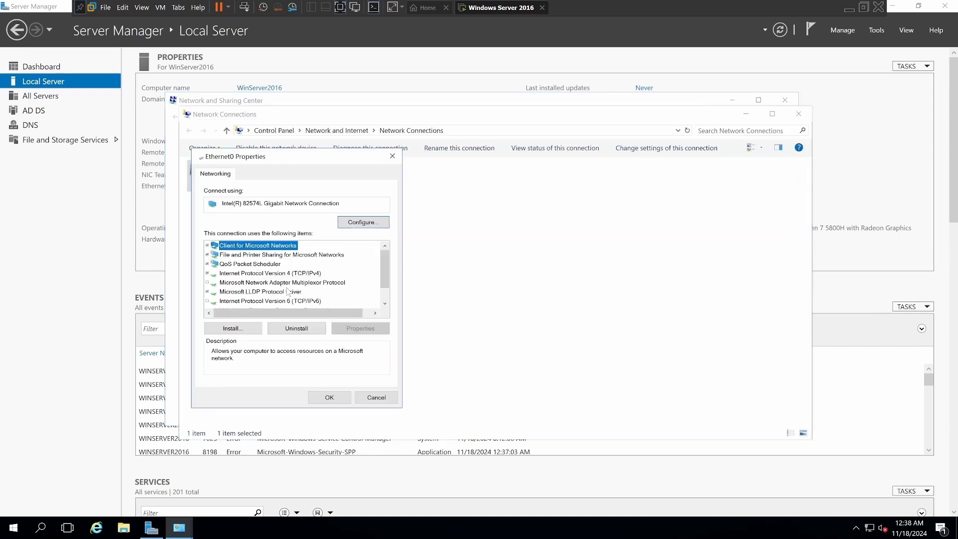
{"action": "double_click", "coordinate": [242, 274]}
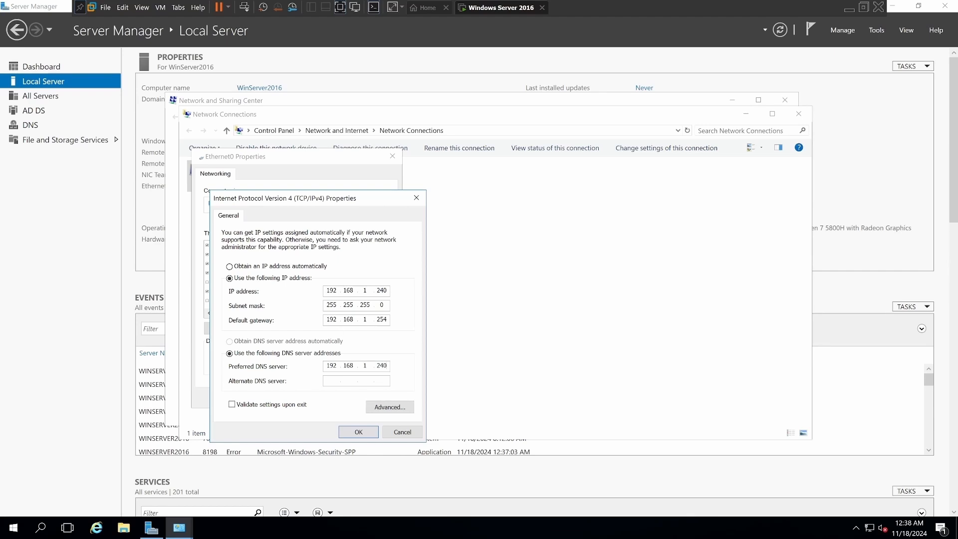
Apply the Ethernet0 IPv4 settings with validation upon exit, and dismiss the network diagnostics and network windows.
{"action": "left_click", "coordinate": [237, 406]}
{"action": "left_click", "coordinate": [358, 432]}
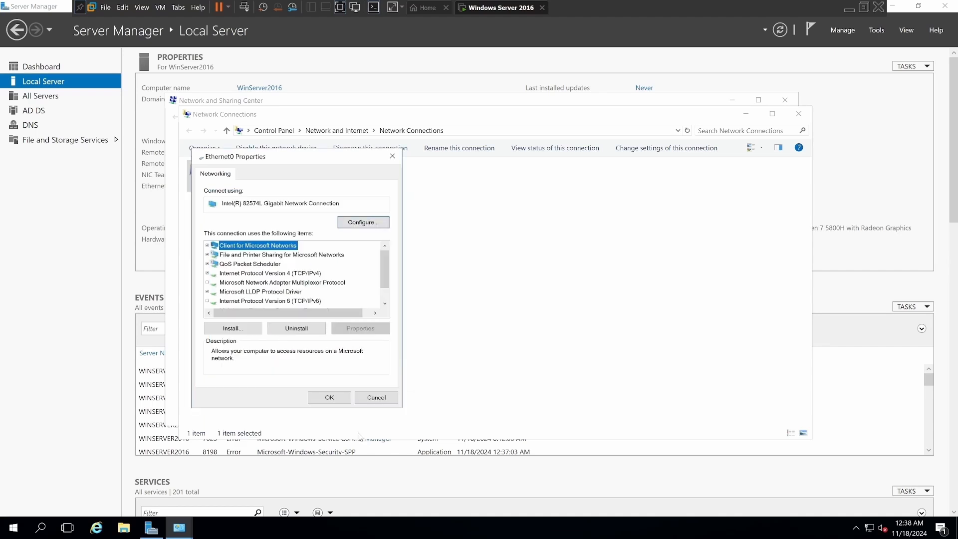
{"action": "left_click", "coordinate": [329, 398]}
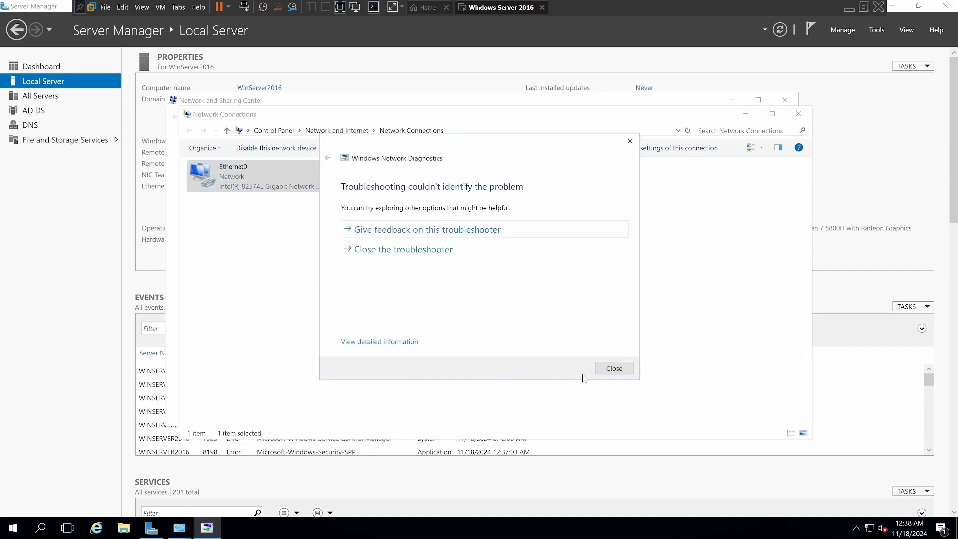
{"action": "left_click", "coordinate": [610, 374]}
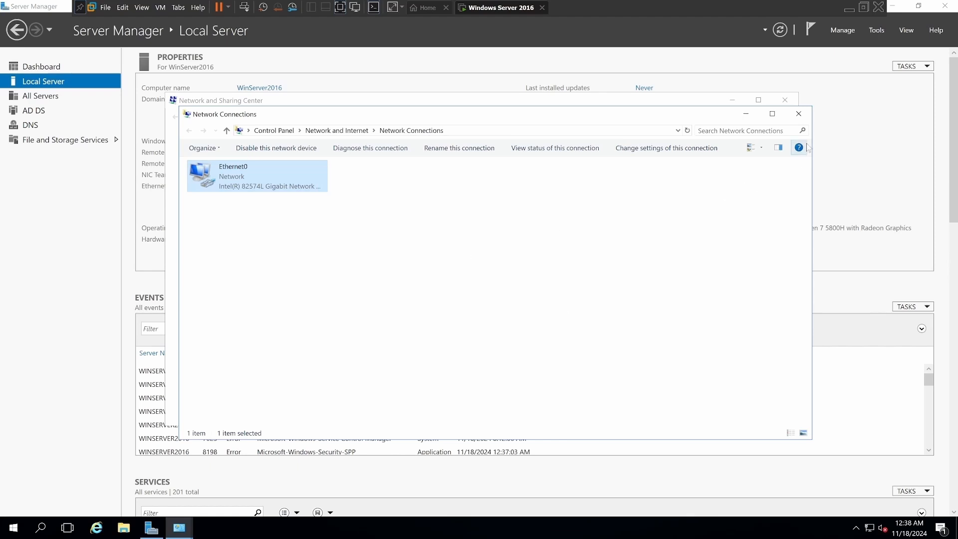
{"action": "left_click", "coordinate": [798, 116]}
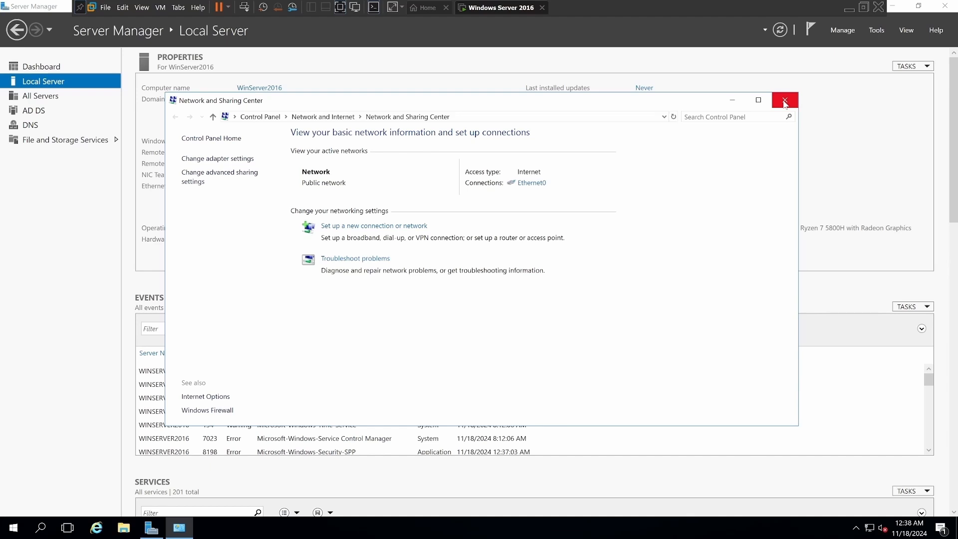
{"action": "left_click", "coordinate": [784, 102]}
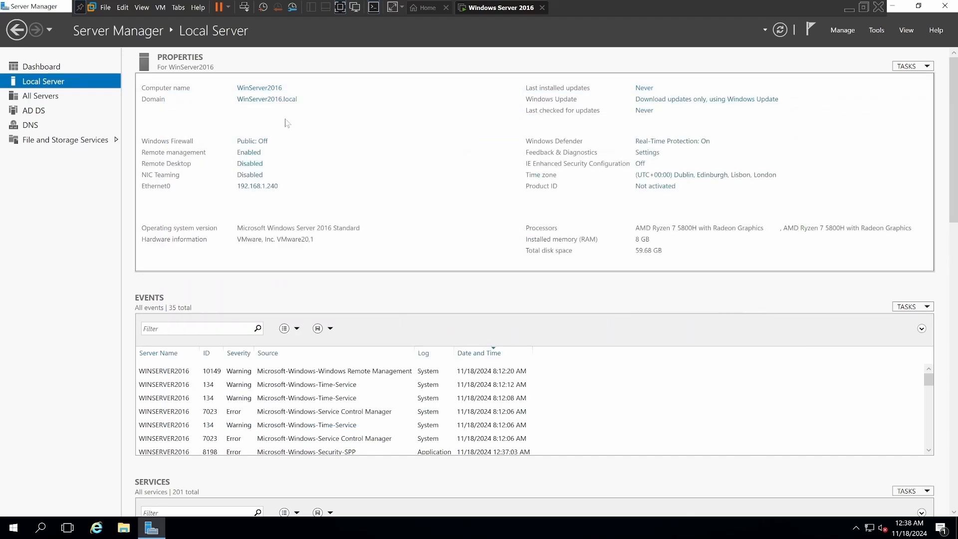
Examine the server's computer name and domain membership, cancel the rename dialog, and return to the dashboard.
{"action": "left_click", "coordinate": [253, 100]}
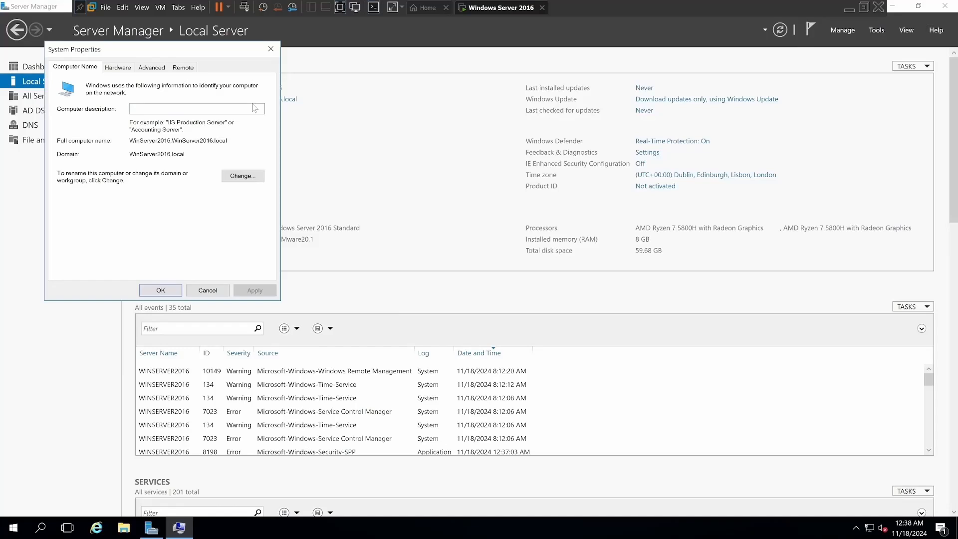
{"action": "left_click", "coordinate": [243, 180]}
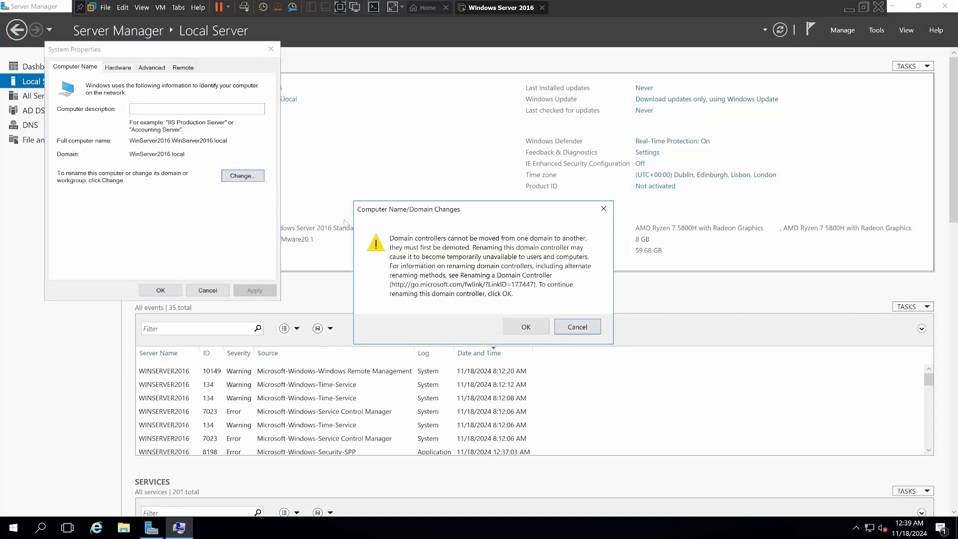
{"action": "left_click", "coordinate": [525, 327]}
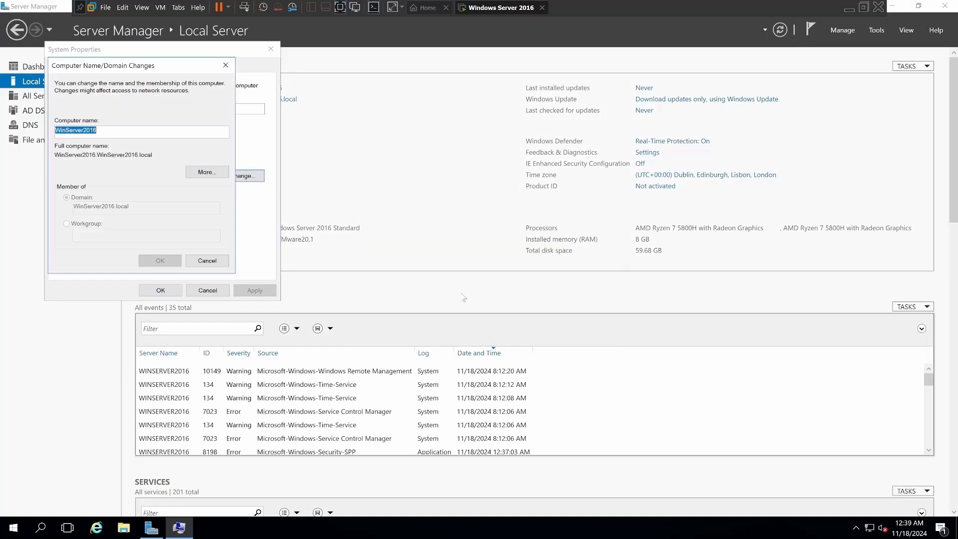
{"action": "left_click", "coordinate": [195, 262]}
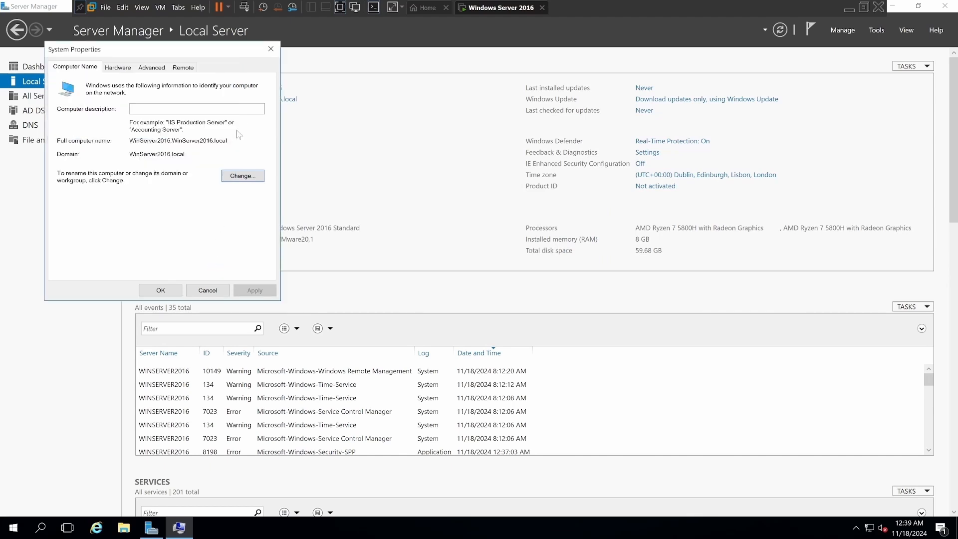
{"action": "left_click", "coordinate": [270, 49]}
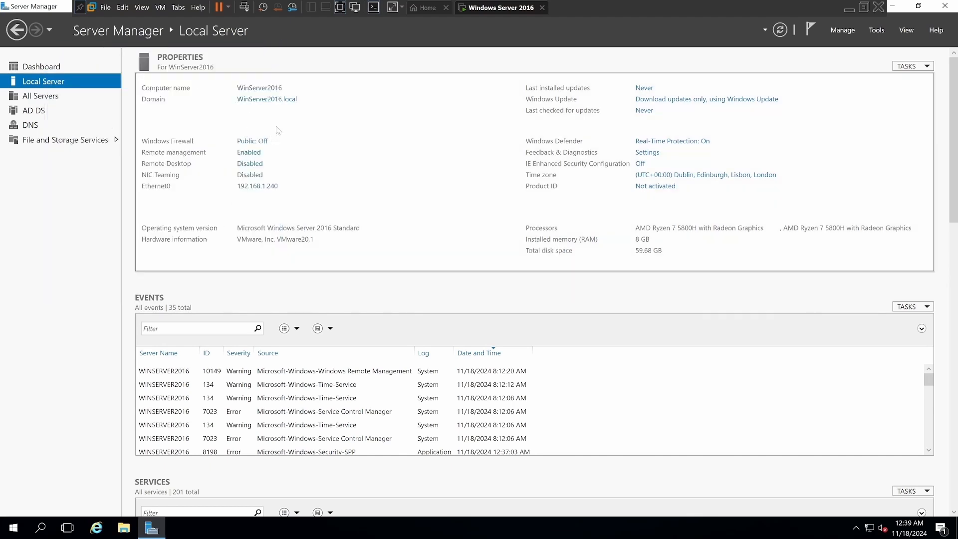
{"action": "left_click", "coordinate": [263, 90]}
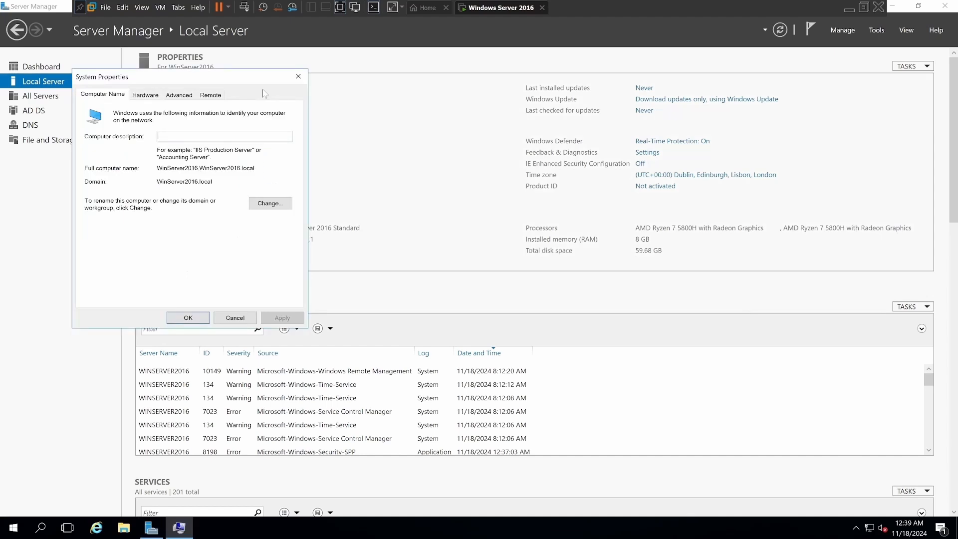
{"action": "left_click", "coordinate": [302, 82]}
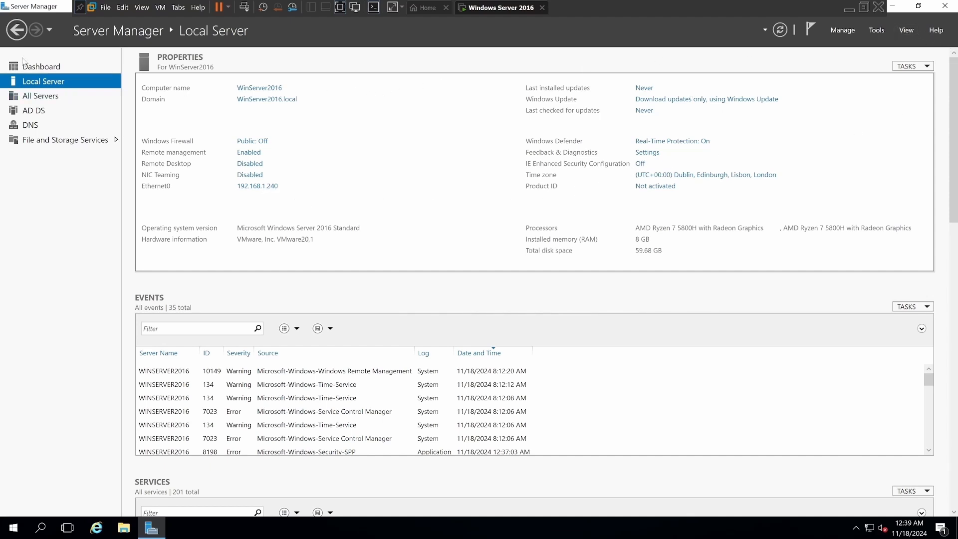
{"action": "left_click", "coordinate": [15, 31]}
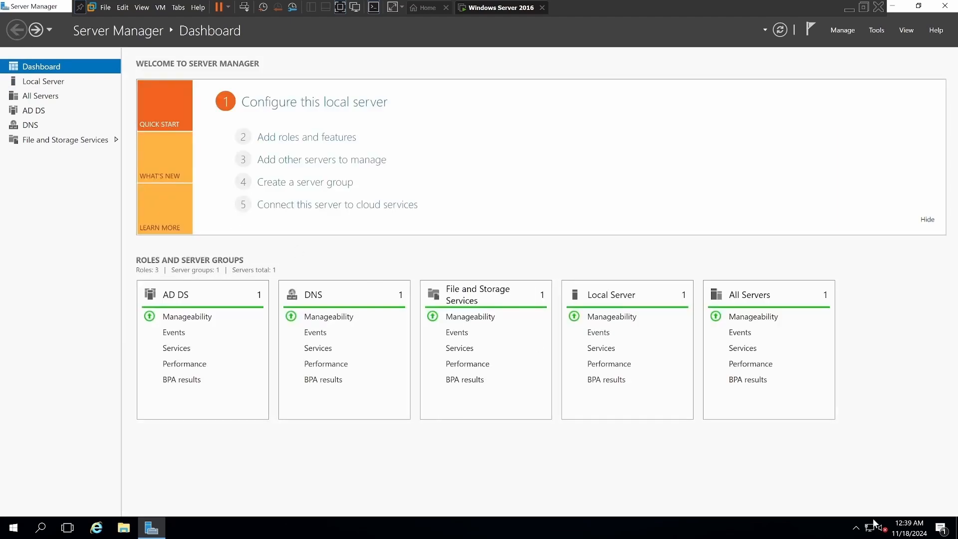
Recheck the Ethernet0 adapter's static IP address and preferred DNS server in its IPv4 properties, and close the connections window.
{"action": "mouse_move", "coordinate": [870, 530]}
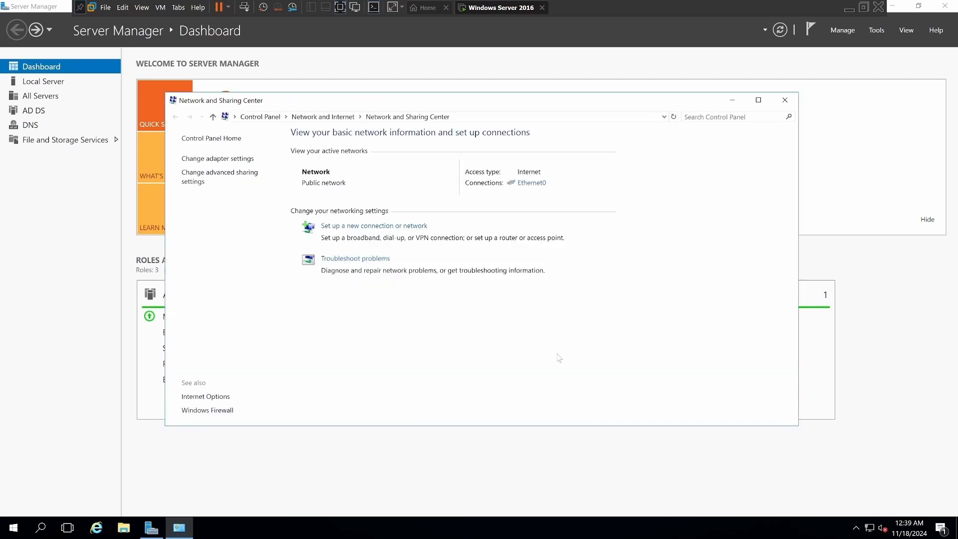
{"action": "left_click", "coordinate": [217, 158]}
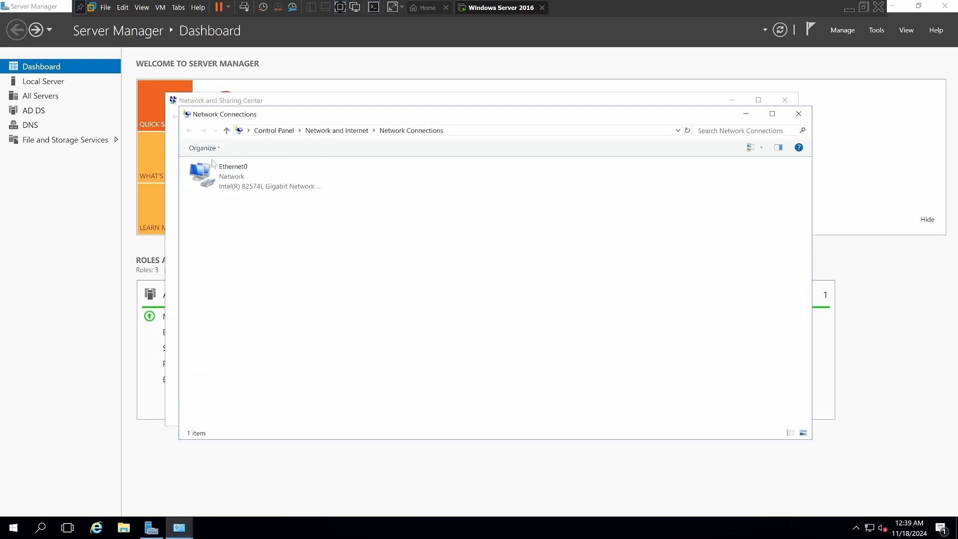
{"action": "right_click", "coordinate": [241, 178]}
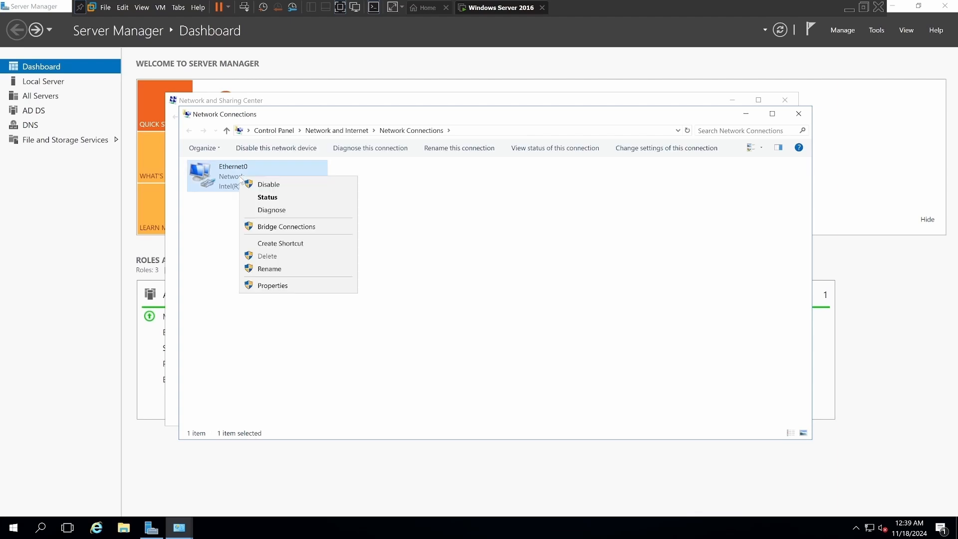
{"action": "left_click", "coordinate": [276, 287]}
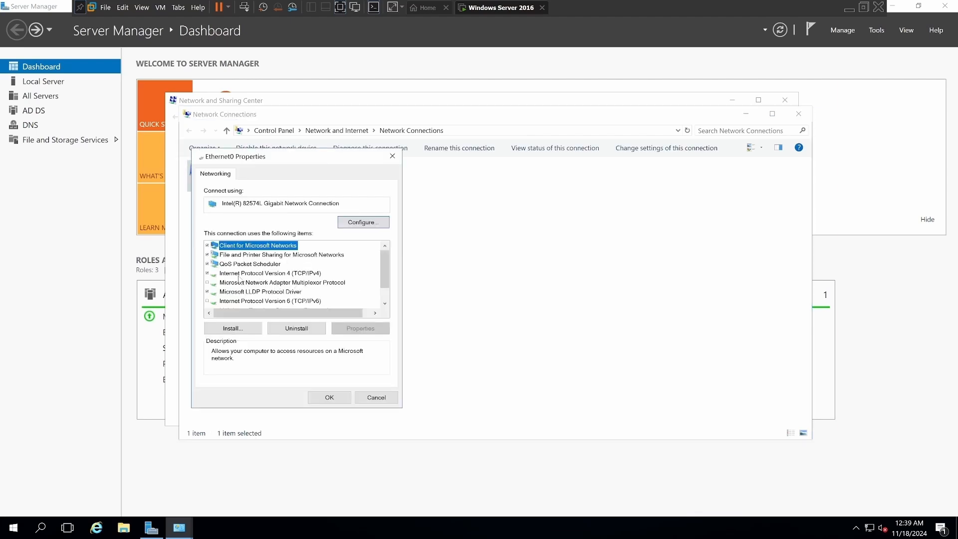
{"action": "double_click", "coordinate": [239, 273]}
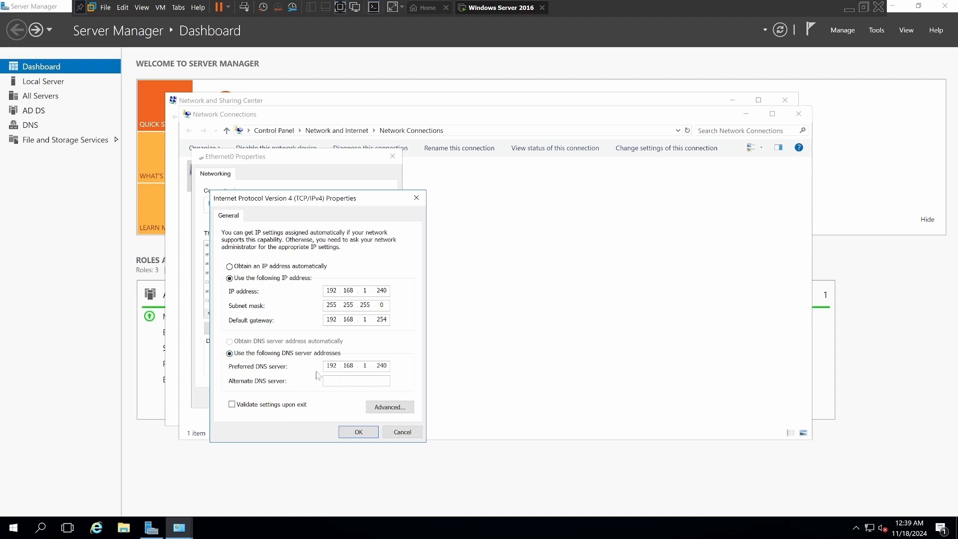
{"action": "left_click", "coordinate": [353, 438]}
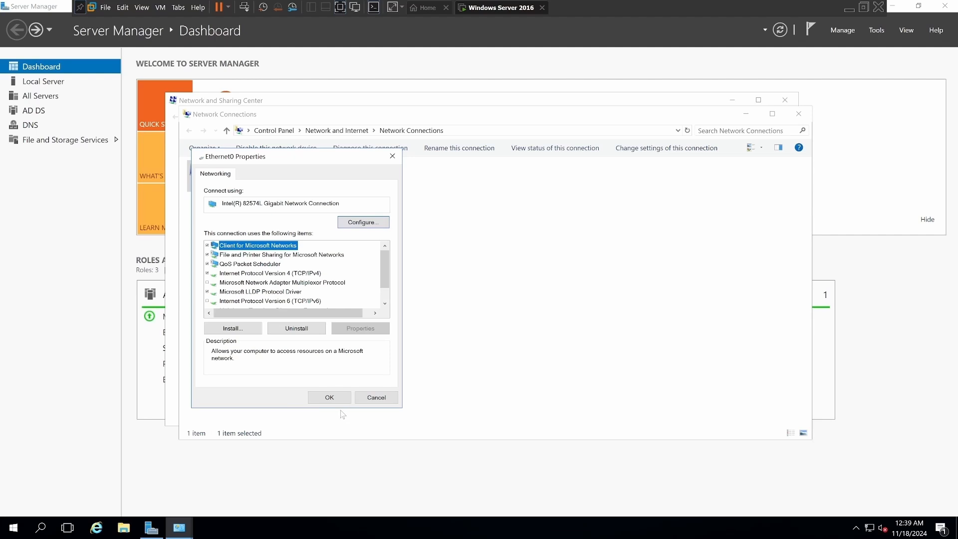
{"action": "left_click", "coordinate": [330, 400]}
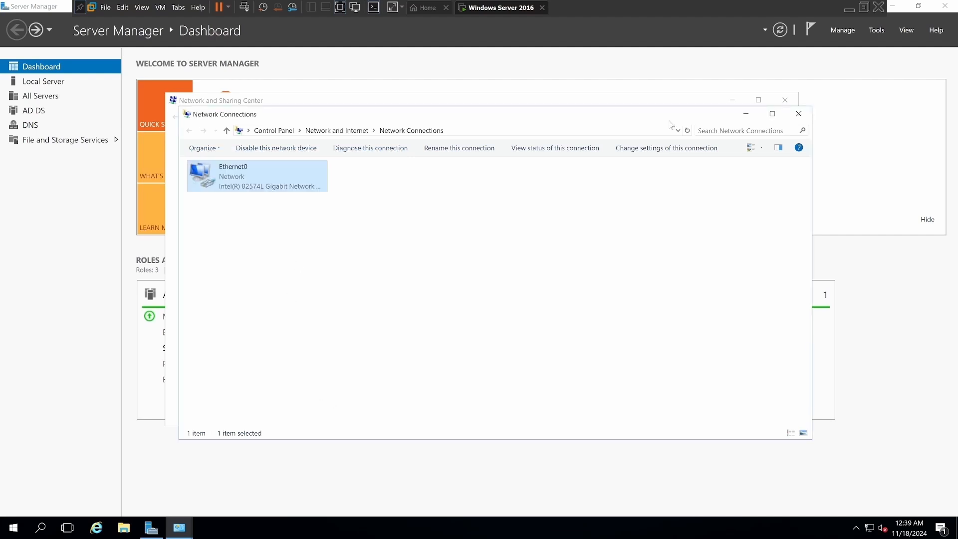
{"action": "left_click", "coordinate": [798, 114]}
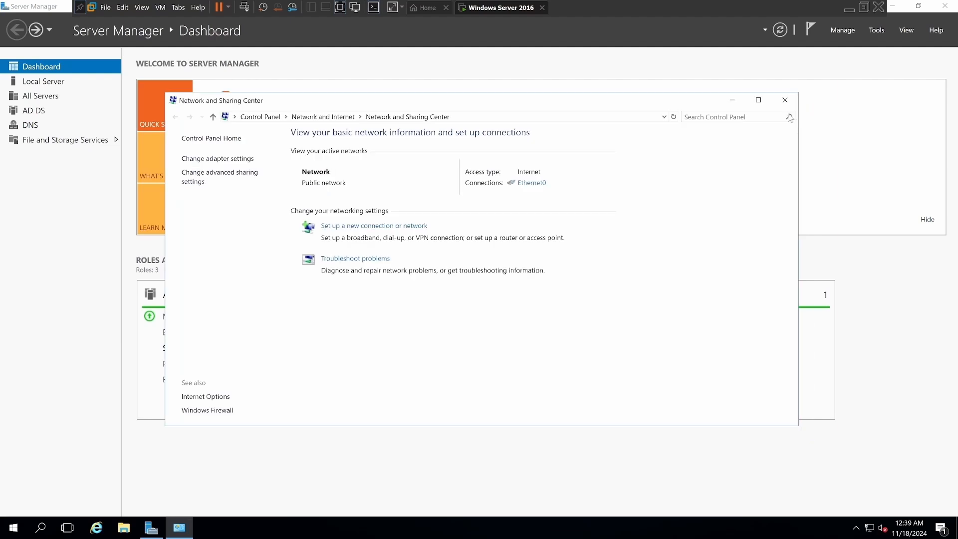
Clear the Network and Sharing Center and Server Manager windows off the desktop, and move the Recycle Bin to the desktop's lower-right corner.
{"action": "left_click", "coordinate": [785, 100]}
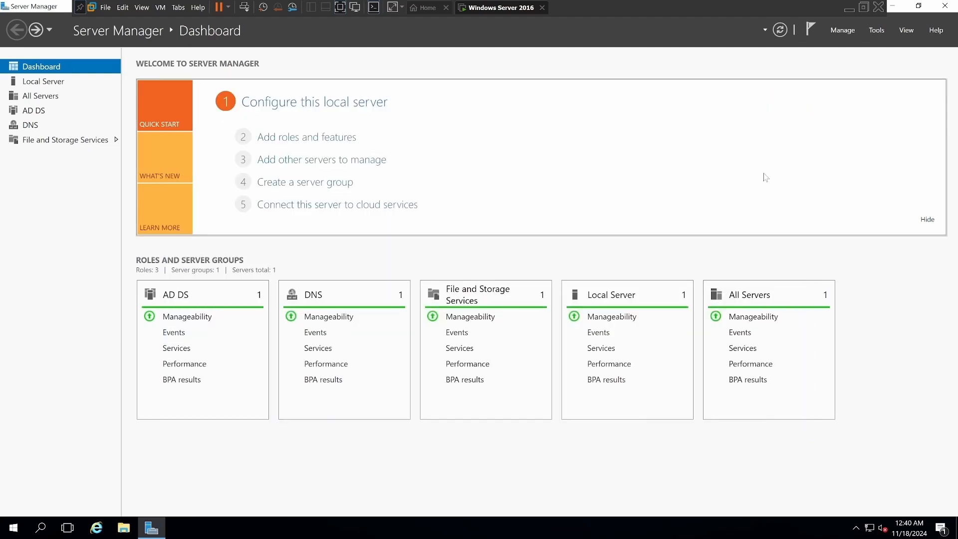
{"action": "left_click", "coordinate": [893, 8]}
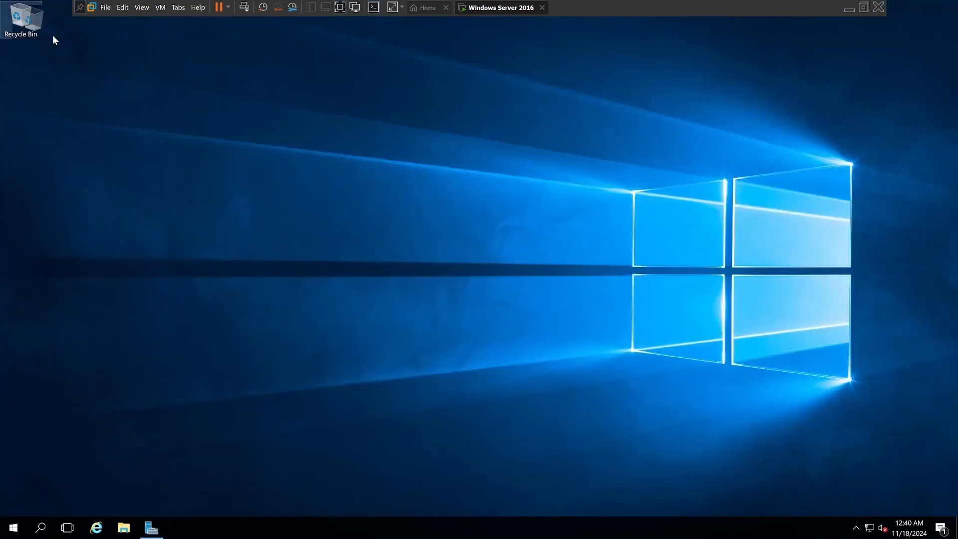
{"action": "left_click_drag", "start_coordinate": [39, 33], "coordinate": [919, 503]}
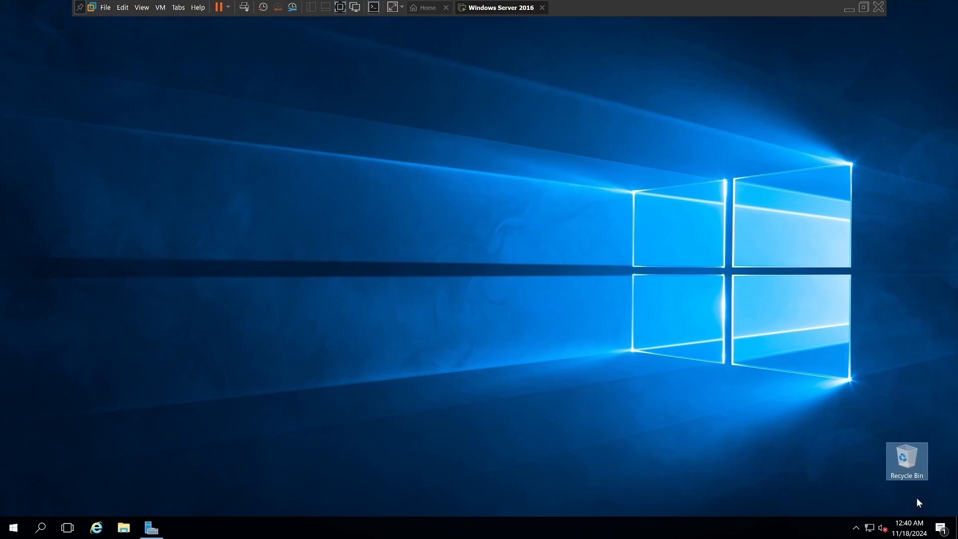
Start Internet Explorer with the recommended security settings, and replace the Enhanced Security Configuration page with a new tab.
{"action": "left_click", "coordinate": [97, 528]}
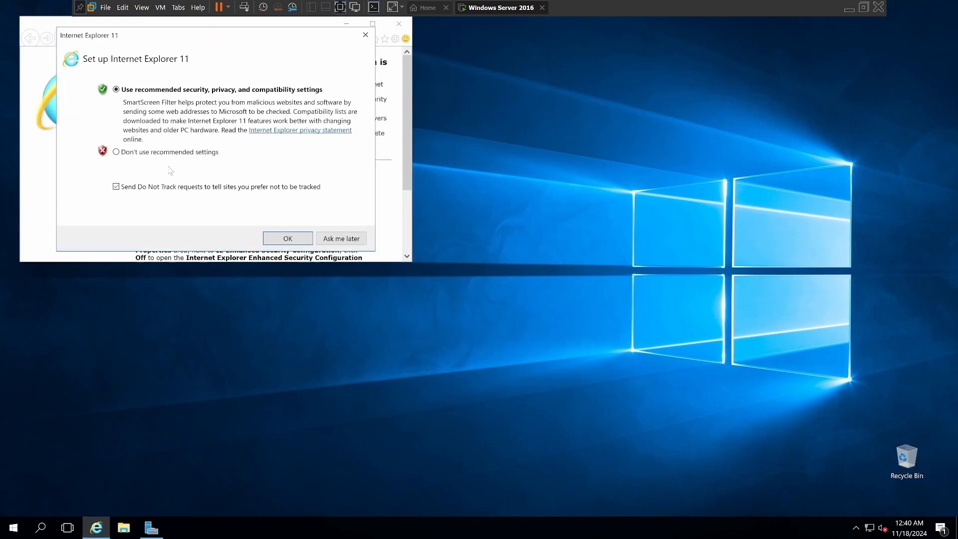
{"action": "left_click", "coordinate": [279, 237]}
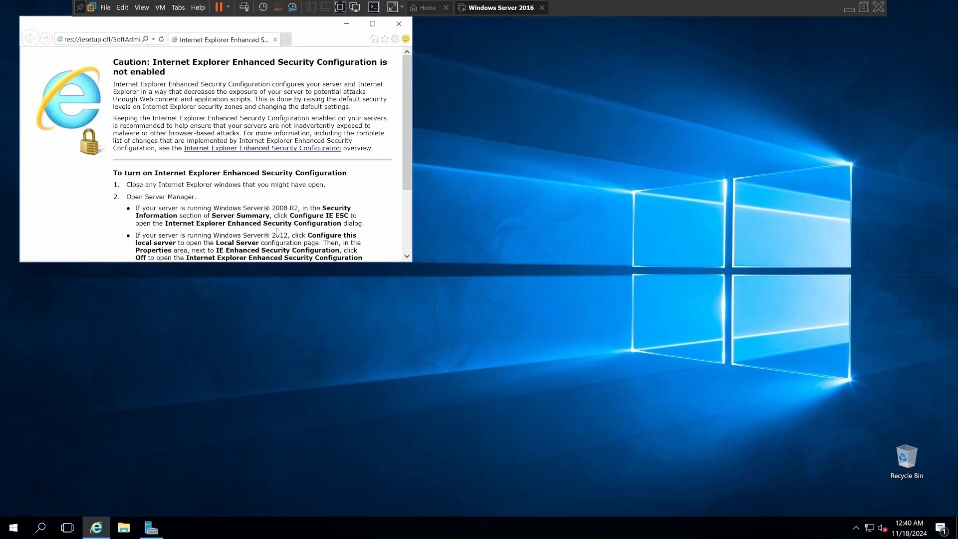
{"action": "left_click", "coordinate": [285, 40]}
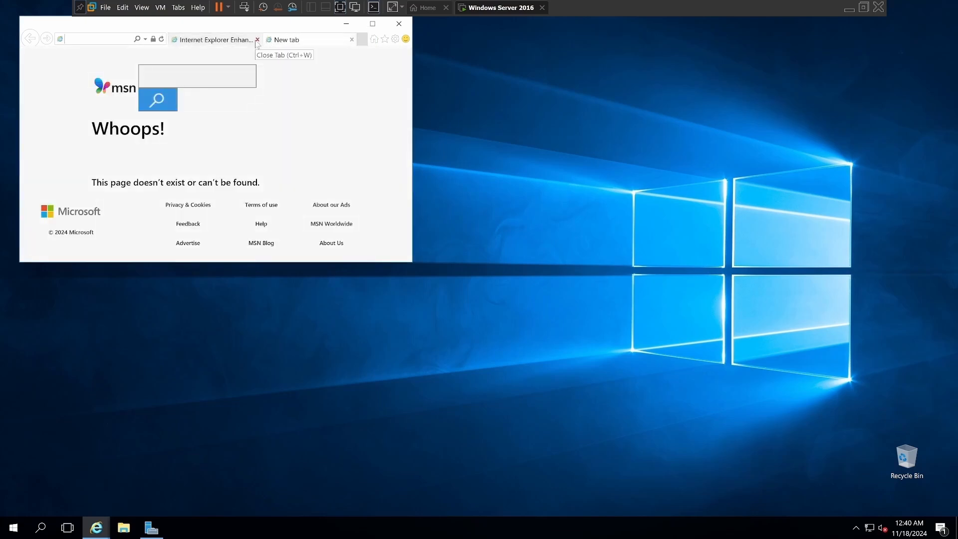
{"action": "left_click", "coordinate": [258, 40]}
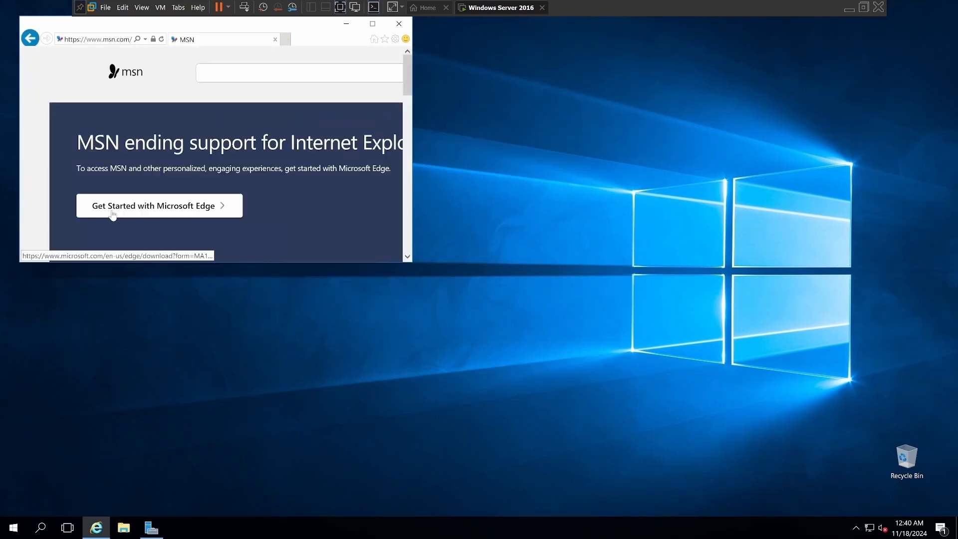
Download Microsoft Edge from the MSN page's offer, run MicrosoftEdgeSetup.exe, and close Internet Explorer.
{"action": "left_click", "coordinate": [120, 209]}
{"action": "left_click", "coordinate": [372, 23]}
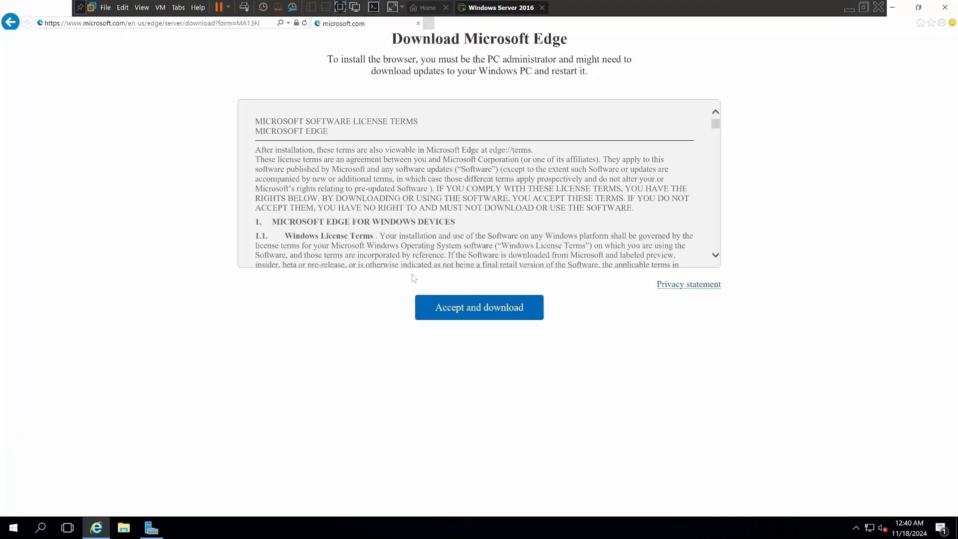
{"action": "left_click", "coordinate": [429, 302]}
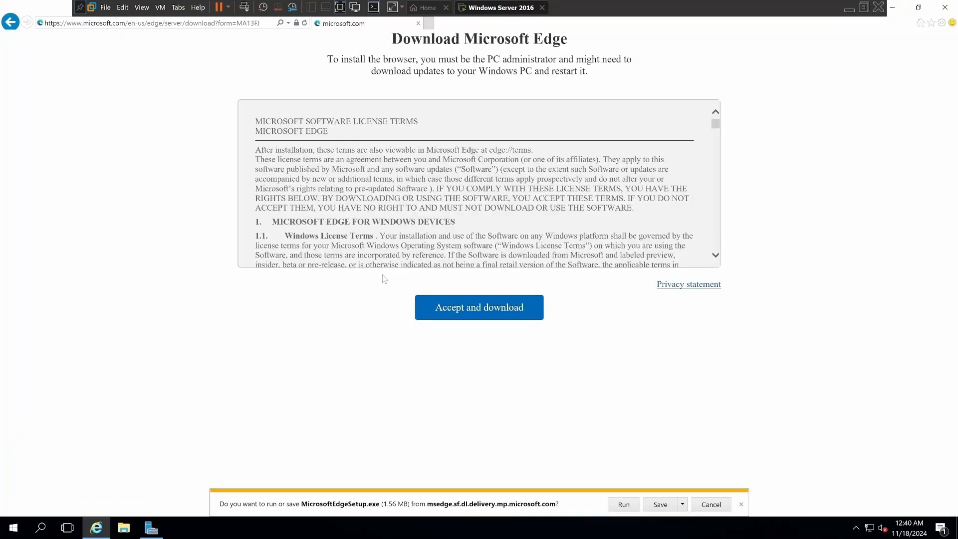
{"action": "left_click", "coordinate": [624, 504]}
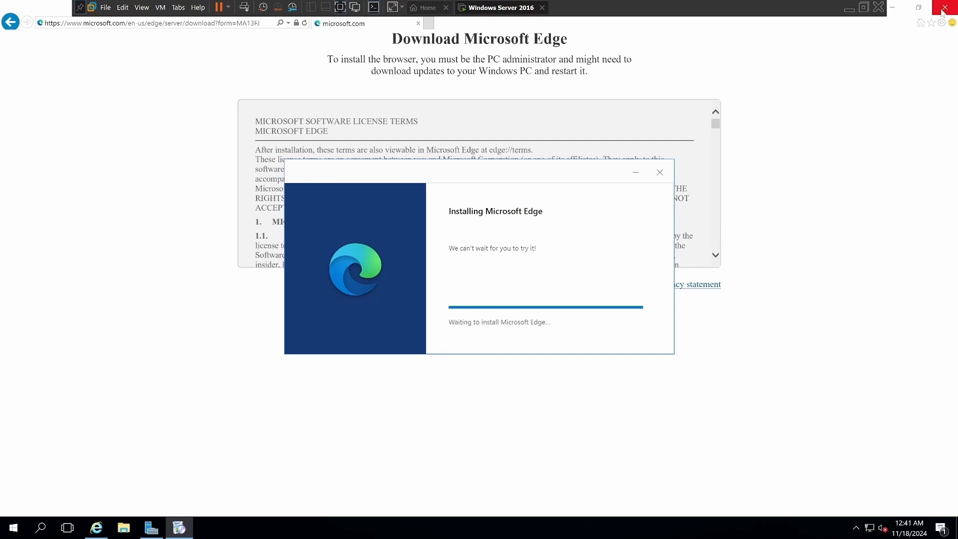
{"action": "left_click", "coordinate": [943, 9]}
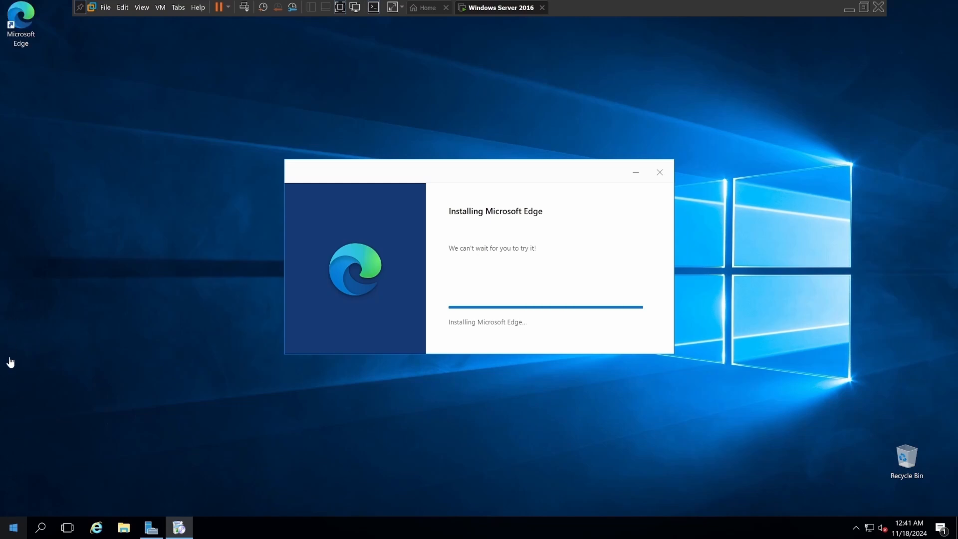
Pin Command Prompt from the Windows System folder to the taskbar.
{"action": "left_click", "coordinate": [13, 527]}
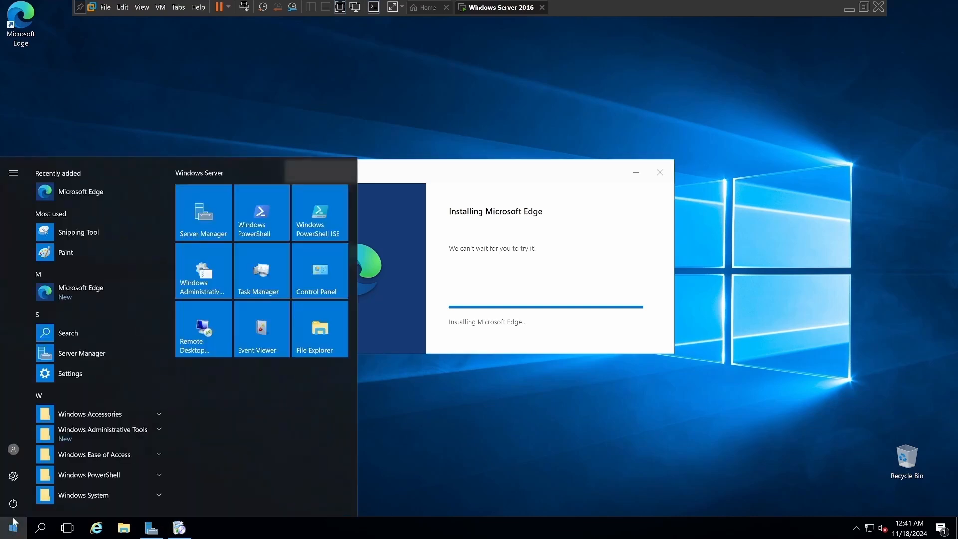
{"action": "scroll", "coordinate": [50, 457], "scroll_direction": "down", "scroll_amount": 1}
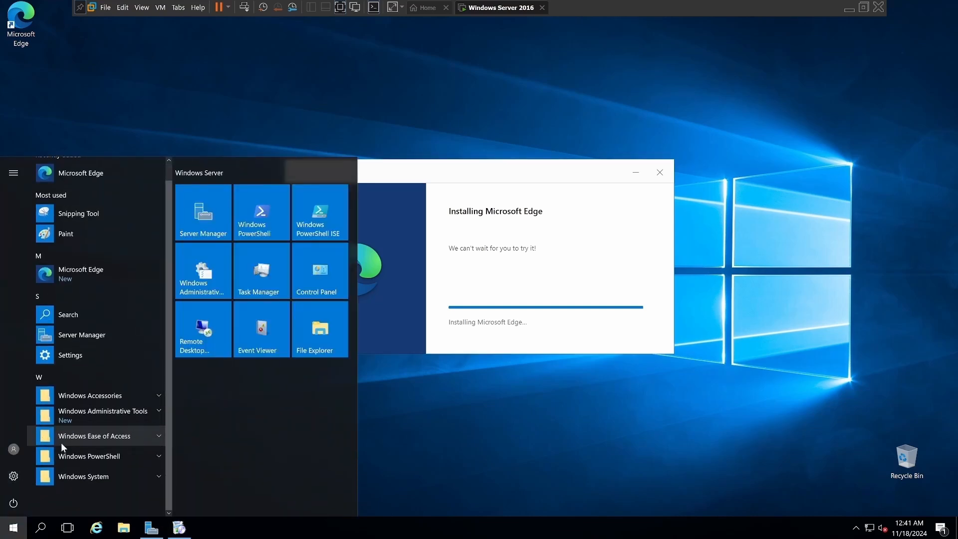
{"action": "left_click", "coordinate": [50, 476]}
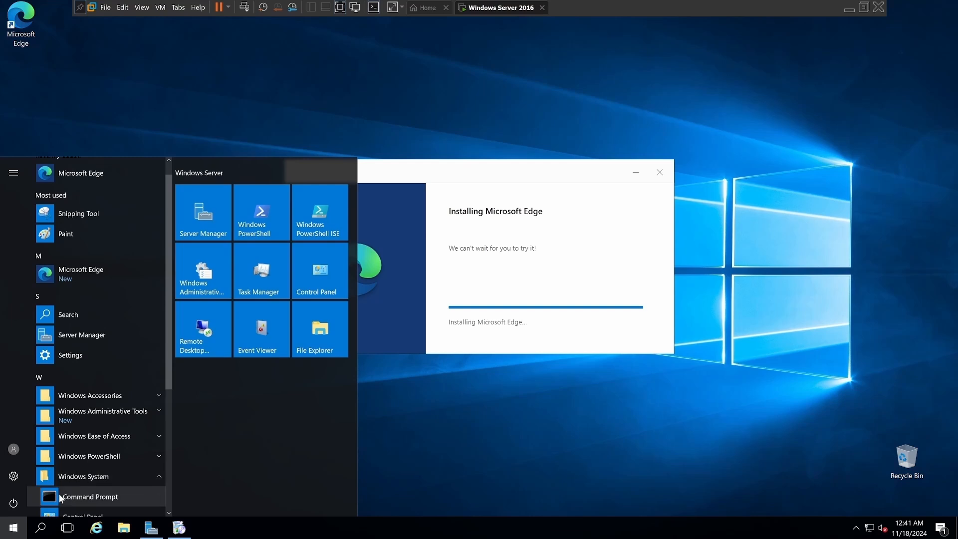
{"action": "right_click", "coordinate": [61, 498]}
{"action": "mouse_move", "coordinate": [85, 480]}
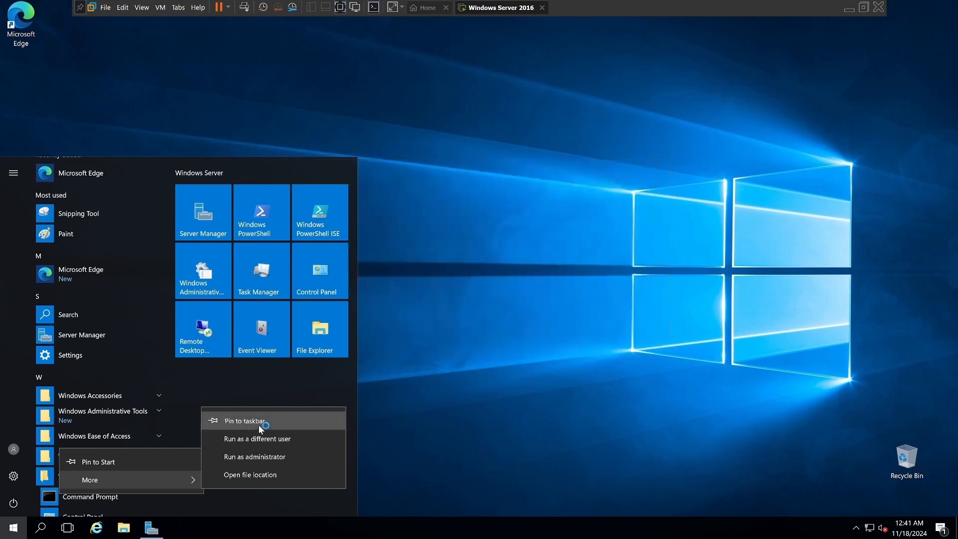
{"action": "left_click", "coordinate": [258, 424]}
Pin Control Panel from the Windows System folder to the taskbar and dismiss the Start menu.
{"action": "scroll", "coordinate": [77, 484], "scroll_direction": "down", "scroll_amount": 2}
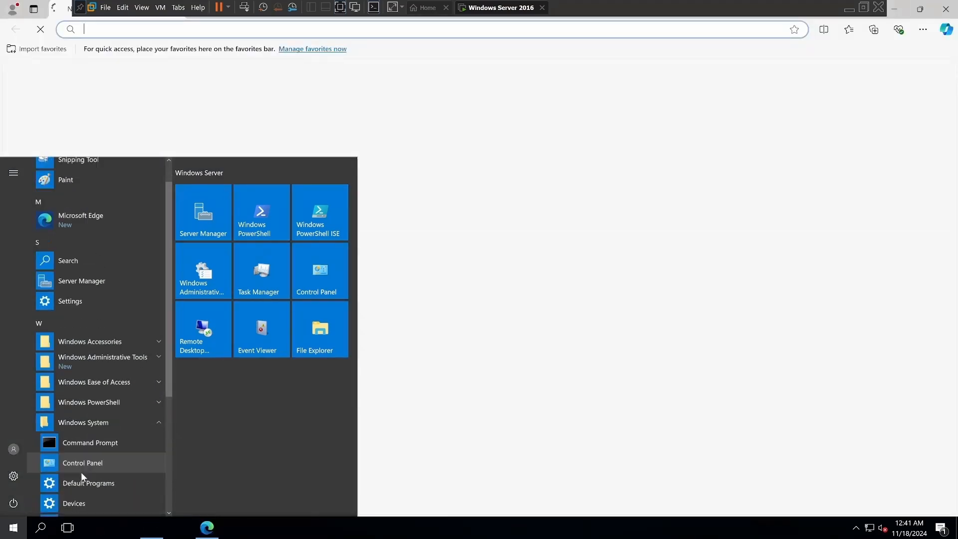
{"action": "scroll", "coordinate": [75, 472], "scroll_direction": "down", "scroll_amount": 3}
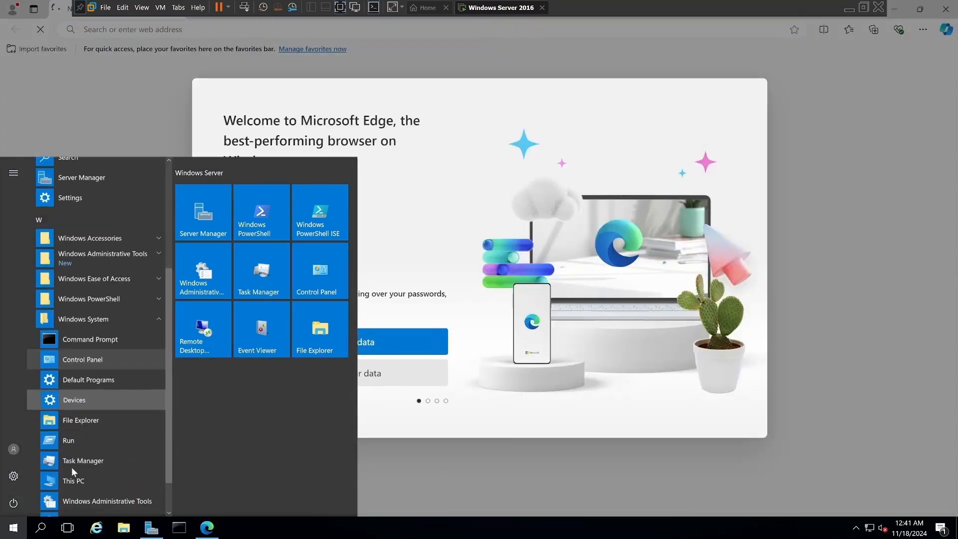
{"action": "right_click", "coordinate": [79, 355]}
{"action": "mouse_move", "coordinate": [112, 387]}
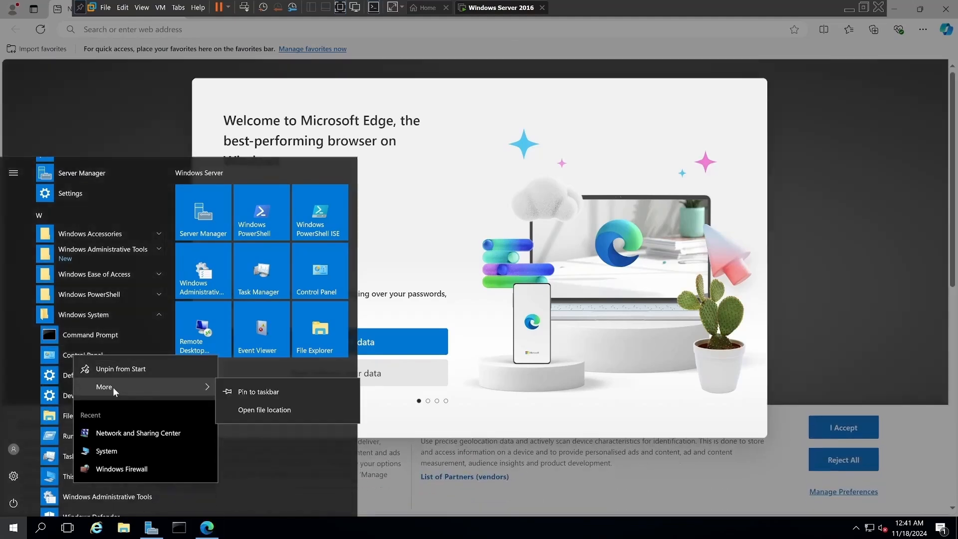
{"action": "left_click", "coordinate": [238, 392]}
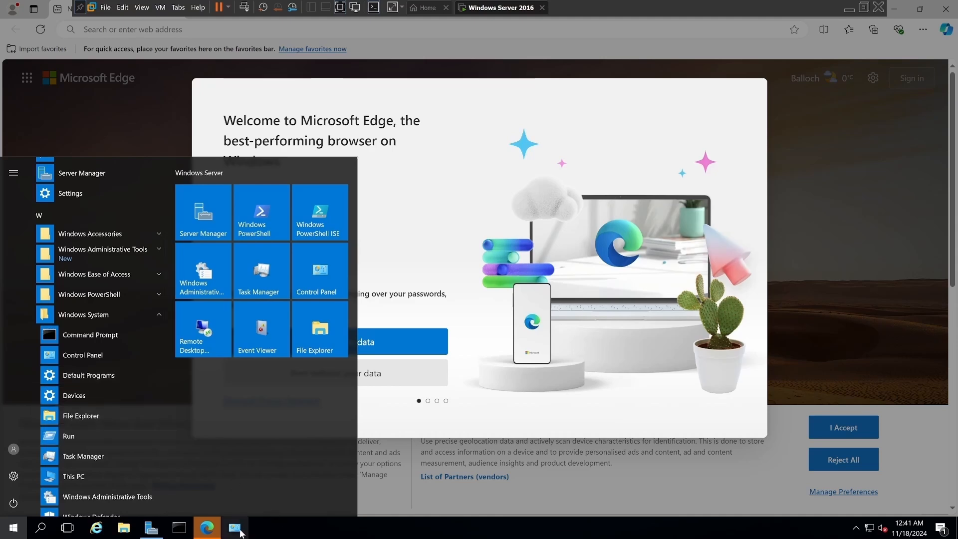
{"action": "left_click", "coordinate": [462, 490]}
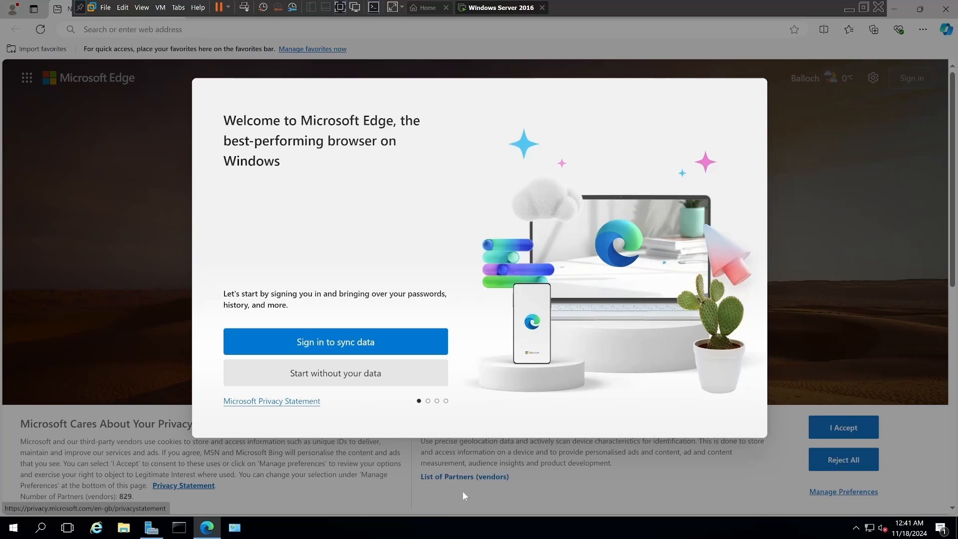
Complete Microsoft Edge's welcome setup without signing in or importing data, declining regular data transfer and the personalized Microsoft experience.
{"action": "left_click", "coordinate": [336, 381]}
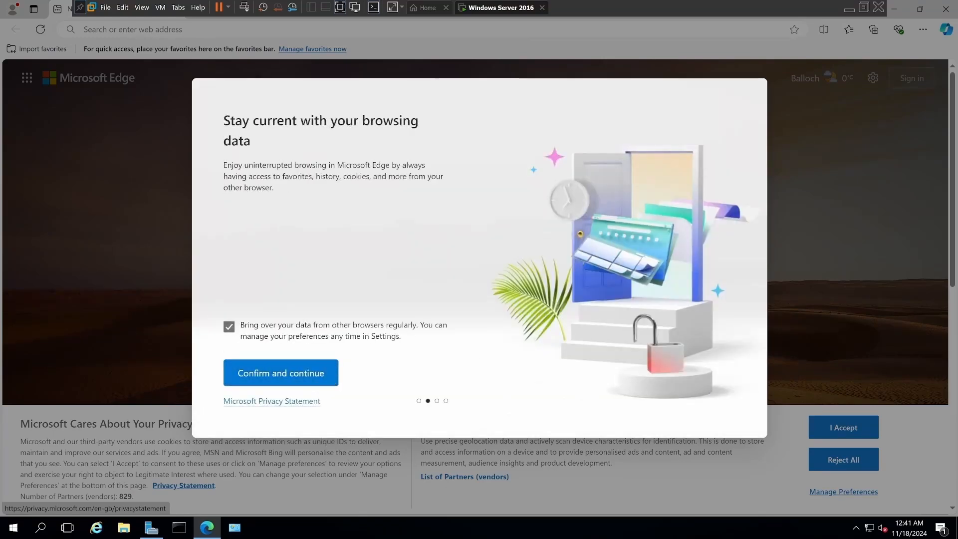
{"action": "left_click", "coordinate": [228, 327]}
{"action": "left_click", "coordinate": [302, 380]}
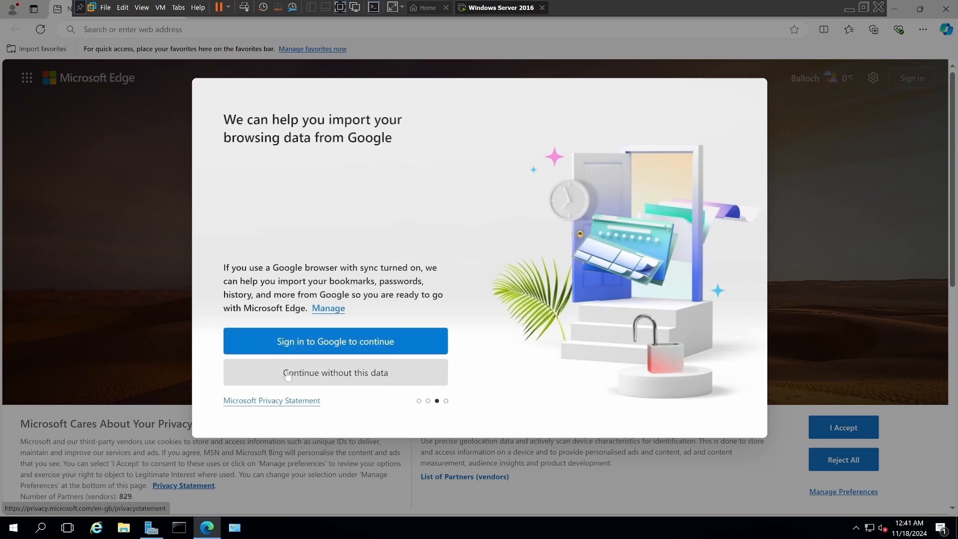
{"action": "left_click", "coordinate": [289, 370]}
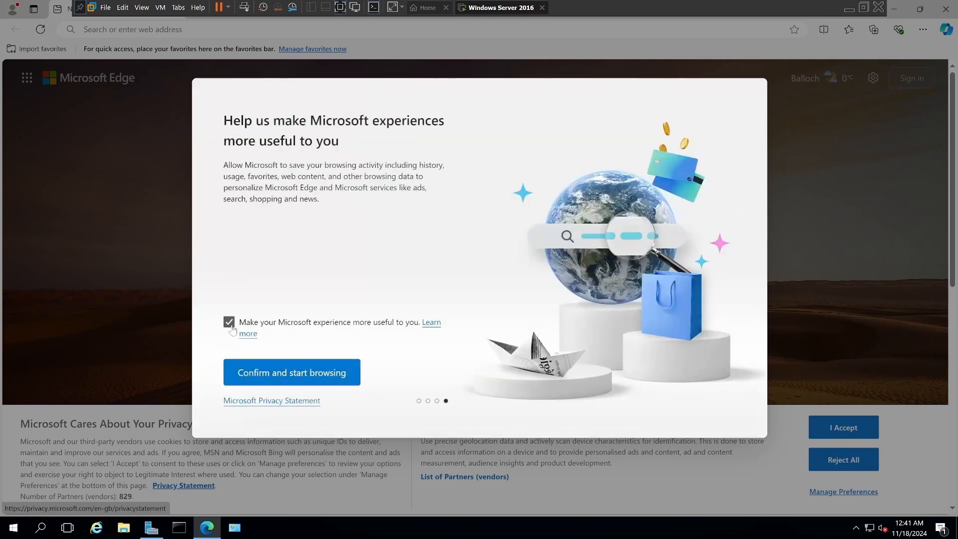
{"action": "left_click", "coordinate": [228, 322]}
{"action": "left_click", "coordinate": [298, 372]}
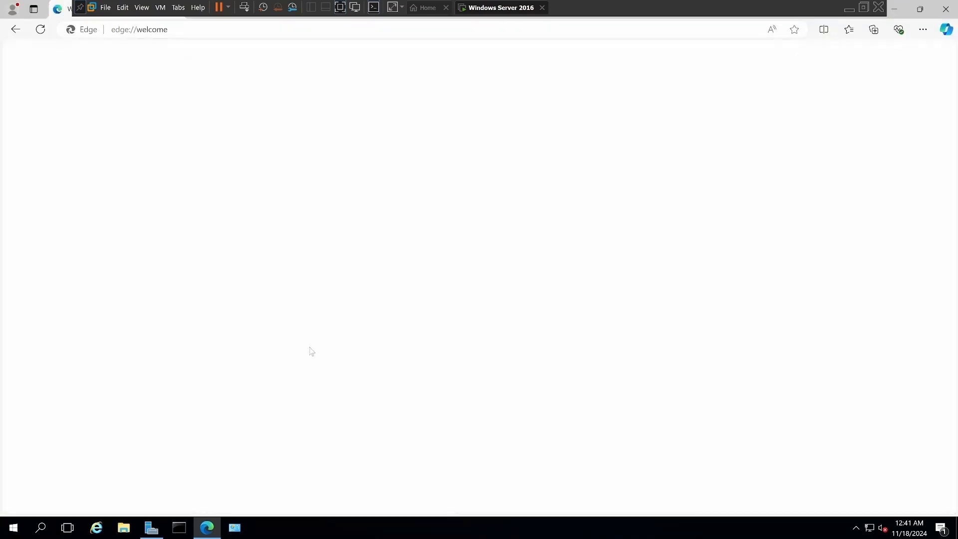
Set the browser's overall appearance to Dark and finish the theme setup without pinning any websites to the taskbar.
{"action": "left_click", "coordinate": [642, 145]}
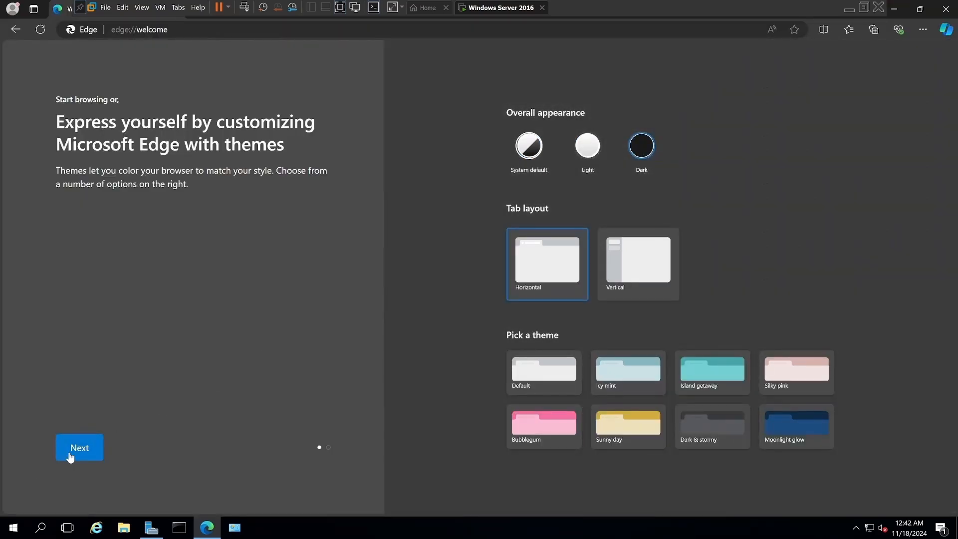
{"action": "left_click", "coordinate": [69, 455]}
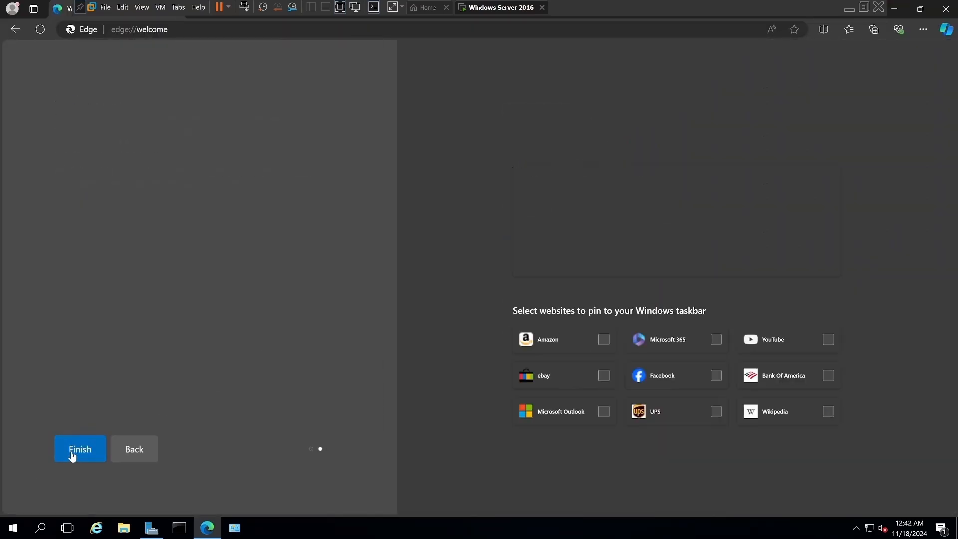
{"action": "left_click", "coordinate": [99, 450]}
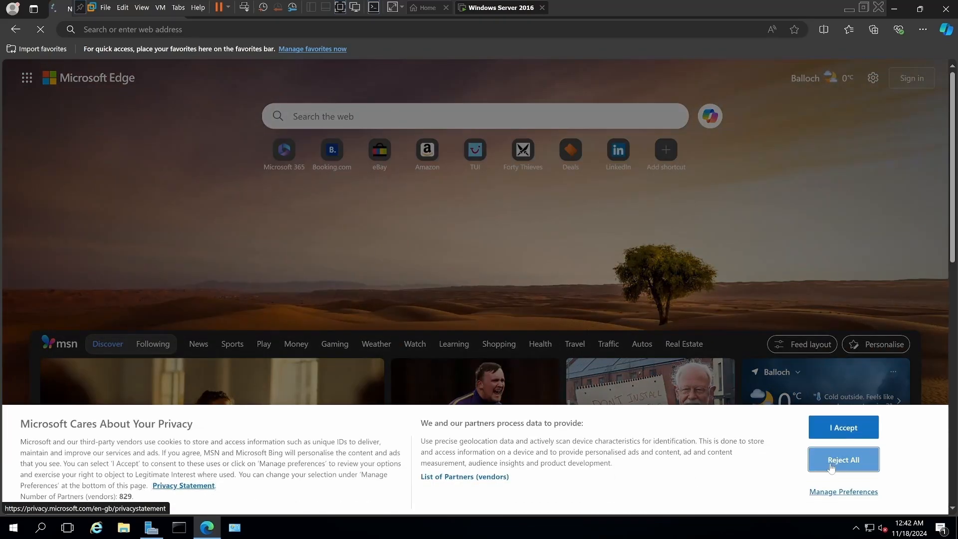
Reject all optional cookies on the new tab page and run the trending web search for Barry McGuigan.
{"action": "left_click", "coordinate": [831, 468]}
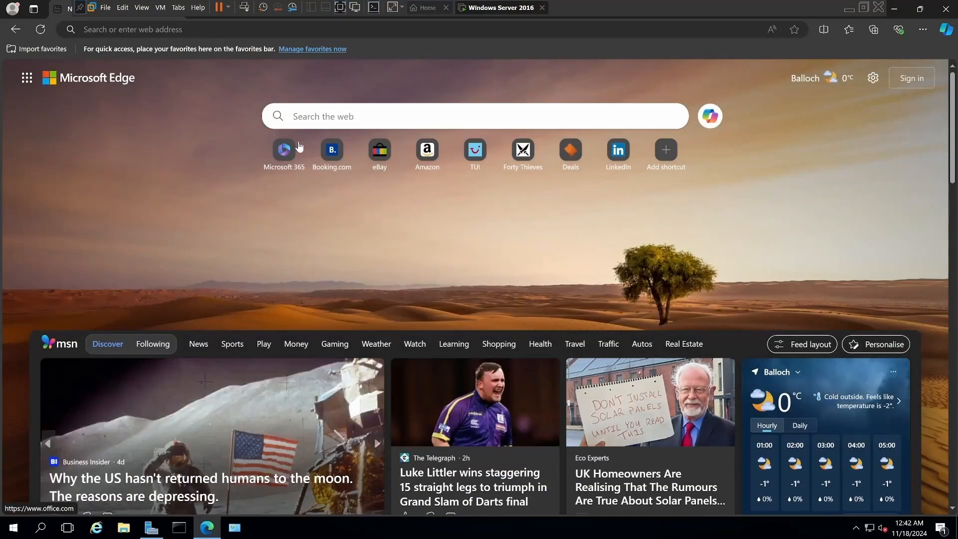
{"action": "left_click", "coordinate": [307, 116]}
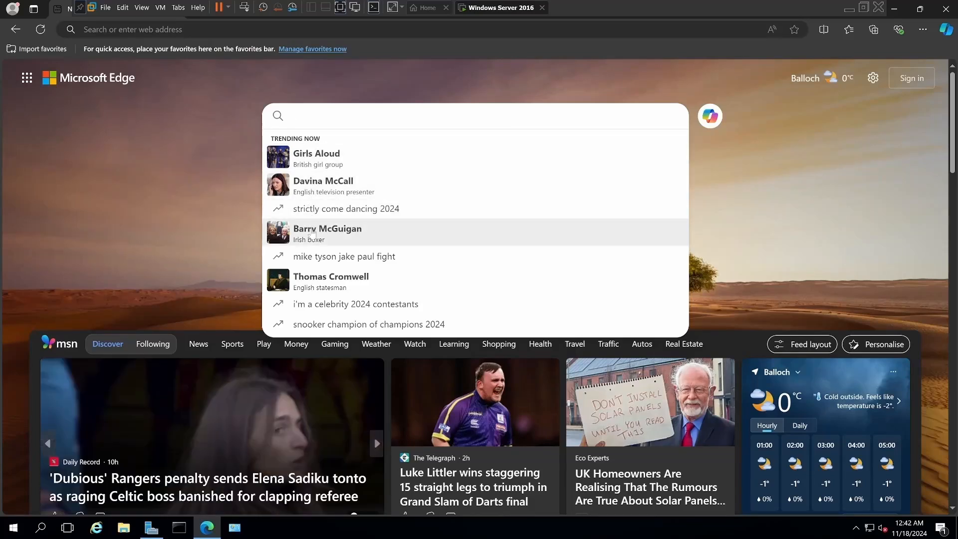
{"action": "left_click", "coordinate": [312, 233]}
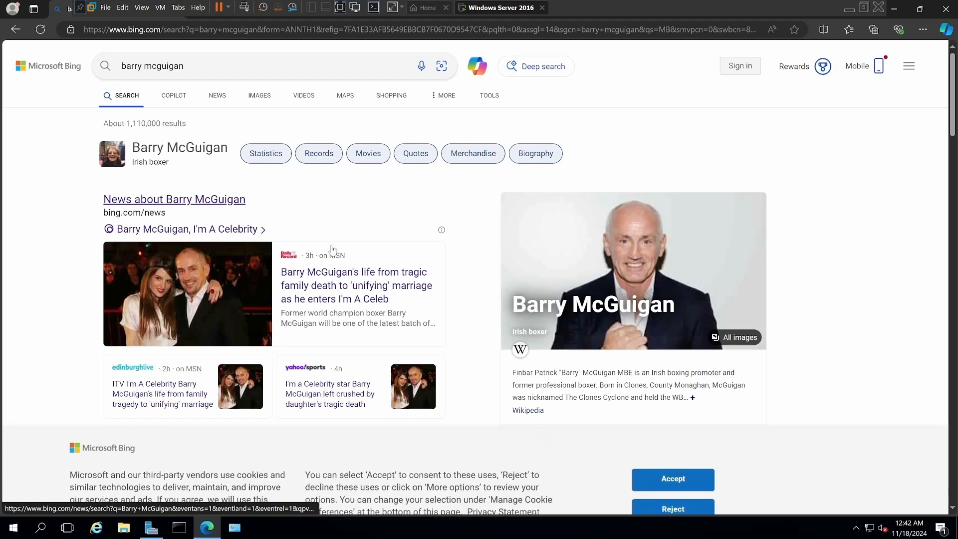
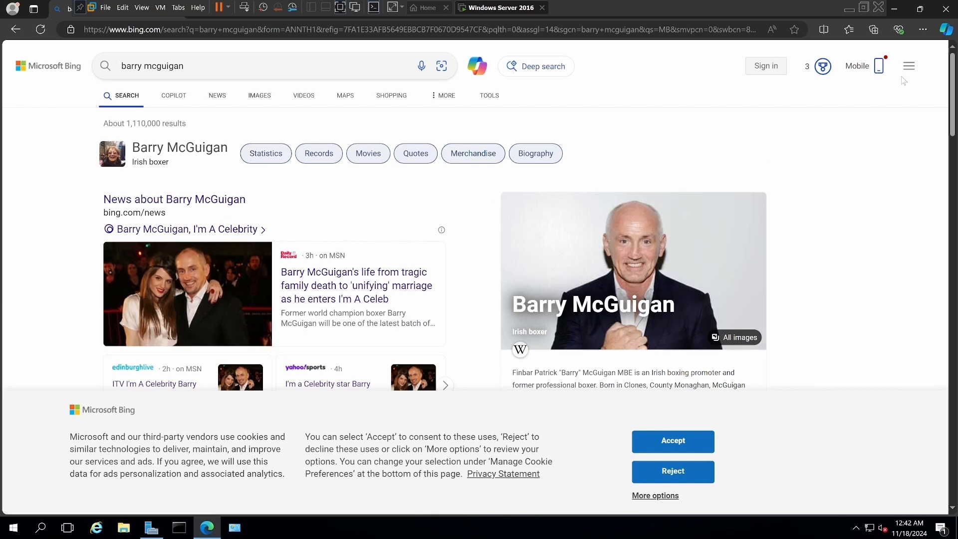
Close the Barry McGuigan search browser window and switch the desktop to small icons.
{"action": "left_click", "coordinate": [944, 10]}
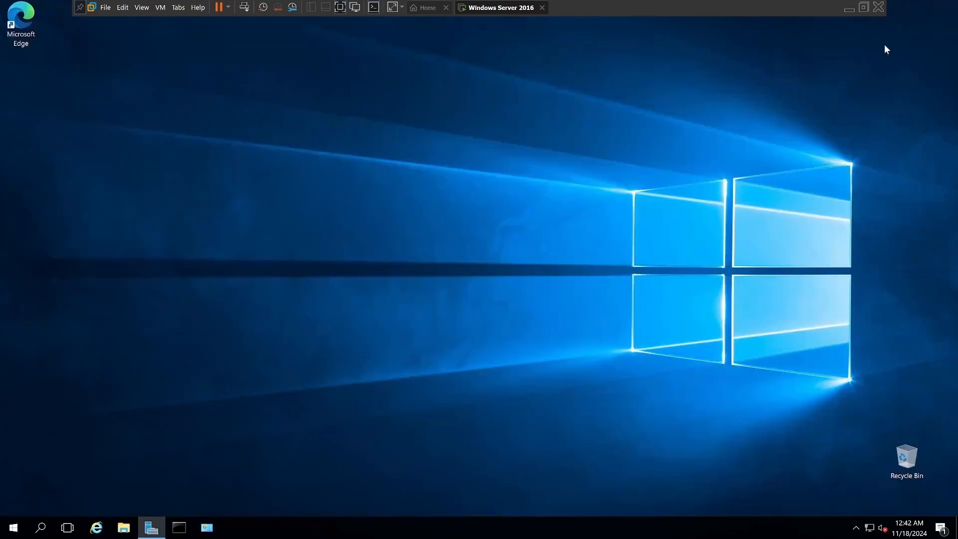
{"action": "right_click", "coordinate": [50, 88]}
{"action": "mouse_move", "coordinate": [79, 99]}
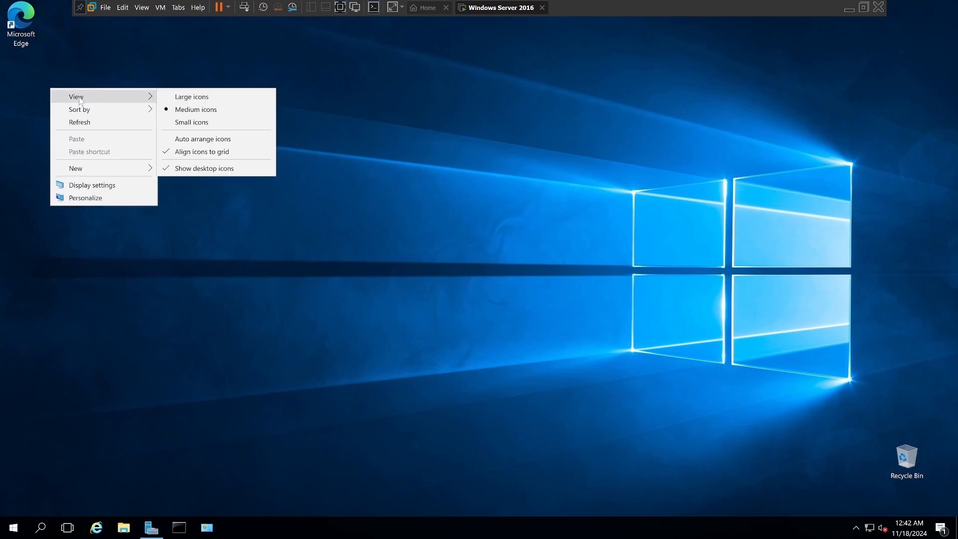
{"action": "left_click", "coordinate": [161, 122]}
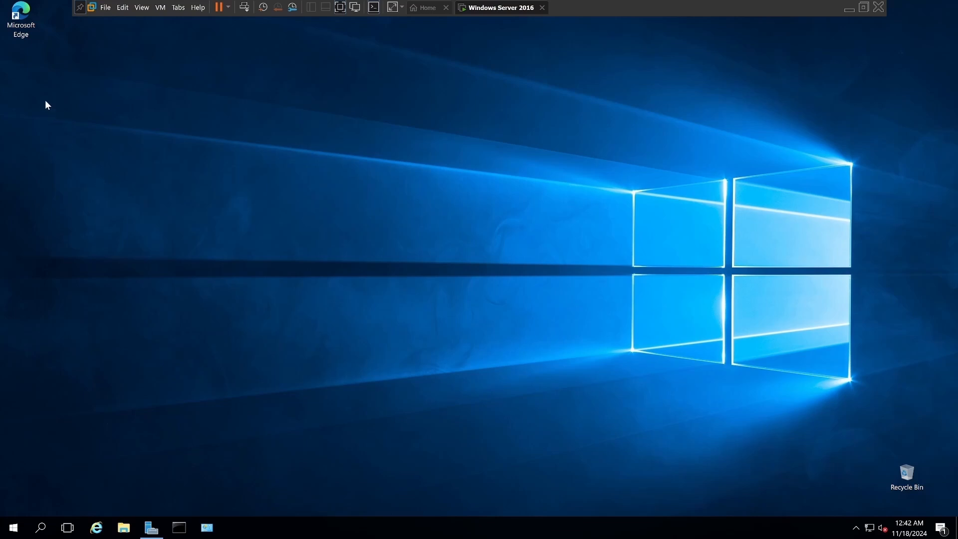
Create a desktop folder named MSIWrapperDeployment and place it directly below the Microsoft Edge shortcut.
{"action": "right_click", "coordinate": [14, 97]}
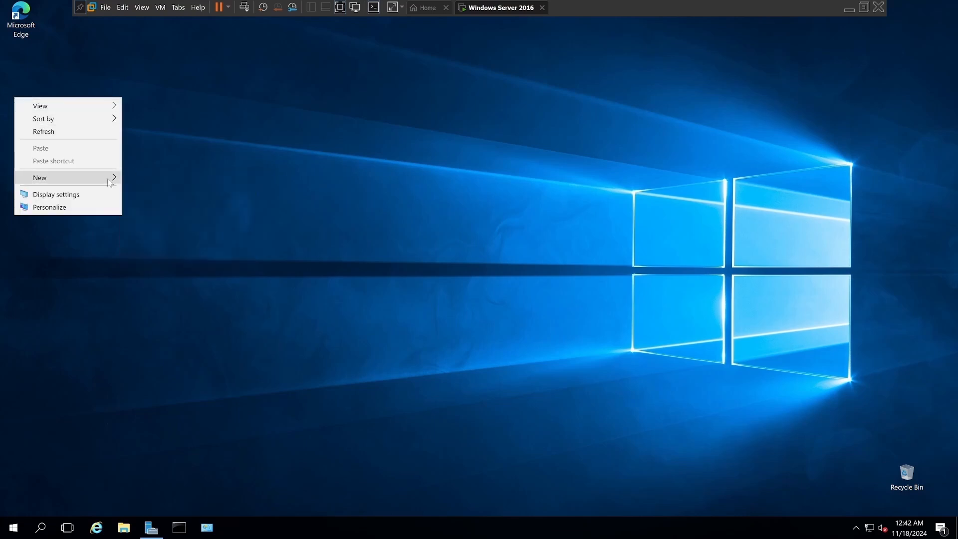
{"action": "mouse_move", "coordinate": [108, 182]}
{"action": "left_click", "coordinate": [148, 179]}
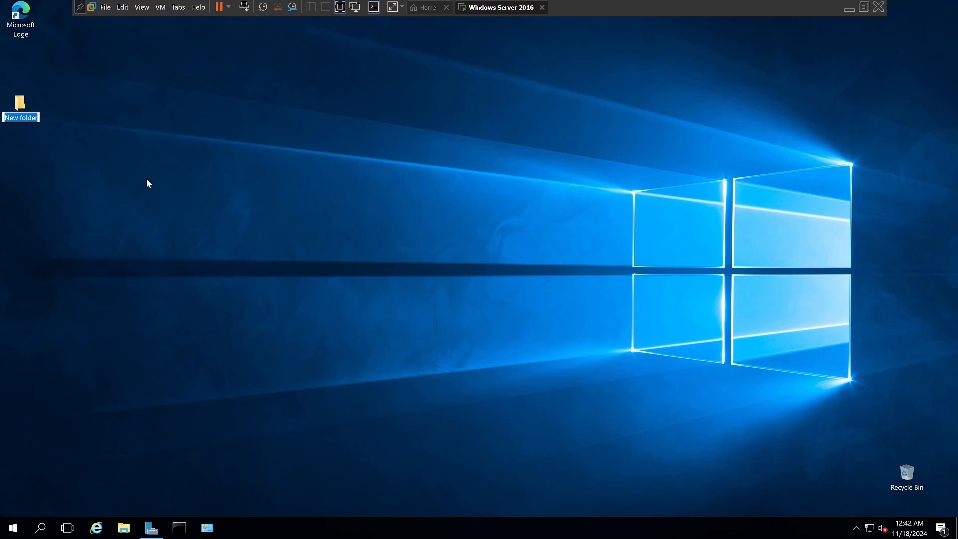
{"action": "type", "text": "MSIWrapperDe"}
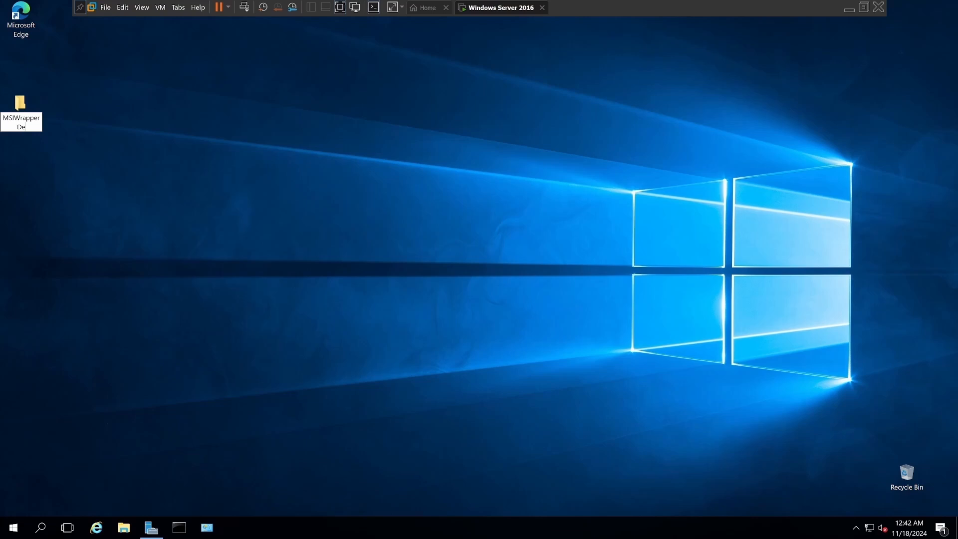
{"action": "type", "text": "ployment"}
{"action": "key", "text": "Return"}
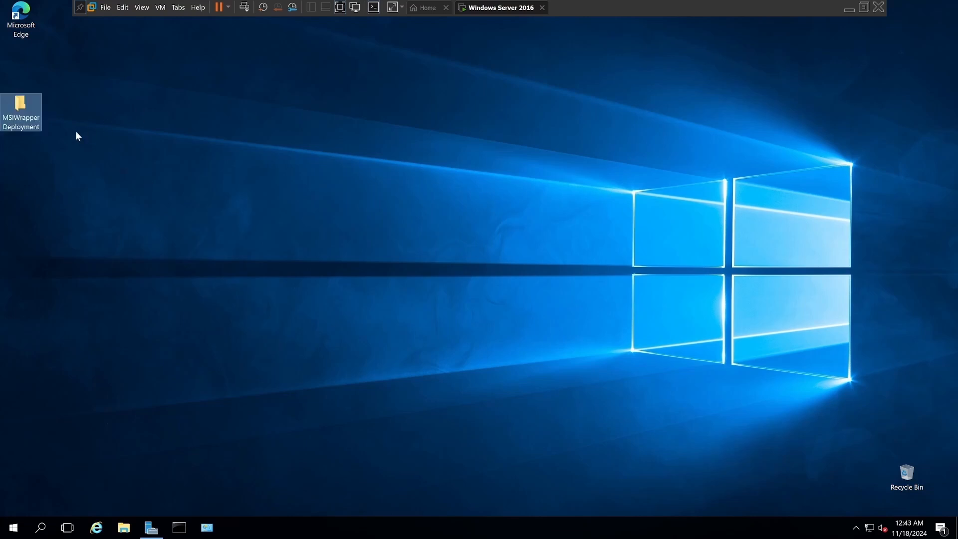
{"action": "left_click_drag", "start_coordinate": [20, 108], "coordinate": [16, 63]}
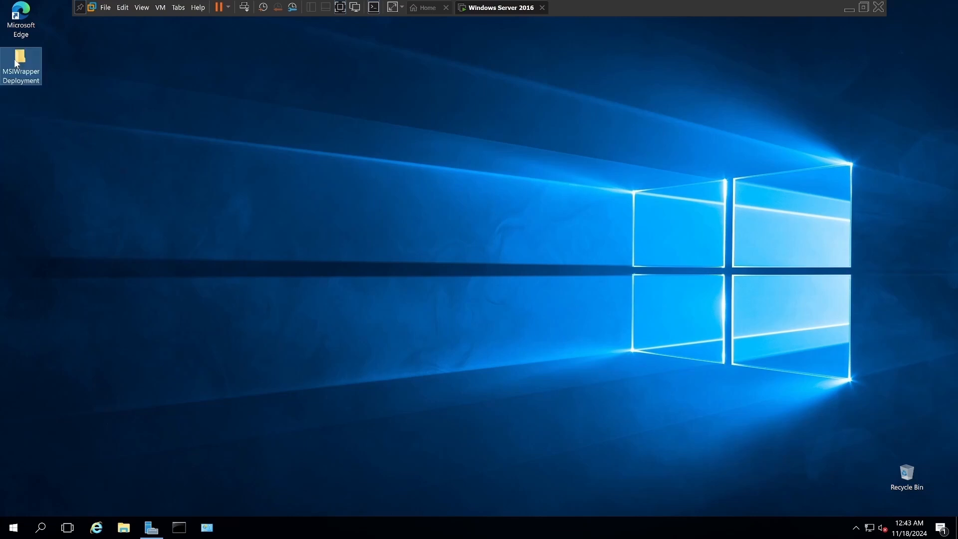
Turn on sharing for the MSIWrapperDeployment folder in its advanced sharing settings.
{"action": "right_click", "coordinate": [19, 61]}
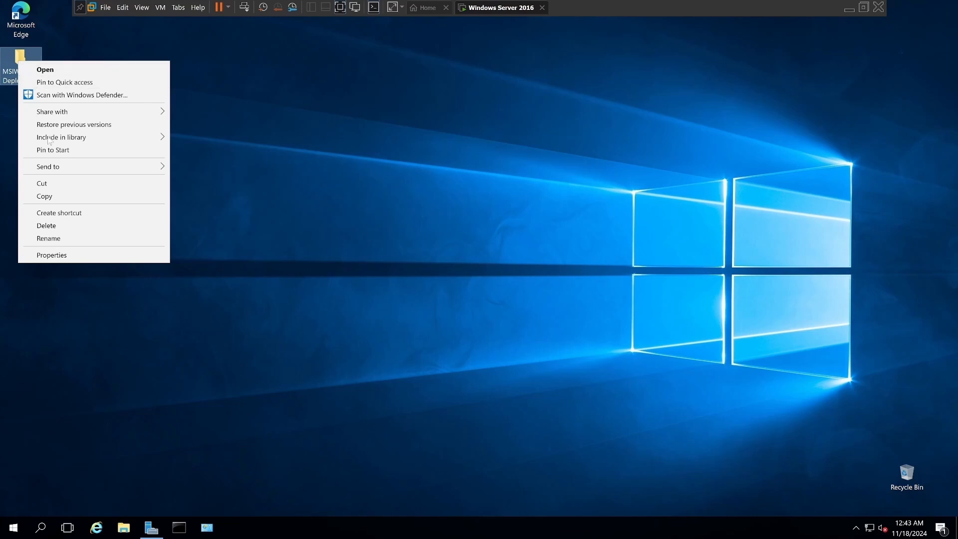
{"action": "left_click", "coordinate": [53, 255]}
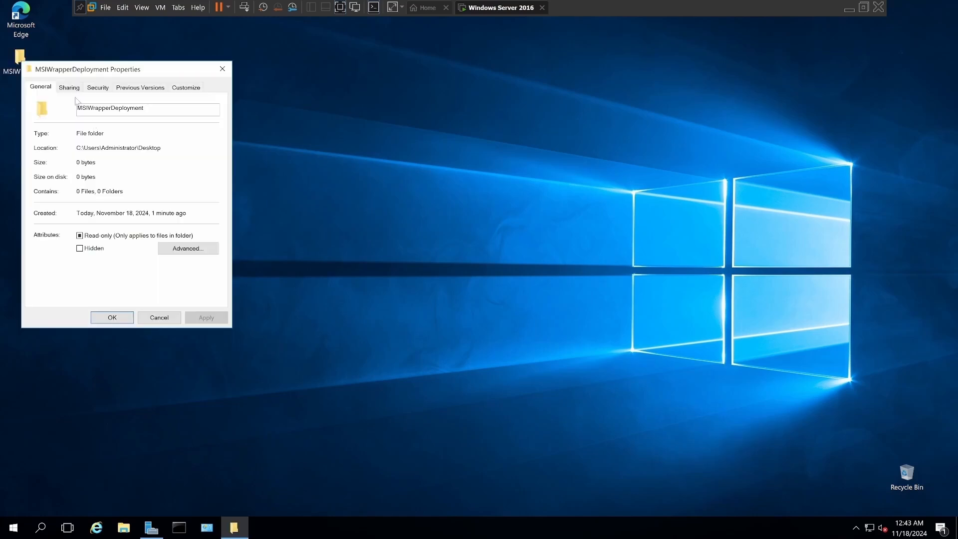
{"action": "left_click", "coordinate": [69, 89]}
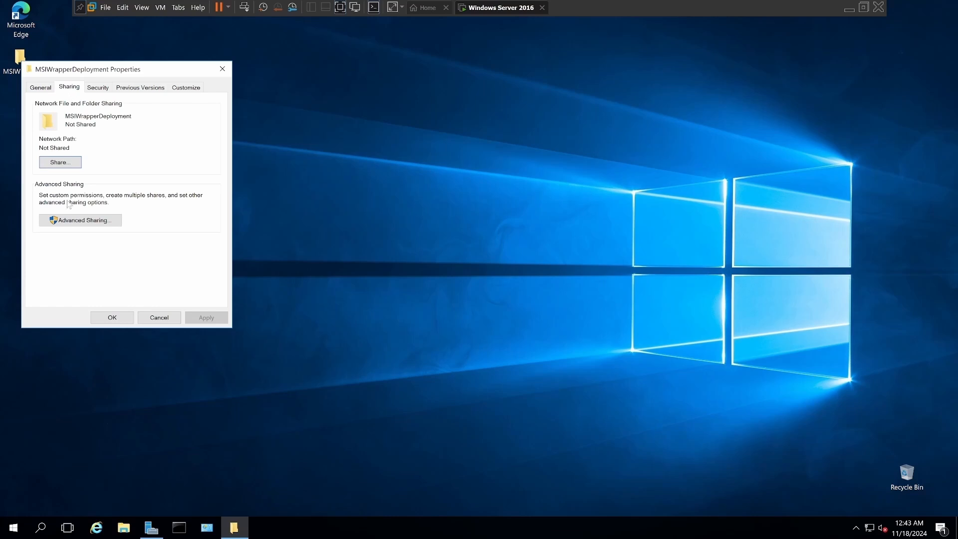
{"action": "left_click", "coordinate": [72, 220]}
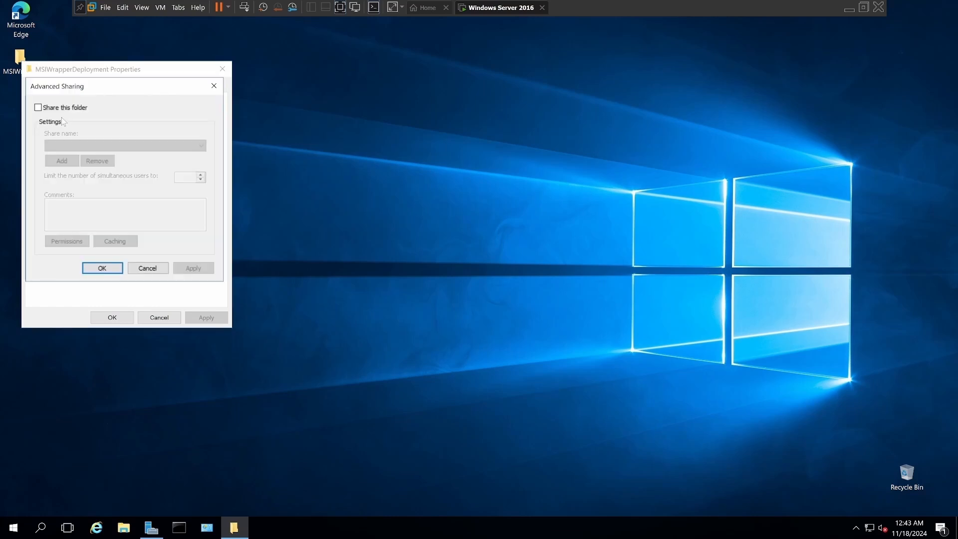
{"action": "left_click", "coordinate": [38, 107]}
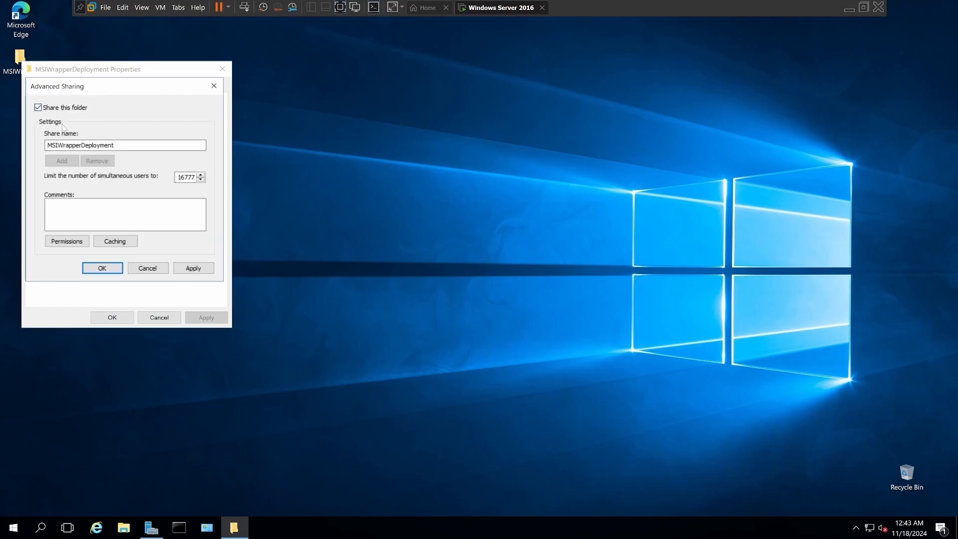
Allow Everyone Full Control on the MSIWrapperDeployment share, apply the sharing settings and close the folder's properties.
{"action": "left_click", "coordinate": [65, 242]}
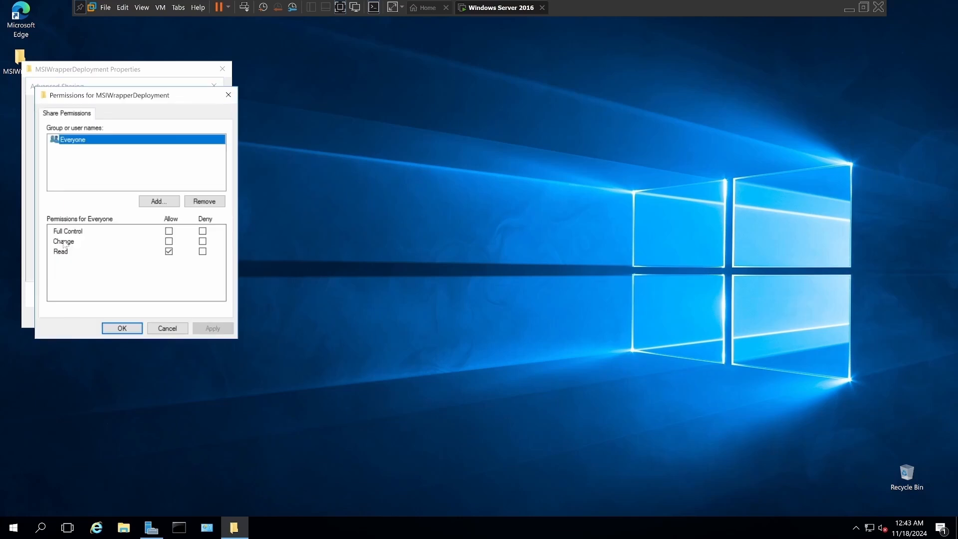
{"action": "left_click", "coordinate": [169, 232]}
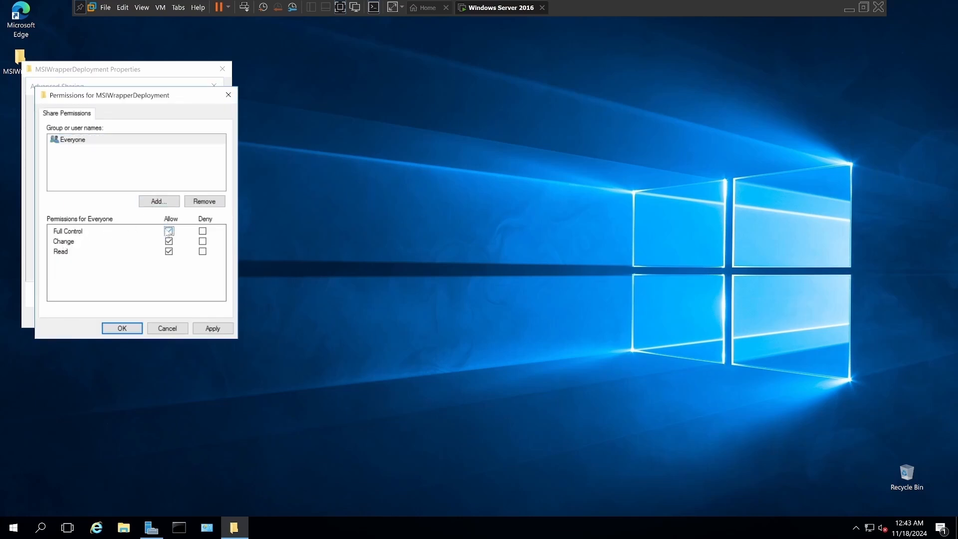
{"action": "left_click", "coordinate": [209, 328]}
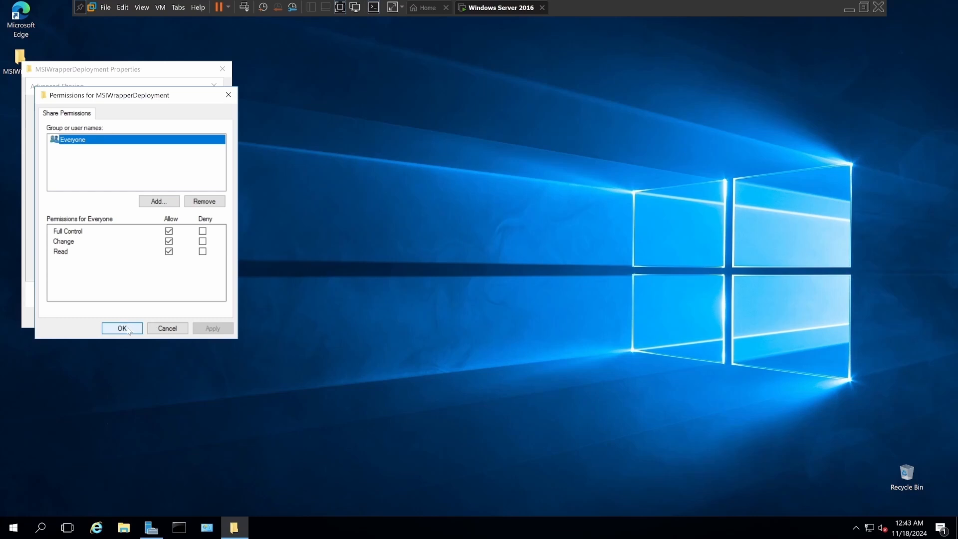
{"action": "left_click", "coordinate": [126, 328]}
{"action": "left_click", "coordinate": [193, 268]}
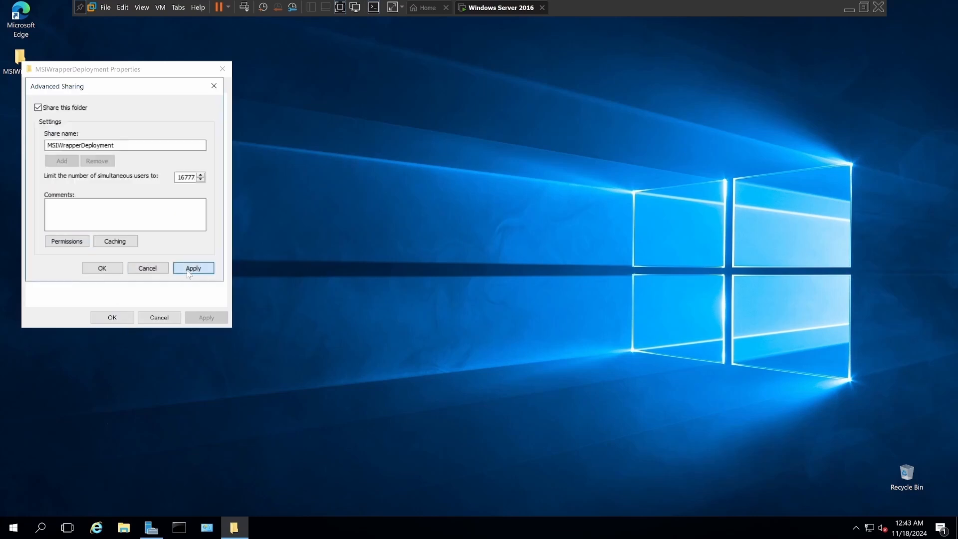
{"action": "left_click", "coordinate": [102, 269]}
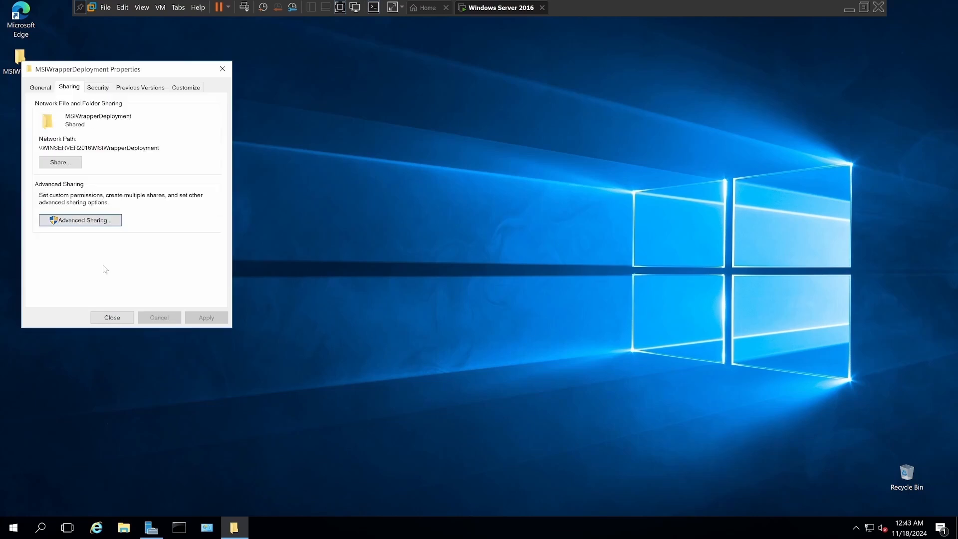
{"action": "left_click", "coordinate": [123, 319]}
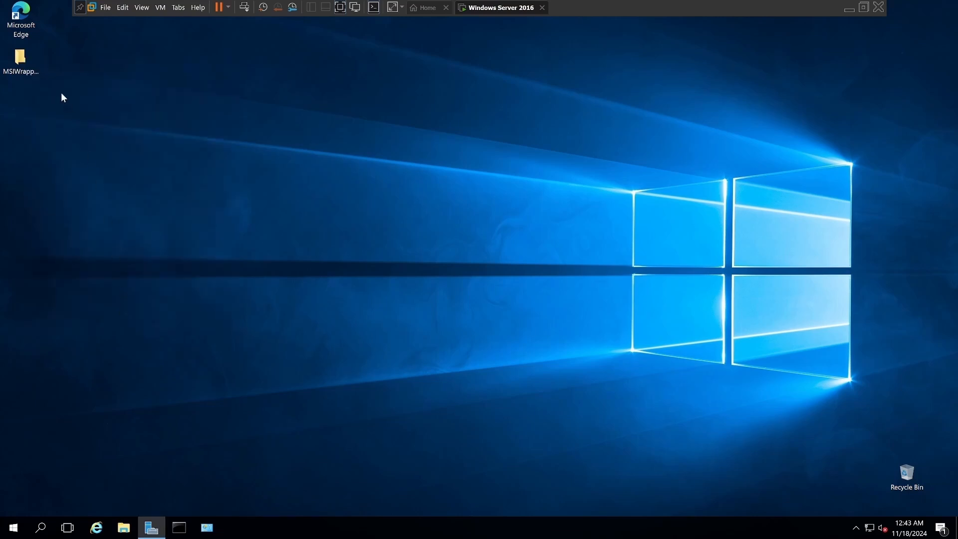
Check the network path in the MSIWrapperDeployment folder's sharing properties, highlight it and close the properties.
{"action": "right_click", "coordinate": [23, 68]}
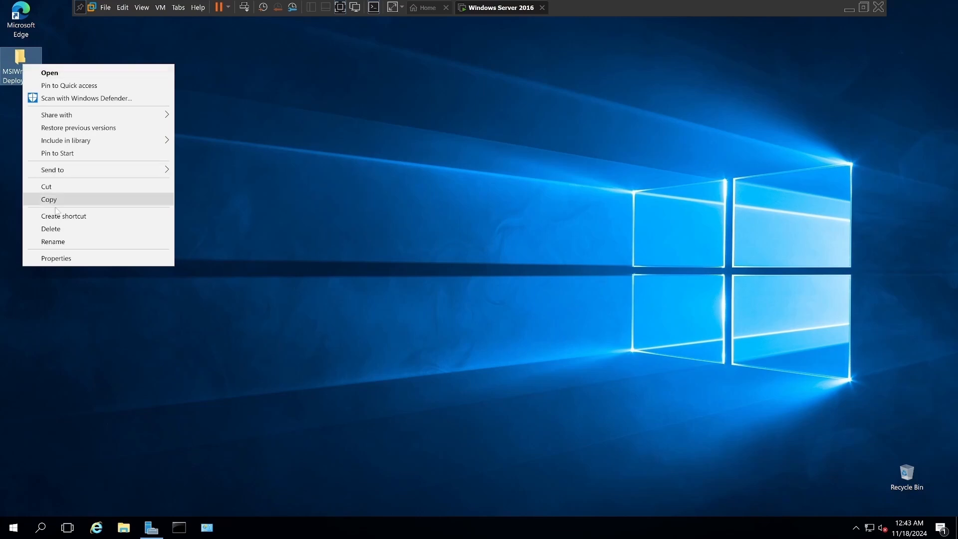
{"action": "left_click", "coordinate": [56, 262]}
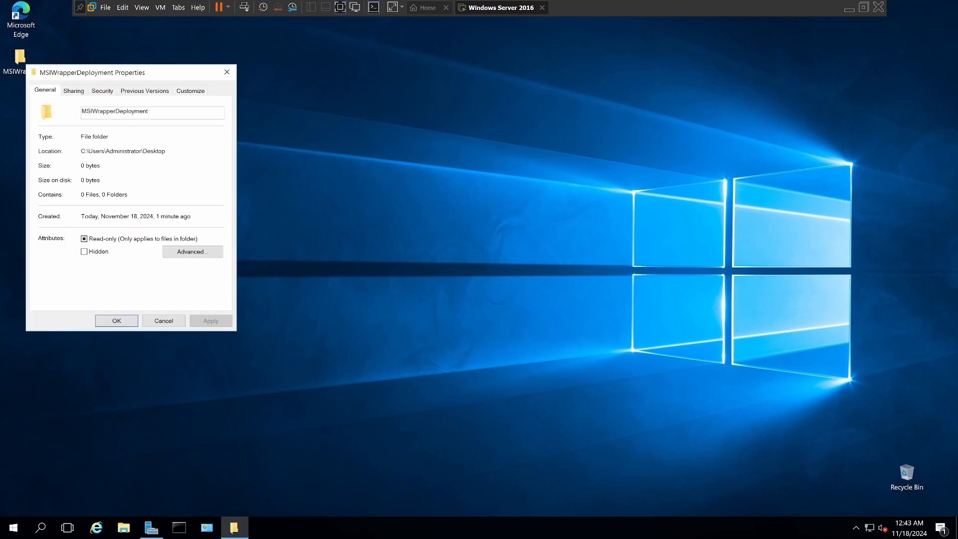
{"action": "left_click", "coordinate": [77, 92]}
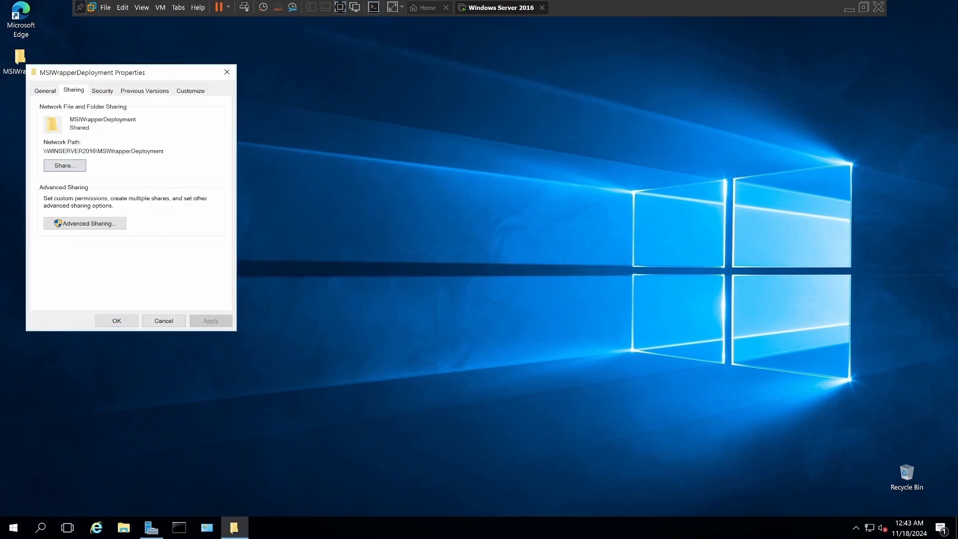
{"action": "left_click_drag", "start_coordinate": [164, 151], "coordinate": [53, 150]}
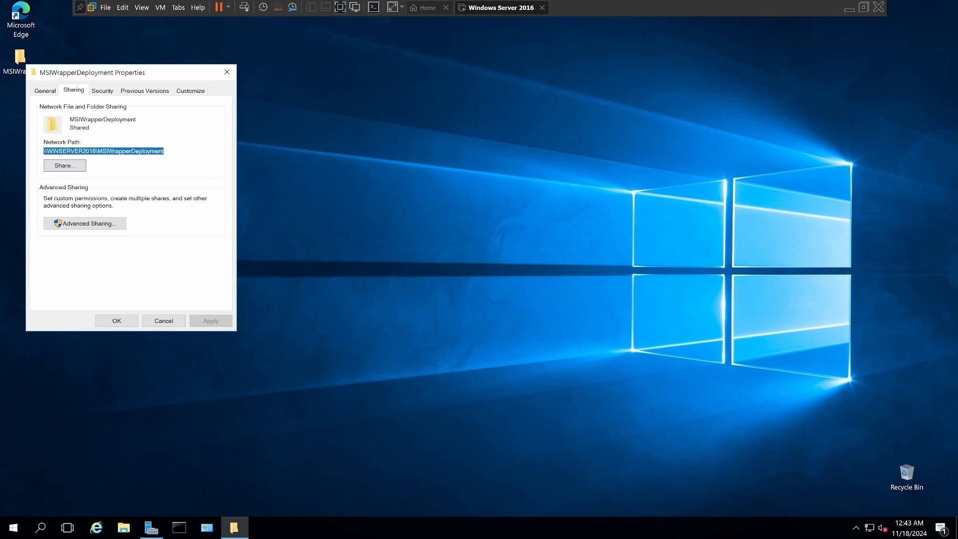
{"action": "left_click", "coordinate": [273, 152]}
{"action": "left_click", "coordinate": [229, 74]}
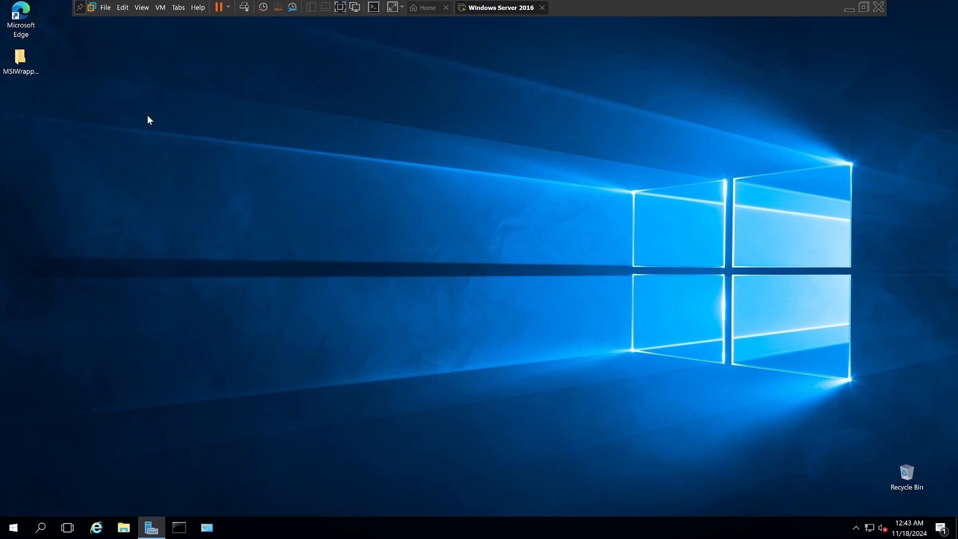
Create a desktop text document named deploymenttext and place it below the MSIWrapperDeployment folder.
{"action": "right_click", "coordinate": [119, 238]}
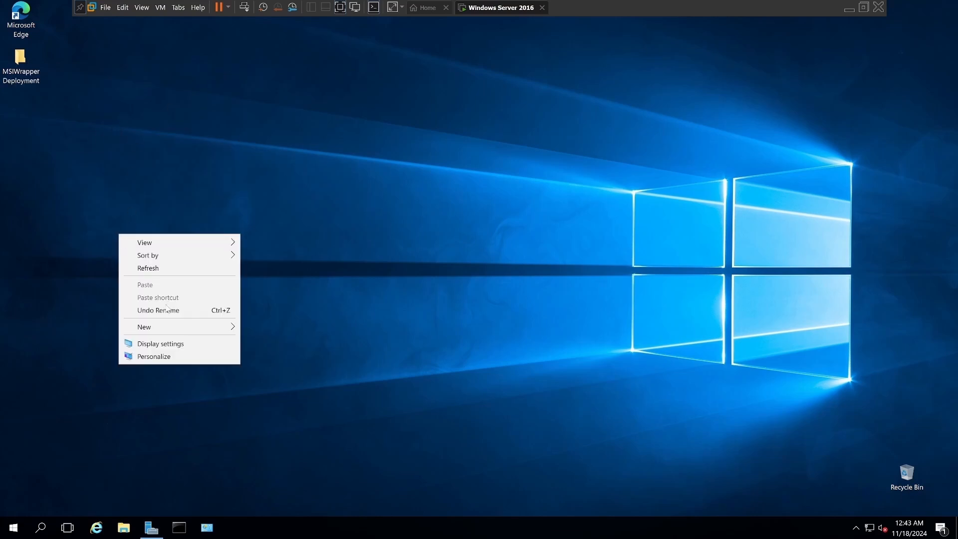
{"action": "mouse_move", "coordinate": [170, 328]}
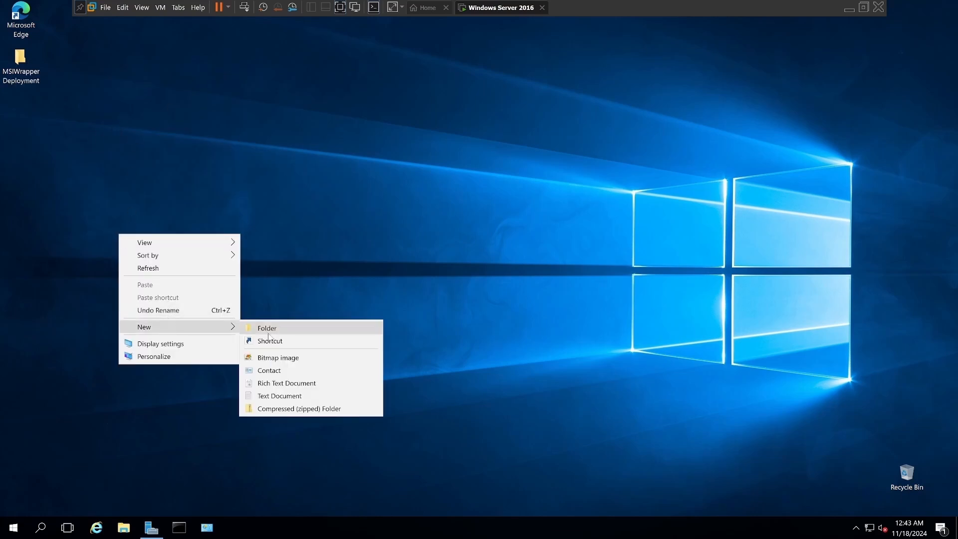
{"action": "left_click", "coordinate": [267, 396]}
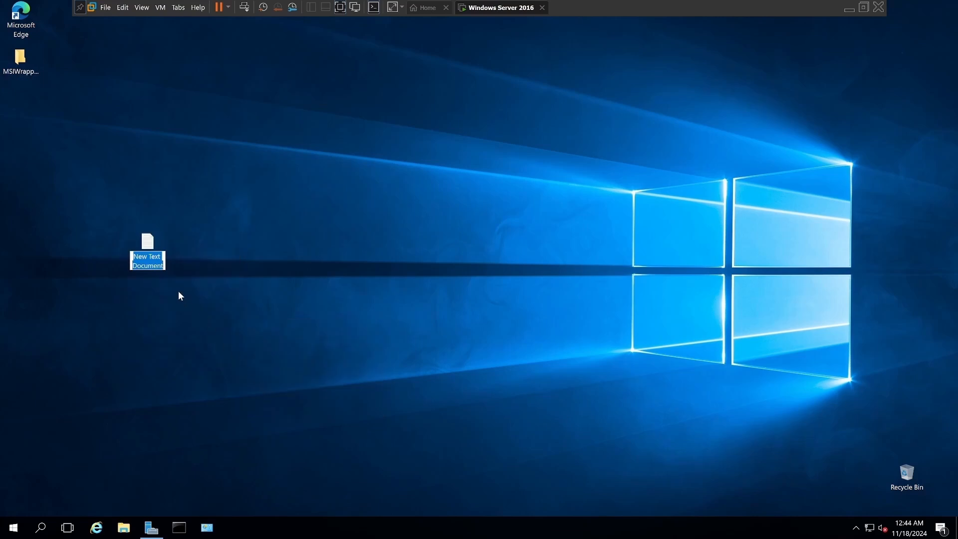
{"action": "type", "text": "depl"}
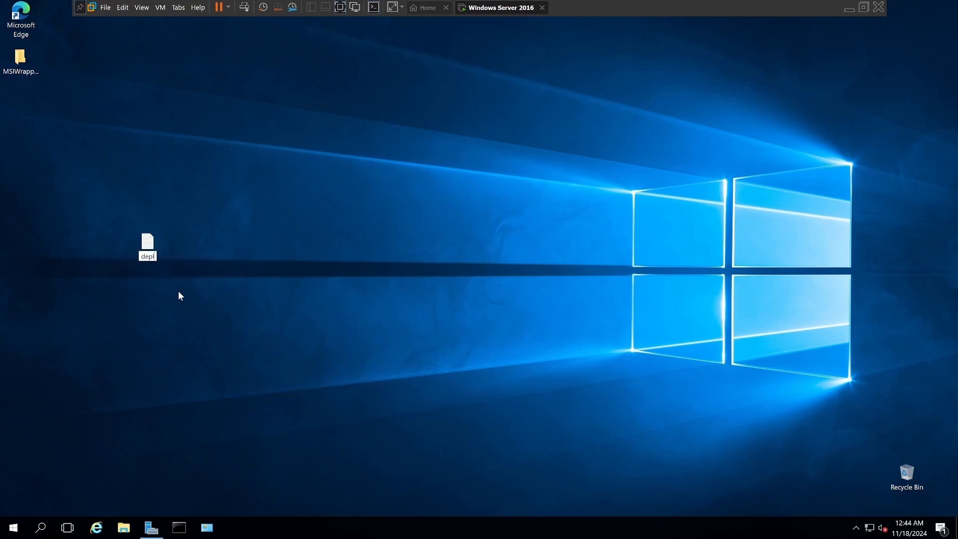
{"action": "type", "text": "oymenttext"}
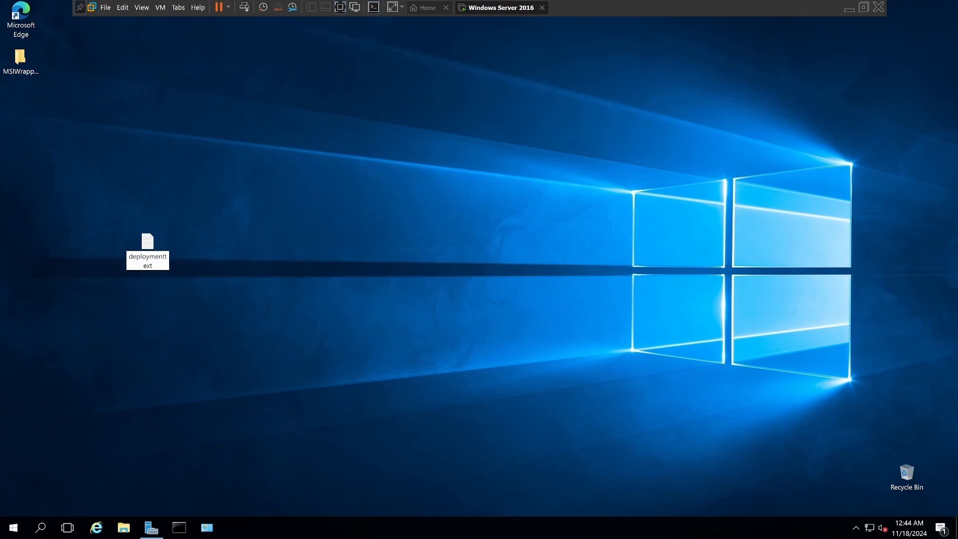
{"action": "key", "text": "Return"}
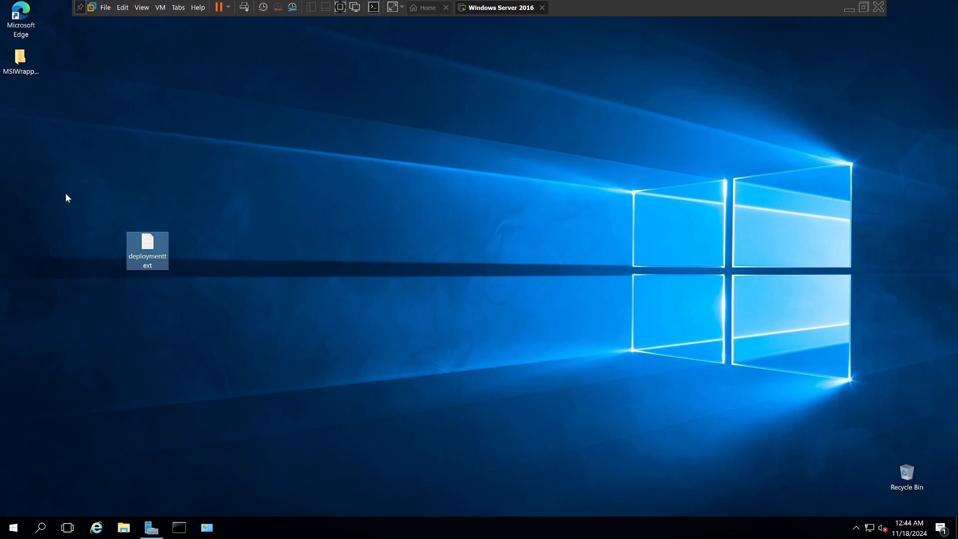
{"action": "left_click_drag", "start_coordinate": [145, 252], "coordinate": [71, 181]}
{"action": "left_click_drag", "start_coordinate": [17, 108], "coordinate": [17, 107]}
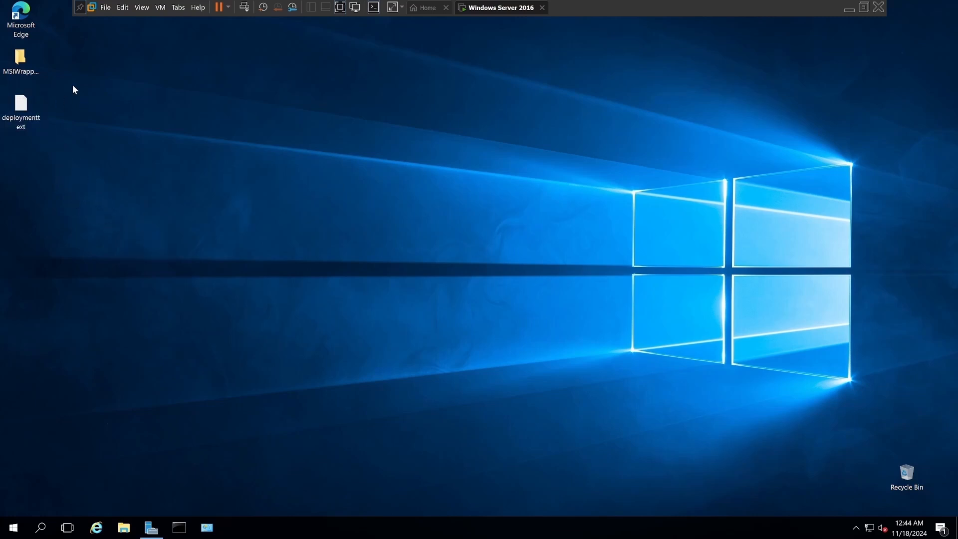
In Microsoft Edge, run the related search "exe to msi wrapper", reject Bing's optional cookies and open the exemsi.com Download page.
{"action": "double_click", "coordinate": [20, 12]}
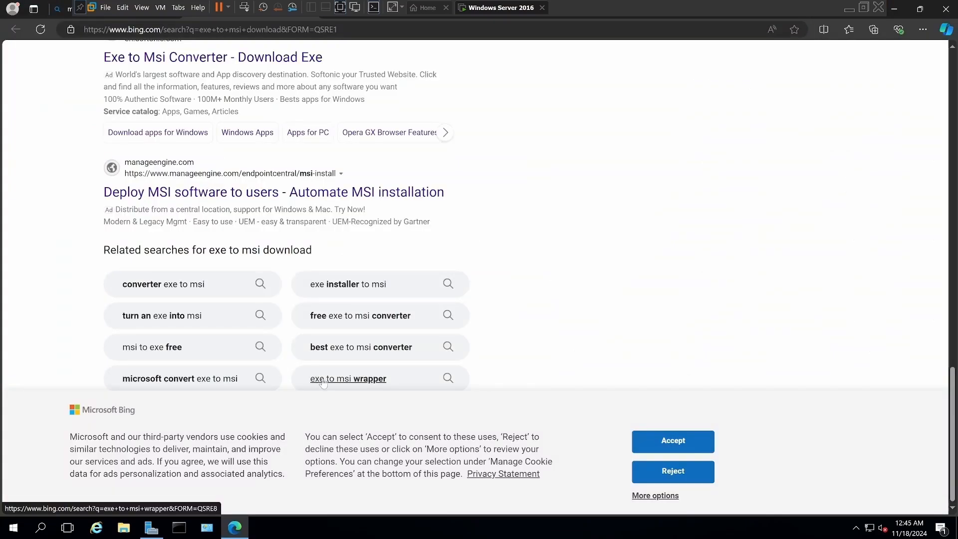
{"action": "left_click", "coordinate": [323, 380]}
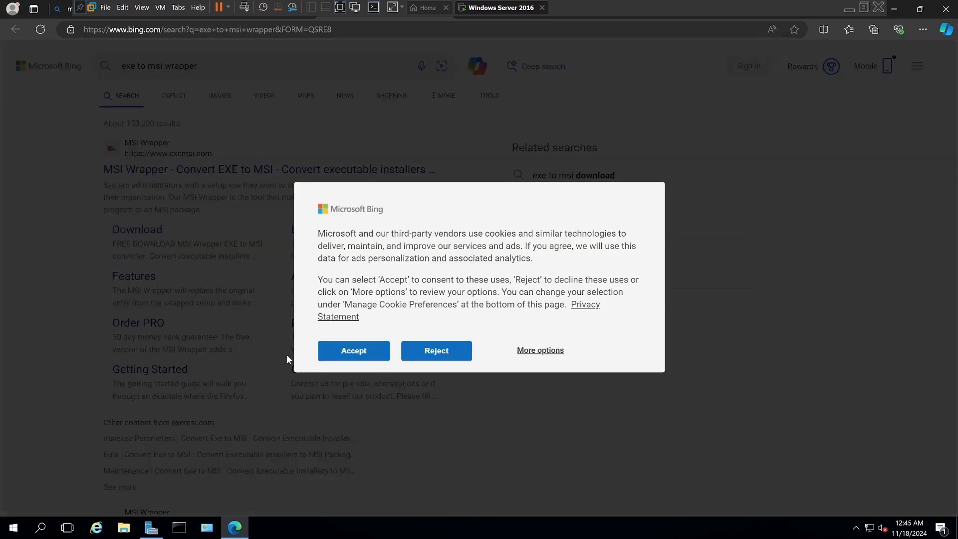
{"action": "left_click", "coordinate": [435, 350]}
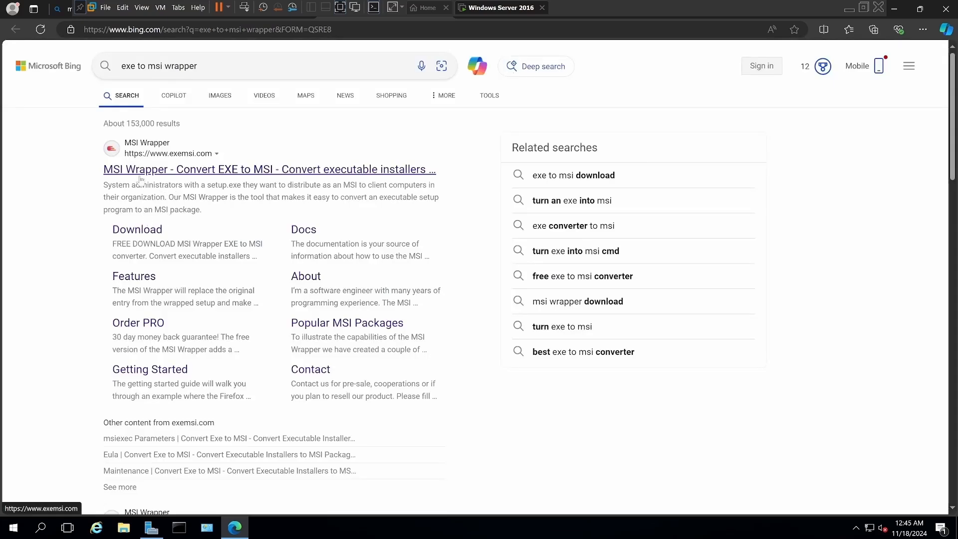
{"action": "left_click", "coordinate": [143, 230]}
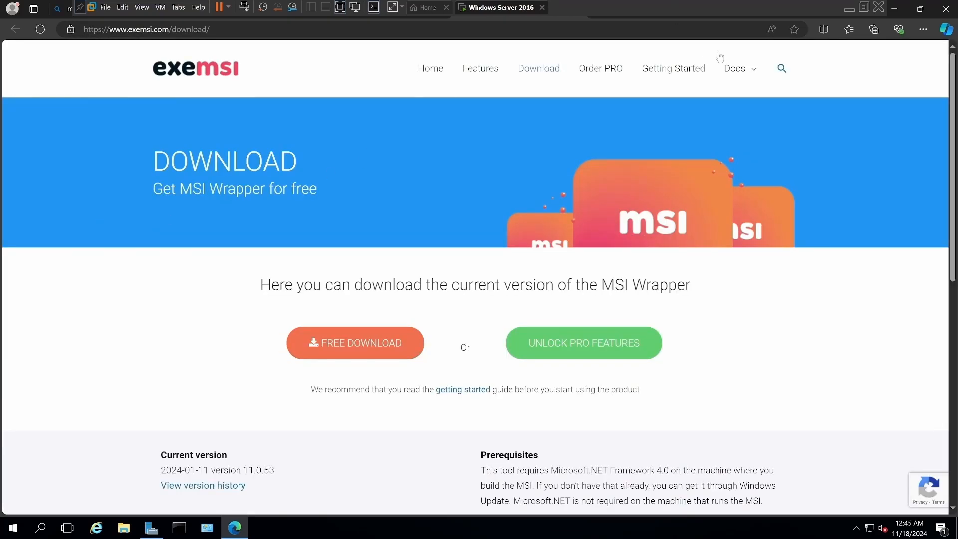
Save the exemsi.com Download page to the favorites bar and download the free version of MSI Wrapper.
{"action": "left_click", "coordinate": [795, 29]}
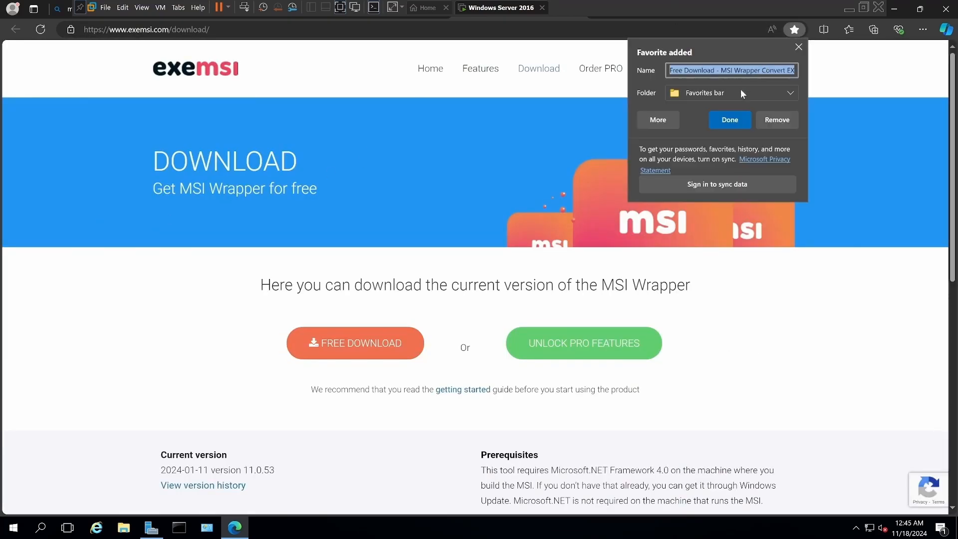
{"action": "left_click", "coordinate": [729, 119]}
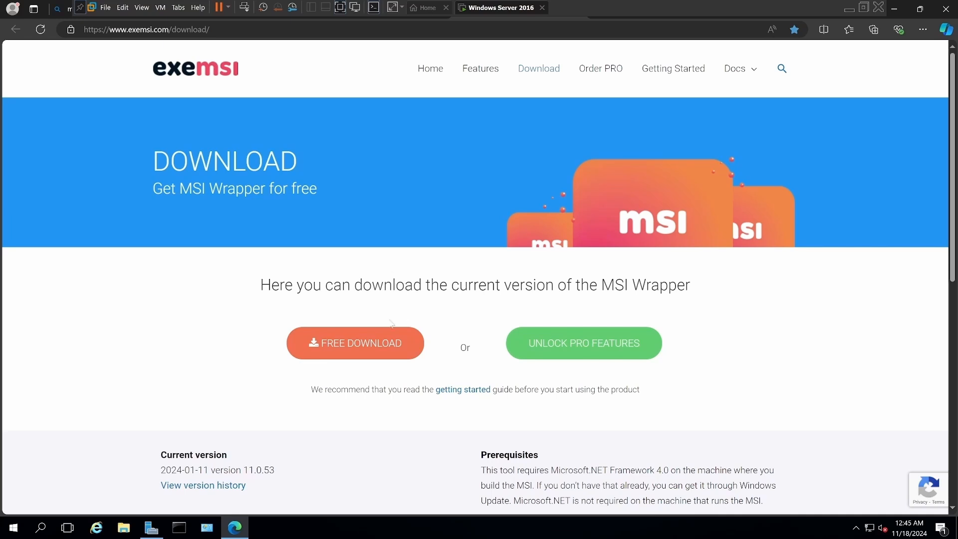
{"action": "left_click", "coordinate": [353, 341]}
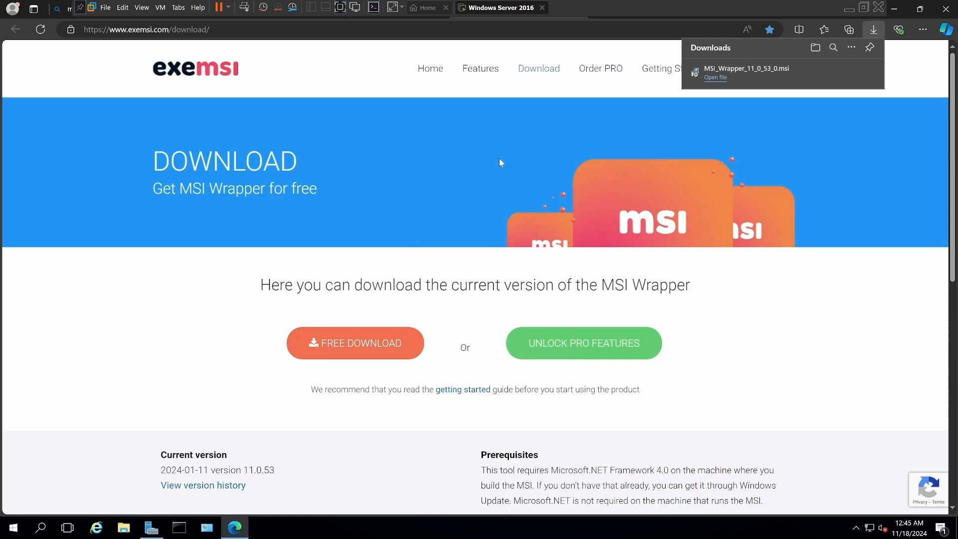
Open the exemsi.com Getting Started guide and read through its walkthrough for converting the Firefox setup to an MSI package.
{"action": "left_click", "coordinate": [648, 91]}
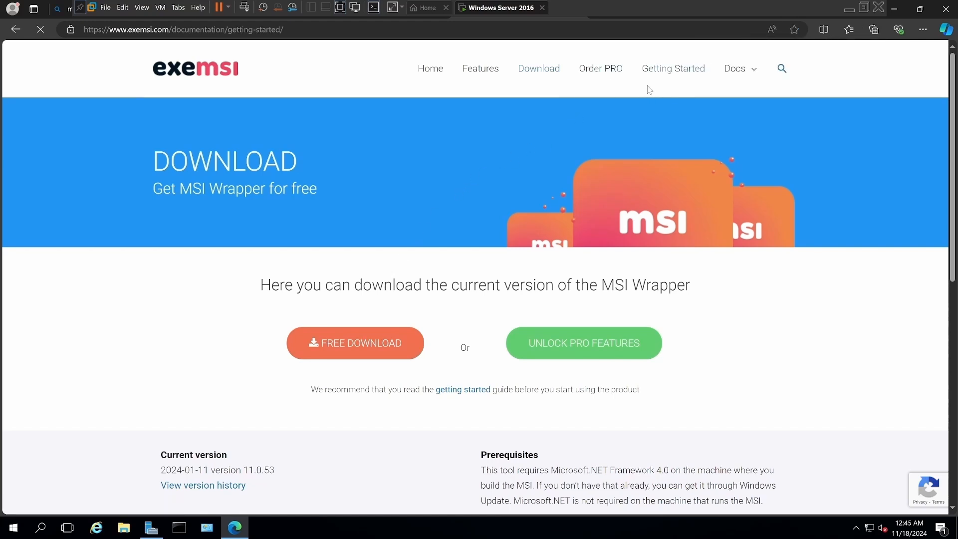
{"action": "mouse_move", "coordinate": [746, 78]}
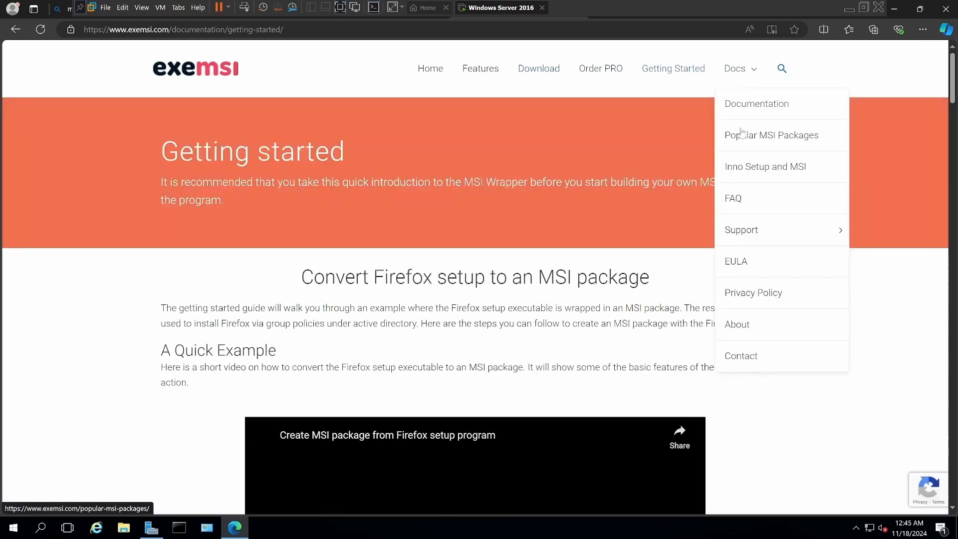
{"action": "mouse_move", "coordinate": [732, 233]}
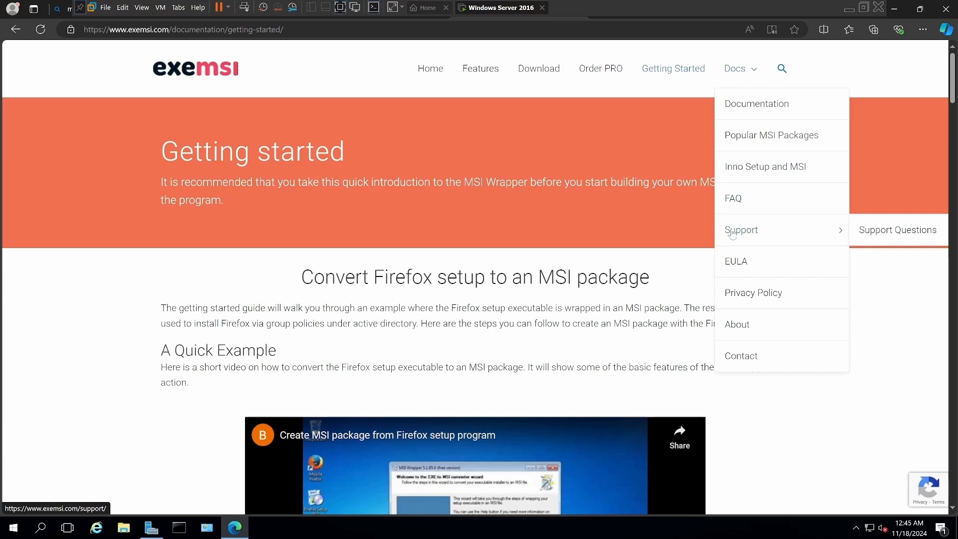
{"action": "scroll", "coordinate": [457, 348], "scroll_direction": "down", "scroll_amount": 3}
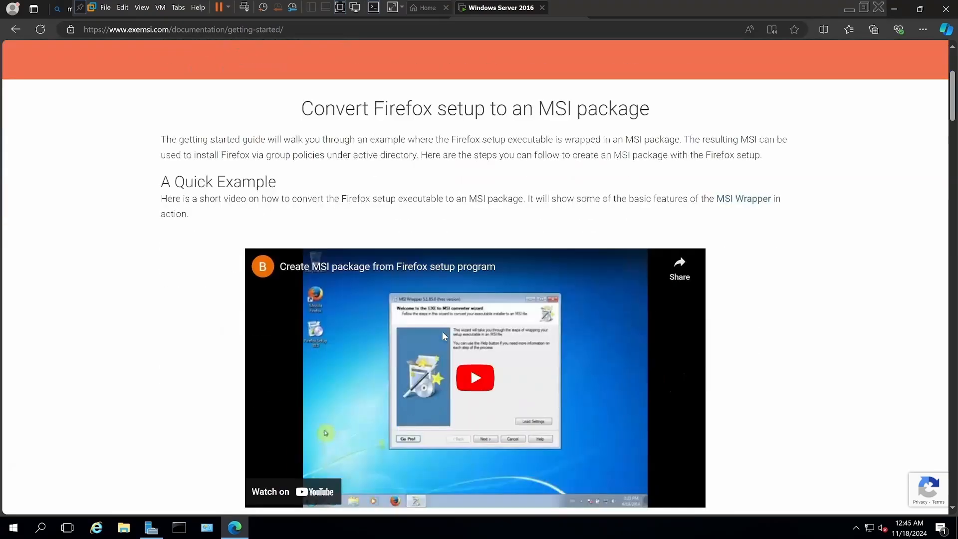
{"action": "scroll", "coordinate": [441, 331], "scroll_direction": "down", "scroll_amount": 15}
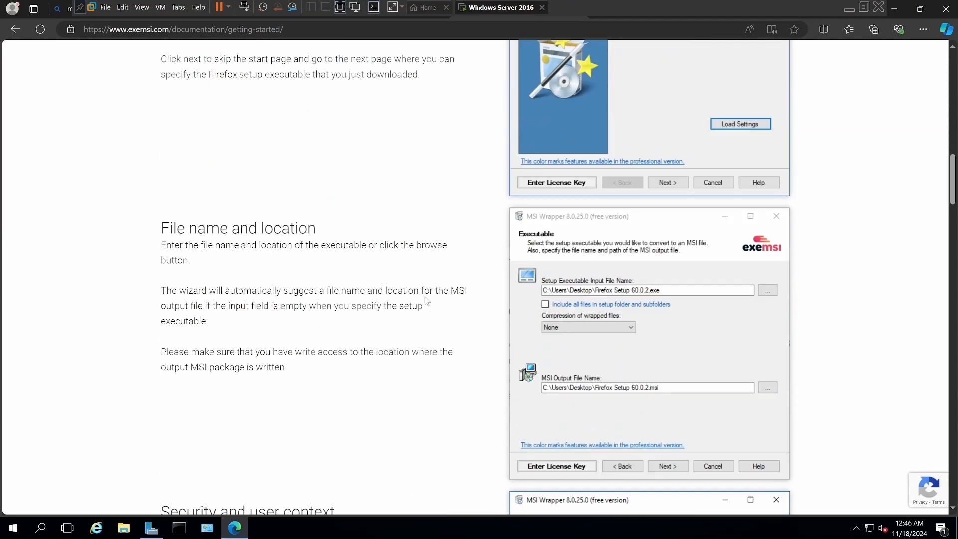
{"action": "scroll", "coordinate": [426, 301], "scroll_direction": "down", "scroll_amount": 14}
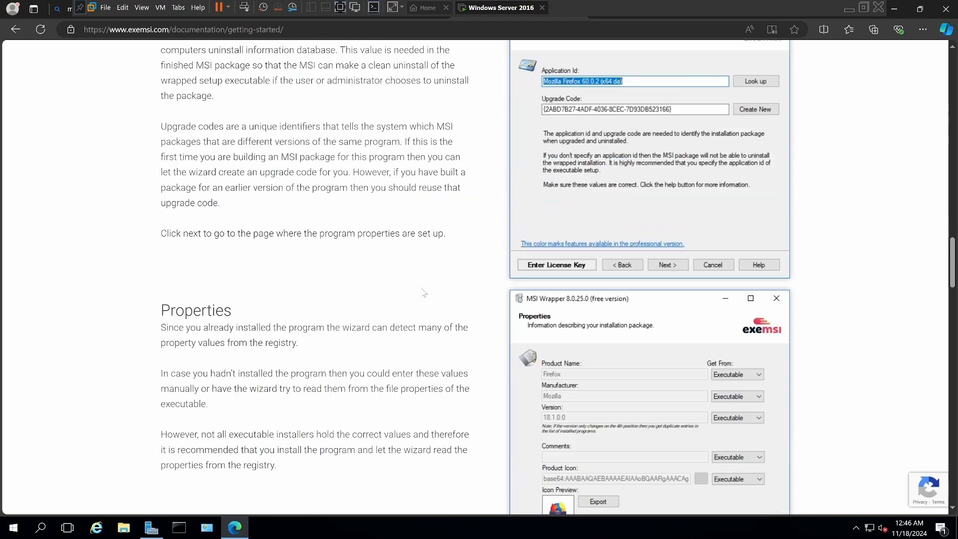
{"action": "scroll", "coordinate": [423, 292], "scroll_direction": "down", "scroll_amount": 14}
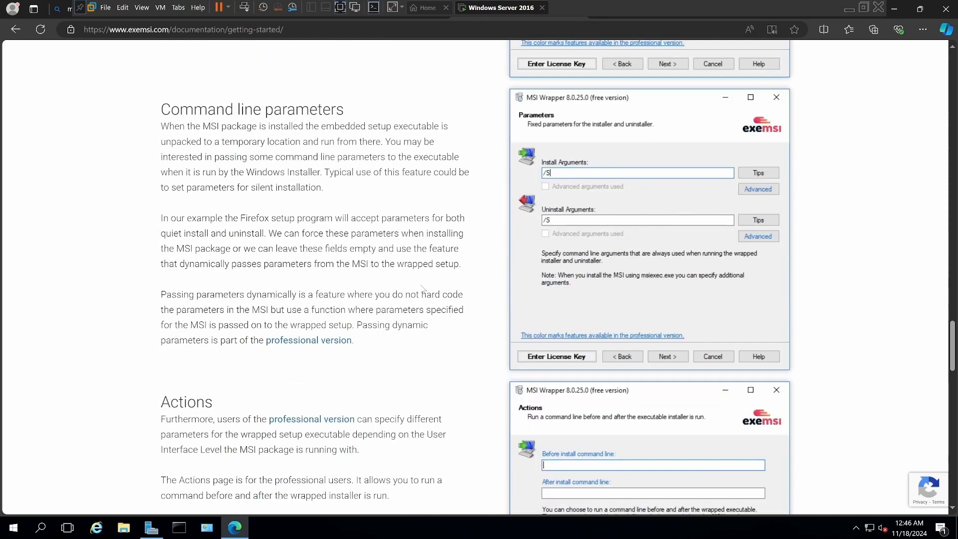
{"action": "scroll", "coordinate": [422, 290], "scroll_direction": "down", "scroll_amount": 15}
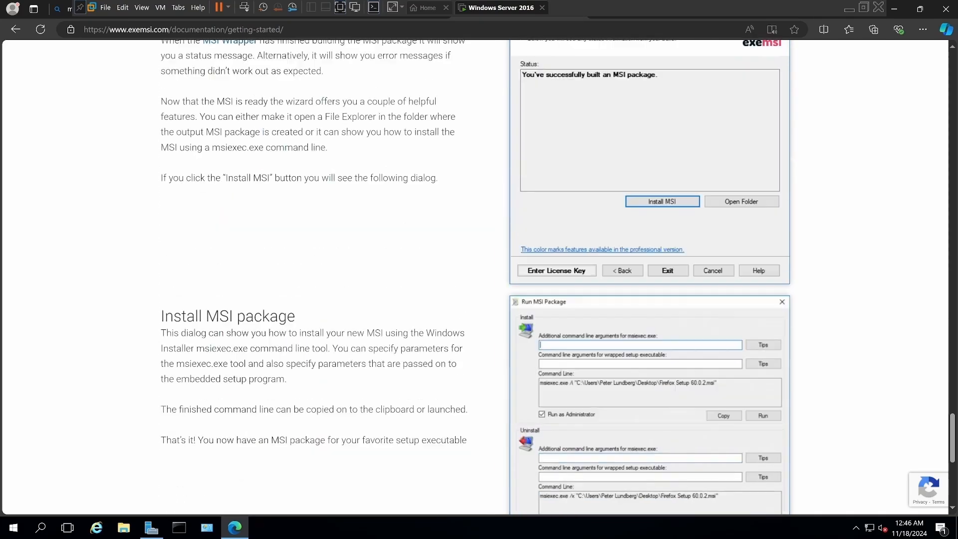
{"action": "scroll", "coordinate": [420, 283], "scroll_direction": "down", "scroll_amount": 6}
{"action": "scroll", "coordinate": [420, 283], "scroll_direction": "up", "scroll_amount": 5}
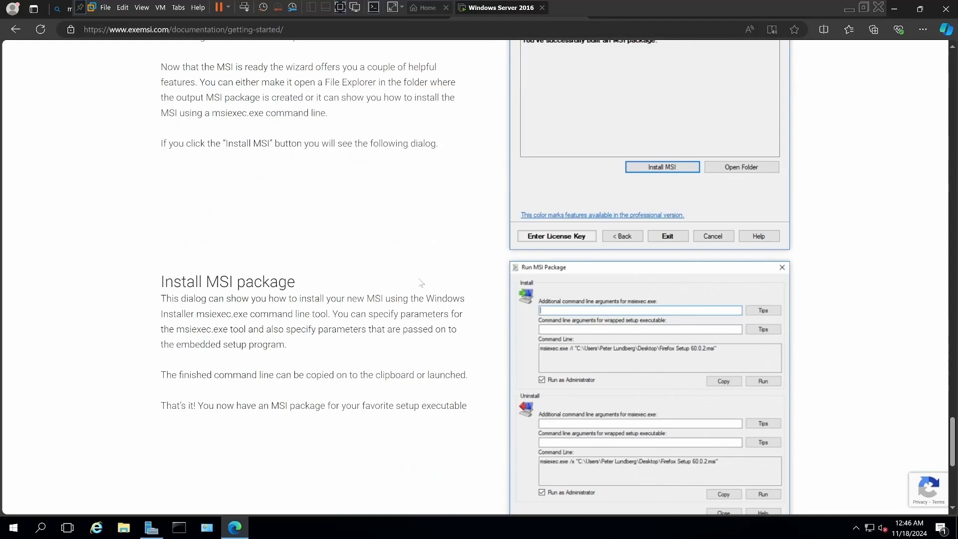
{"action": "scroll", "coordinate": [420, 283], "scroll_direction": "up", "scroll_amount": 15}
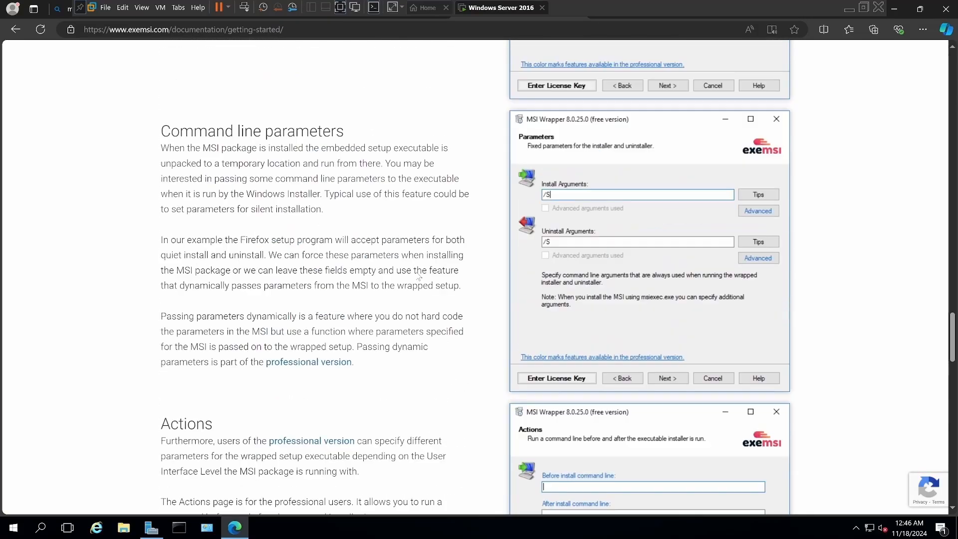
{"action": "scroll", "coordinate": [419, 277], "scroll_direction": "up", "scroll_amount": 15}
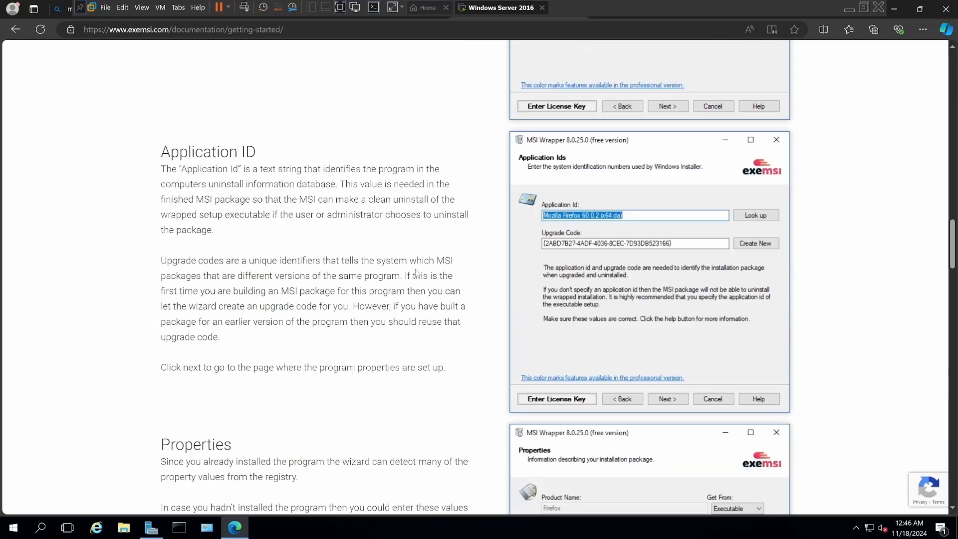
{"action": "scroll", "coordinate": [417, 272], "scroll_direction": "up", "scroll_amount": 15}
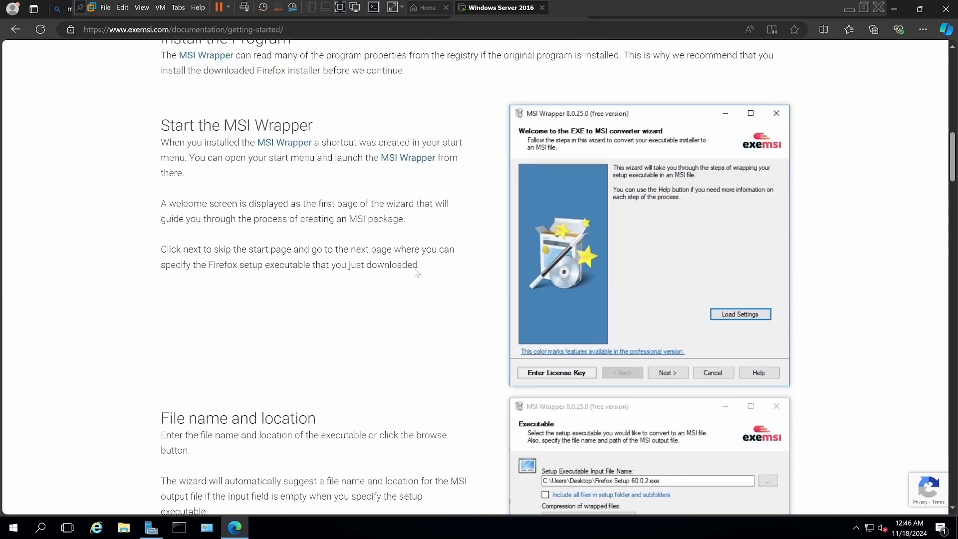
{"action": "scroll", "coordinate": [417, 274], "scroll_direction": "up", "scroll_amount": 5}
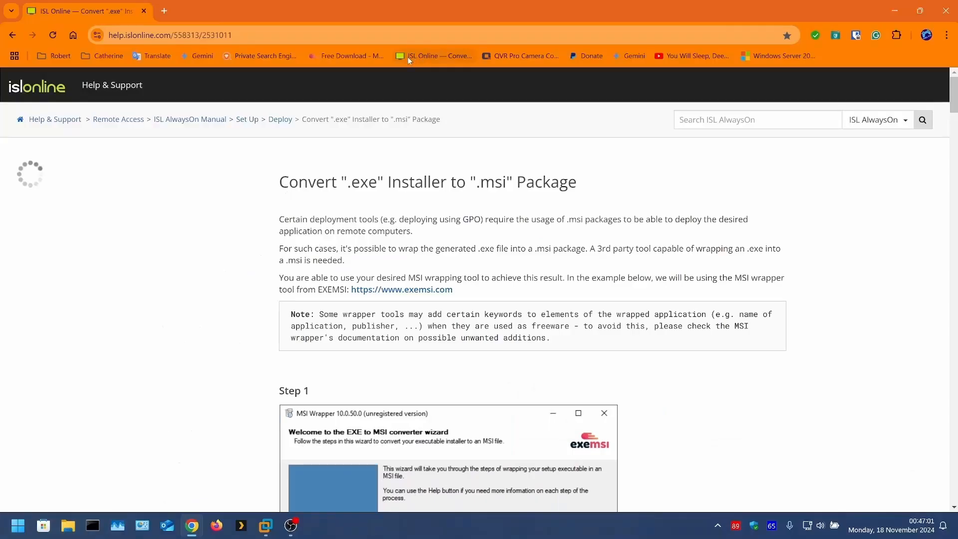
In the ISL Online guide in Chrome, find the Application Ids instructions and copy the application ID "ISL AlwaysOn_is1".
{"action": "scroll", "coordinate": [387, 404], "scroll_direction": "down", "scroll_amount": 1}
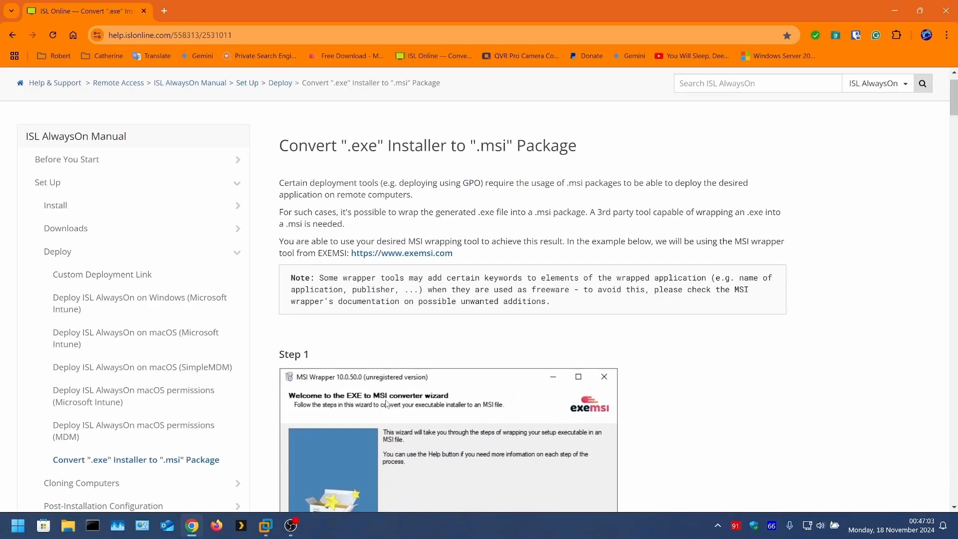
{"action": "scroll", "coordinate": [386, 403], "scroll_direction": "down", "scroll_amount": 15}
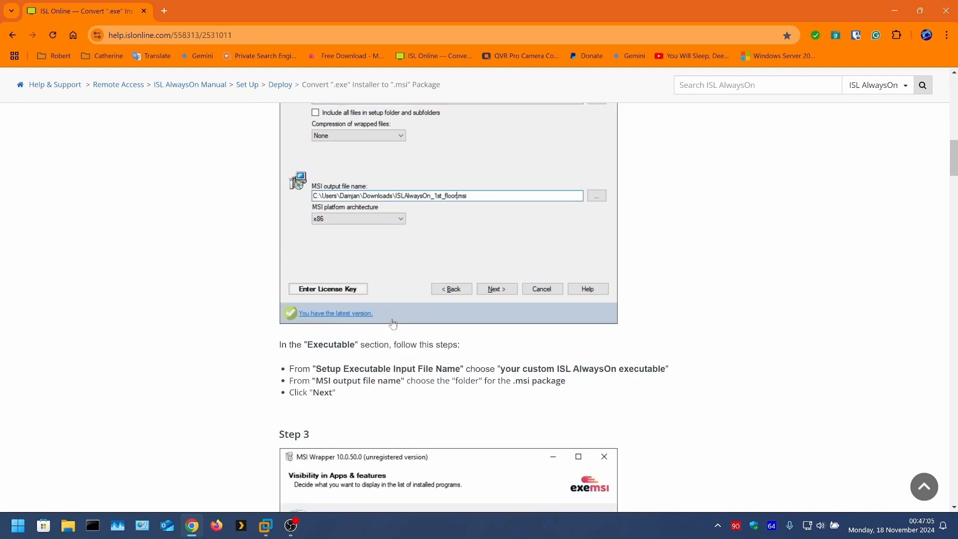
{"action": "scroll", "coordinate": [393, 323], "scroll_direction": "down", "scroll_amount": 20}
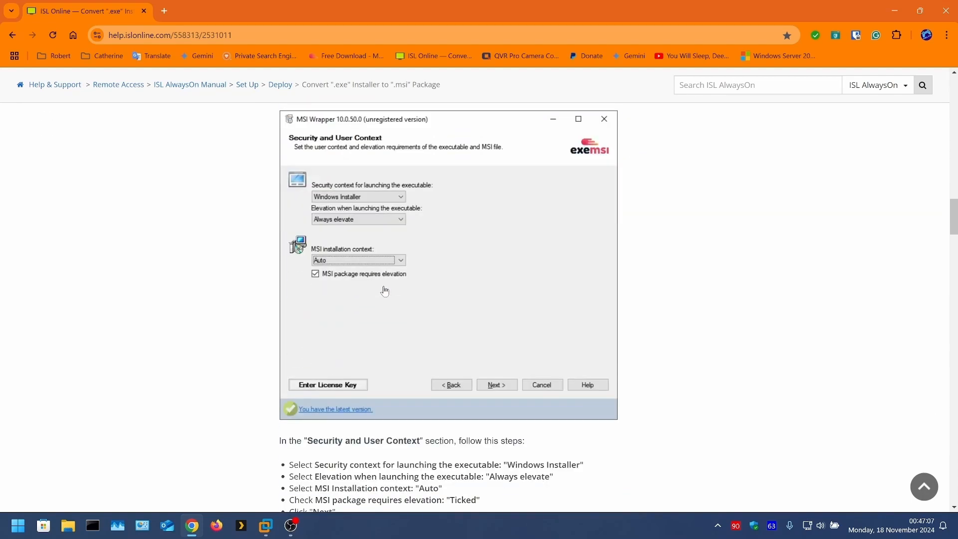
{"action": "scroll", "coordinate": [385, 291], "scroll_direction": "down", "scroll_amount": 14}
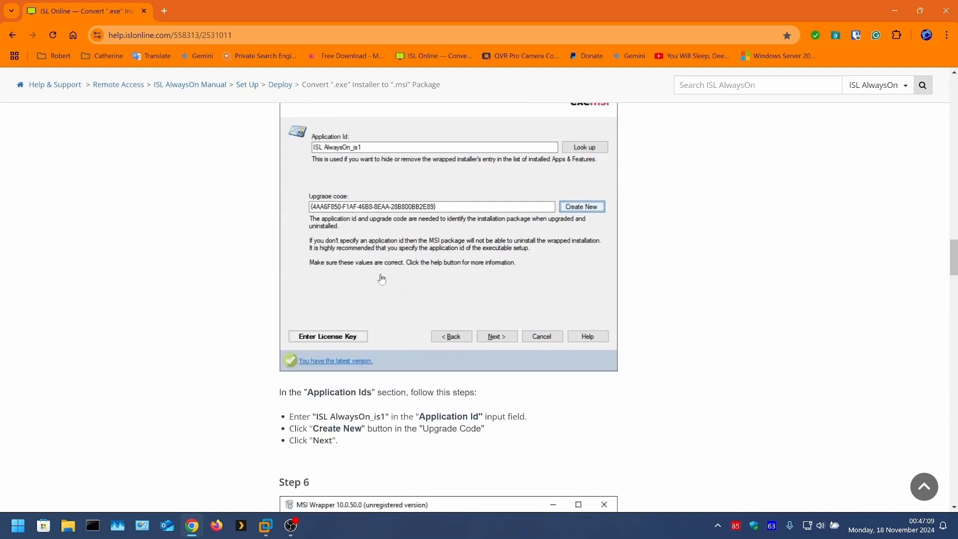
{"action": "scroll", "coordinate": [381, 278], "scroll_direction": "down", "scroll_amount": 5}
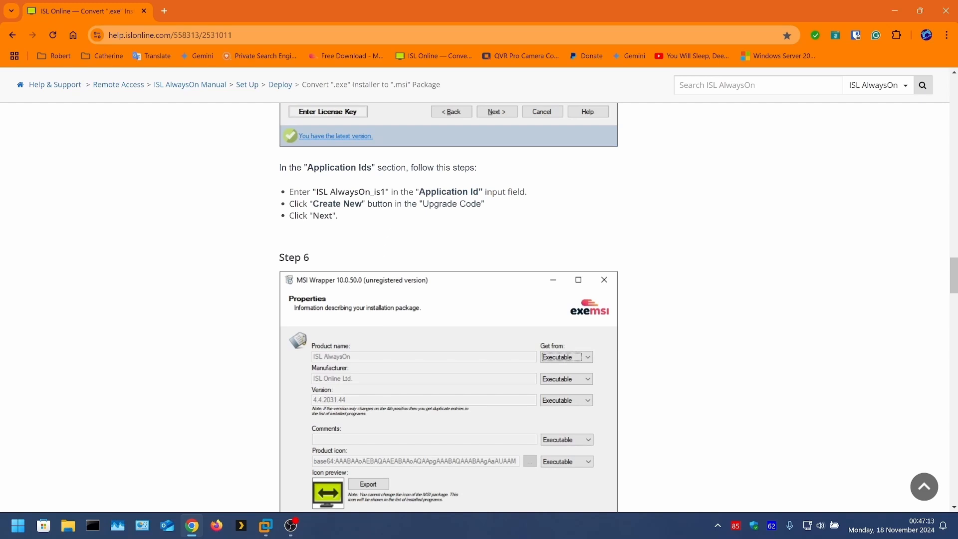
{"action": "left_click_drag", "start_coordinate": [385, 191], "coordinate": [318, 192]}
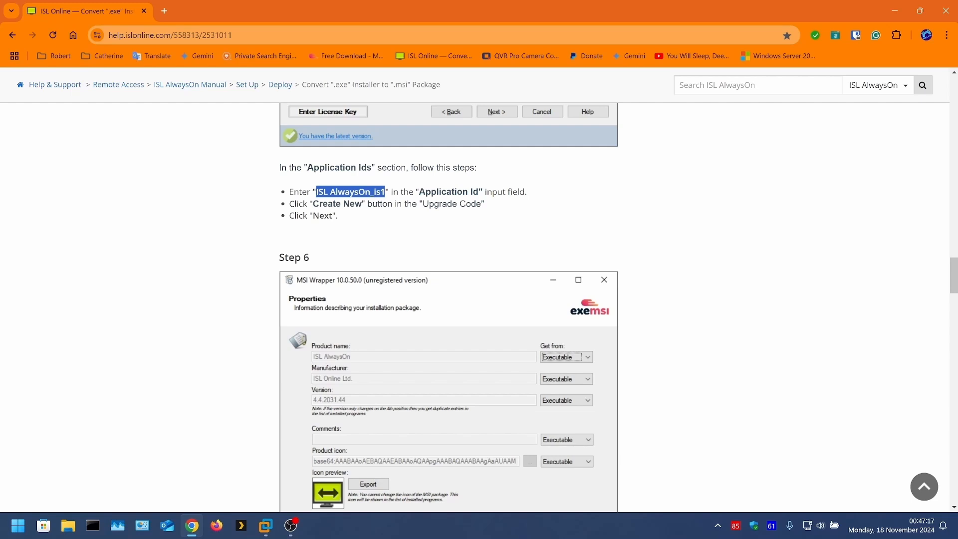
{"action": "right_click", "coordinate": [319, 190]}
{"action": "left_click", "coordinate": [357, 203]}
Switch to the Windows Server 2016 VM, move Edge out of the way and paste "ISL AlwaysOn_is1" into the deploymenttext document.
{"action": "left_click", "coordinate": [260, 518]}
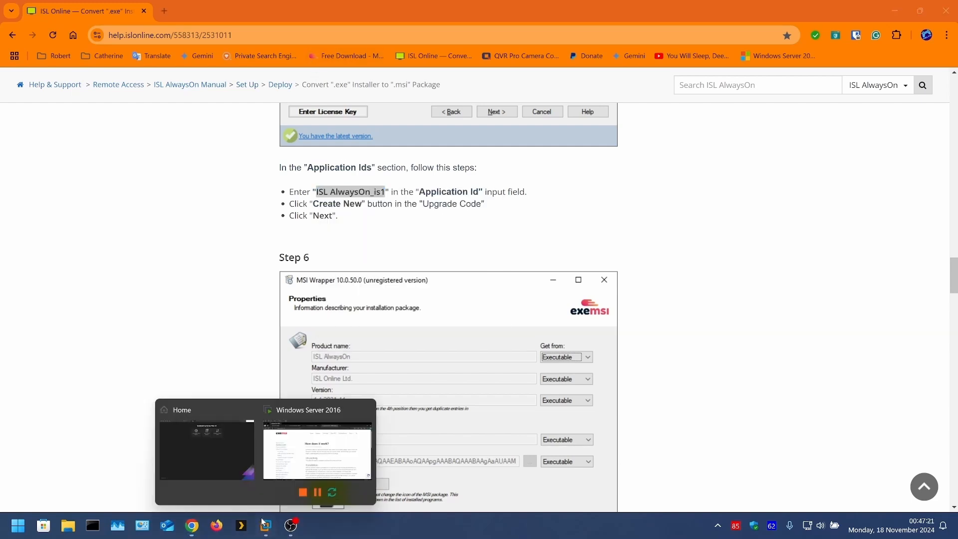
{"action": "left_click_drag", "start_coordinate": [349, 66], "coordinate": [807, 302]}
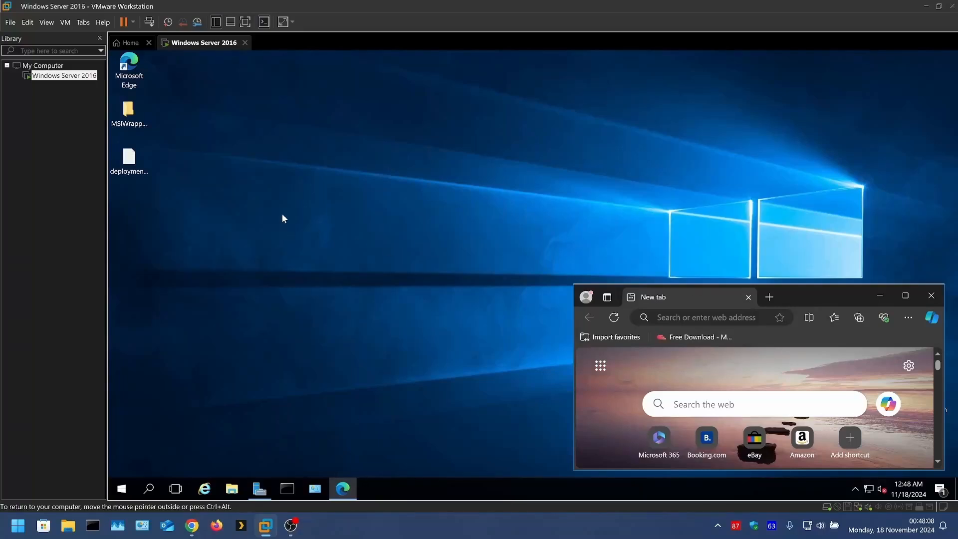
{"action": "double_click", "coordinate": [130, 165]}
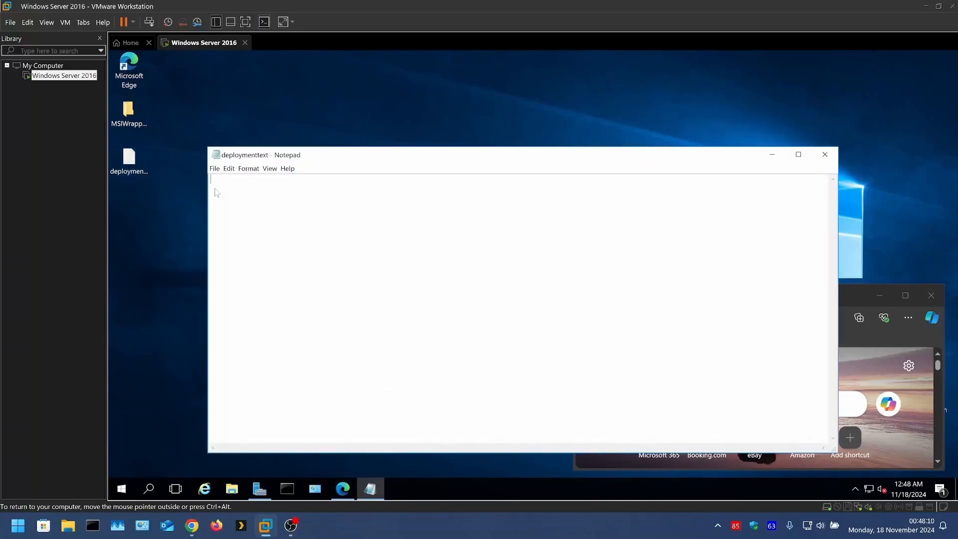
{"action": "right_click", "coordinate": [214, 177]}
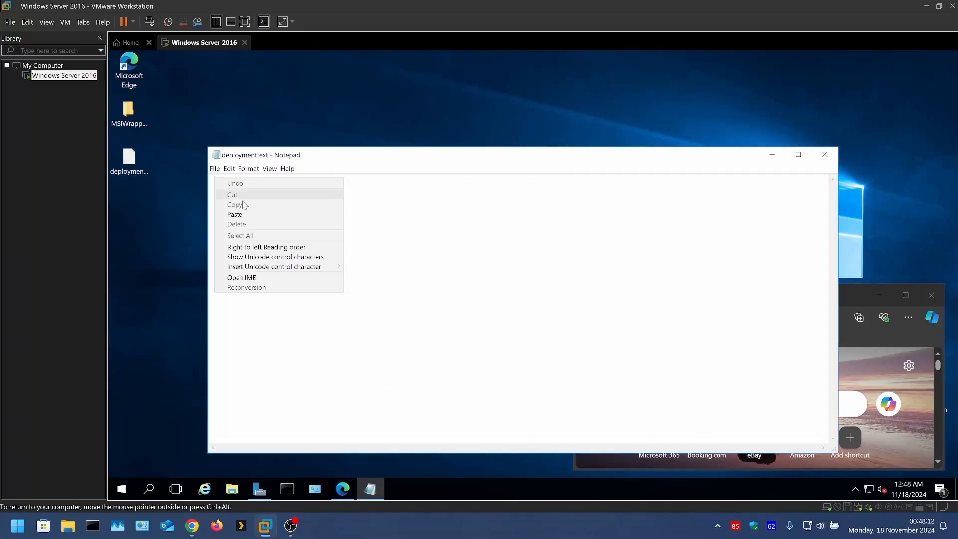
{"action": "left_click", "coordinate": [235, 213]}
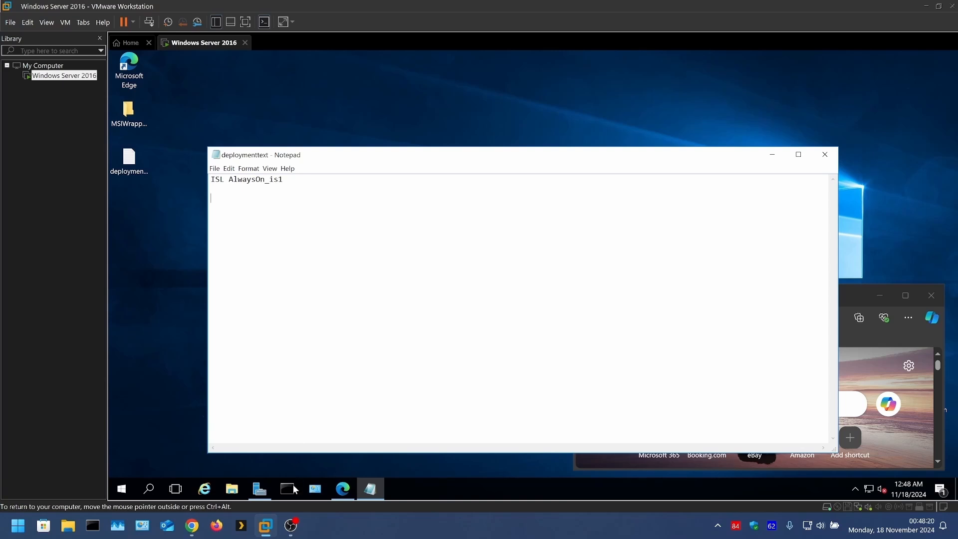
Return to the ISL Online guide in Chrome and copy the install arguments "/VERYSILENT /SUPPRESSMSGBOXES" from the Parameters instructions.
{"action": "left_click", "coordinate": [192, 525]}
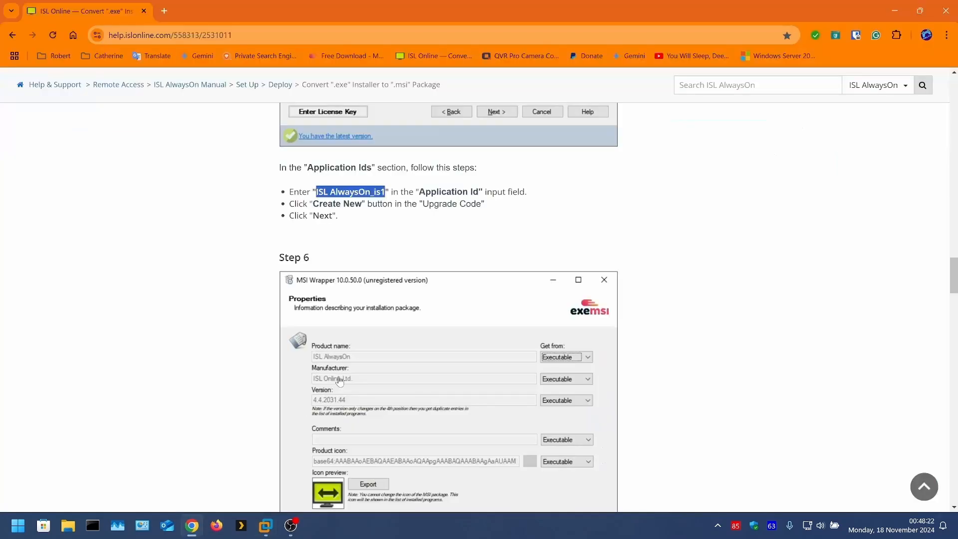
{"action": "scroll", "coordinate": [340, 380], "scroll_direction": "down", "scroll_amount": 10}
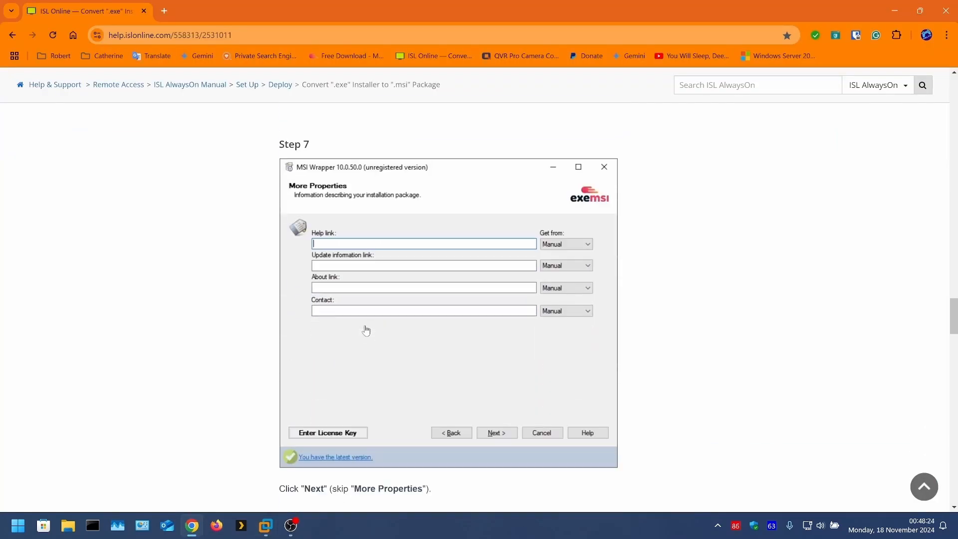
{"action": "scroll", "coordinate": [365, 330], "scroll_direction": "down", "scroll_amount": 10}
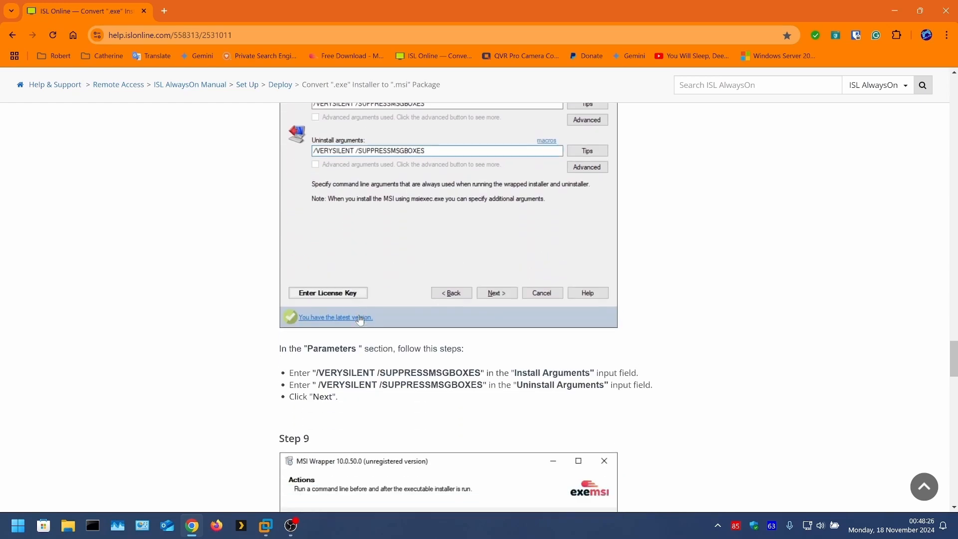
{"action": "scroll", "coordinate": [360, 320], "scroll_direction": "down", "scroll_amount": 2}
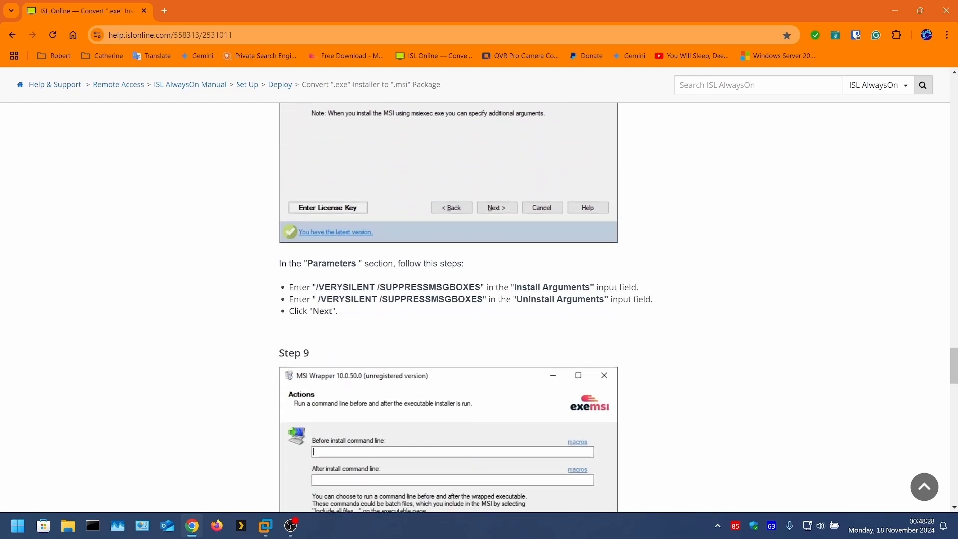
{"action": "left_click_drag", "start_coordinate": [474, 287], "coordinate": [331, 287]}
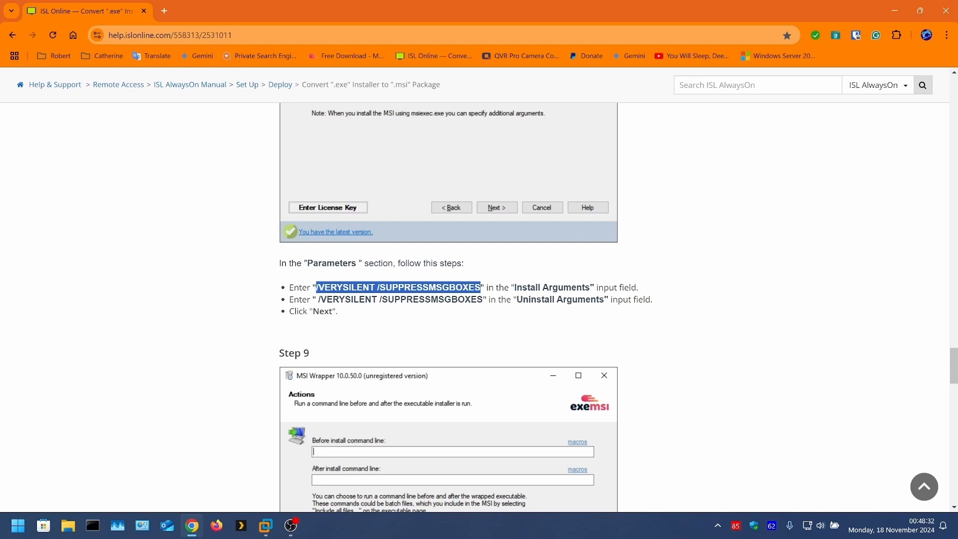
{"action": "right_click", "coordinate": [338, 285]}
{"action": "left_click", "coordinate": [368, 293]}
Switch to the Windows Server 2016 VM, paste "/VERYSILENT /SUPPRESSMSGBOXES" below the application ID in deploymenttext and save the document.
{"action": "left_click", "coordinate": [899, 3]}
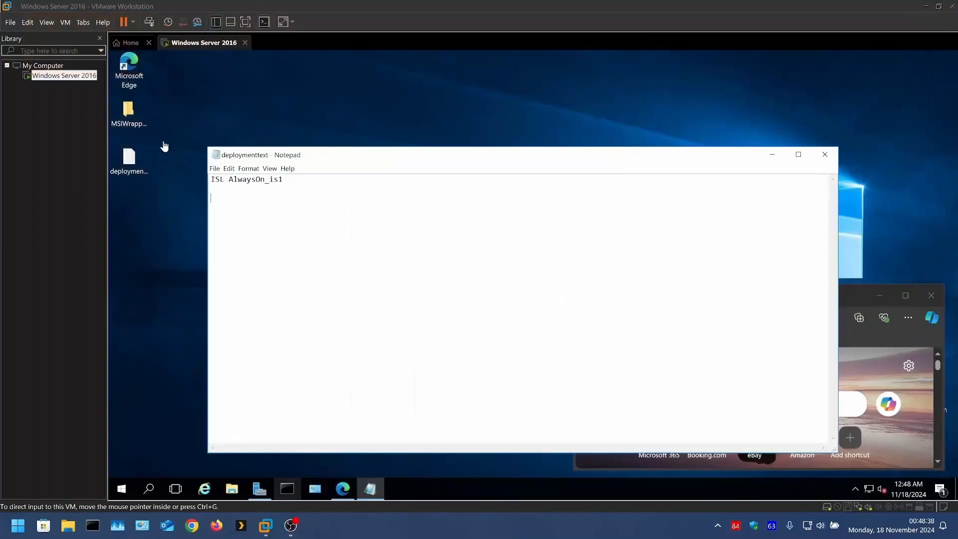
{"action": "left_click", "coordinate": [215, 192]}
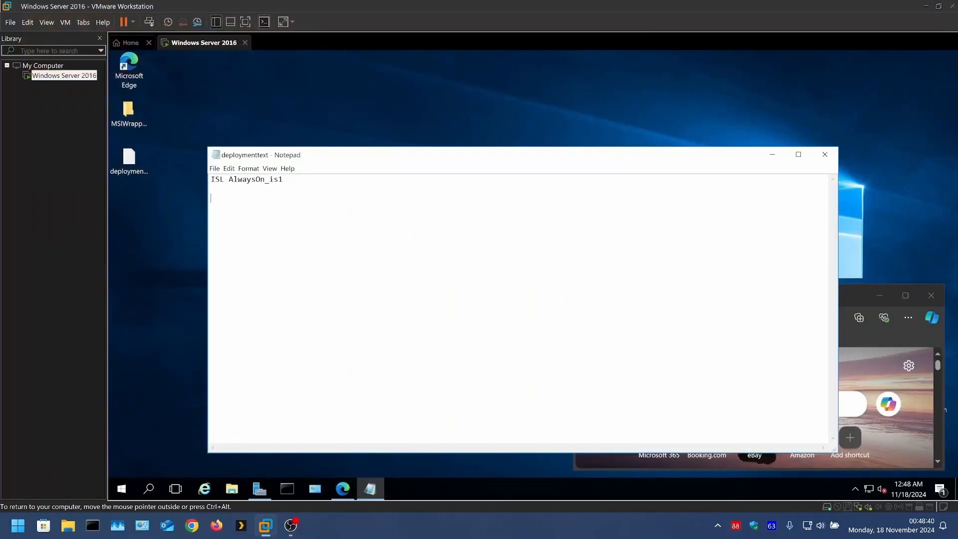
{"action": "right_click", "coordinate": [213, 196]}
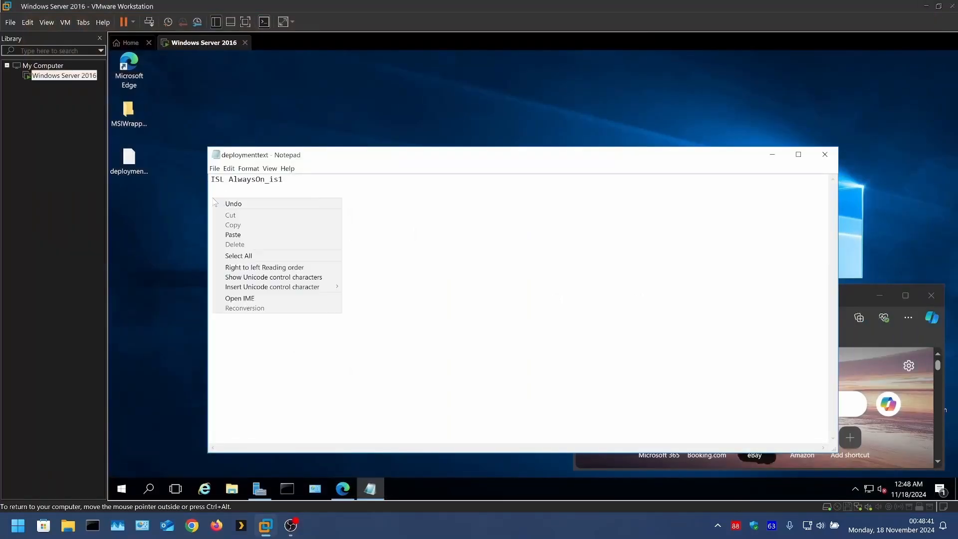
{"action": "left_click", "coordinate": [235, 233]}
{"action": "left_click", "coordinate": [215, 168]}
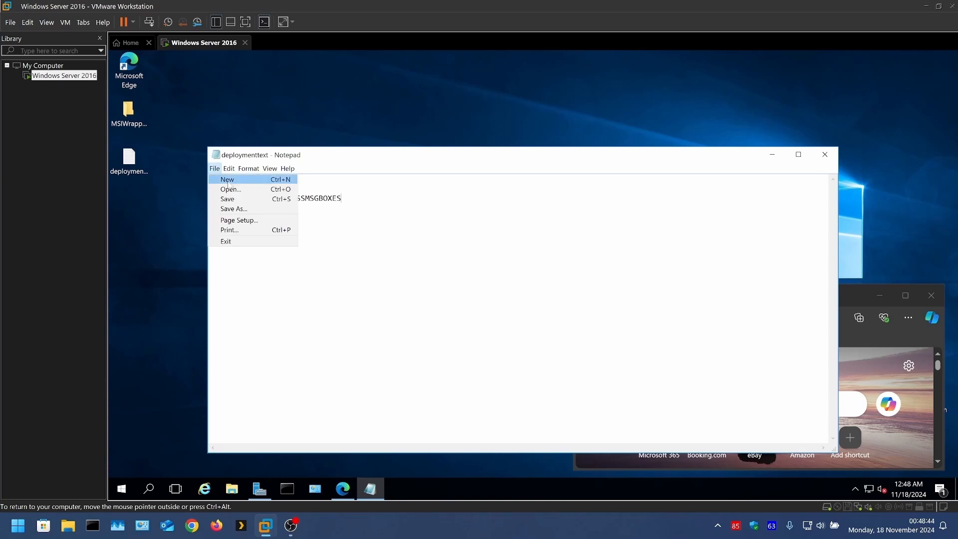
{"action": "left_click", "coordinate": [235, 199]}
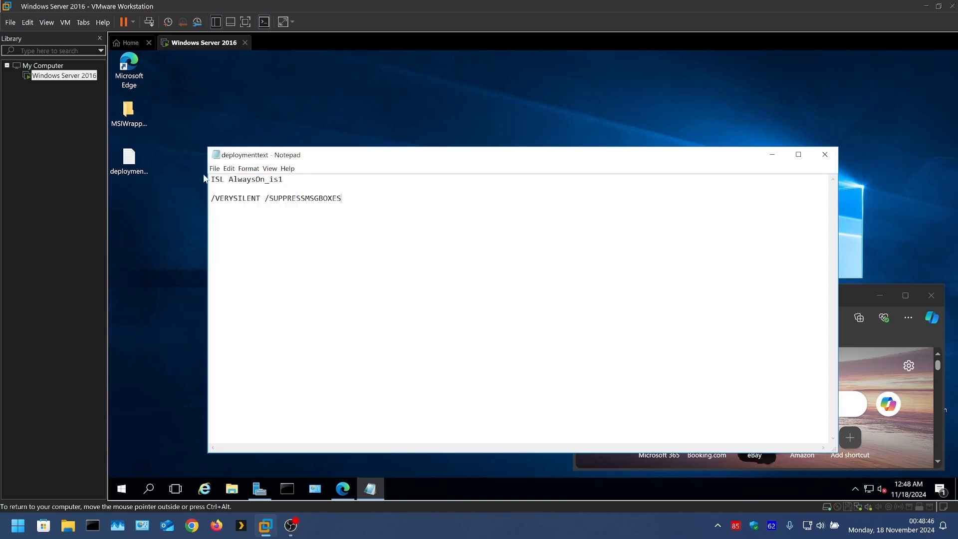
Copy the network path \\WINSERVER2016\MSIWrapperDeployment from the sharing properties of the MSIWrapperDeployment folder, and close the properties.
{"action": "double_click", "coordinate": [133, 115]}
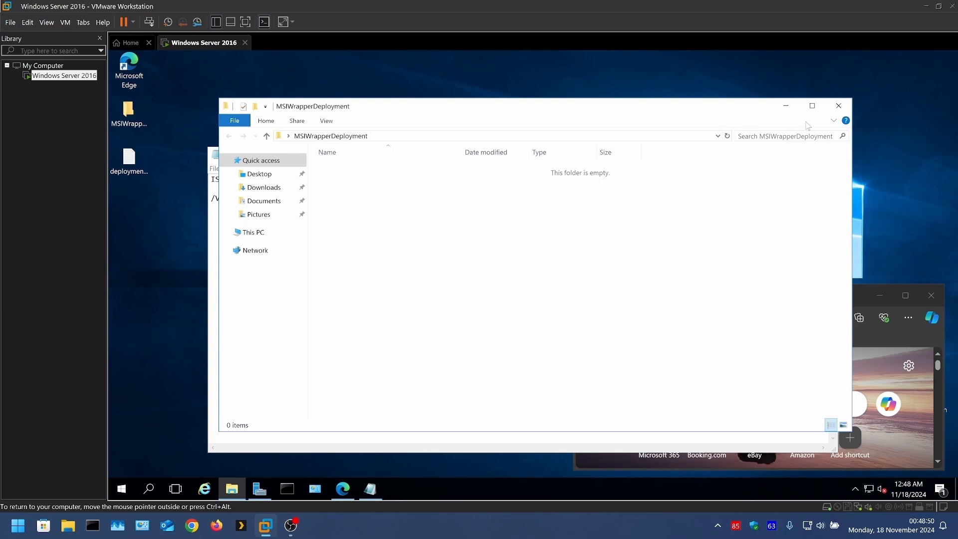
{"action": "left_click", "coordinate": [838, 105]}
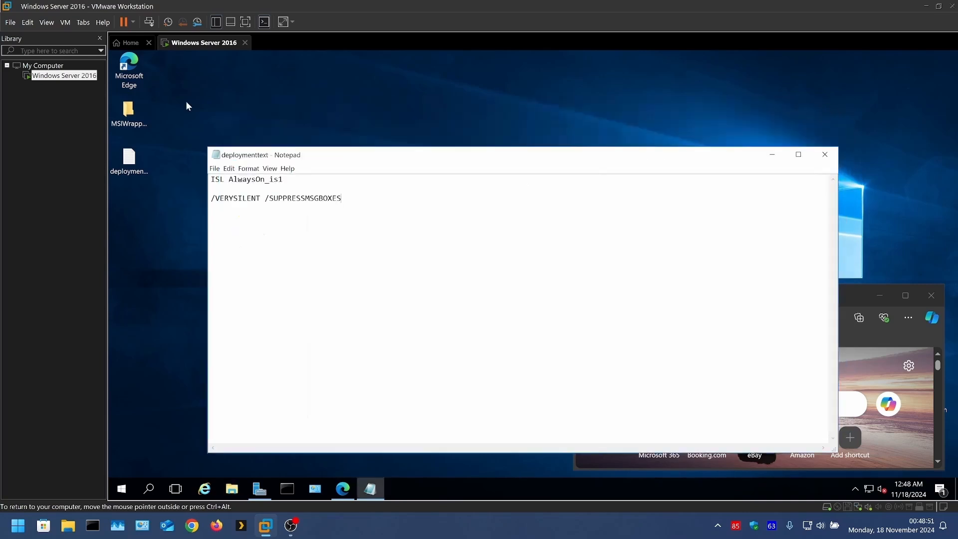
{"action": "right_click", "coordinate": [136, 116]}
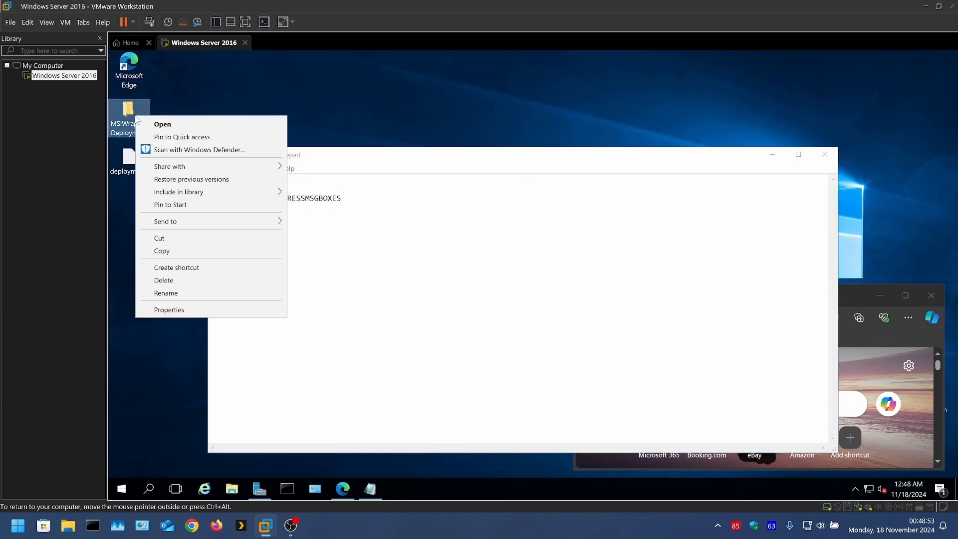
{"action": "left_click", "coordinate": [165, 310]}
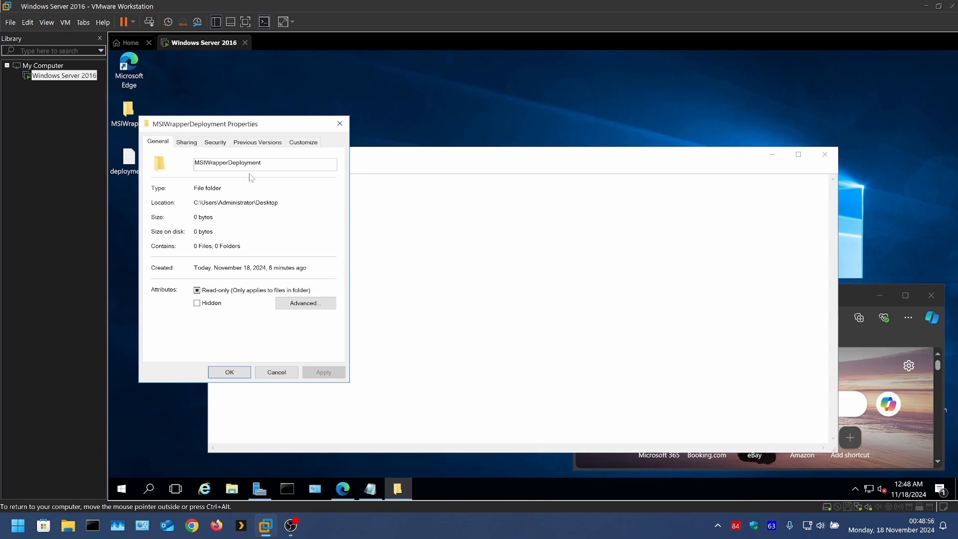
{"action": "left_click", "coordinate": [187, 143]}
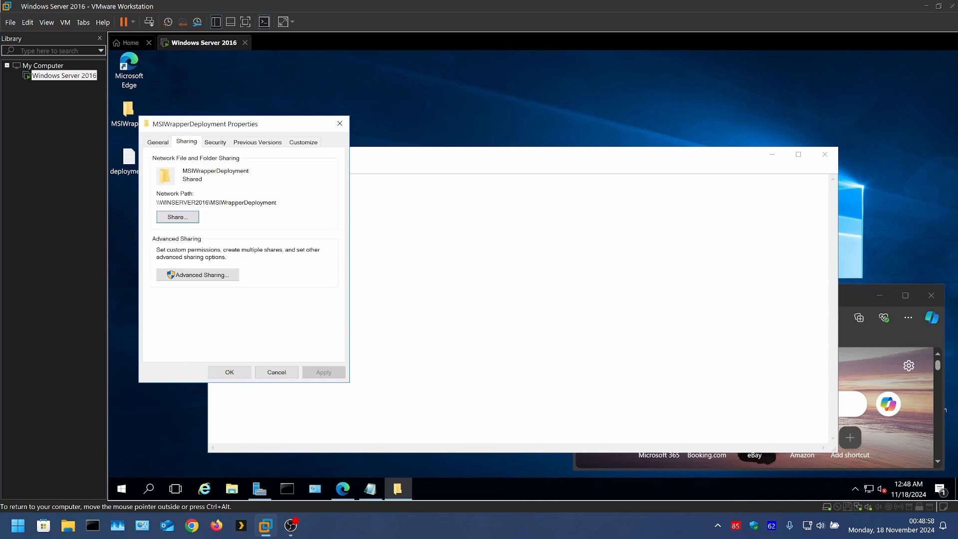
{"action": "left_click_drag", "start_coordinate": [268, 202], "coordinate": [156, 203]}
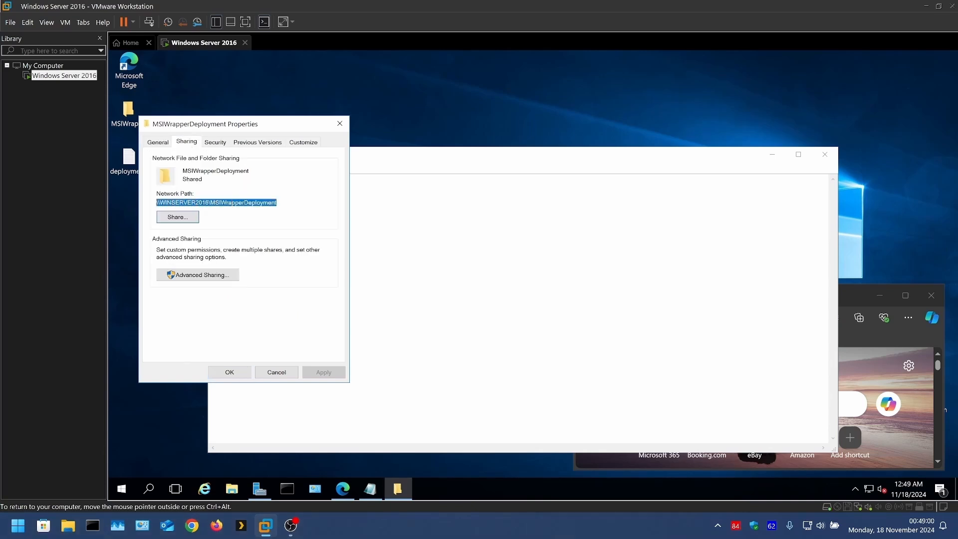
{"action": "right_click", "coordinate": [165, 202]}
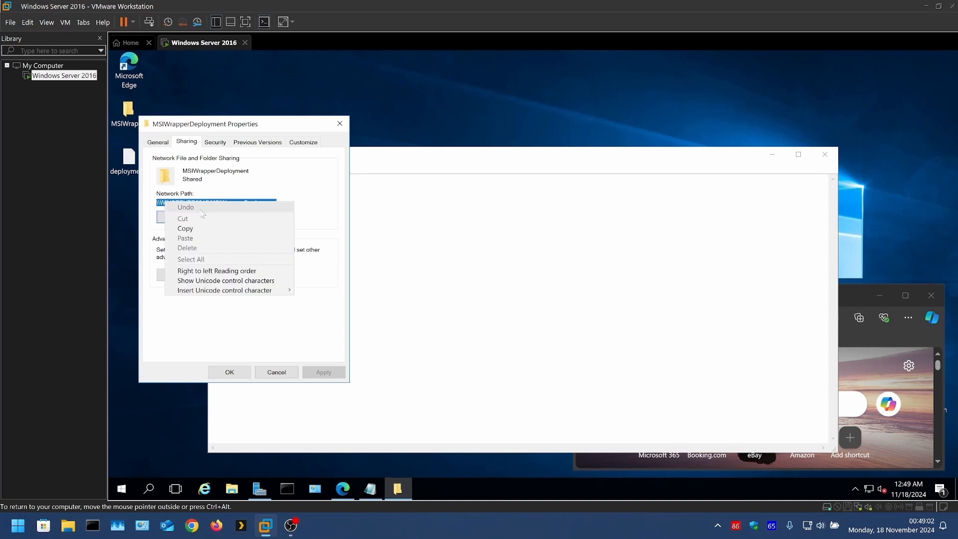
{"action": "left_click", "coordinate": [200, 226]}
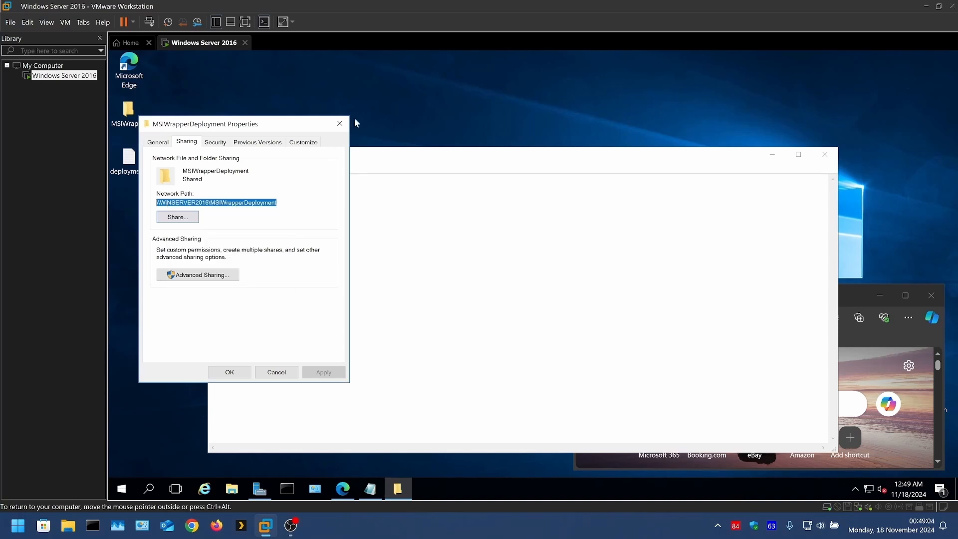
{"action": "left_click", "coordinate": [340, 123]}
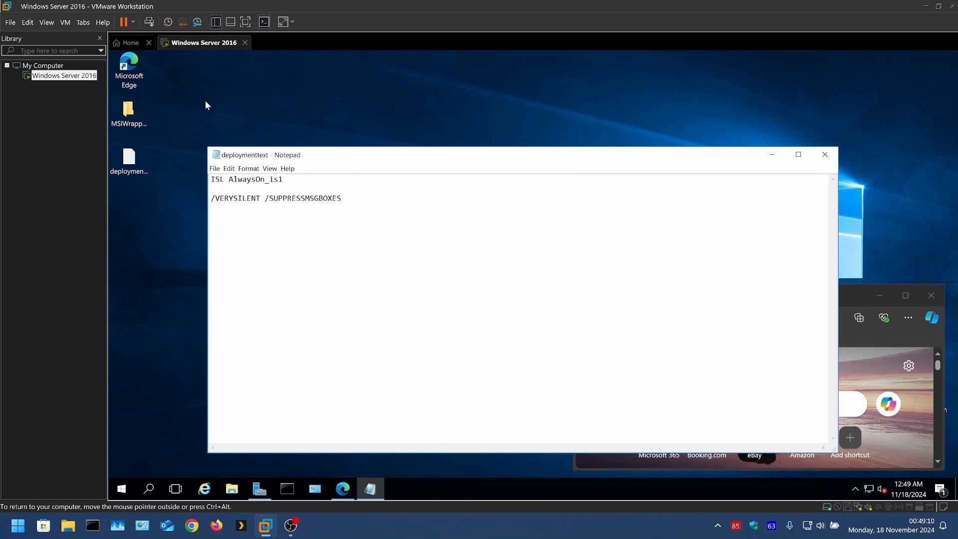
Paste the \\WINSERVER2016\MSIWrapperDeployment path into deploymenttext, then save and close the document.
{"action": "key", "text": "ctrl+v"}
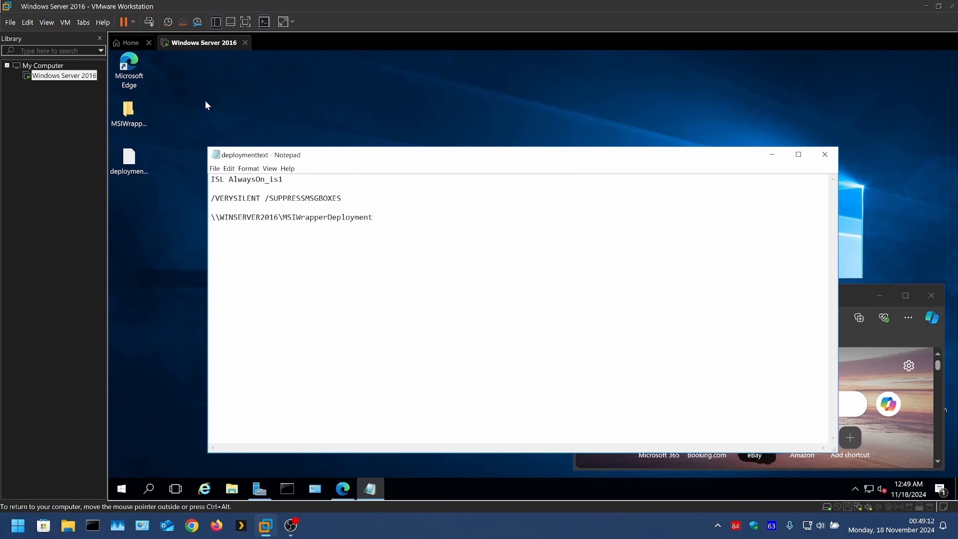
{"action": "left_click", "coordinate": [215, 168]}
{"action": "left_click", "coordinate": [224, 201]}
{"action": "left_click", "coordinate": [824, 154]}
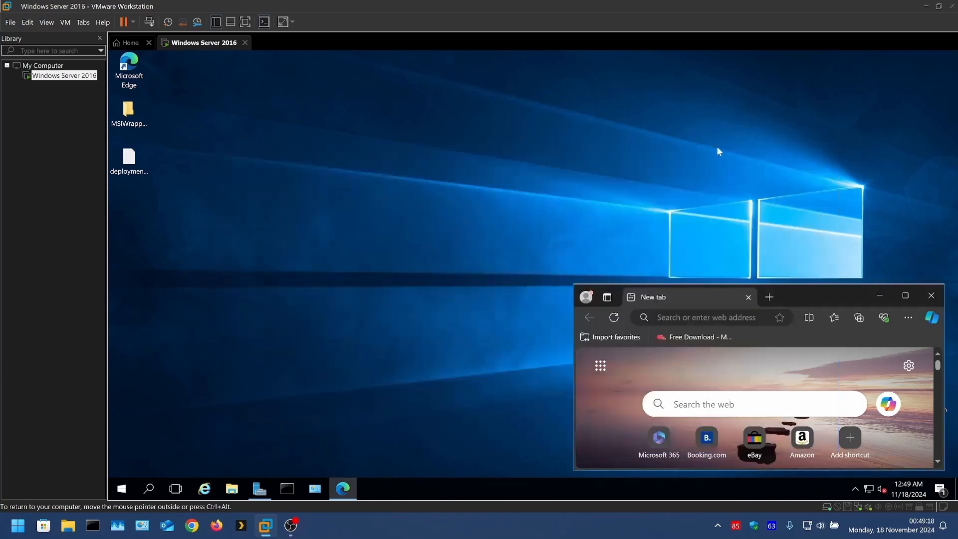
In the VM's Edge browser, search the web for "firefox" and download the Firefox desktop installer from Mozilla's site.
{"action": "left_click", "coordinate": [683, 401]}
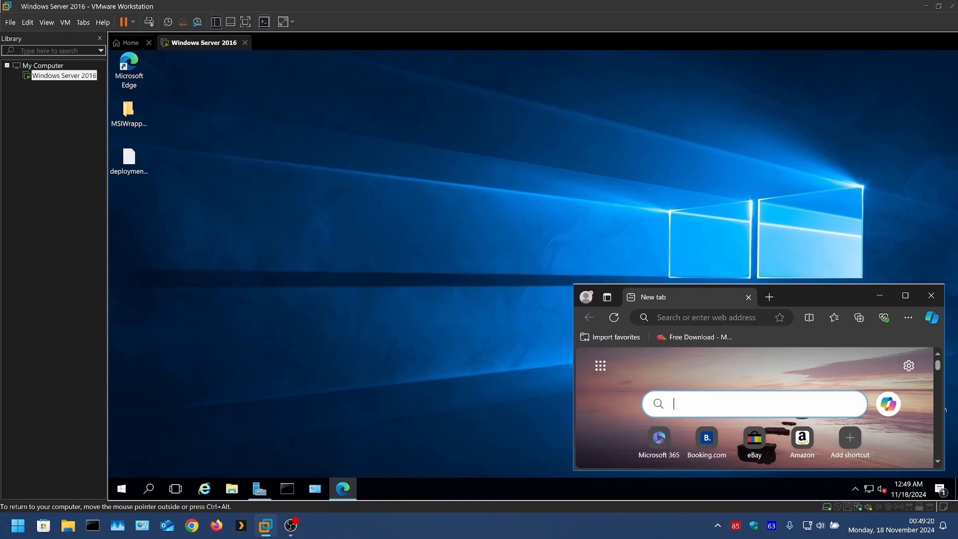
{"action": "type", "text": "f"}
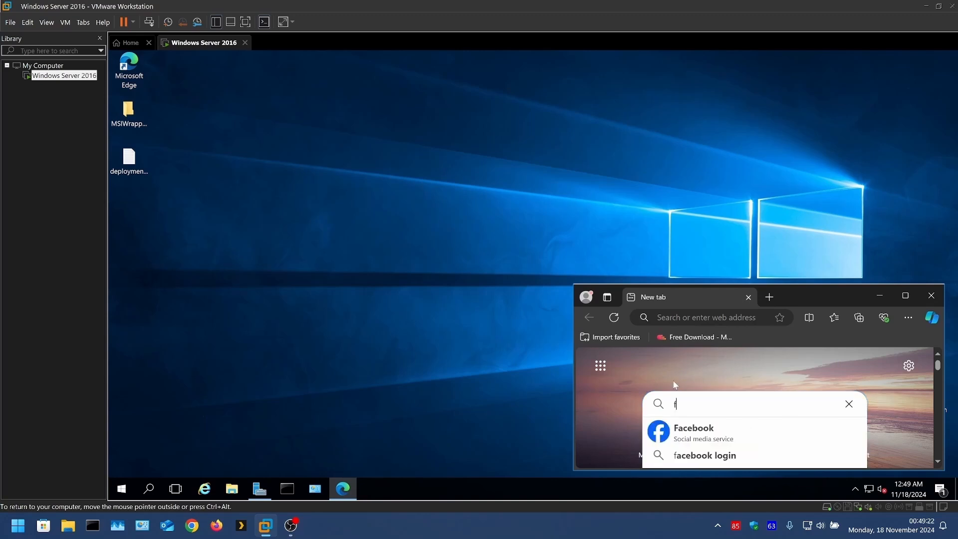
{"action": "type", "text": "iref"}
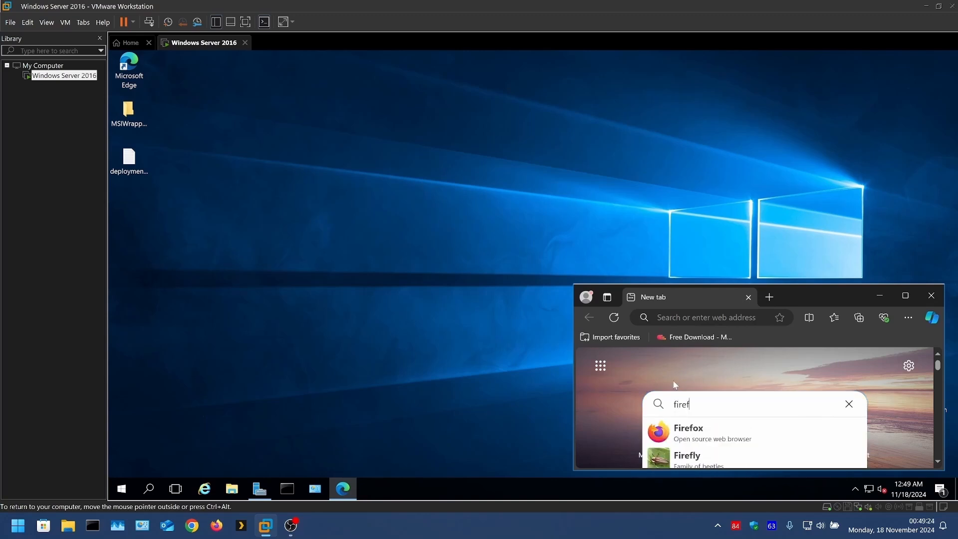
{"action": "type", "text": "ox"}
{"action": "key", "text": "Return"}
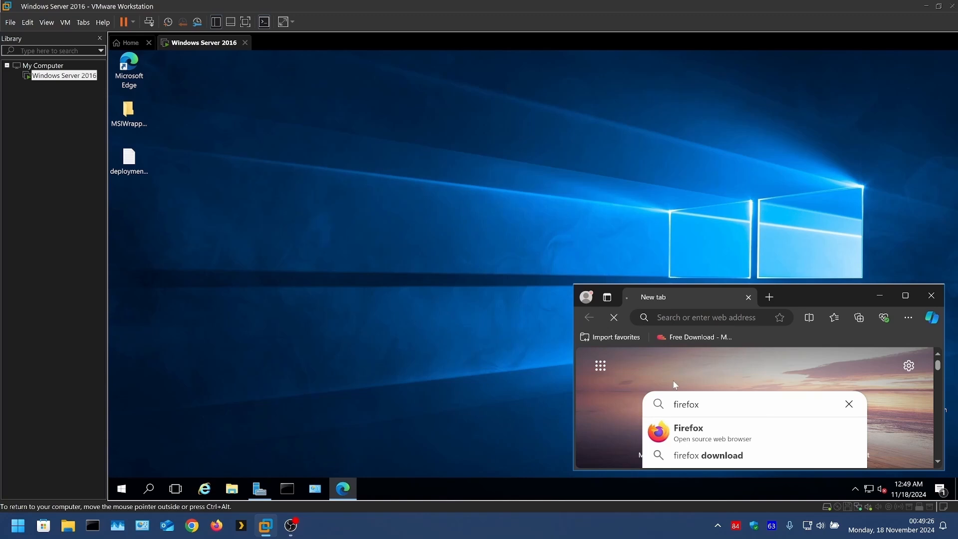
{"action": "scroll", "coordinate": [753, 394], "scroll_direction": "down", "scroll_amount": 5}
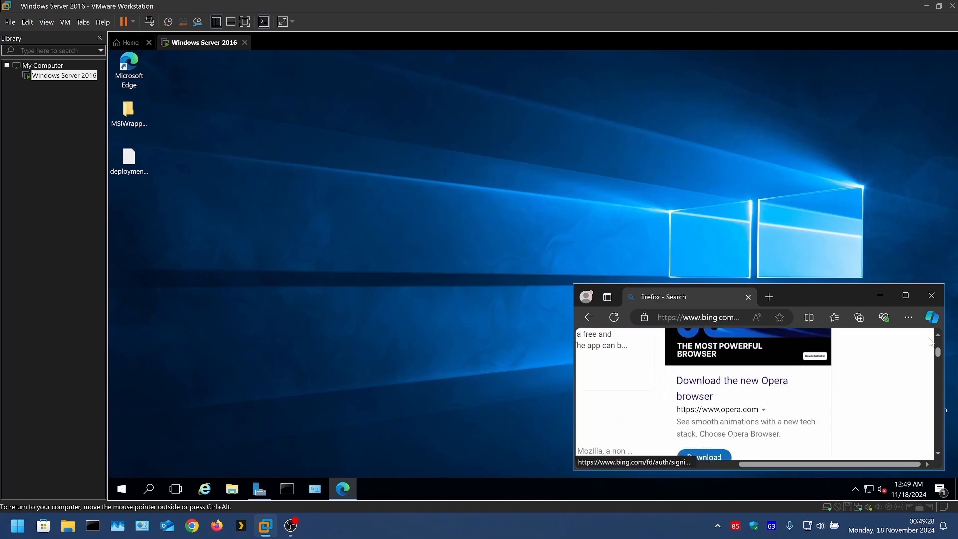
{"action": "left_click", "coordinate": [904, 296]}
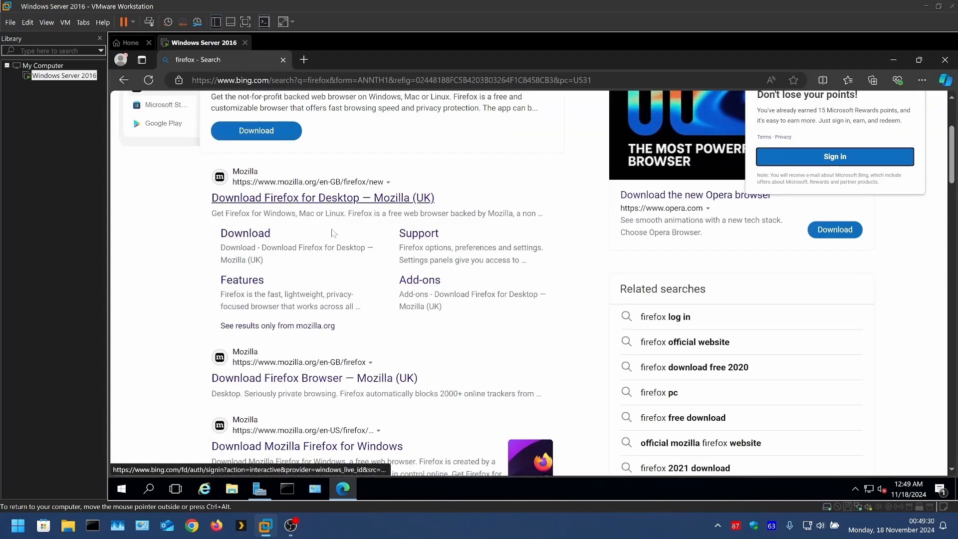
{"action": "left_click", "coordinate": [239, 242]}
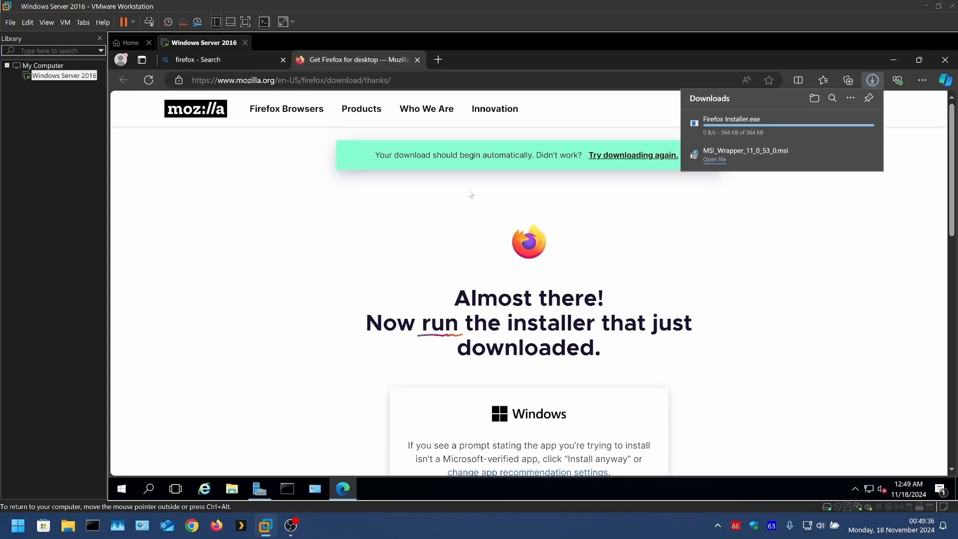
Replace the Firefox download and search pages with a new tab and search the web for VLC media player.
{"action": "left_click", "coordinate": [437, 60]}
{"action": "left_click", "coordinate": [417, 60]}
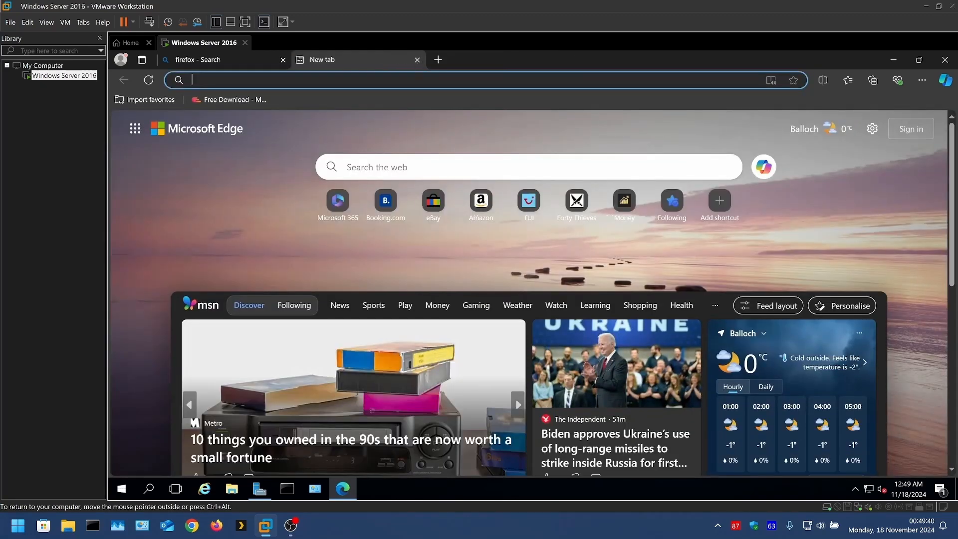
{"action": "left_click", "coordinate": [283, 61]}
{"action": "left_click", "coordinate": [344, 167]}
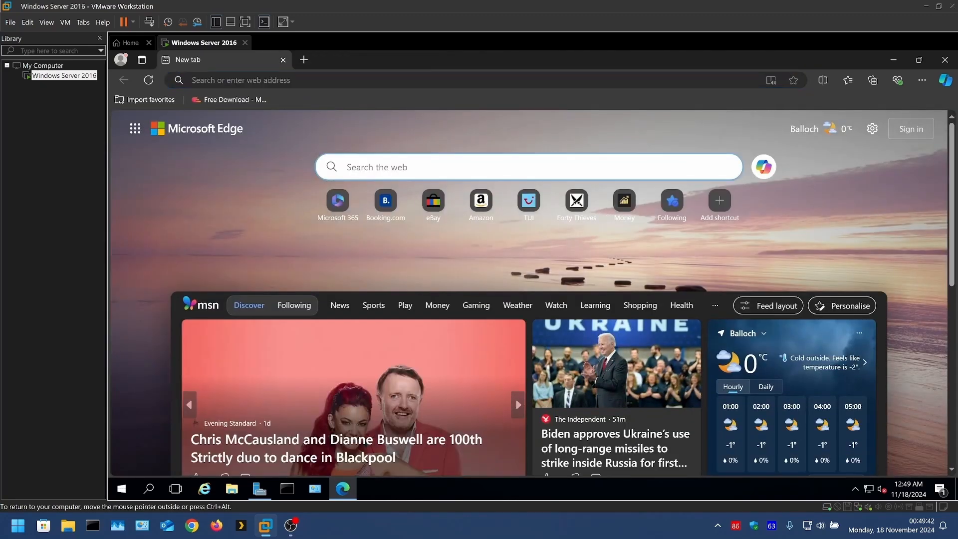
{"action": "type", "text": "vlc"}
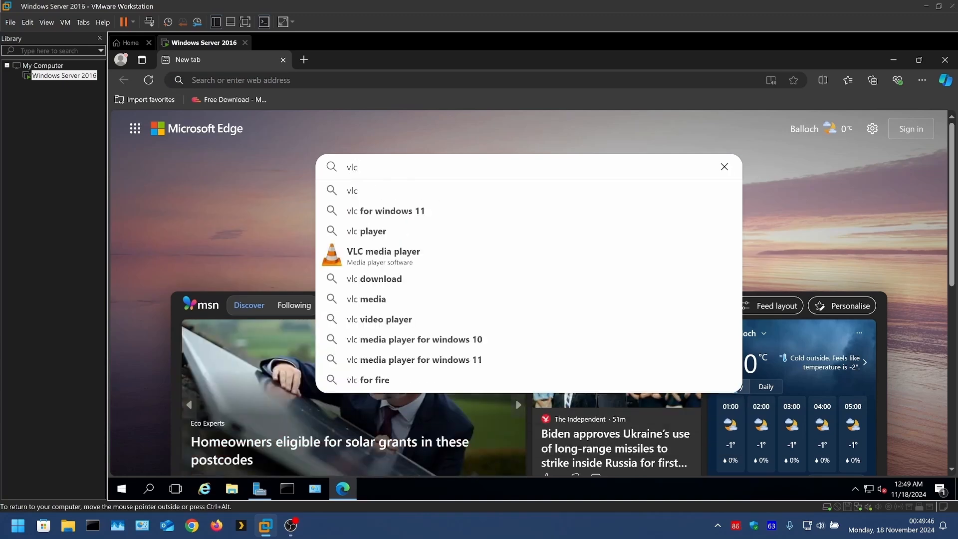
{"action": "left_click", "coordinate": [401, 252]}
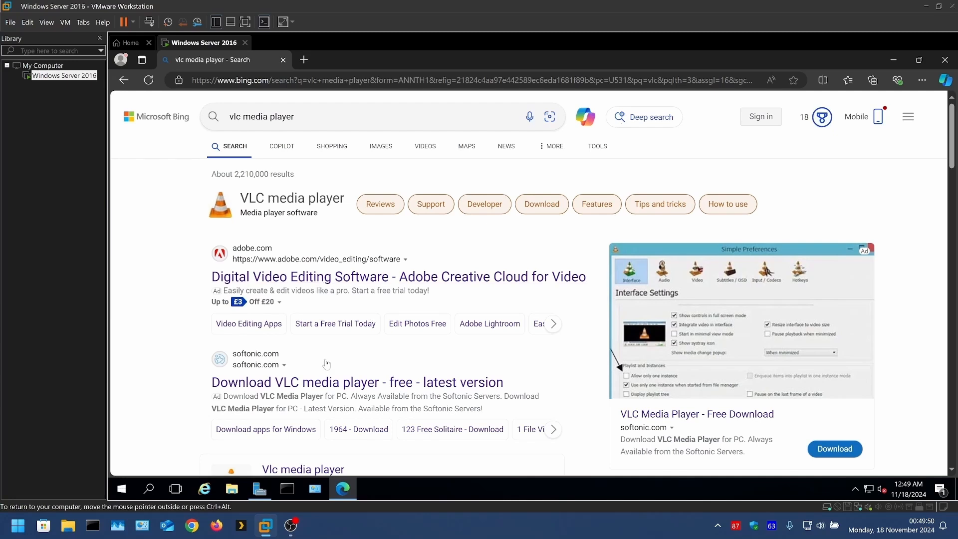
Open the official VideoLAN VLC page from the results, download the Windows 64bit version of VLC 3.0.21 and close the browser.
{"action": "scroll", "coordinate": [324, 362], "scroll_direction": "down", "scroll_amount": 3}
{"action": "scroll", "coordinate": [318, 343], "scroll_direction": "down", "scroll_amount": 4}
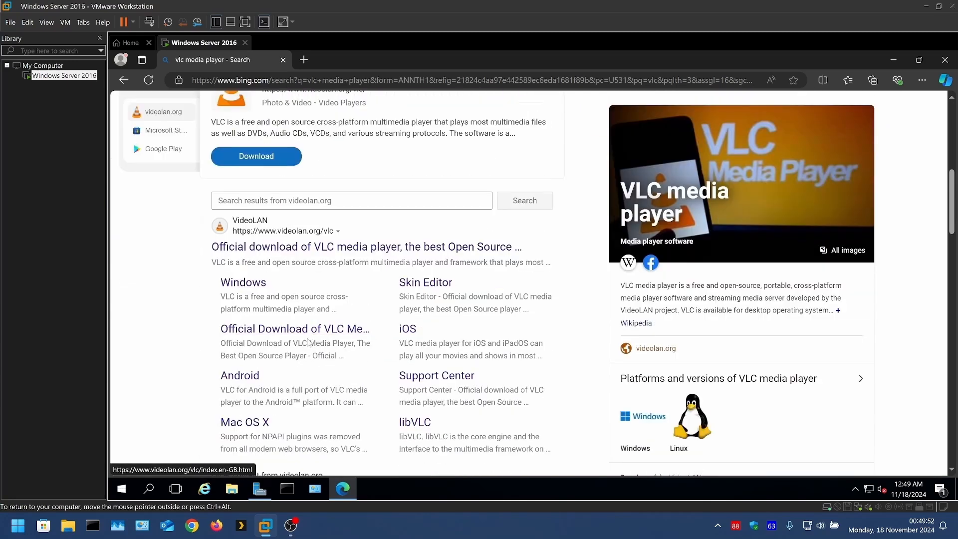
{"action": "left_click", "coordinate": [244, 247]}
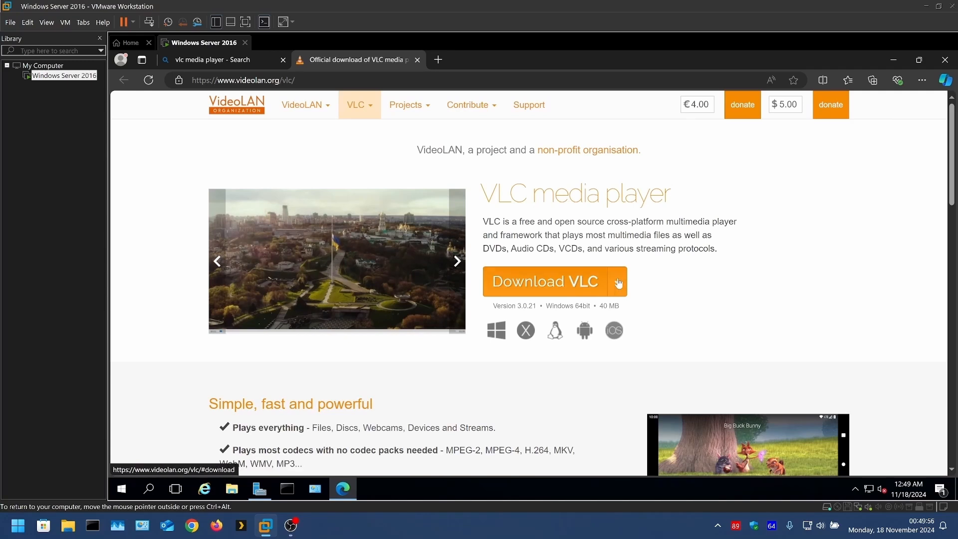
{"action": "left_click", "coordinate": [618, 283]}
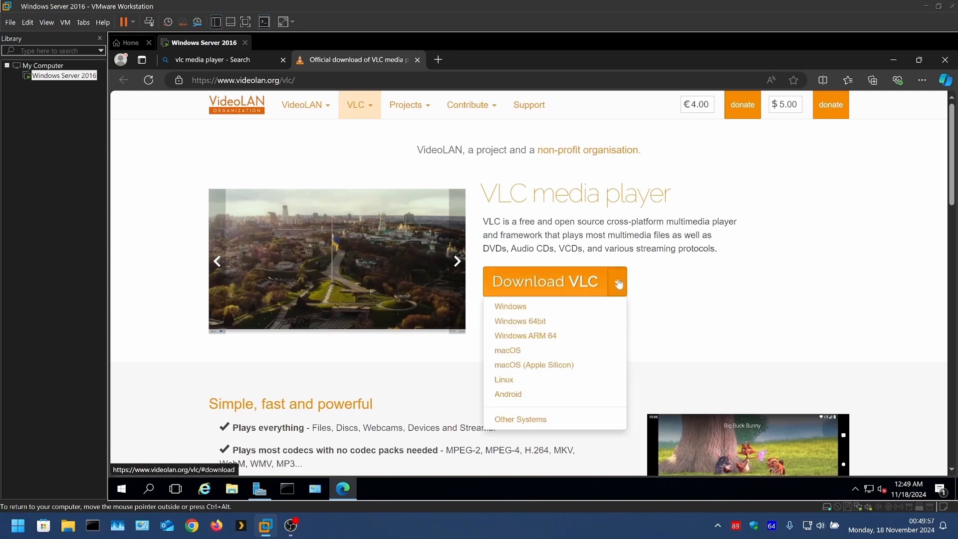
{"action": "left_click", "coordinate": [564, 330]}
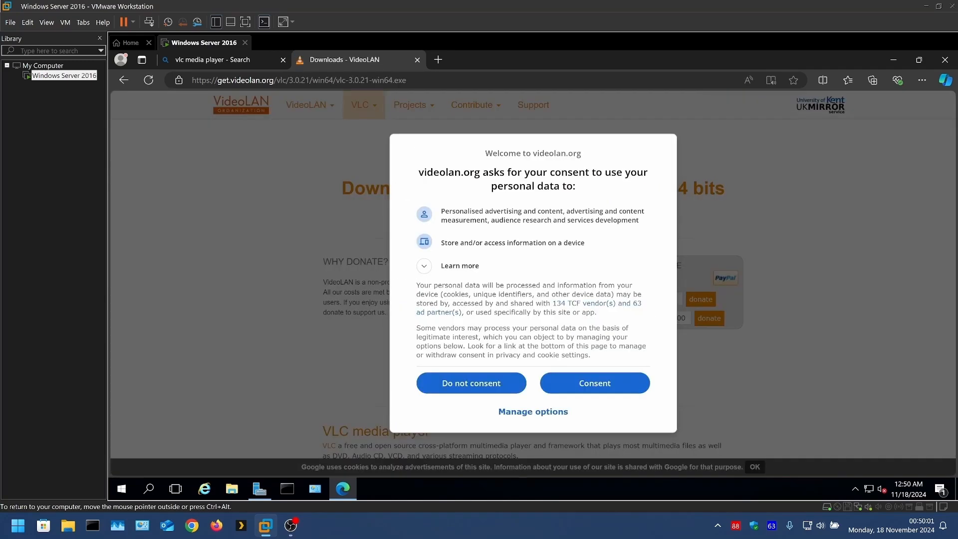
{"action": "left_click", "coordinate": [459, 383]}
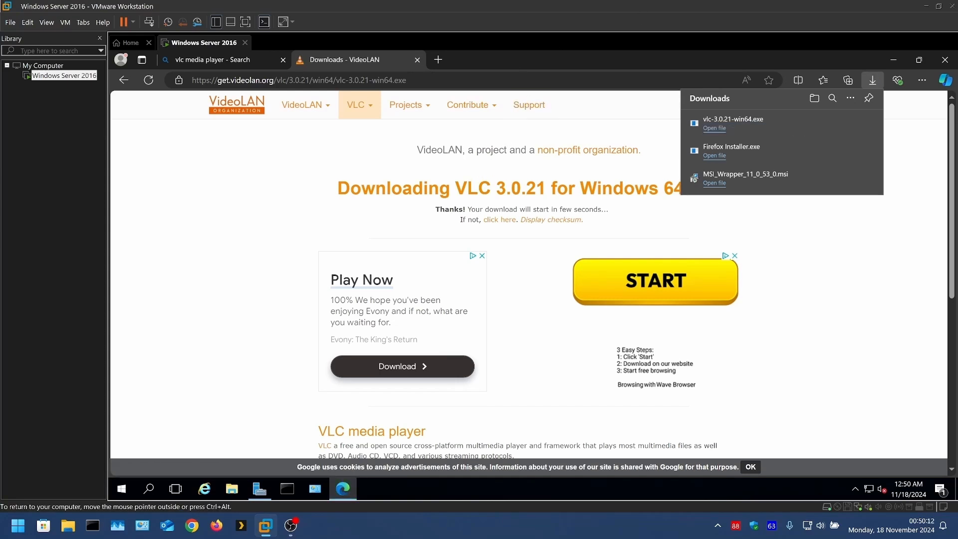
{"action": "left_click", "coordinate": [944, 62]}
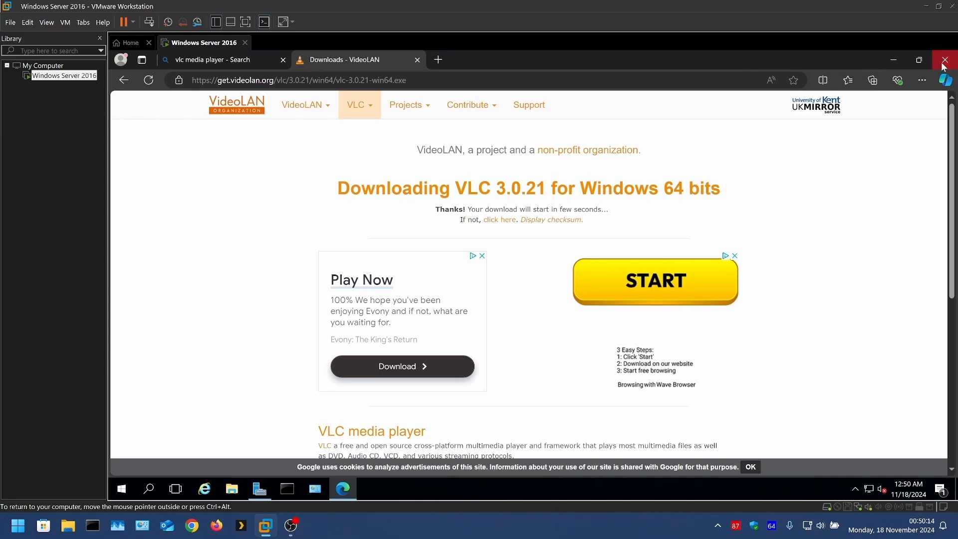
Show the virtual machine in full screen and open the Downloads folder in File Explorer.
{"action": "left_click", "coordinate": [245, 22]}
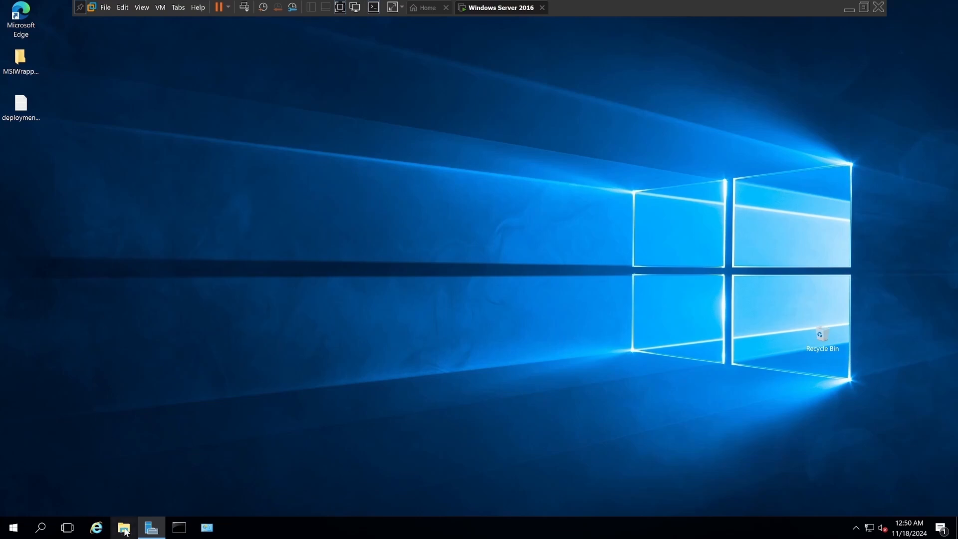
{"action": "left_click", "coordinate": [124, 528]}
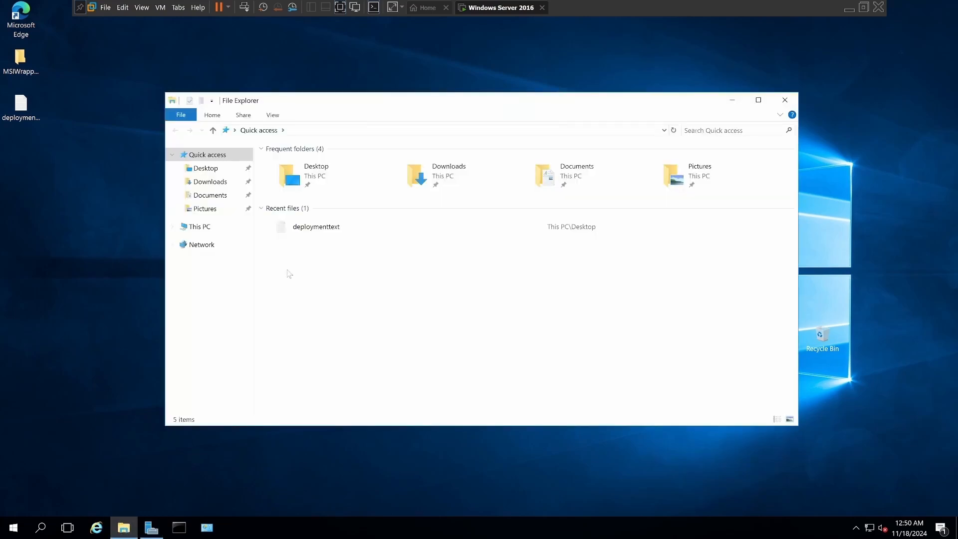
{"action": "left_click", "coordinate": [210, 182]}
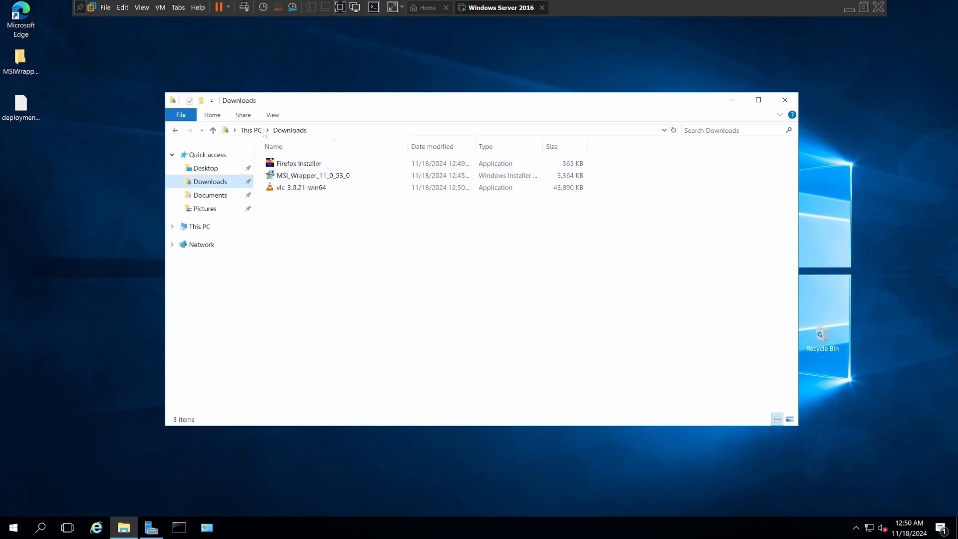
Turn off the "Hide extensions for known file types" folder option and apply the change.
{"action": "left_click", "coordinate": [274, 115]}
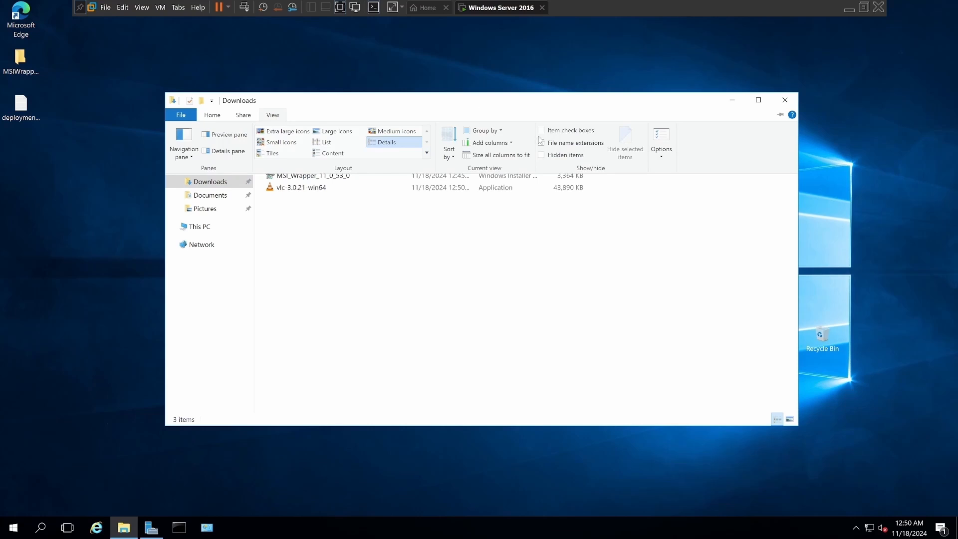
{"action": "left_click", "coordinate": [667, 159]}
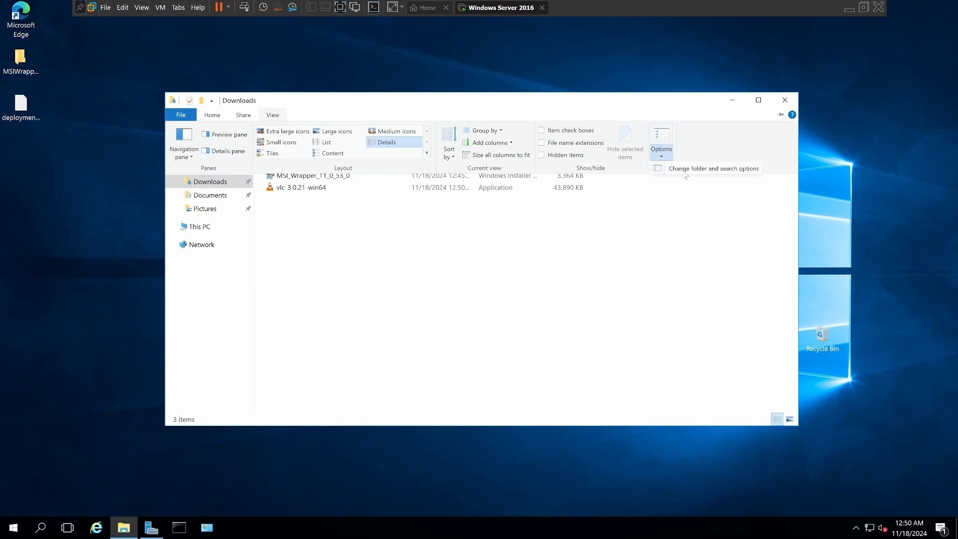
{"action": "left_click", "coordinate": [685, 172]}
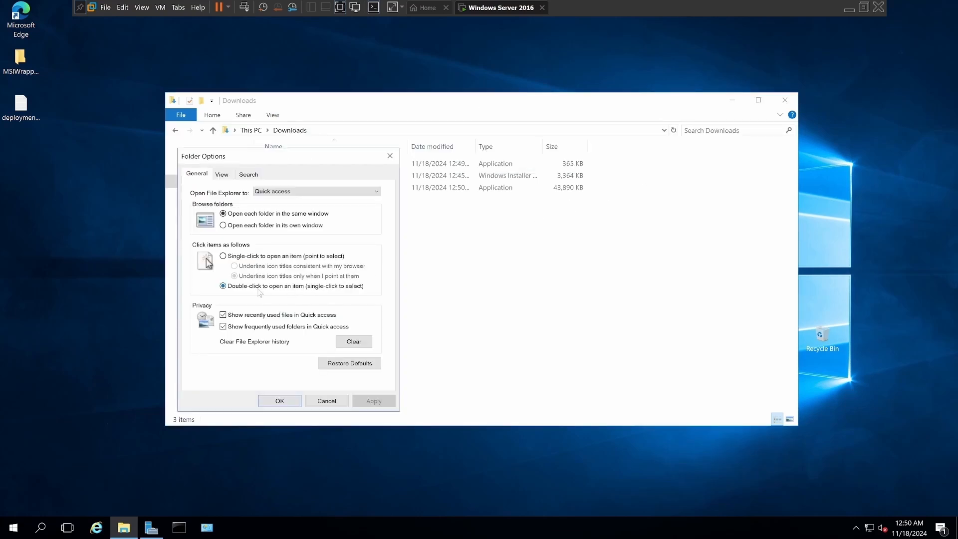
{"action": "left_click", "coordinate": [225, 177]}
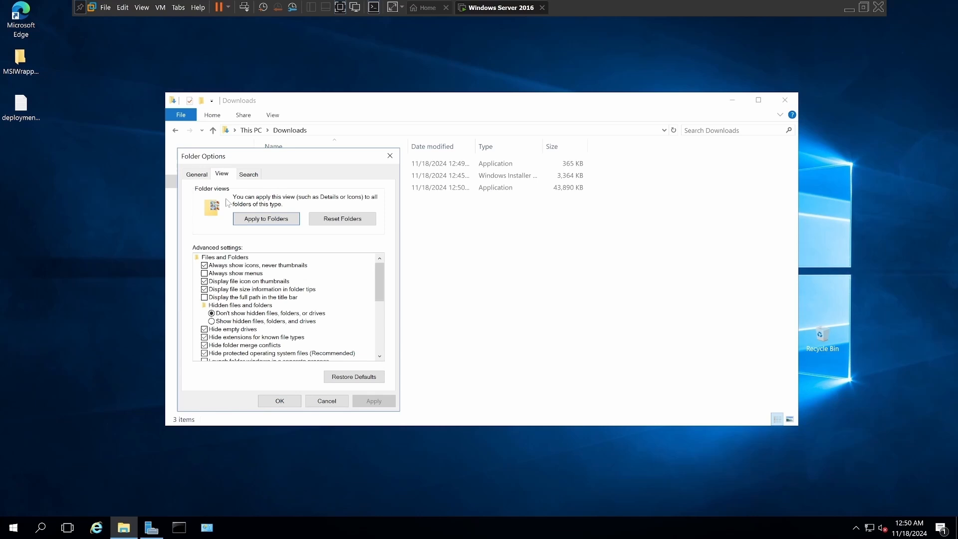
{"action": "left_click", "coordinate": [204, 338]}
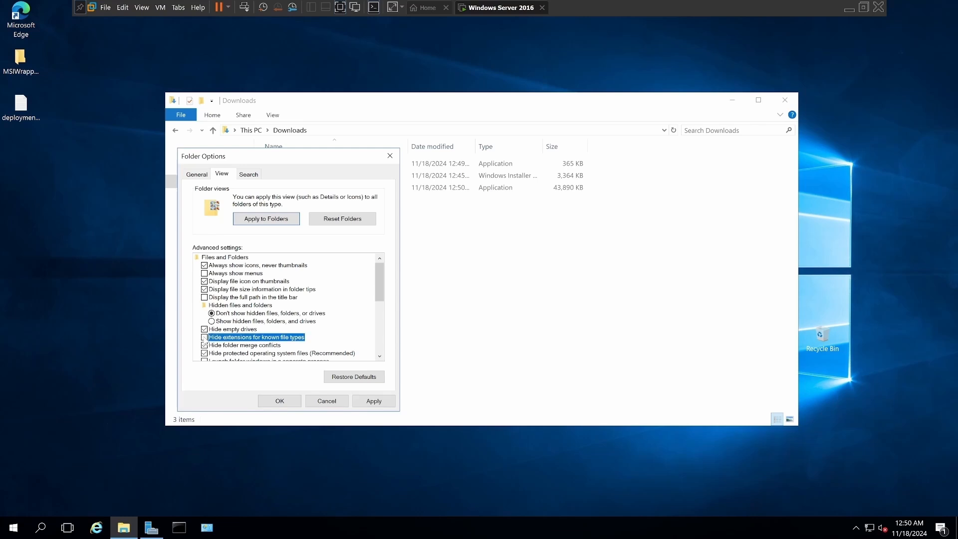
{"action": "left_click", "coordinate": [356, 402]}
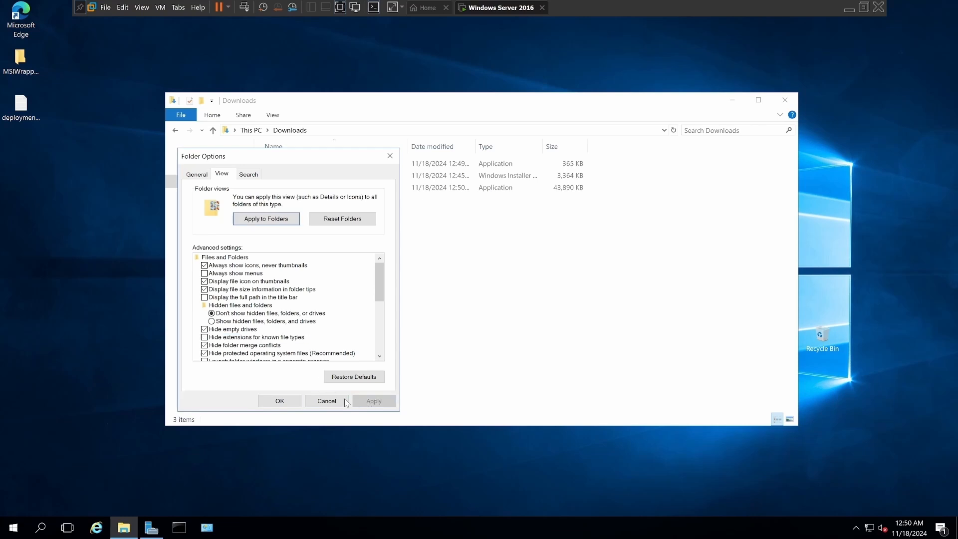
{"action": "left_click", "coordinate": [280, 402]}
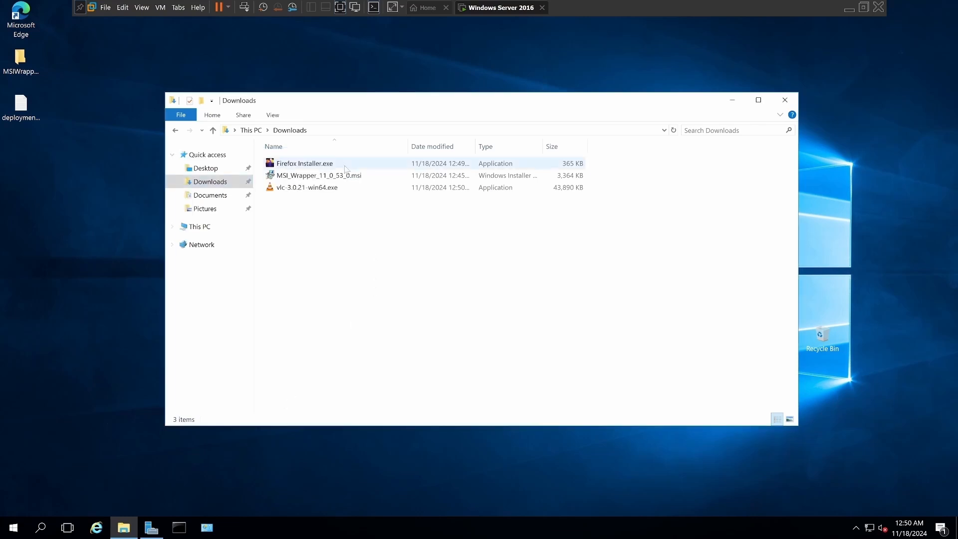
Move MSI_Wrapper_11_0_53_0.msi from Downloads into the MSIWrapperDeployment folder on the desktop and close both folder windows.
{"action": "left_click", "coordinate": [294, 179]}
{"action": "right_click", "coordinate": [293, 177]}
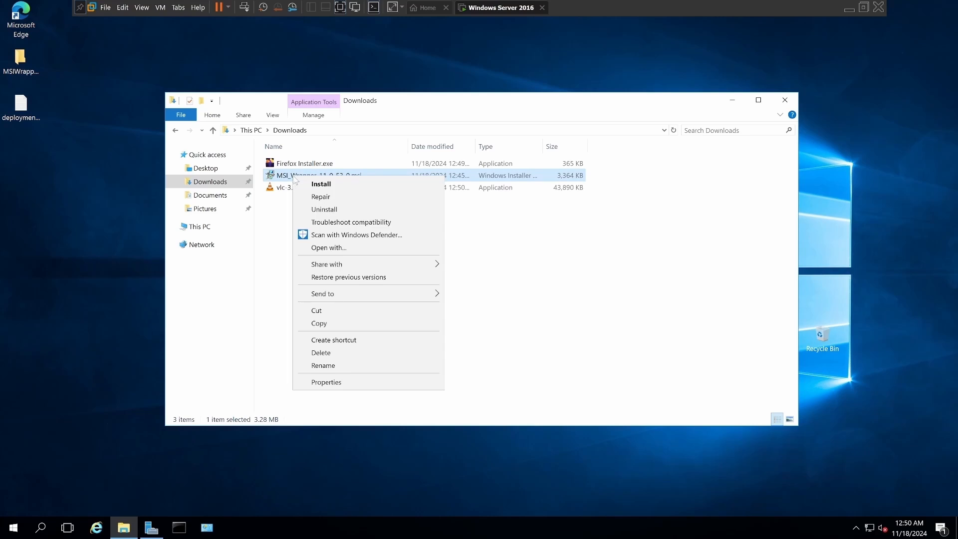
{"action": "left_click", "coordinate": [331, 312]}
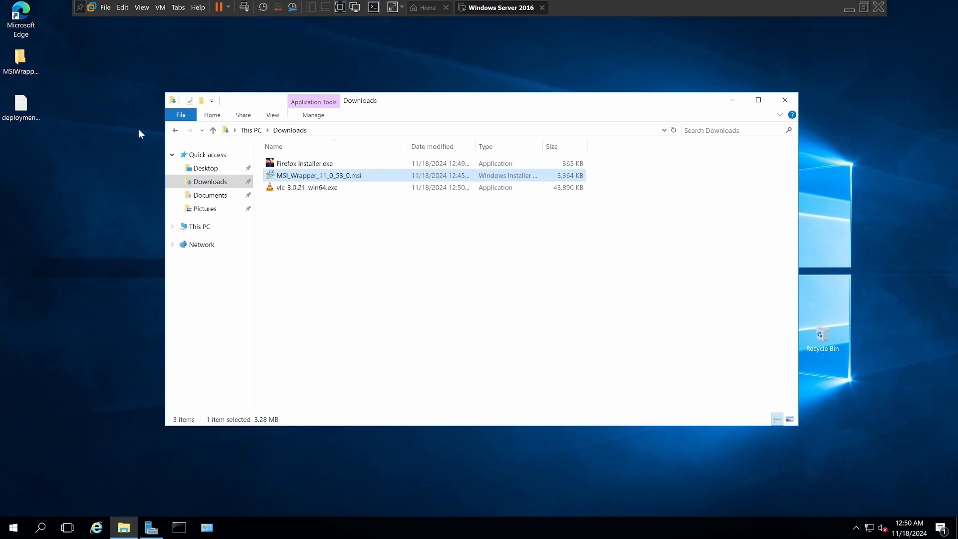
{"action": "double_click", "coordinate": [22, 59]}
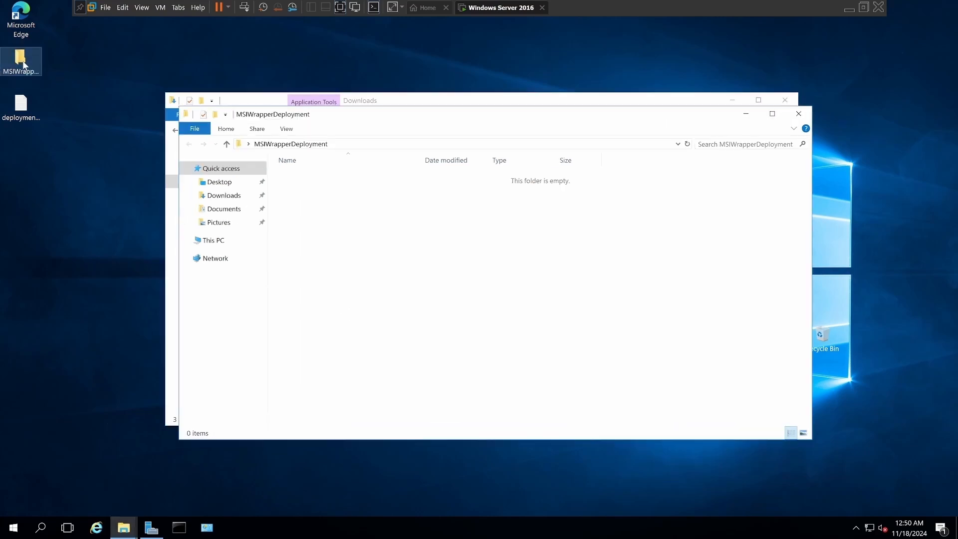
{"action": "right_click", "coordinate": [310, 202]}
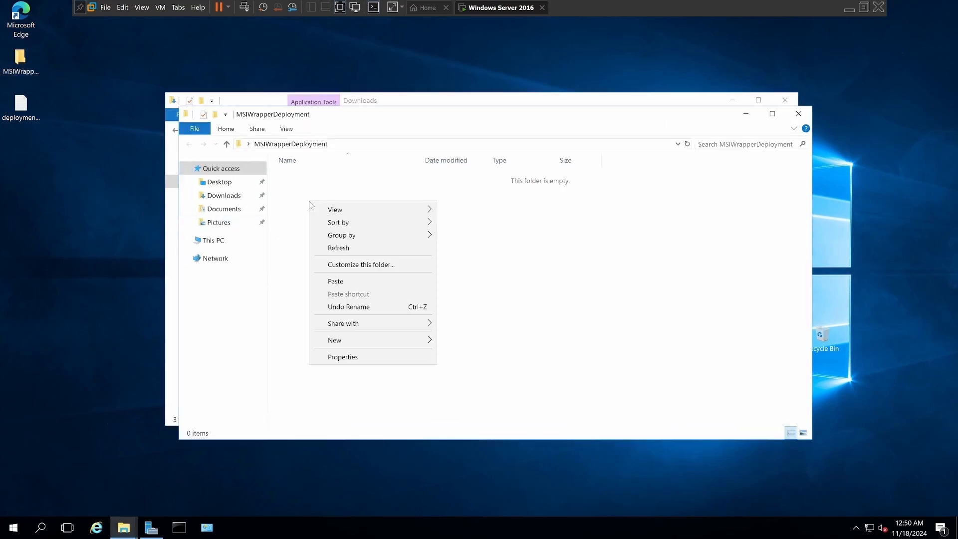
{"action": "left_click", "coordinate": [348, 282]}
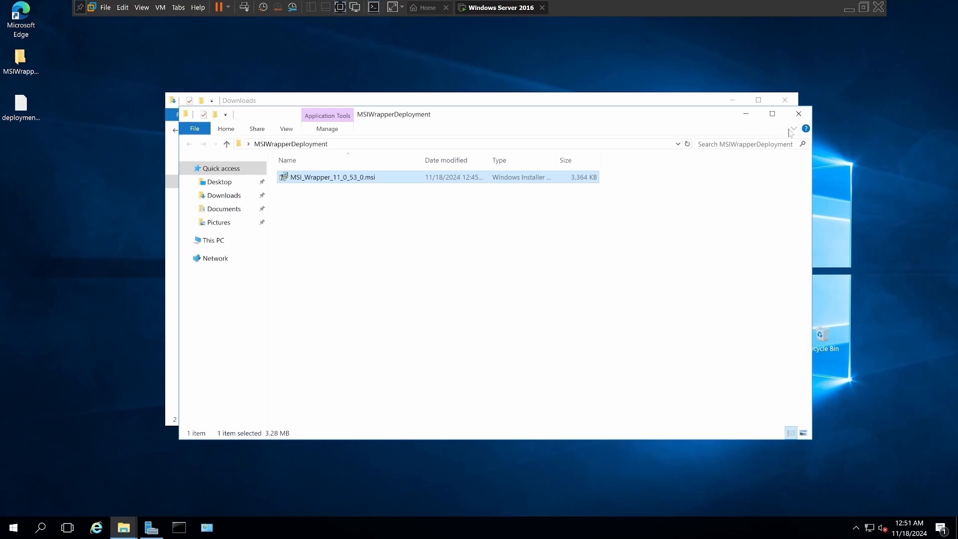
{"action": "left_click", "coordinate": [799, 116]}
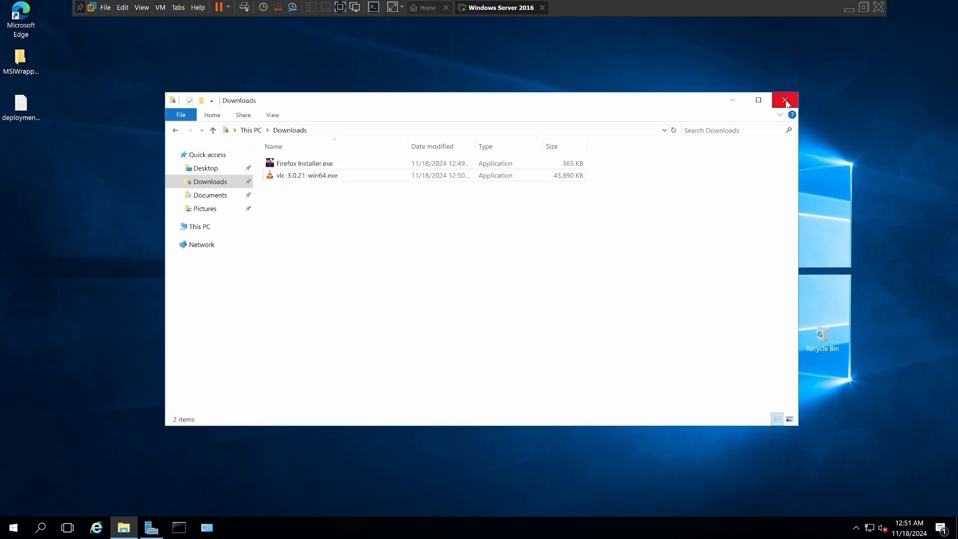
{"action": "left_click", "coordinate": [785, 102]}
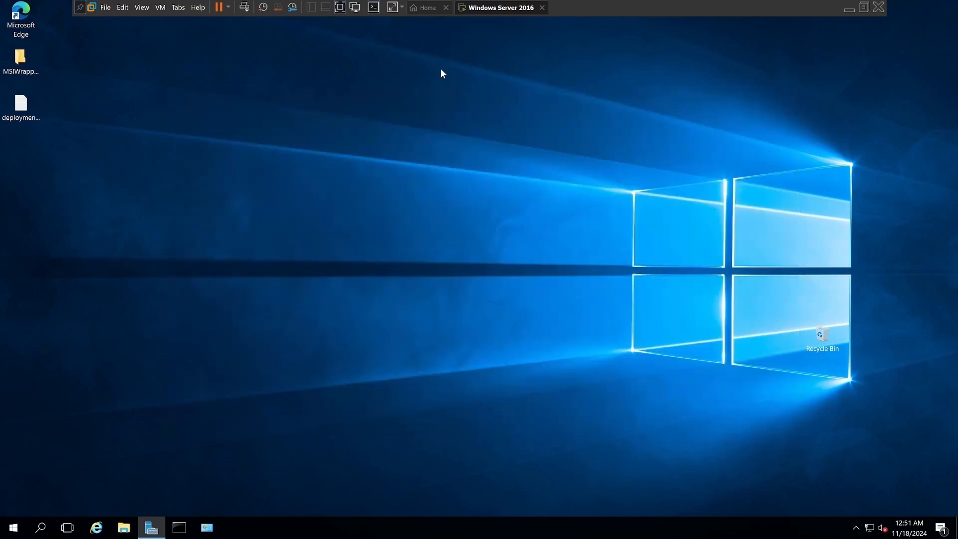
In Server Manager, start the Downloaded Maps Manager (MapsBroker) service from the local server's services alert and close the detail view.
{"action": "left_click", "coordinate": [152, 526]}
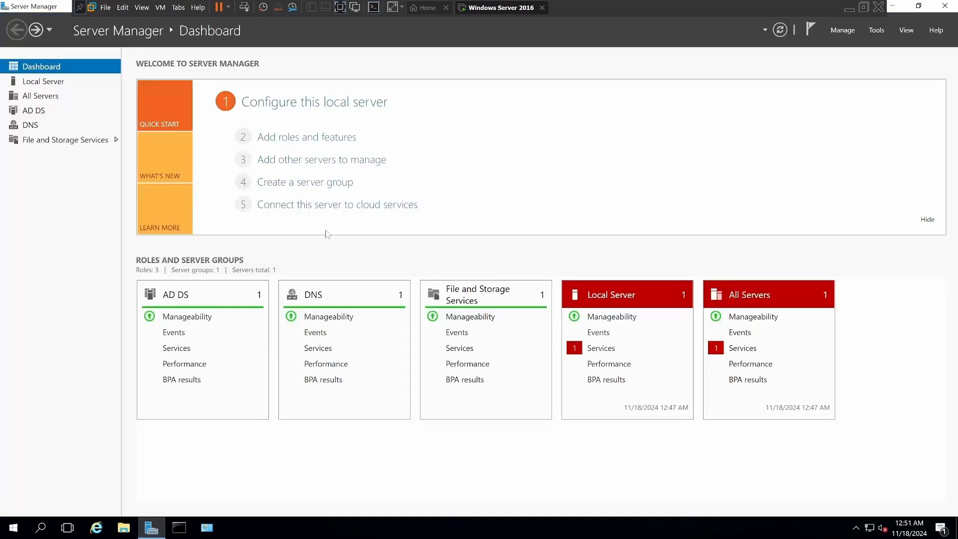
{"action": "left_click", "coordinate": [602, 348]}
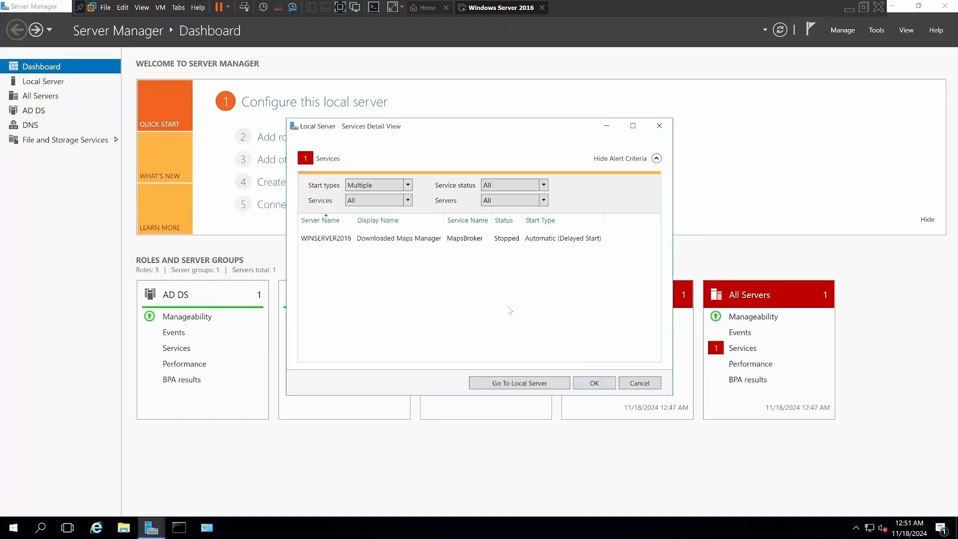
{"action": "right_click", "coordinate": [419, 243]}
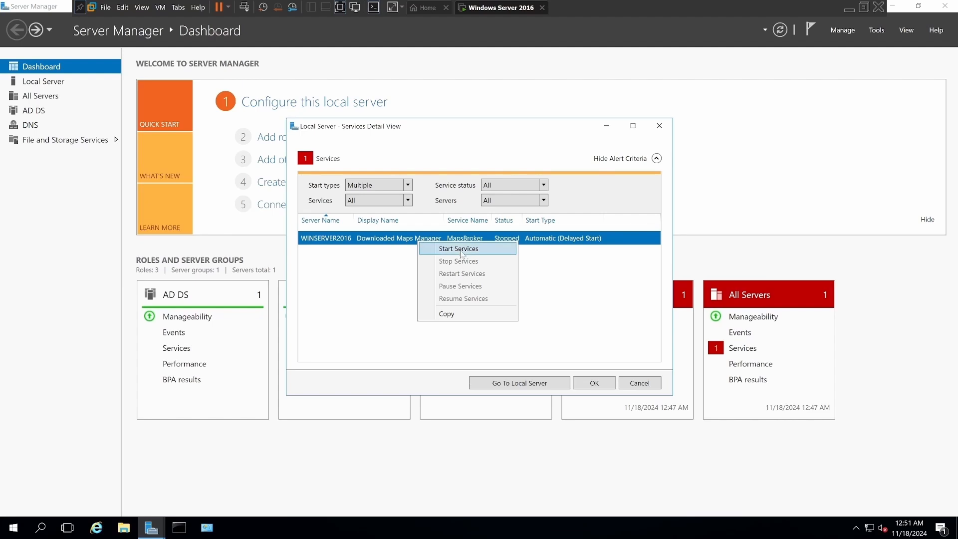
{"action": "left_click", "coordinate": [460, 251]}
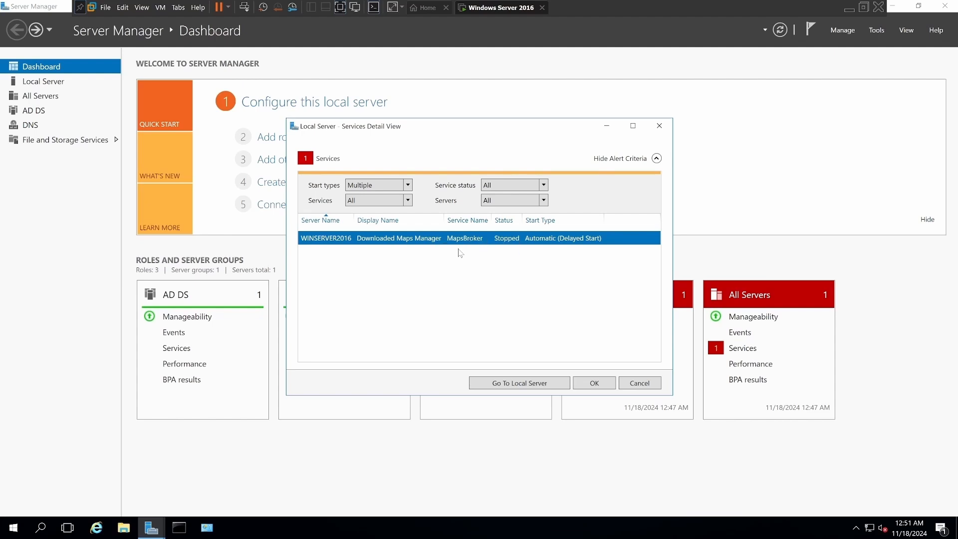
{"action": "left_click", "coordinate": [593, 384]}
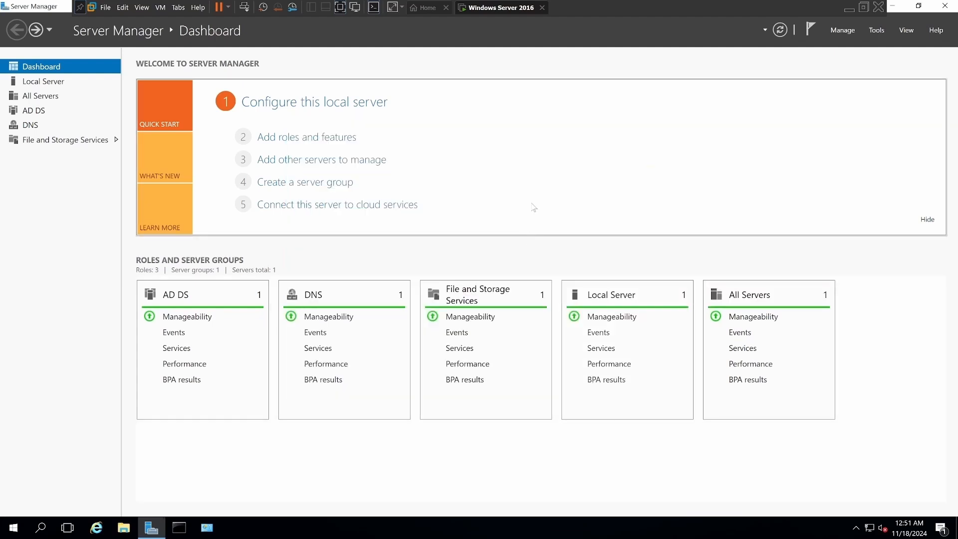
Turn on IE Enhanced Security Configuration for Administrators and Users on the local server, and return to the dashboard.
{"action": "left_click", "coordinate": [314, 108]}
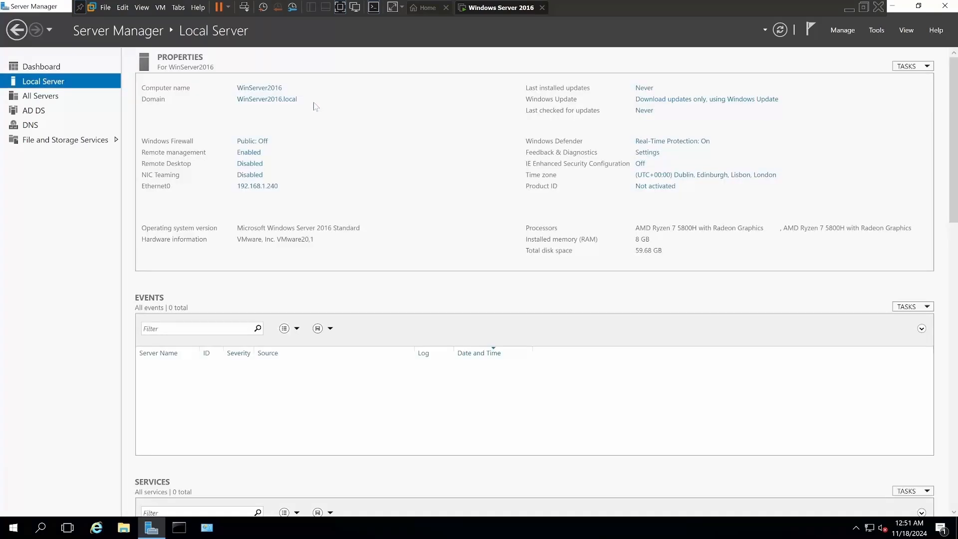
{"action": "left_click", "coordinate": [640, 164]}
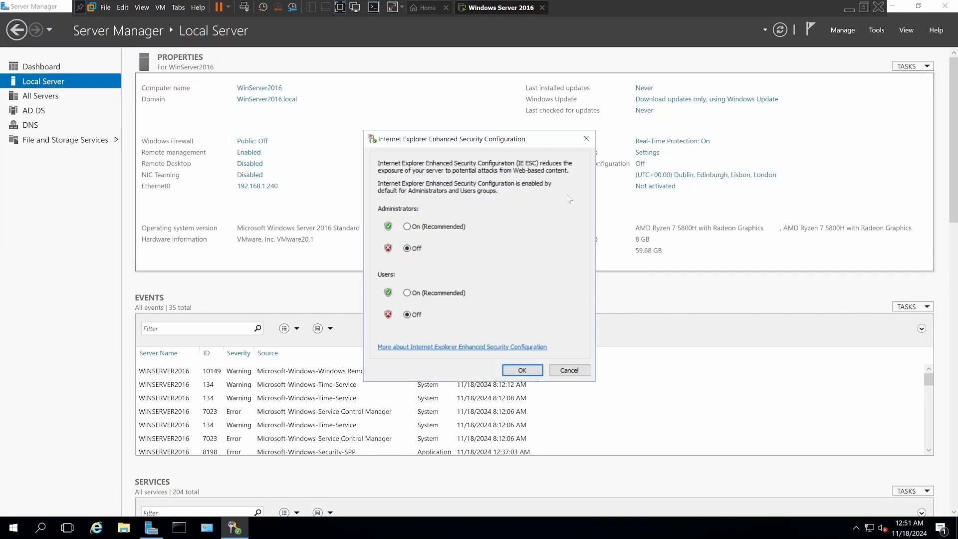
{"action": "left_click", "coordinate": [407, 227]}
{"action": "left_click", "coordinate": [406, 293]}
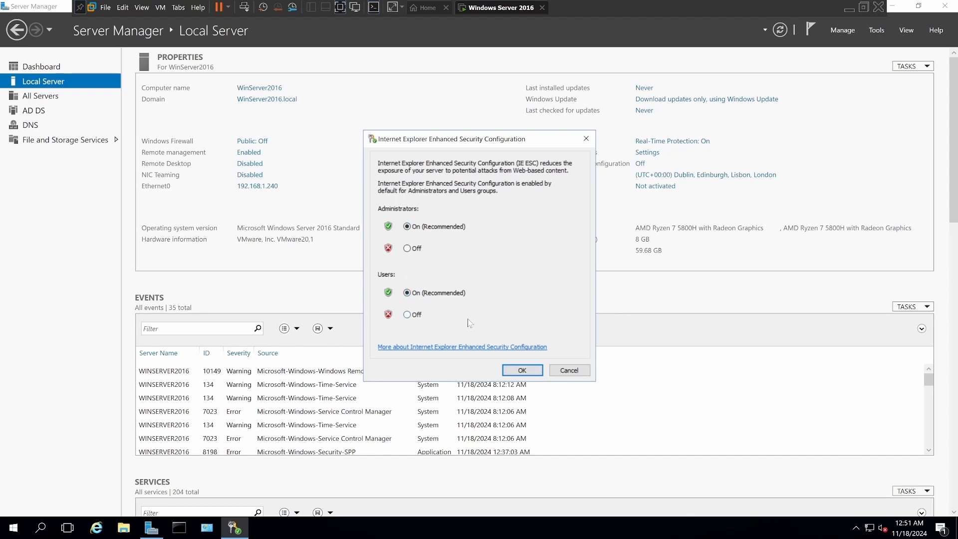
{"action": "left_click", "coordinate": [522, 370]}
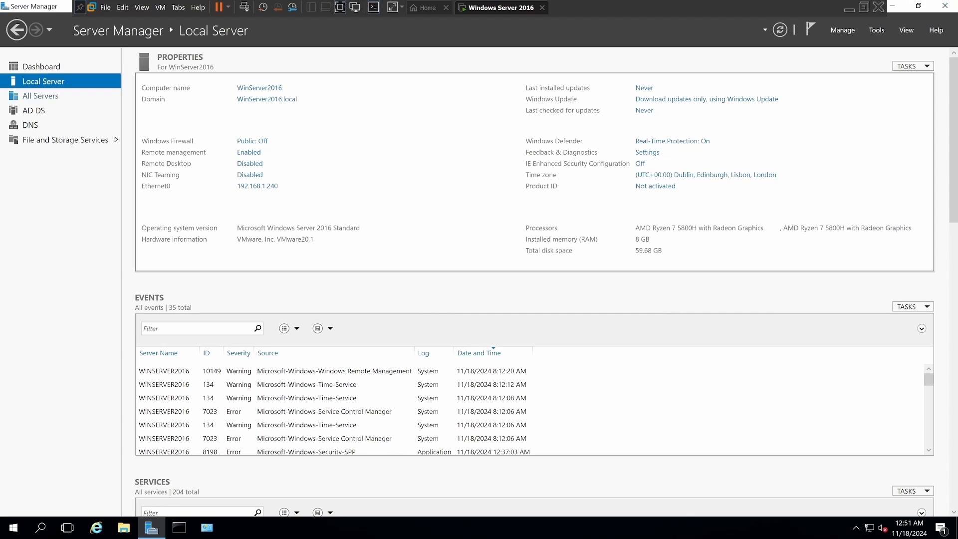
{"action": "left_click", "coordinate": [22, 34]}
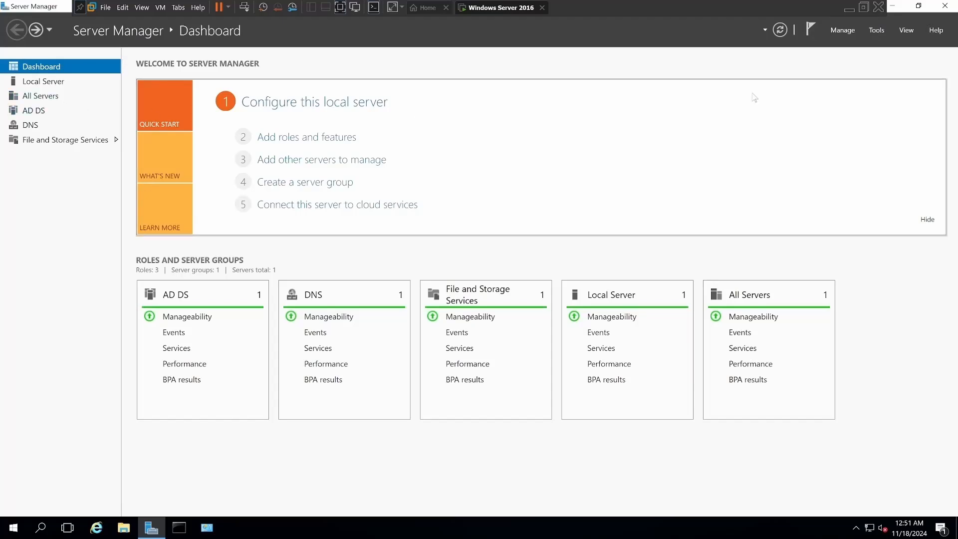
Open Active Directory Users and Computers and show the Users container of the WinServer2016.local domain.
{"action": "left_click", "coordinate": [879, 32]}
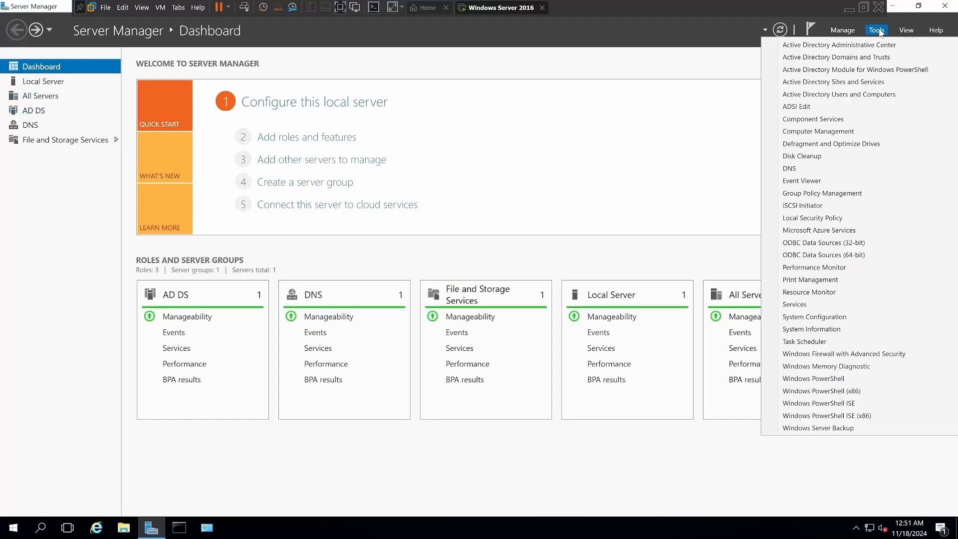
{"action": "left_click", "coordinate": [852, 95]}
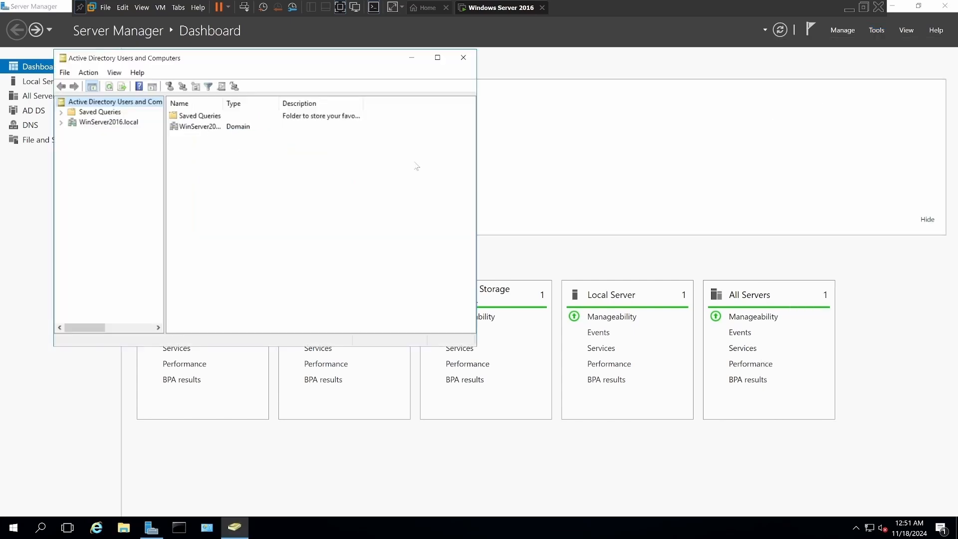
{"action": "left_click", "coordinate": [61, 125]}
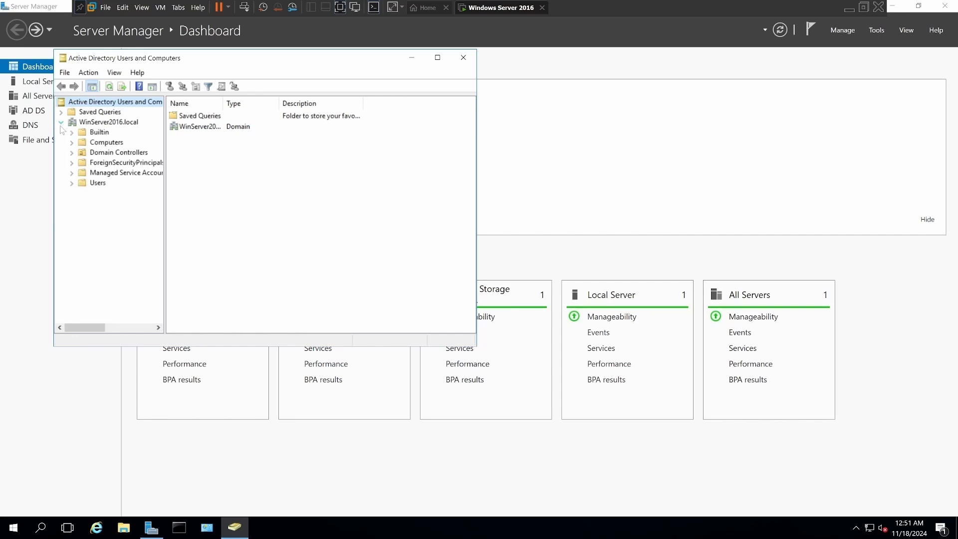
{"action": "left_click", "coordinate": [95, 183]}
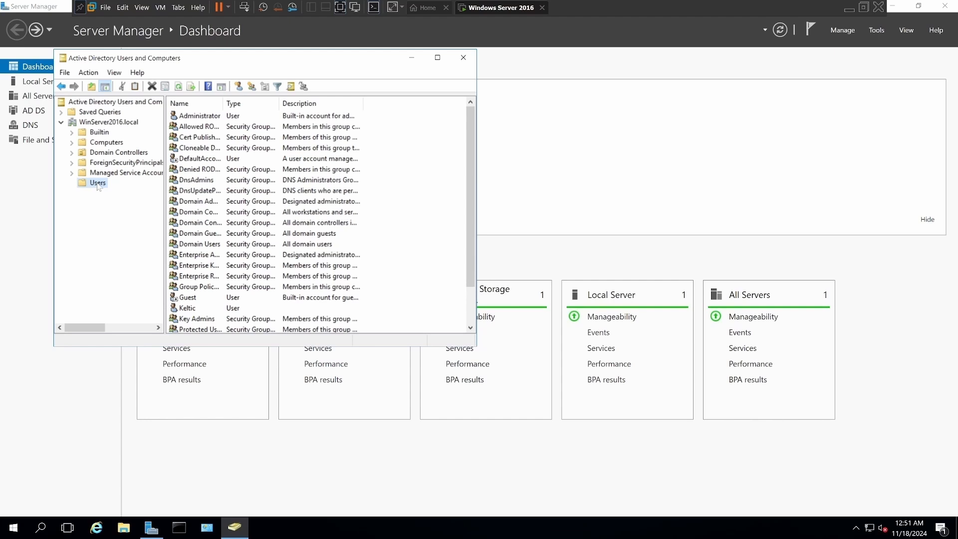
Show the Administrator account's group memberships and place its properties window beside the directory console.
{"action": "double_click", "coordinate": [199, 116]}
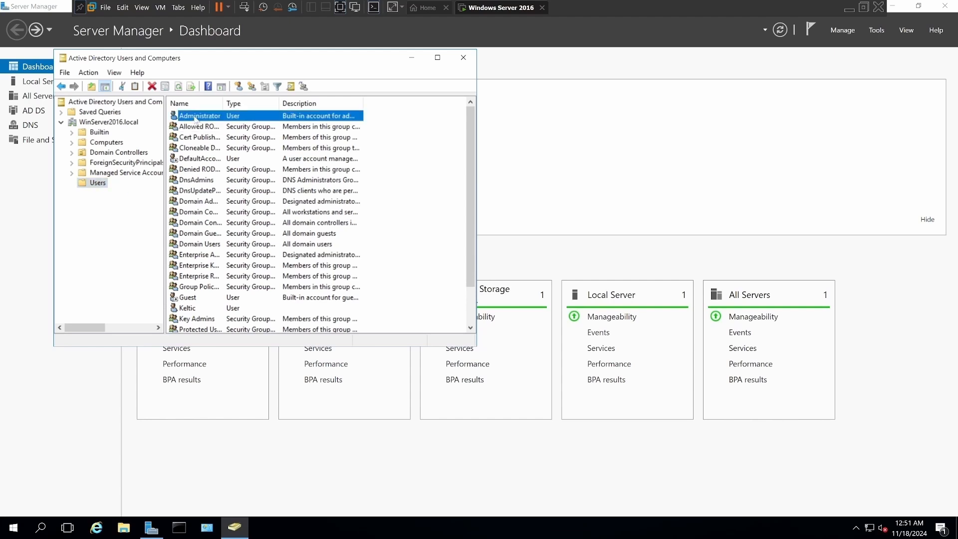
{"action": "left_click", "coordinate": [184, 74]}
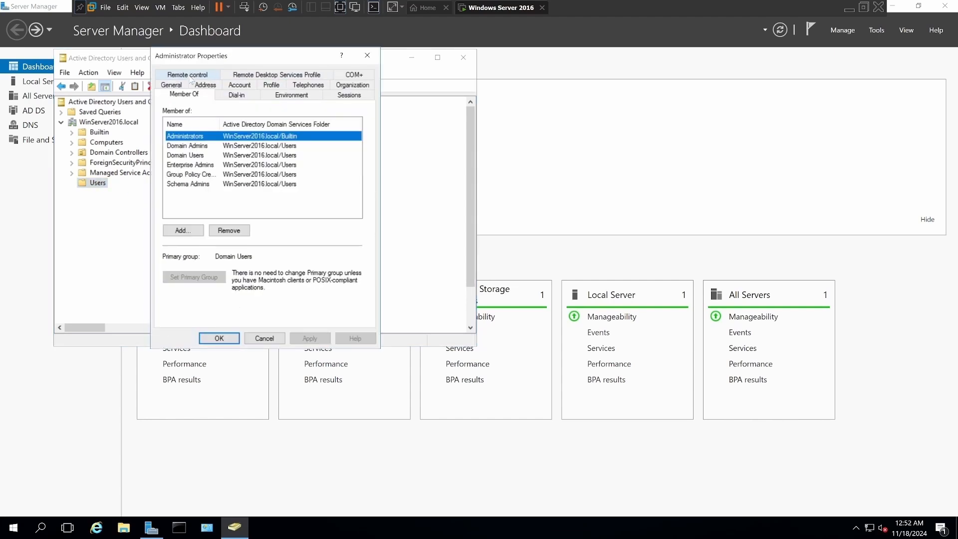
{"action": "left_click_drag", "start_coordinate": [237, 59], "coordinate": [572, 62]}
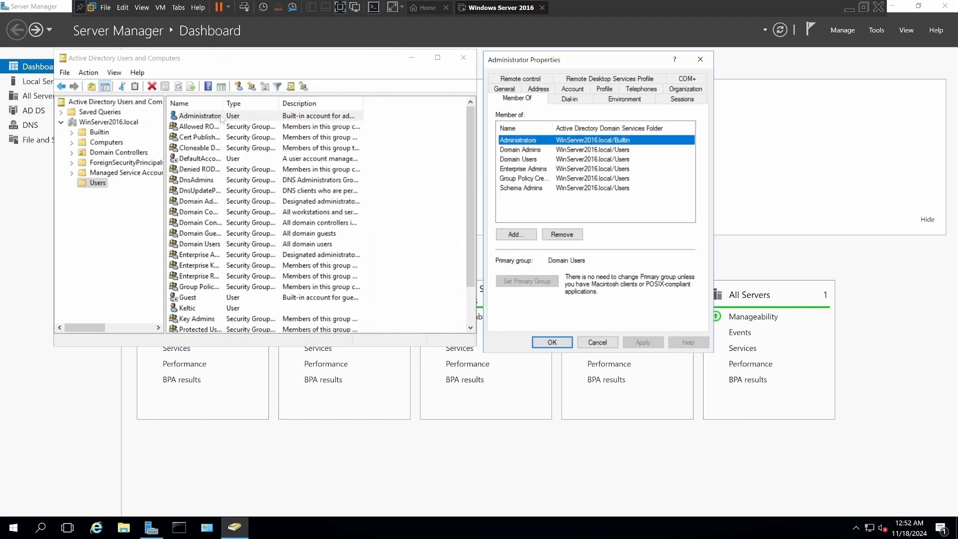
Show the group memberships of the user account listed below Guest, and place its properties window beside the Administrator's for comparison.
{"action": "scroll", "coordinate": [205, 271], "scroll_direction": "down", "scroll_amount": 2}
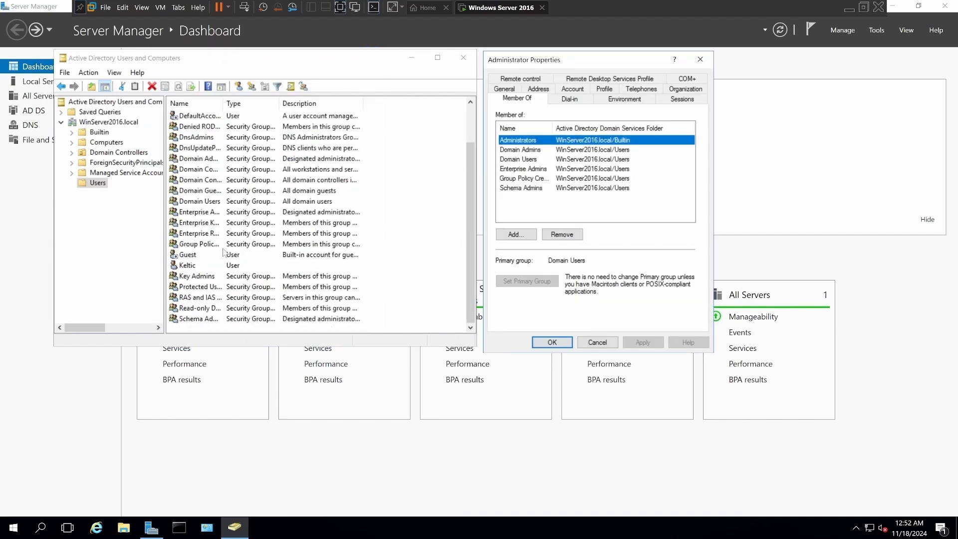
{"action": "double_click", "coordinate": [191, 266]}
{"action": "left_click", "coordinate": [200, 75]}
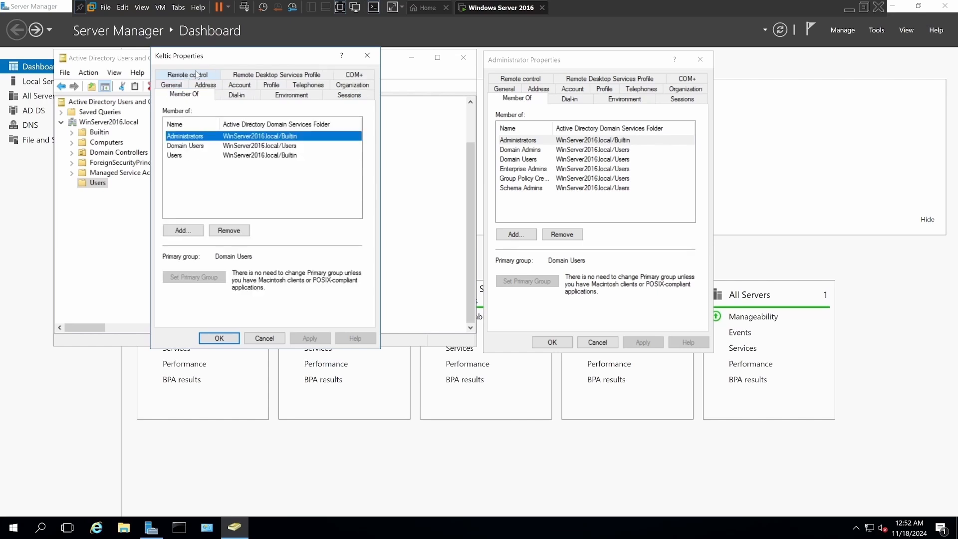
{"action": "left_click_drag", "start_coordinate": [237, 57], "coordinate": [808, 60]}
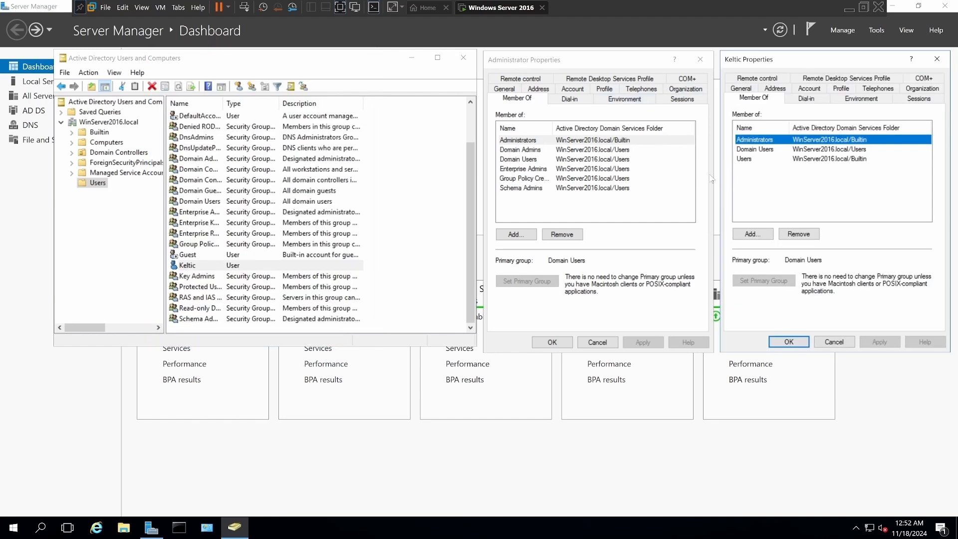
Start adding groups to that user account, entering and resolving the names Domain Admins and Enterprise Admins.
{"action": "left_click", "coordinate": [756, 237]}
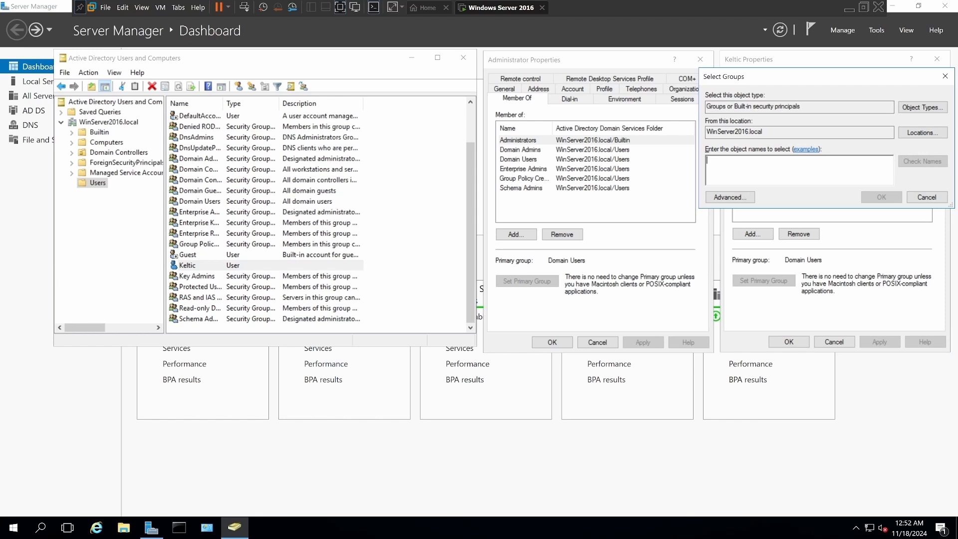
{"action": "left_click", "coordinate": [921, 198]}
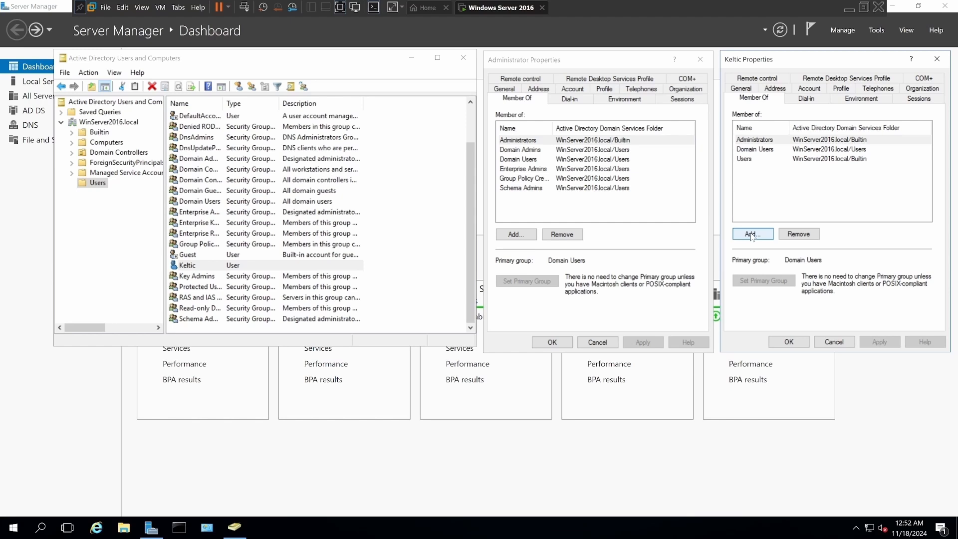
{"action": "left_click", "coordinate": [752, 235]}
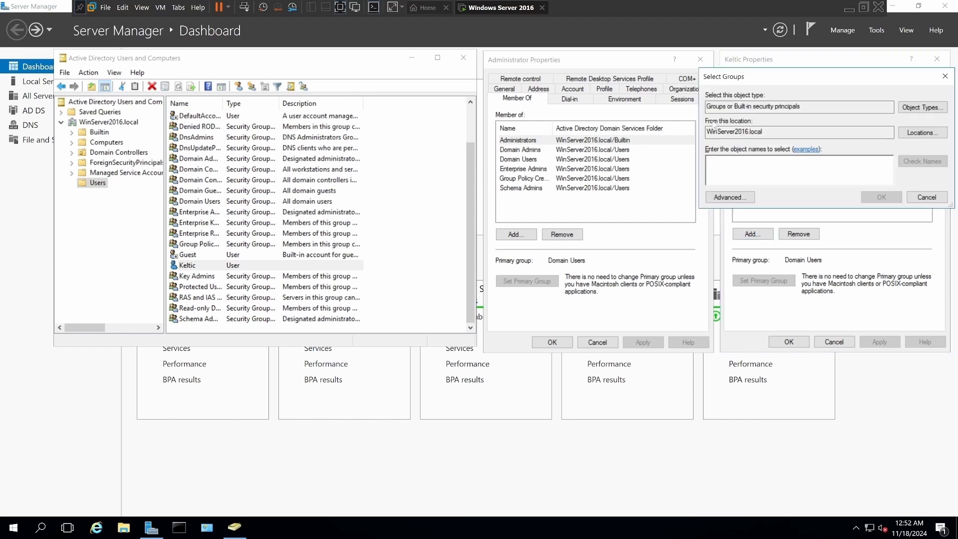
{"action": "type", "text": "Domain Admin"}
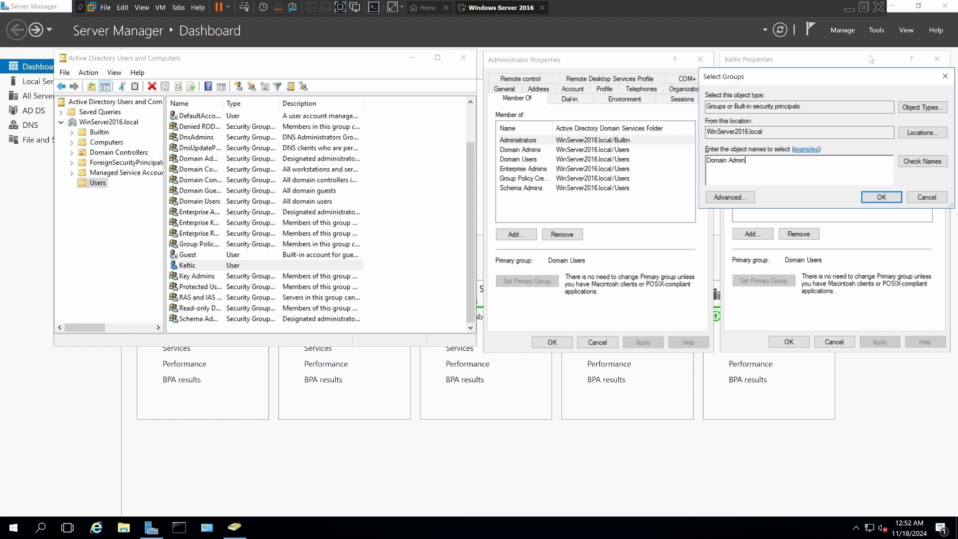
{"action": "left_click", "coordinate": [910, 165]}
{"action": "type", "text": "se"}
{"action": "left_click", "coordinate": [914, 162]}
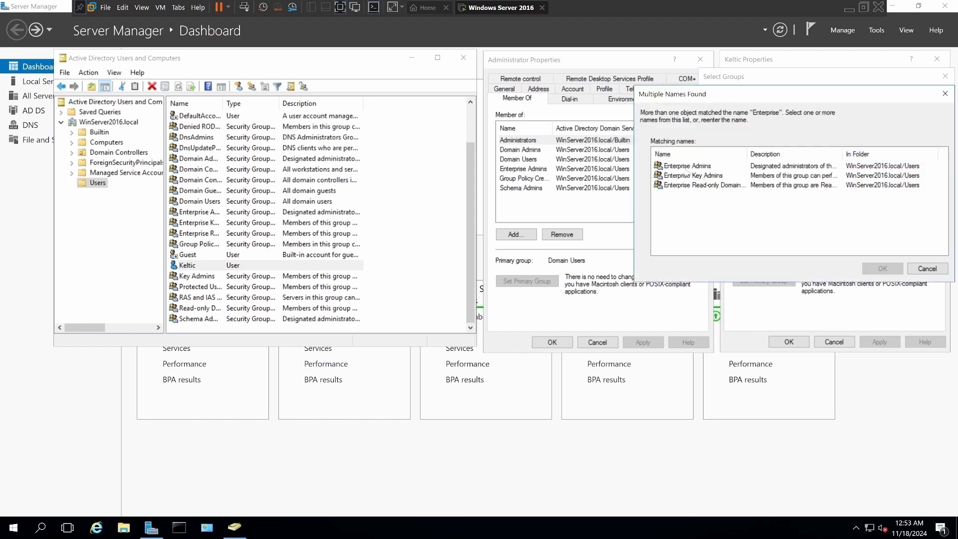
{"action": "left_click", "coordinate": [686, 167]}
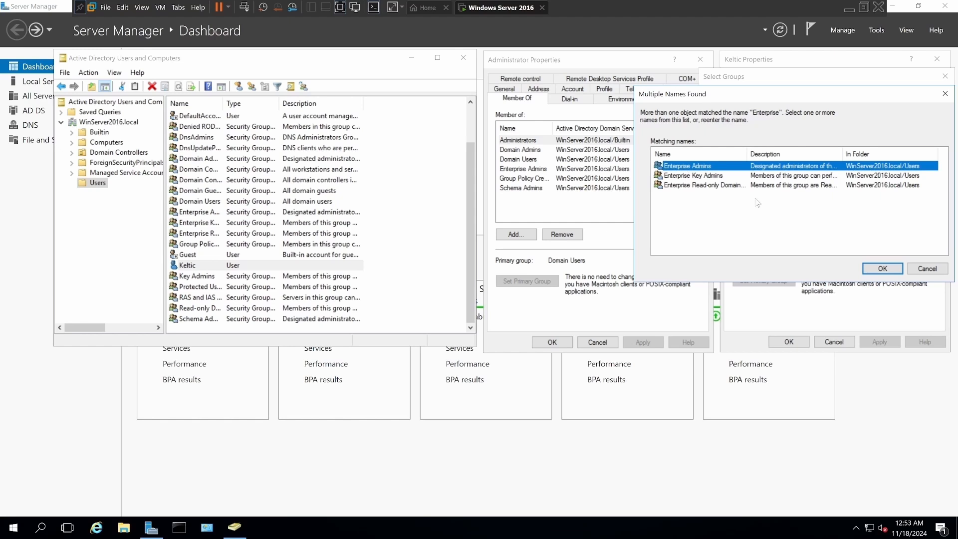
{"action": "left_click", "coordinate": [865, 270]}
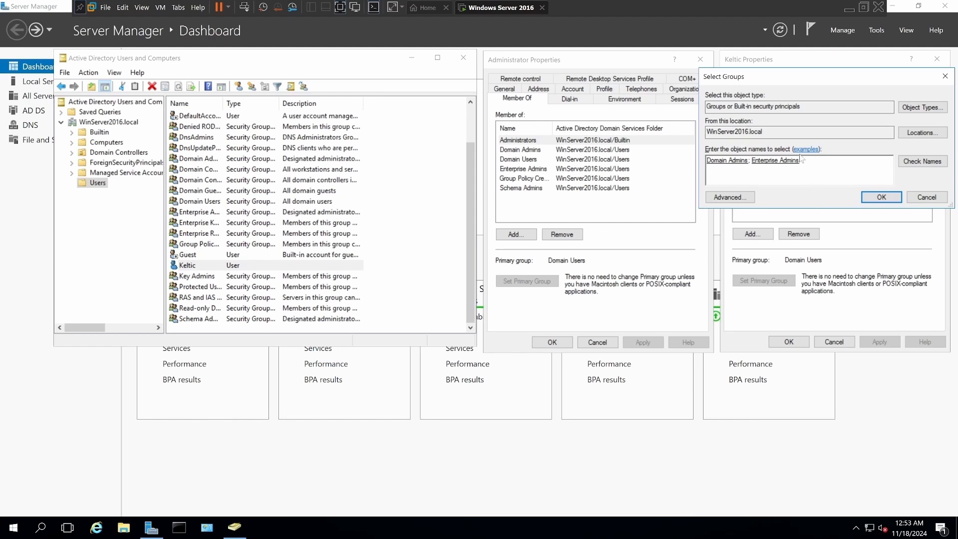
Include Group Policy Creator Owners and Schema Admins in the group selection, and apply the added memberships to the user account.
{"action": "type", "text": "Group Policy"}
{"action": "left_click", "coordinate": [908, 162]}
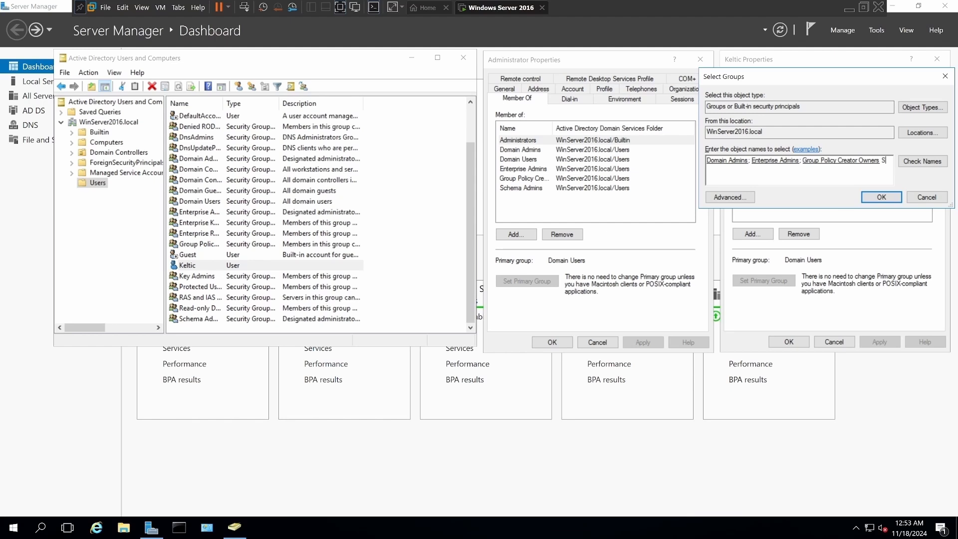
{"action": "type", "text": "hema Admins"}
{"action": "left_click", "coordinate": [911, 161]}
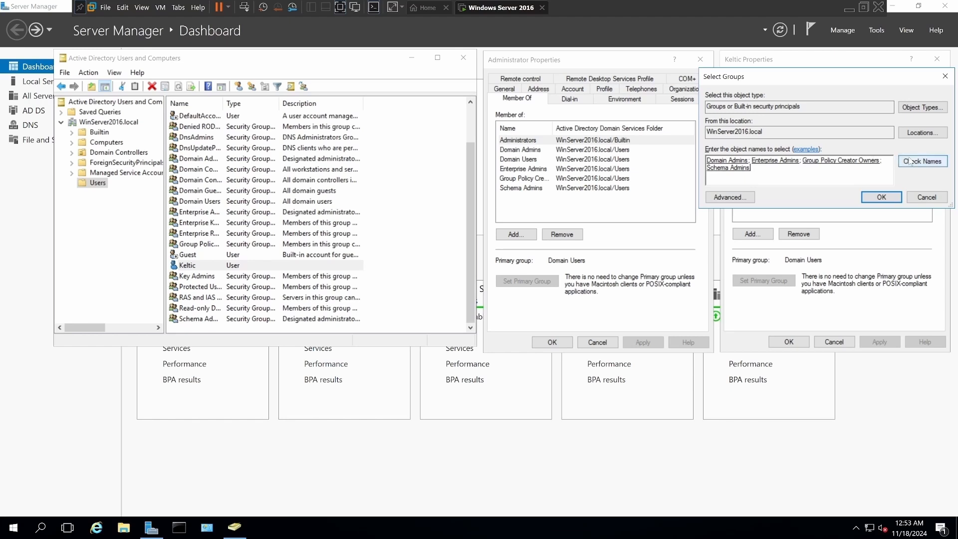
{"action": "left_click", "coordinate": [881, 197]}
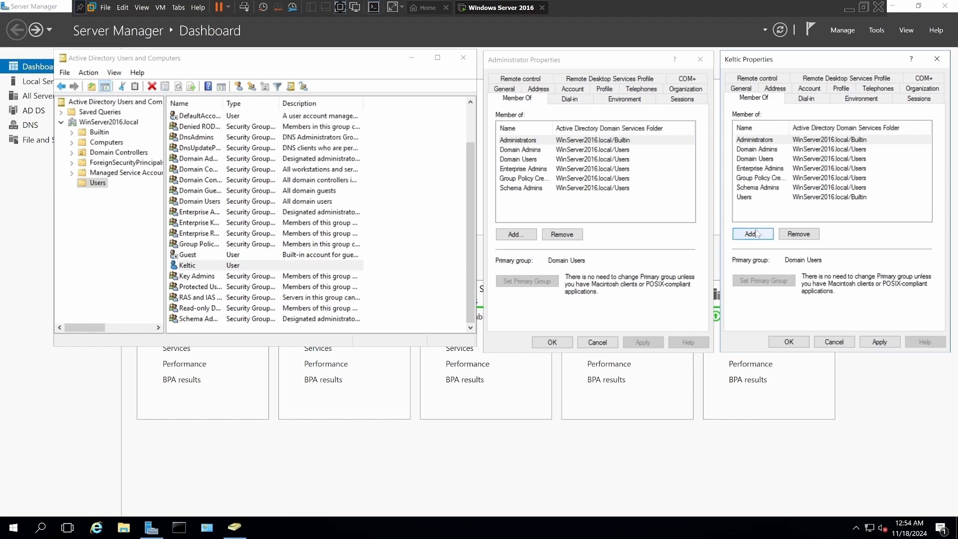
{"action": "left_click", "coordinate": [882, 343]}
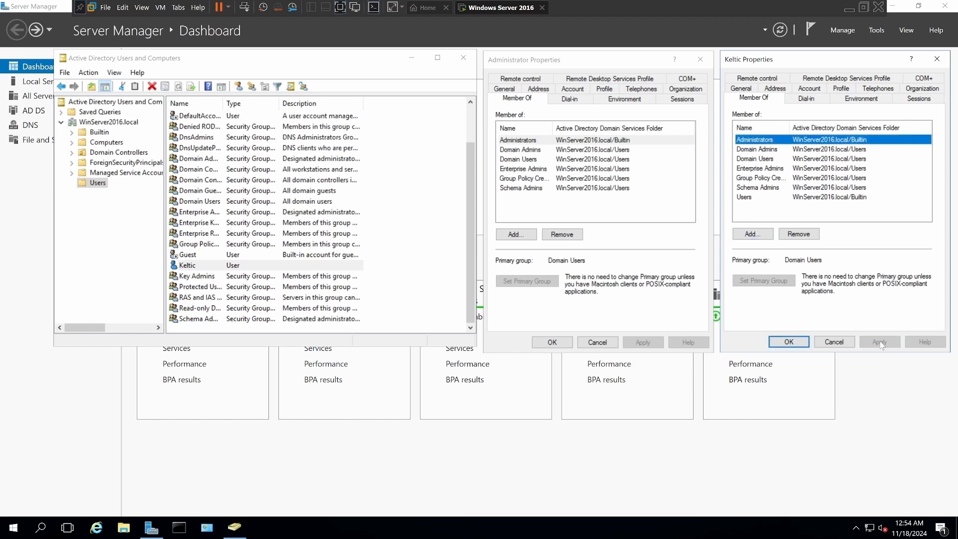
Close both account properties windows and Active Directory Users and Computers.
{"action": "left_click", "coordinate": [821, 345]}
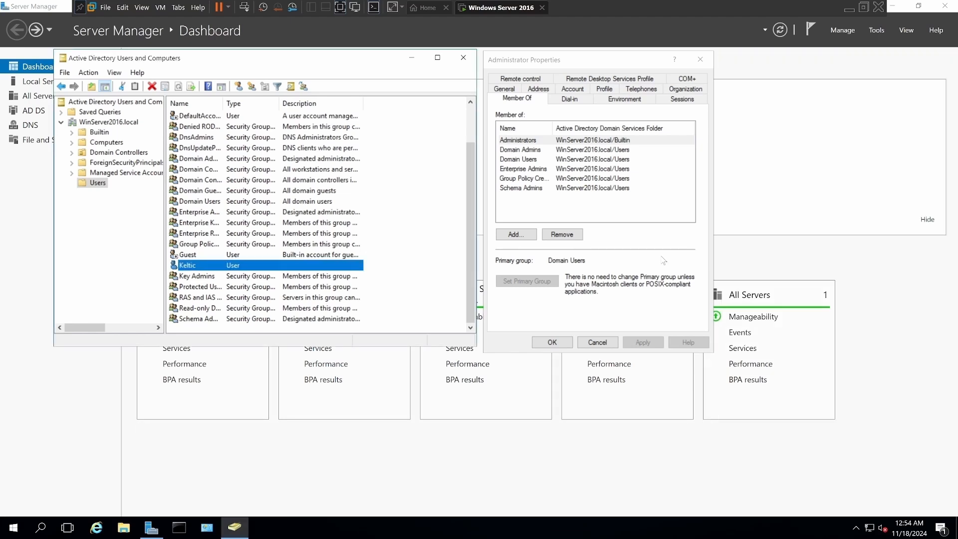
{"action": "left_click", "coordinate": [699, 61]}
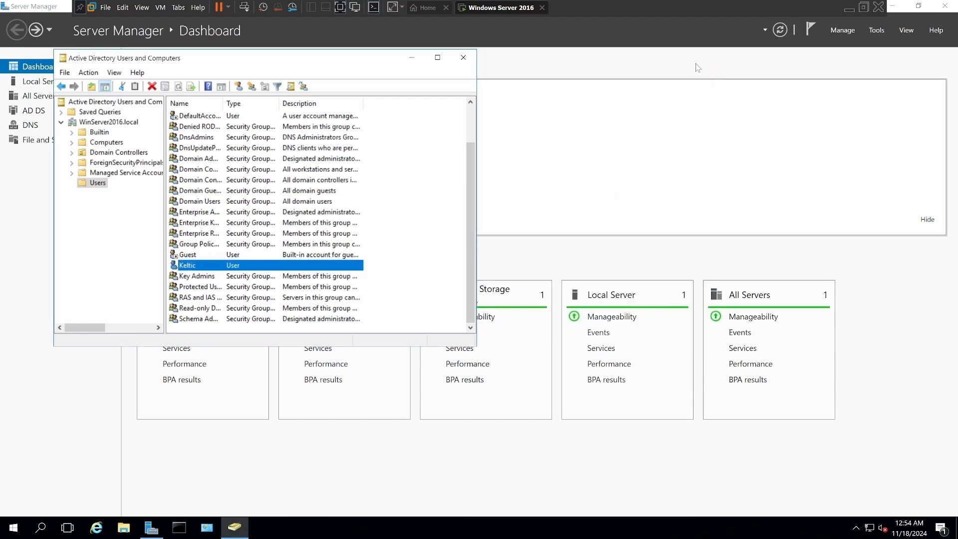
{"action": "left_click", "coordinate": [463, 57]}
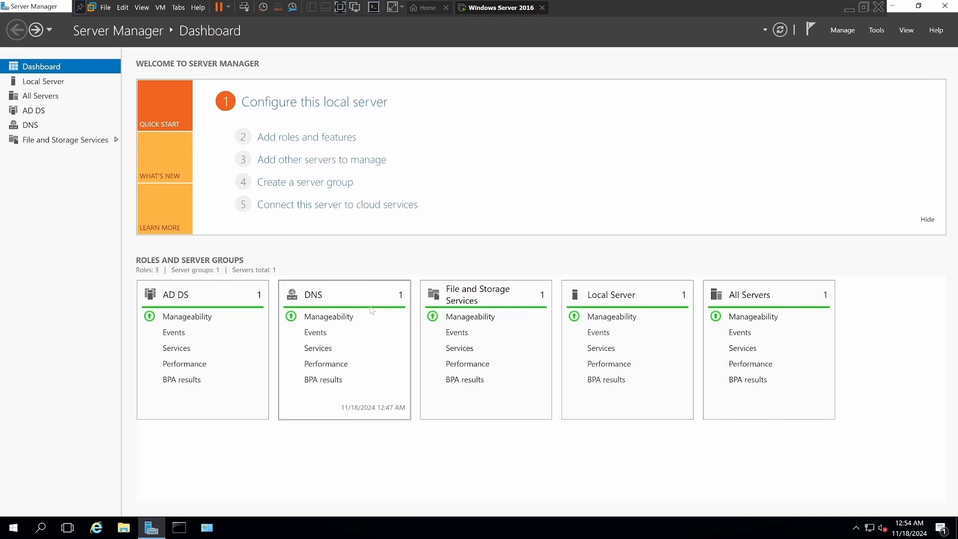
View the system properties of This PC from File Explorer, and close both windows.
{"action": "left_click", "coordinate": [123, 527]}
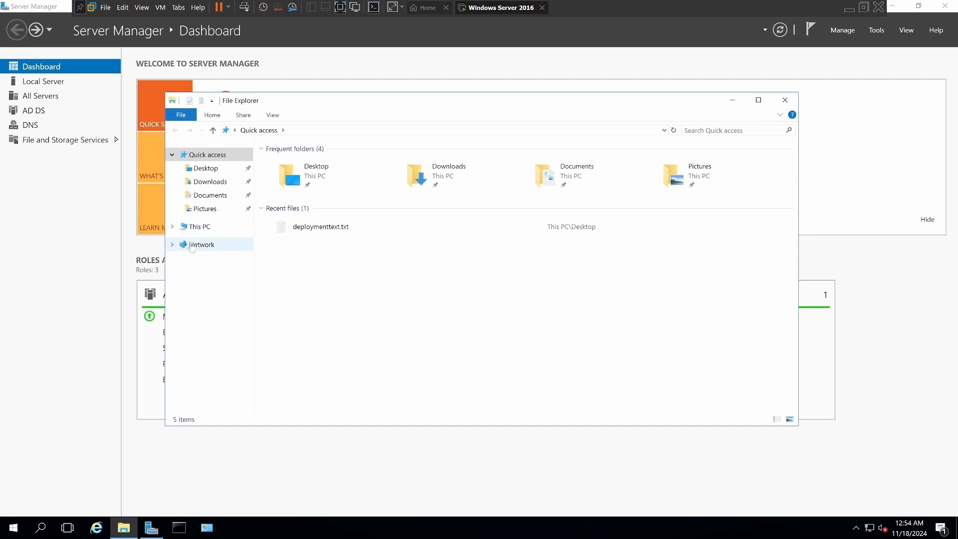
{"action": "right_click", "coordinate": [196, 227]}
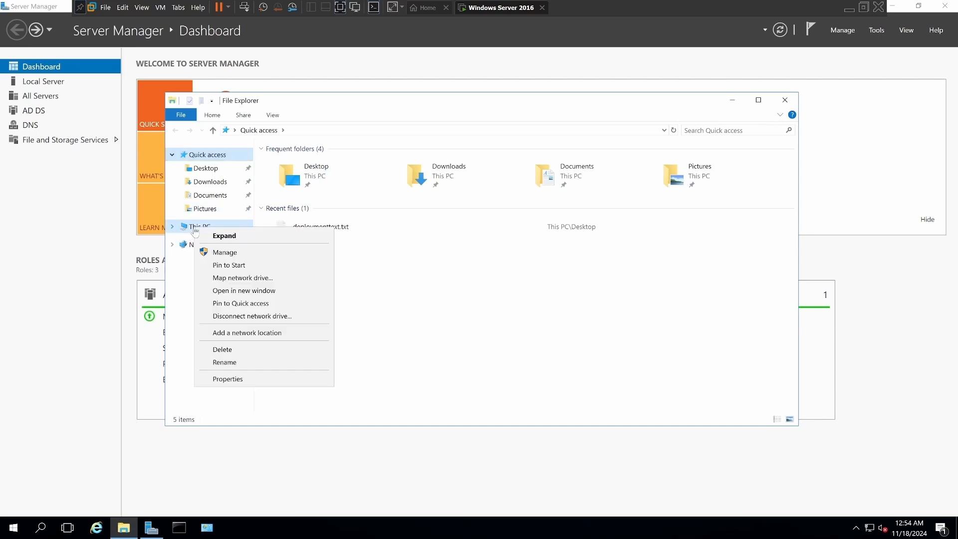
{"action": "left_click", "coordinate": [223, 379]}
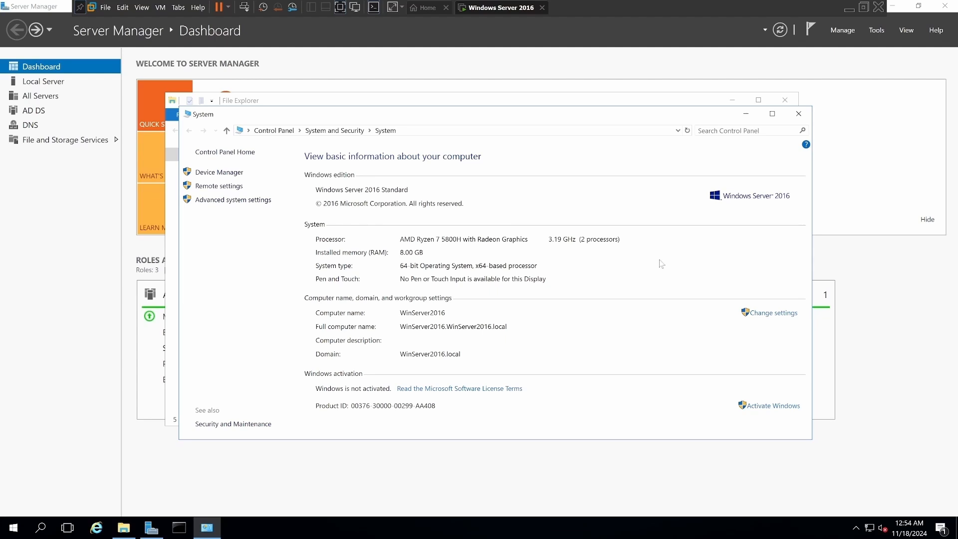
{"action": "left_click", "coordinate": [799, 115]}
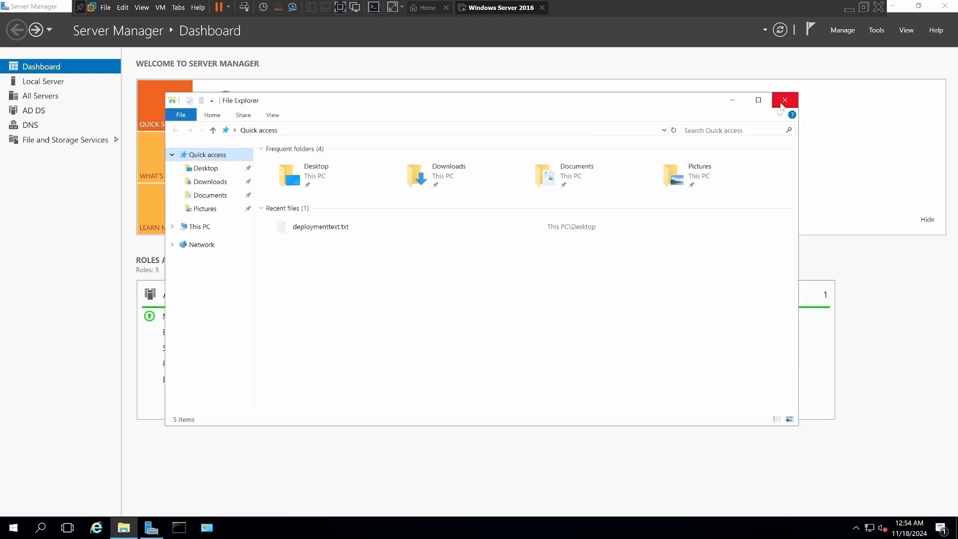
{"action": "left_click", "coordinate": [784, 100]}
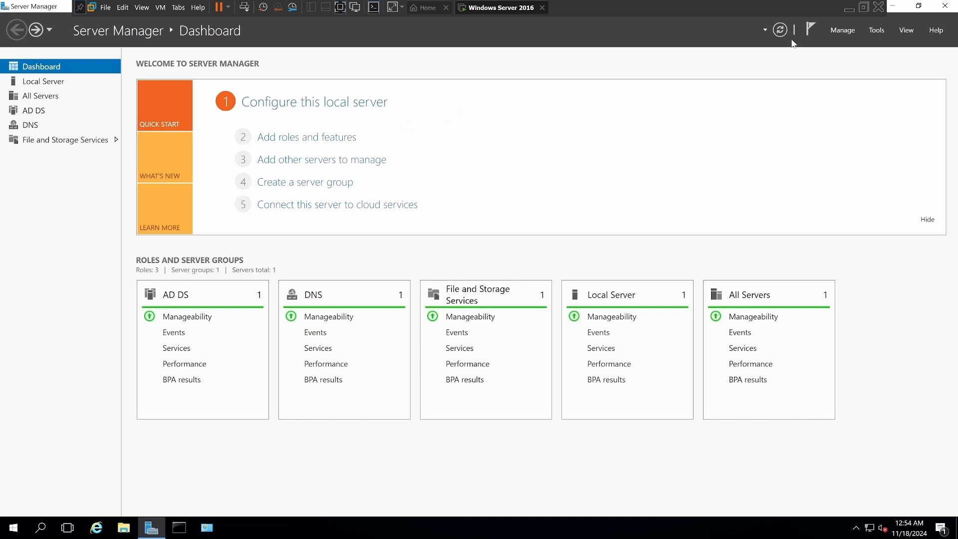
Check for Windows updates from the local server's properties, and move the Settings window aside.
{"action": "left_click", "coordinate": [320, 108]}
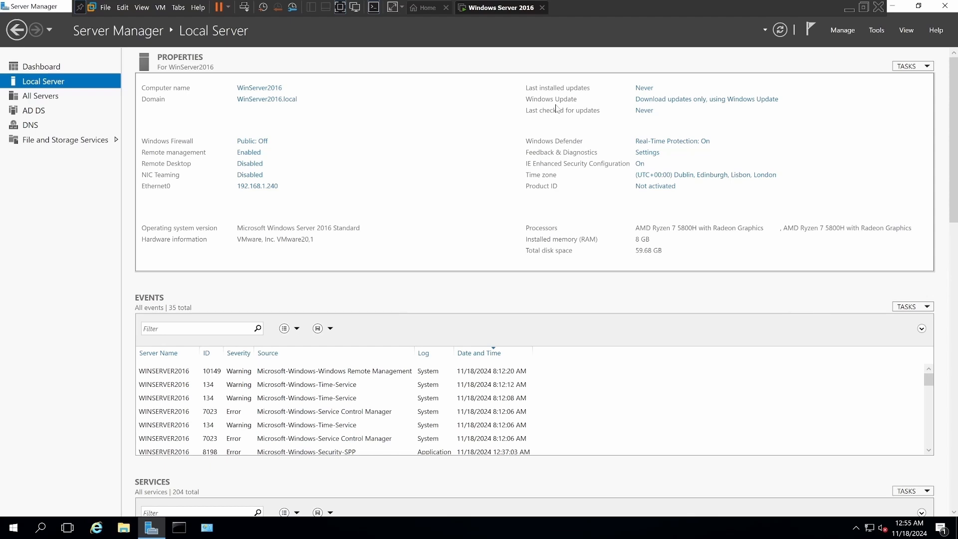
{"action": "left_click", "coordinate": [673, 102]}
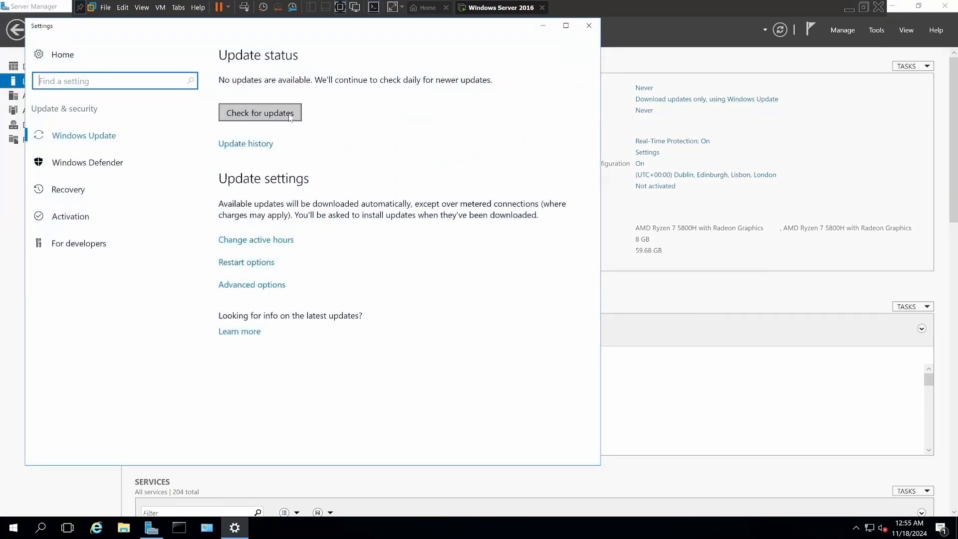
{"action": "left_click", "coordinate": [289, 116]}
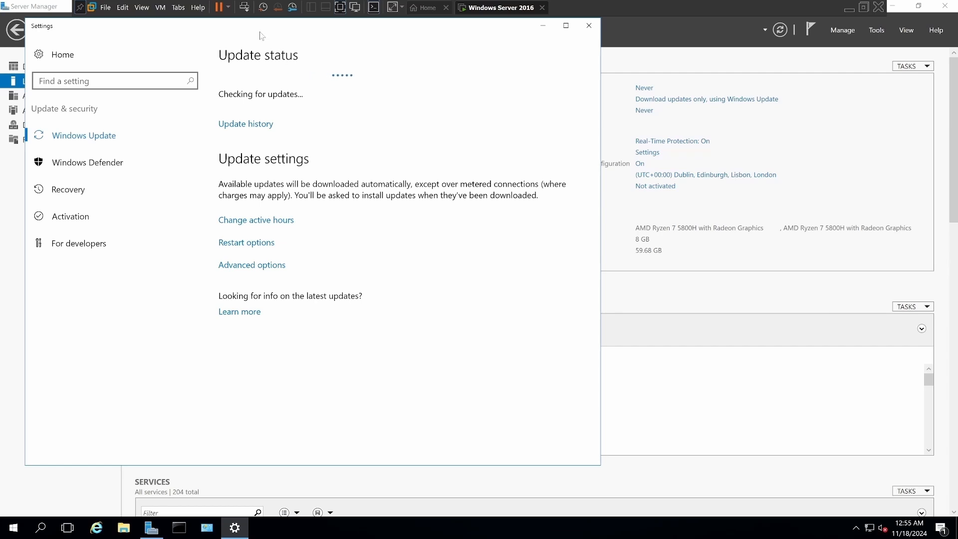
{"action": "left_click_drag", "start_coordinate": [260, 32], "coordinate": [609, 80]}
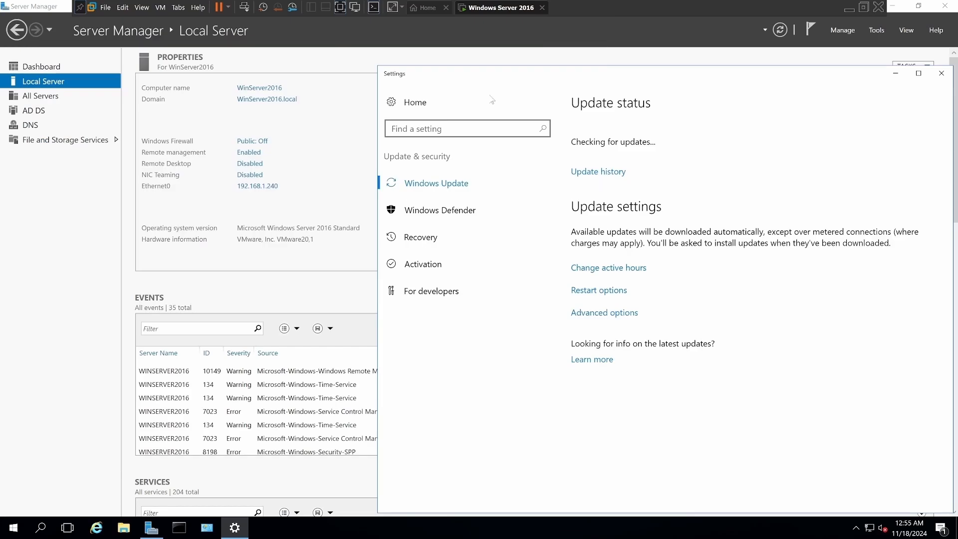
Return to the Server Manager dashboard and dismiss the Windows SmartScreen notification in the Action Center.
{"action": "left_click", "coordinate": [20, 31]}
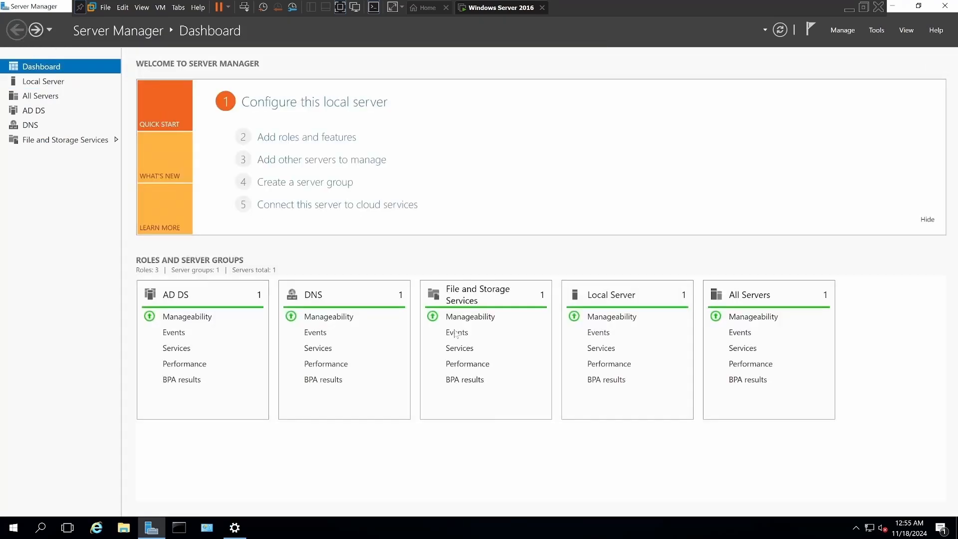
{"action": "left_click", "coordinate": [940, 528]}
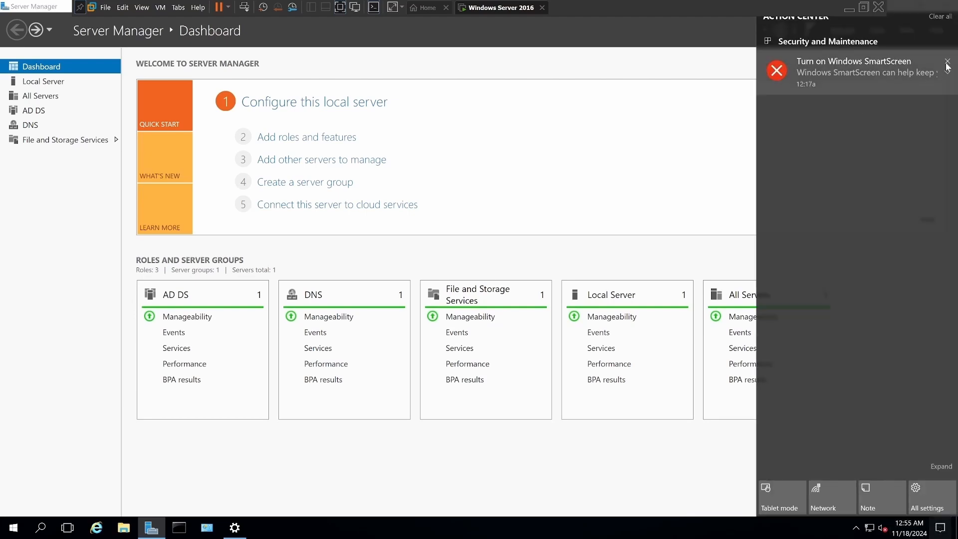
{"action": "left_click", "coordinate": [947, 62]}
{"action": "left_click", "coordinate": [657, 29]}
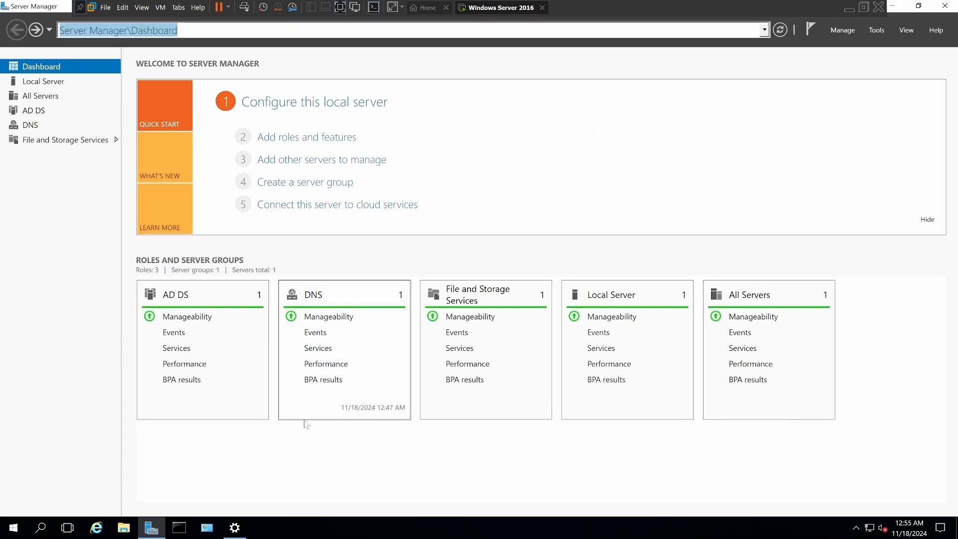
Examine the Windows Update download progress in Settings, and bring Server Manager back to the front.
{"action": "left_click", "coordinate": [234, 528]}
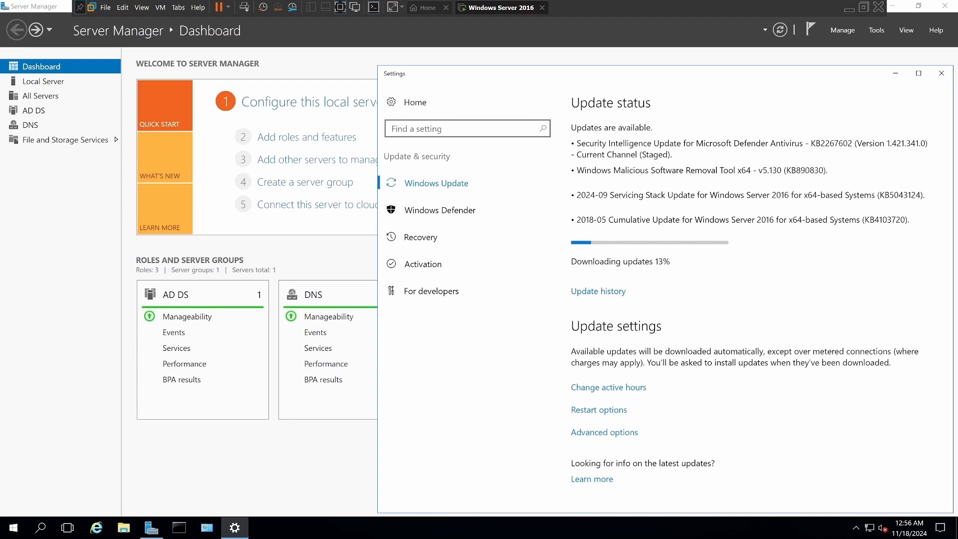
{"action": "left_click", "coordinate": [181, 473]}
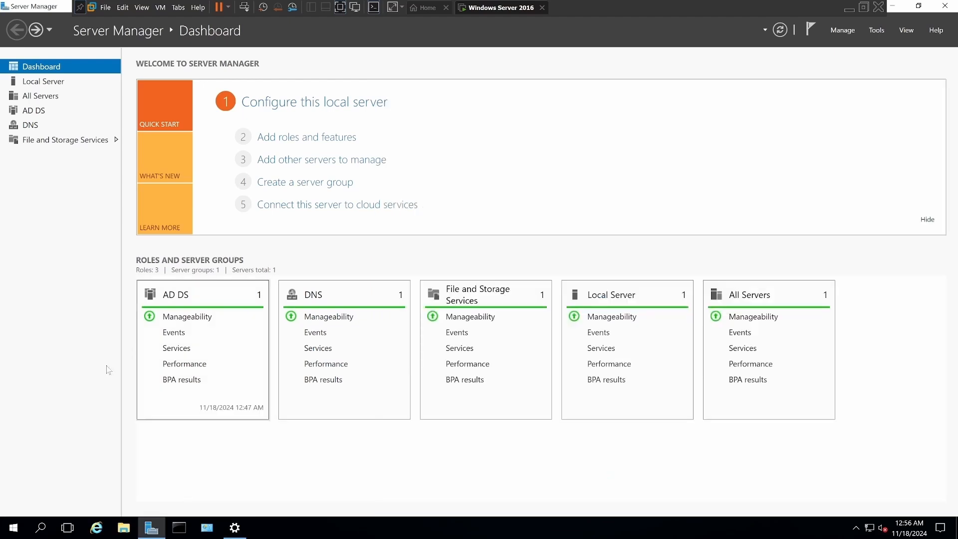